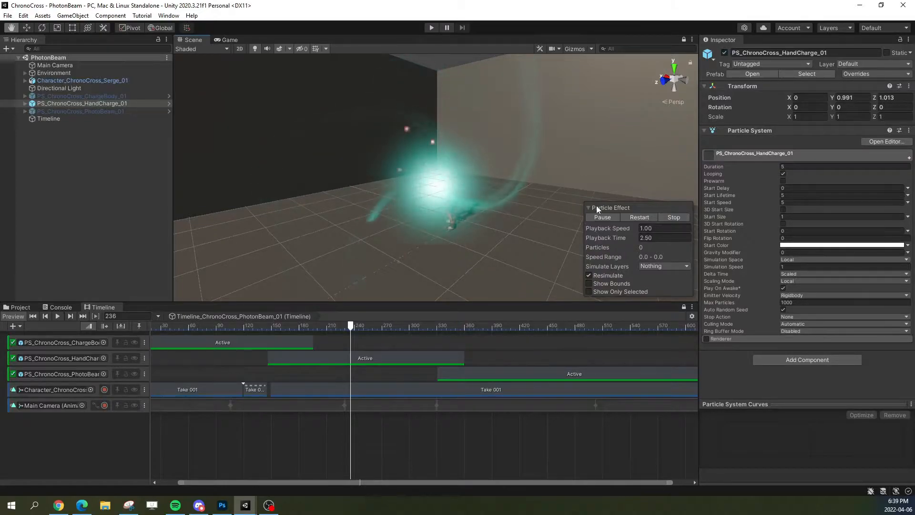
Step: Preview the finished hand charge effect, move the timeline past frame 440, and preview PS_ChronoCross_PhotoBeam_01 from another angle
left_click(639, 218)
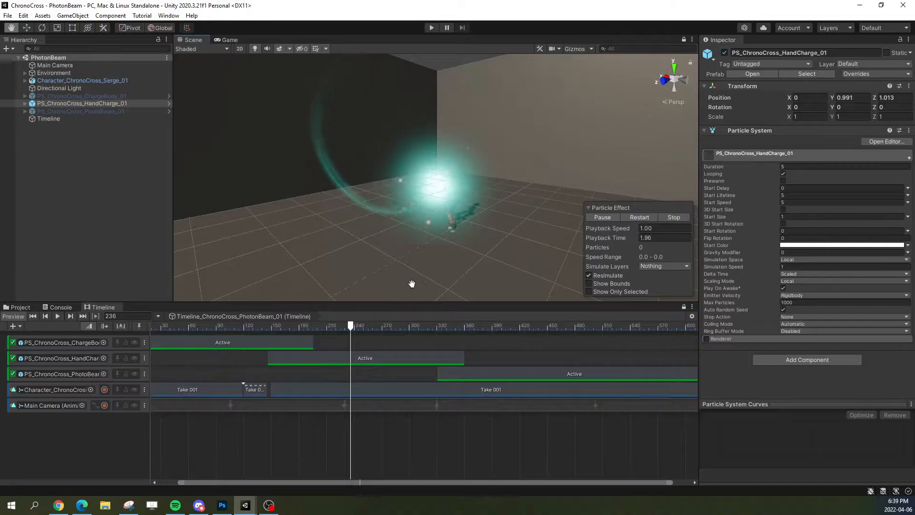
left_click_drag(353, 329, 540, 329)
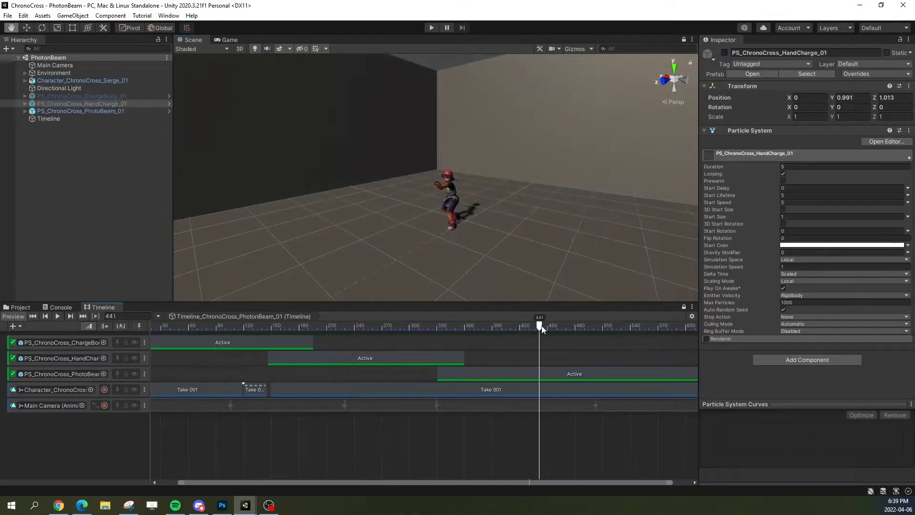
left_click(105, 112)
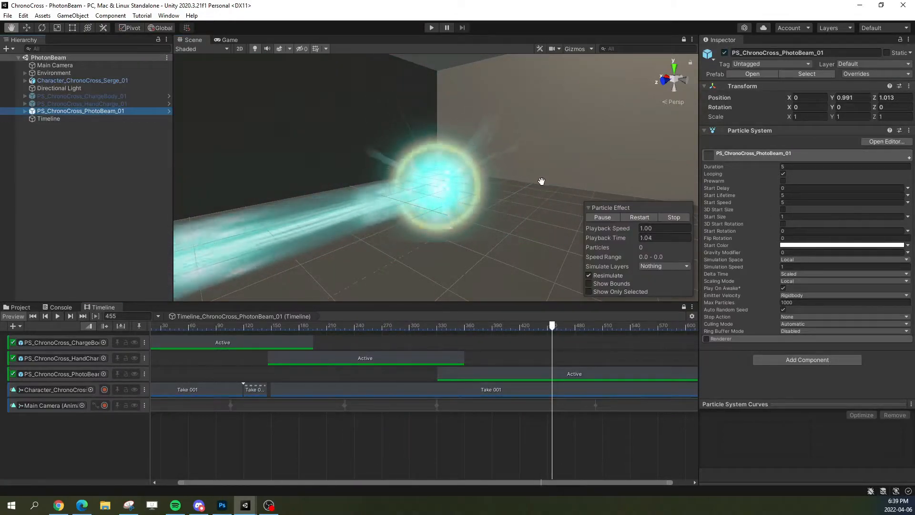
right_click_drag(541, 182, 511, 193)
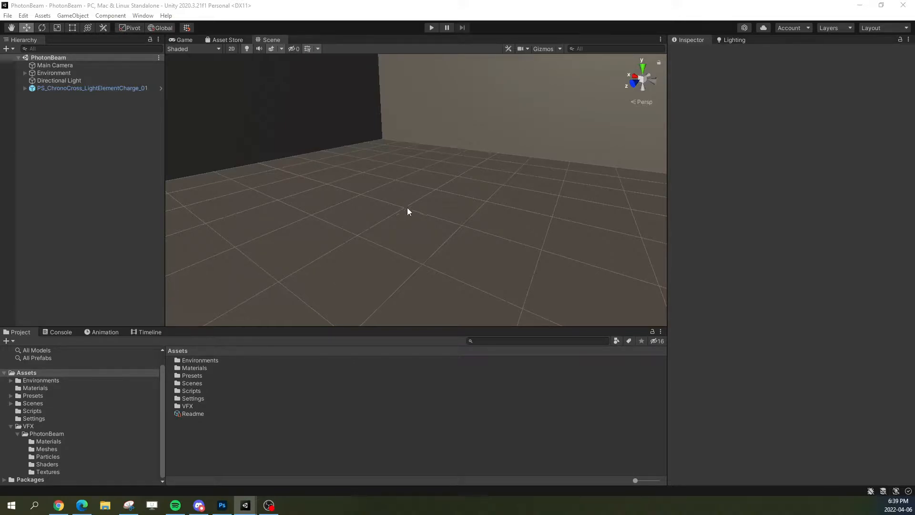
Step: Create a new particle system at the root of the PhotonBeam scene and select it
right_click(86, 138)
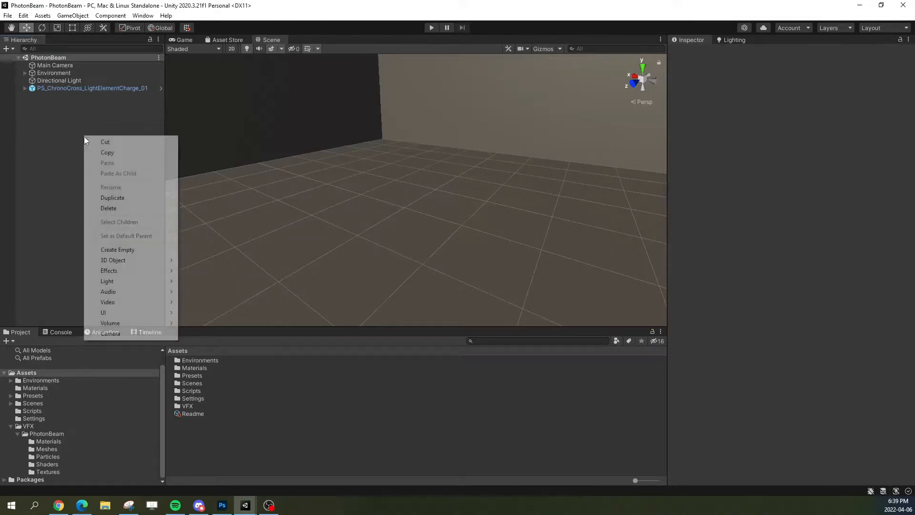
left_click(74, 239)
right_click(91, 136)
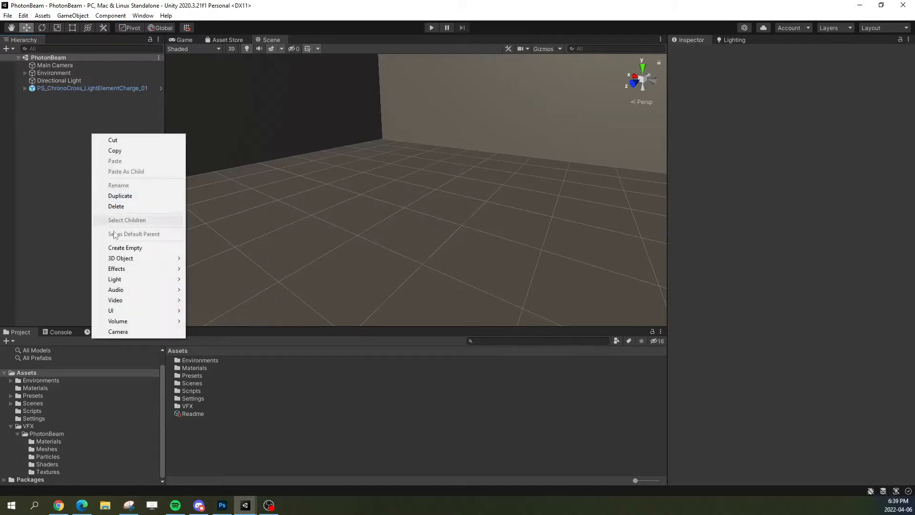
mouse_move(119, 269)
left_click(218, 269)
left_click(80, 108)
left_click(87, 96)
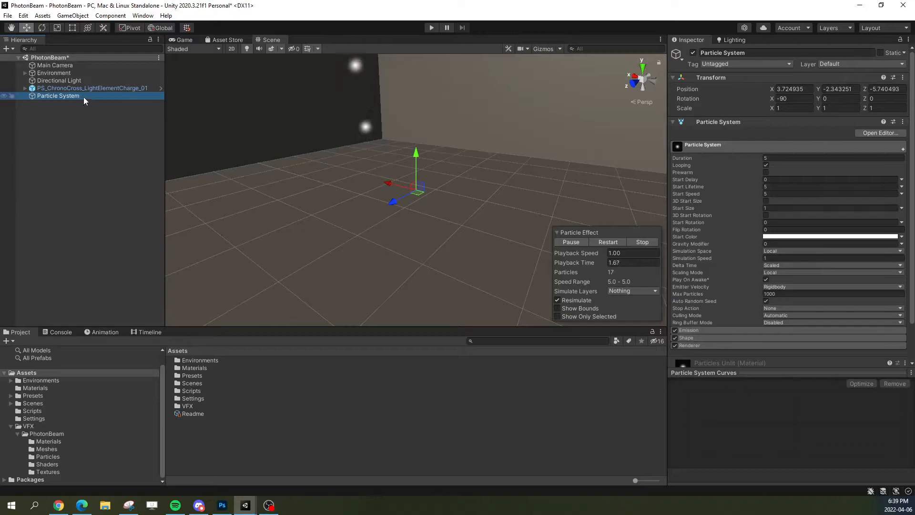
Step: Reset the new particle system's position to 0, 0, 0 and set its X rotation to 0
left_click(791, 90)
type("0")
key("Tab")
type("0")
key("Tab")
left_click(798, 99)
type("0")
left_click(875, 90)
type("0")
Step: Move the particle system to about Y 0.65 and Z 0.61, and play the existing light element charge effect alongside it
left_click_drag(446, 198, 330, 199, "alt")
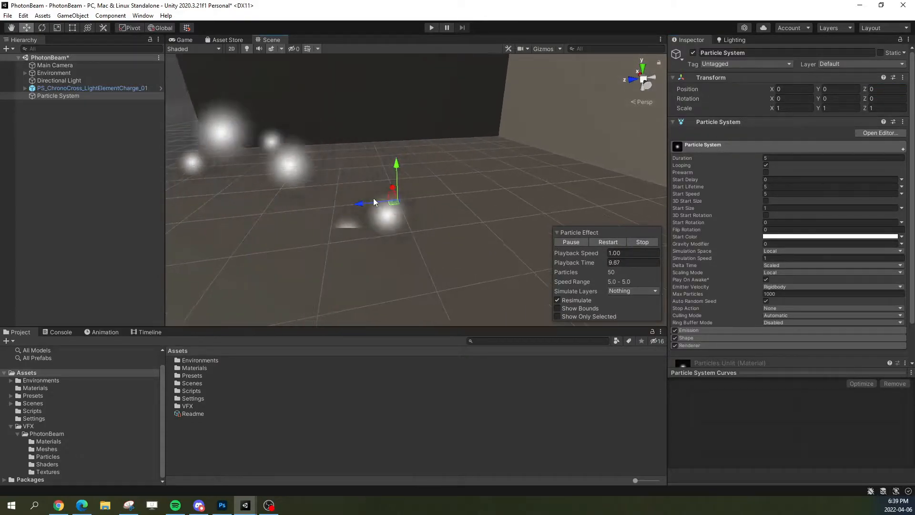
left_click_drag(388, 200, 344, 161)
left_click_drag(341, 217, 453, 208, "alt")
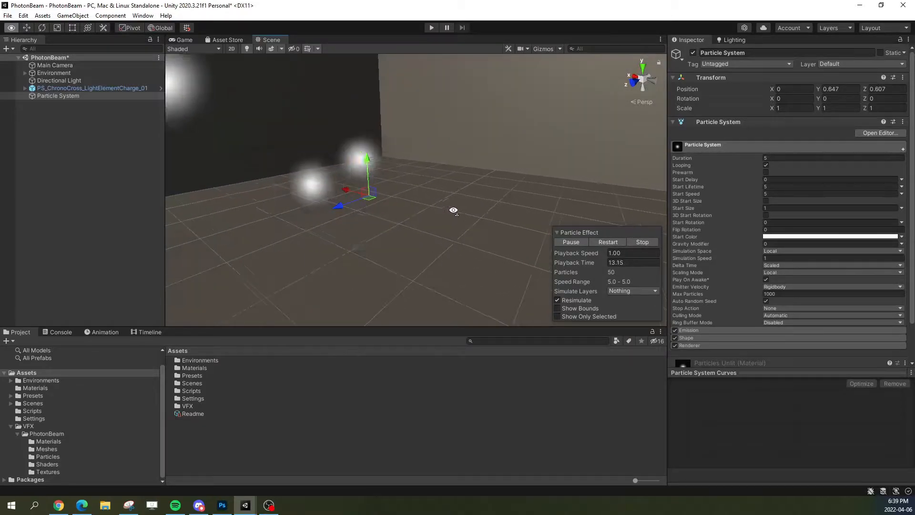
left_click(95, 88)
left_click(94, 95)
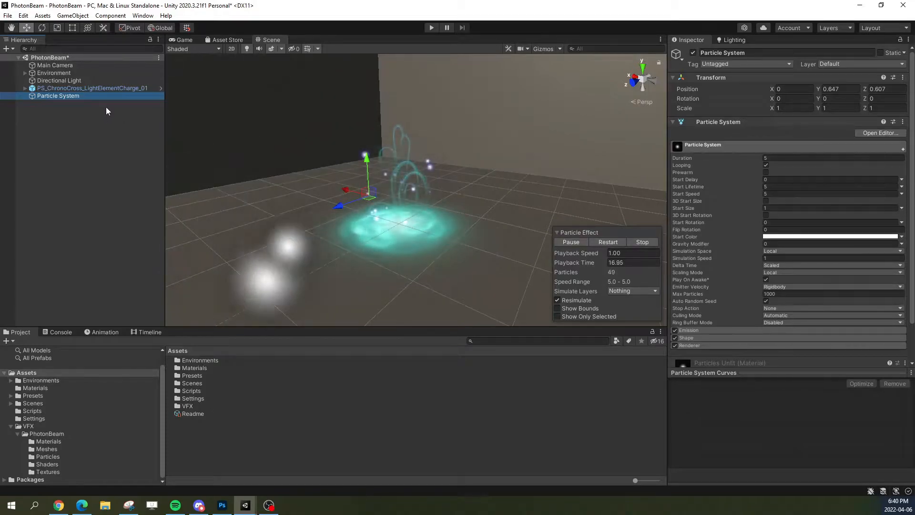
Step: Rename the new particle system as PS_ChronoCross_PhotonBeamCharge_01
right_click(109, 96)
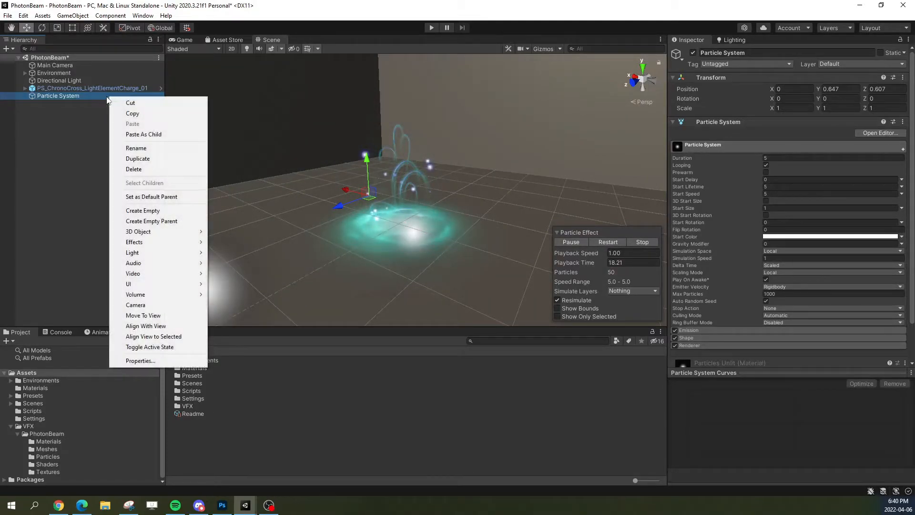
left_click(105, 96)
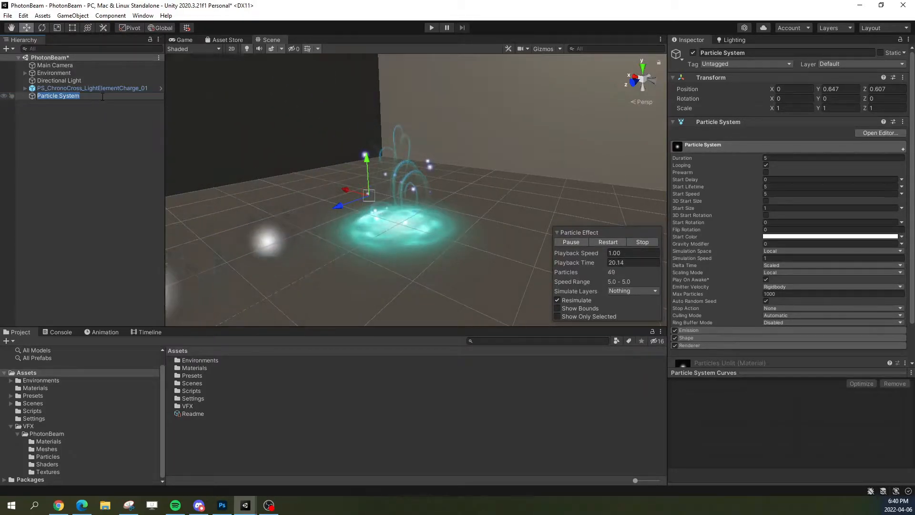
type("PS_C")
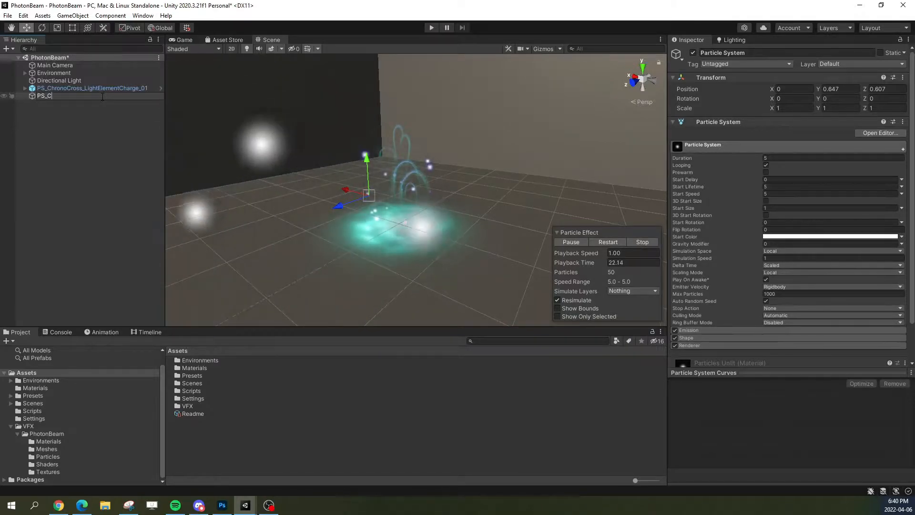
type("hro")
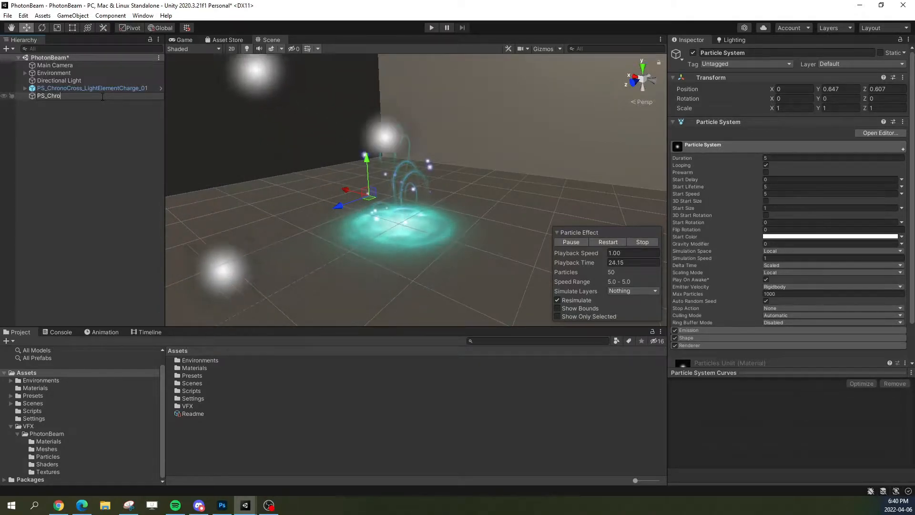
type("noCross_")
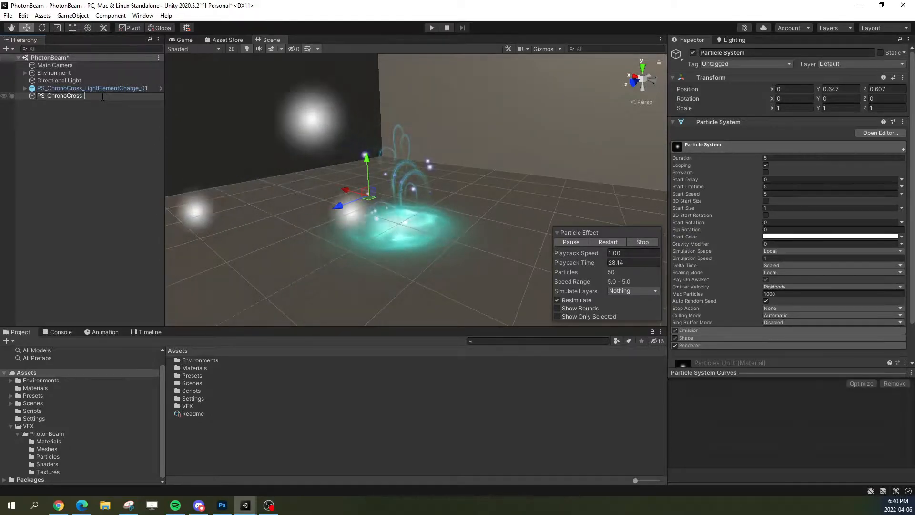
type("Ph")
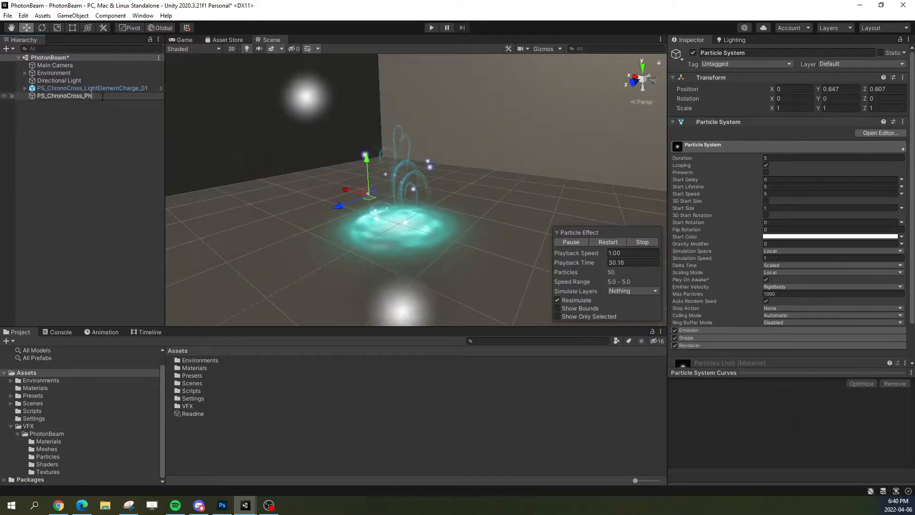
type("otonB")
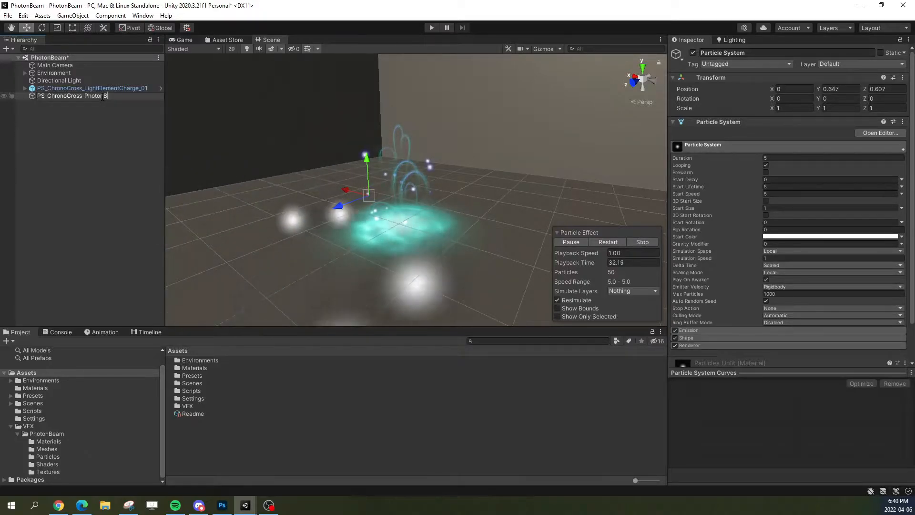
type("eamCharge_01")
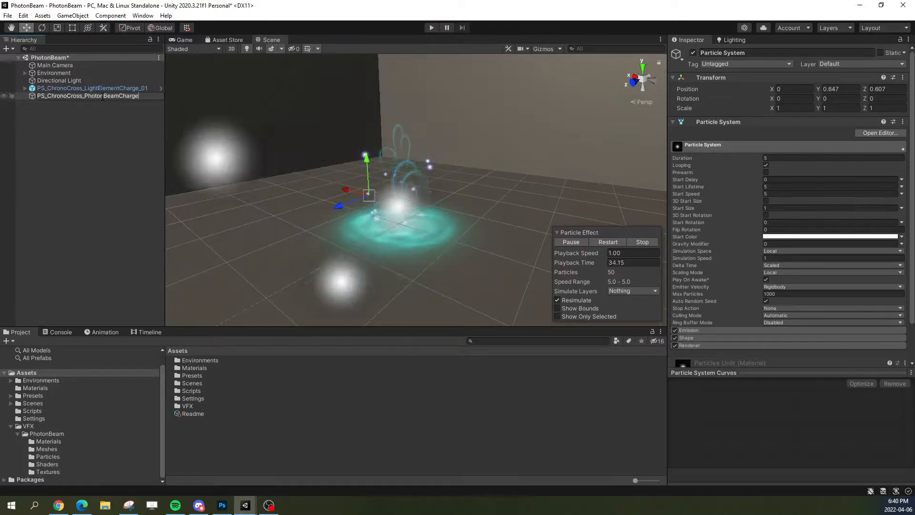
key("Return")
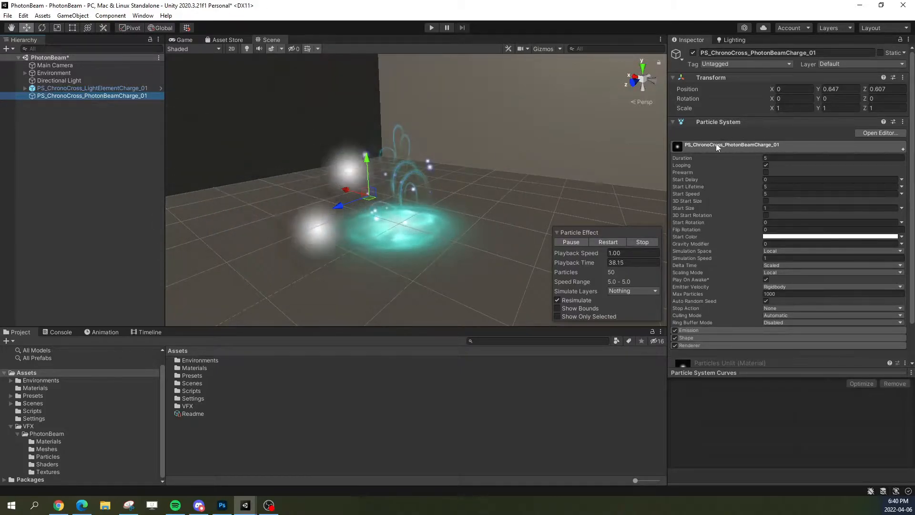
Step: Collapse the main settings of PS_ChronoCross_PhotonBeamCharge_01 and disable its Emission, Shape and Renderer modules
left_click(676, 146)
left_click(674, 157)
left_click(674, 164)
left_click(674, 172)
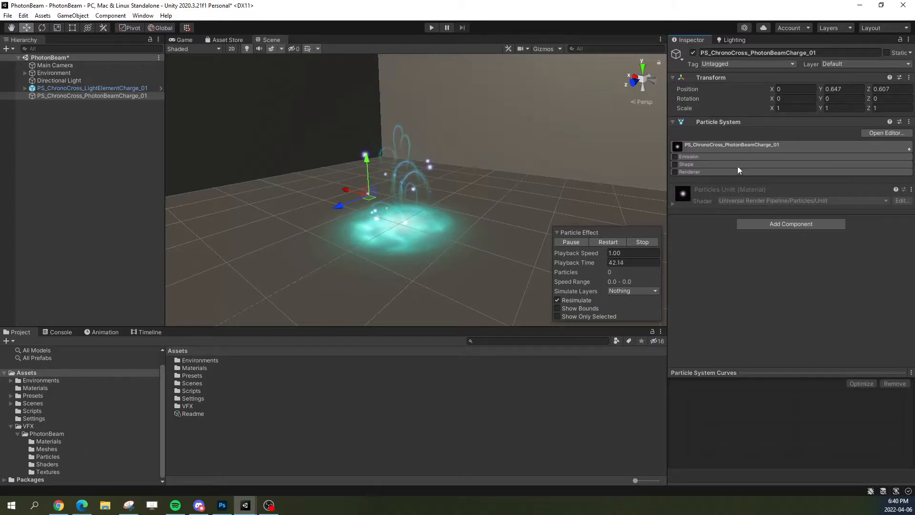
Step: Add a child particle system named ChargeCenter under PS_ChronoCross_PhotonBeamCharge_01
right_click(118, 95)
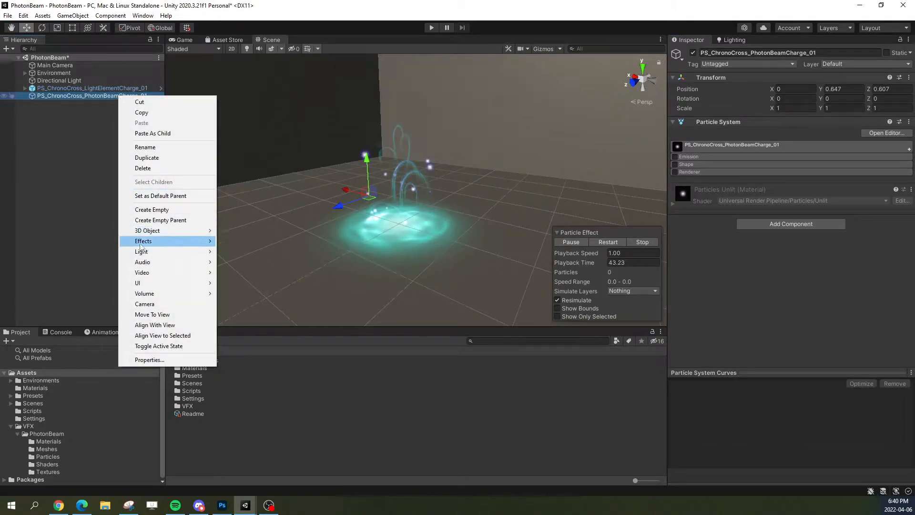
mouse_move(150, 241)
left_click(248, 241)
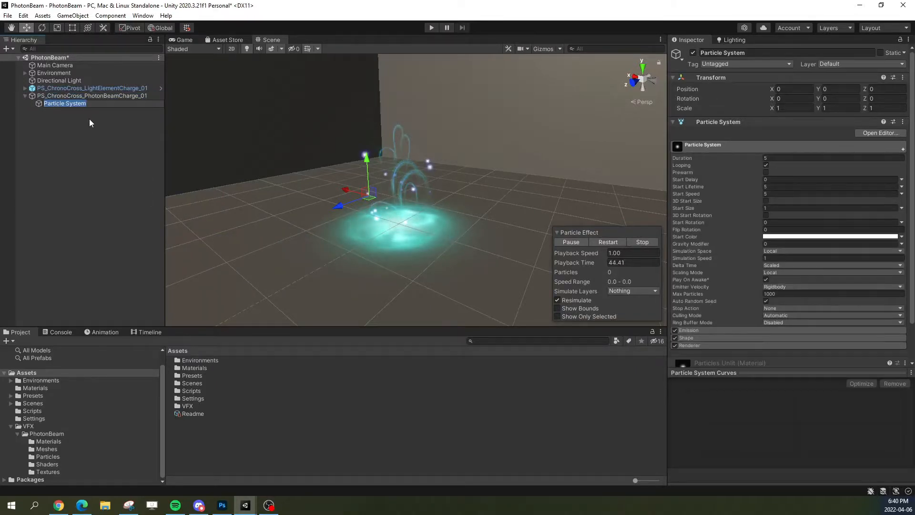
type("ChargeCenter")
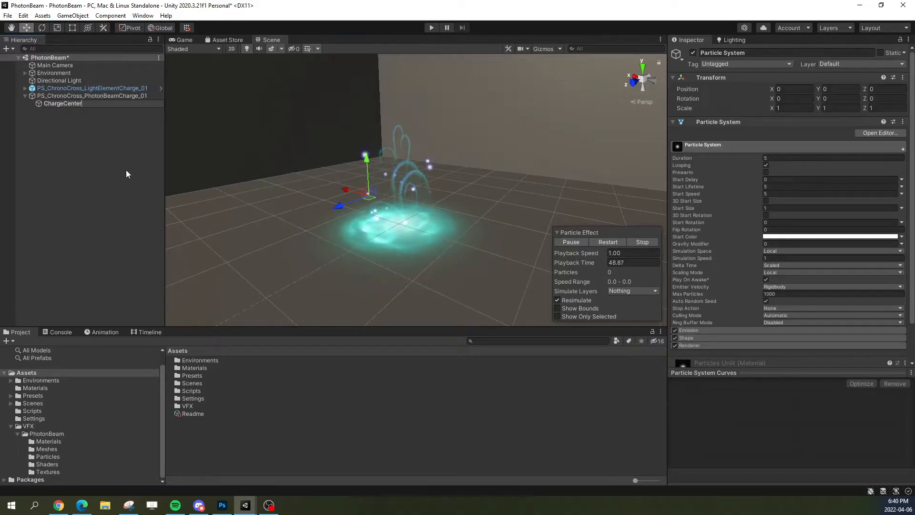
key("Return")
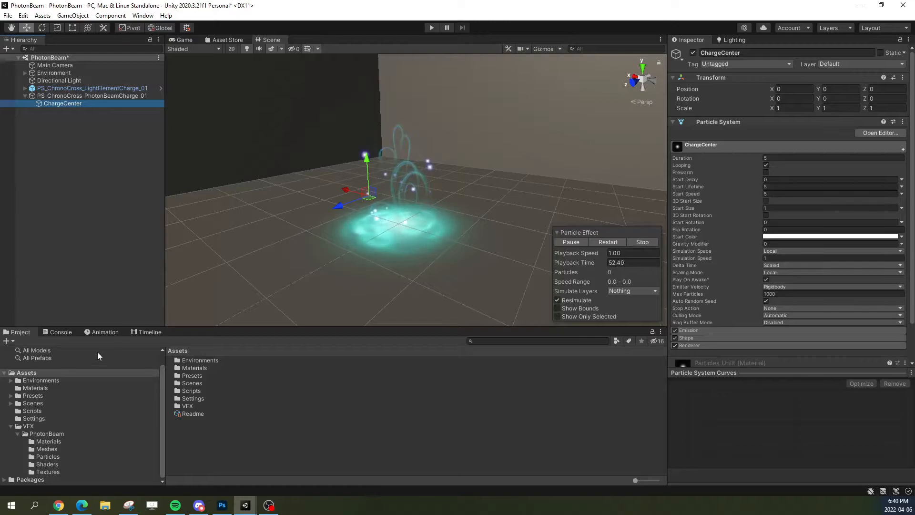
Step: Replay the ChargeCenter particles, view them from the side, and pause the preview
left_click(605, 241)
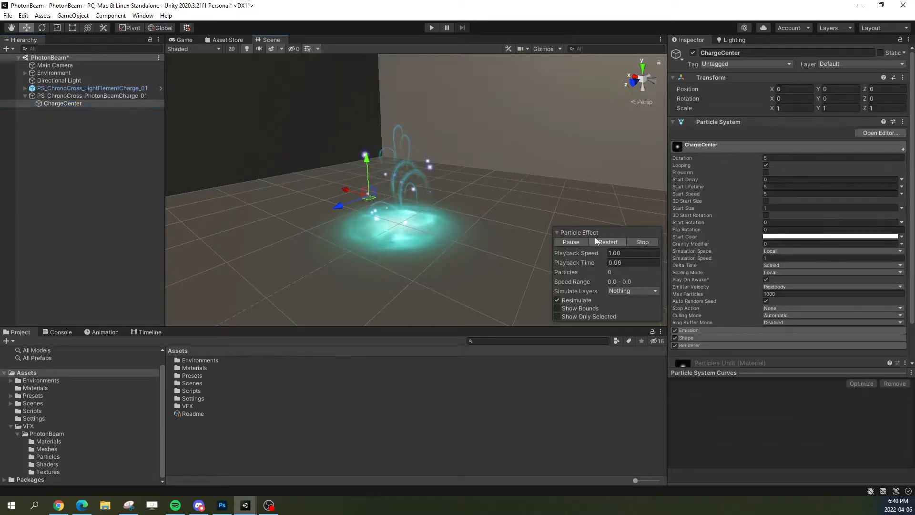
left_click_drag(567, 190, 582, 274, "alt")
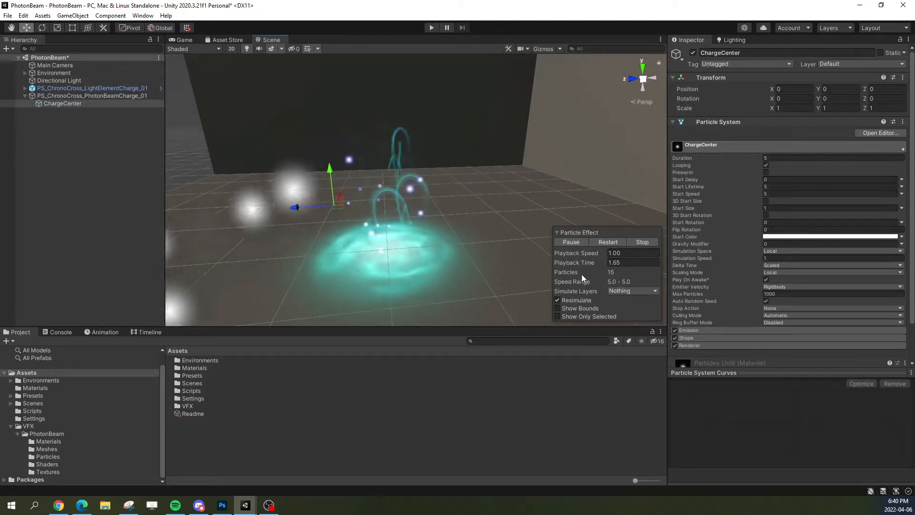
left_click(570, 241)
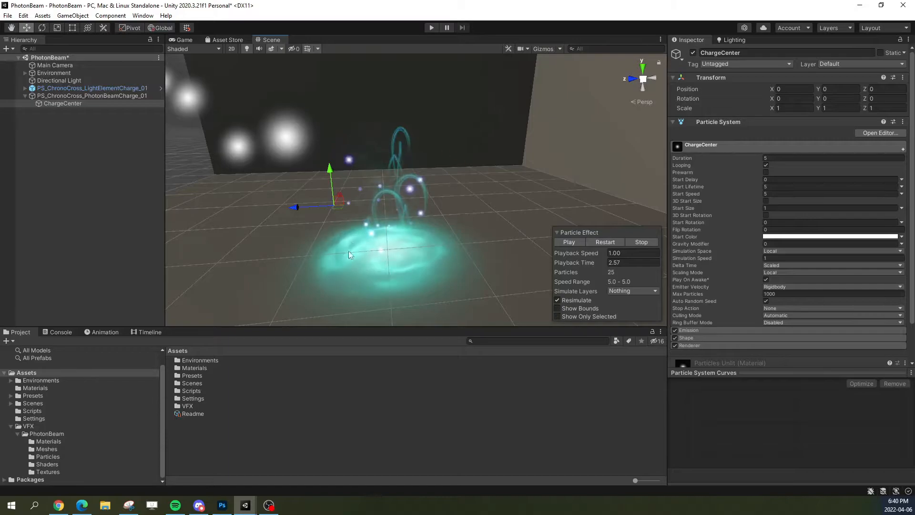
Step: Stop the PS_ChronoCross_LightElementCharge_01 preview, and return to ChargeCenter with its main settings collapsed and playback paused
left_click(114, 89)
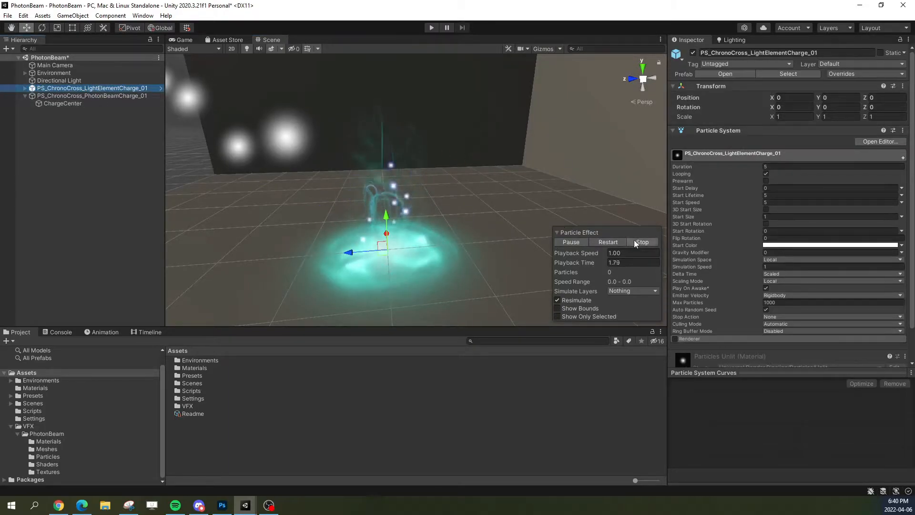
left_click(636, 242)
left_click(117, 98)
left_click(82, 104)
right_click_drag(418, 213, 407, 210)
key("a")
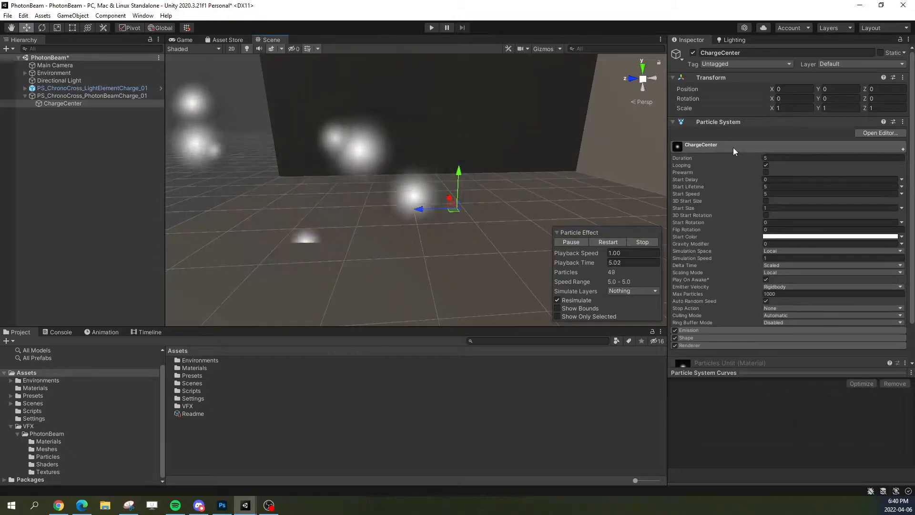
left_click(731, 146)
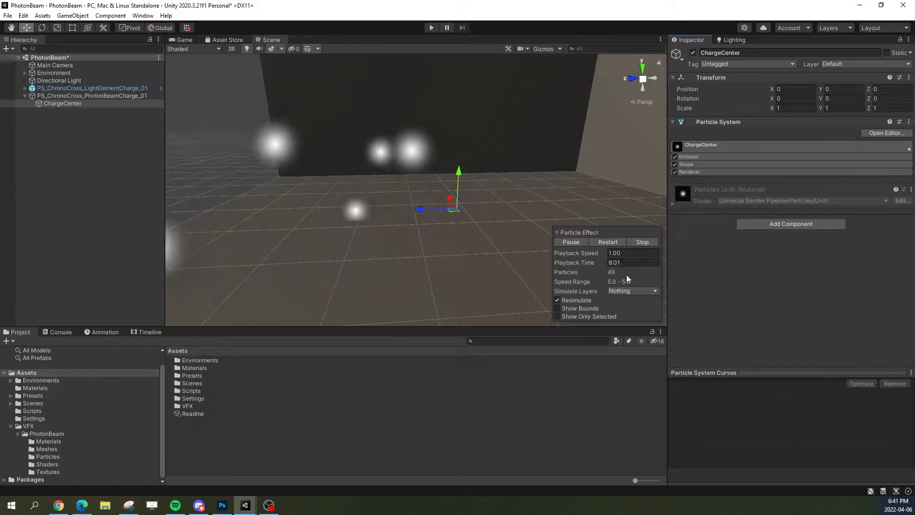
left_click(570, 242)
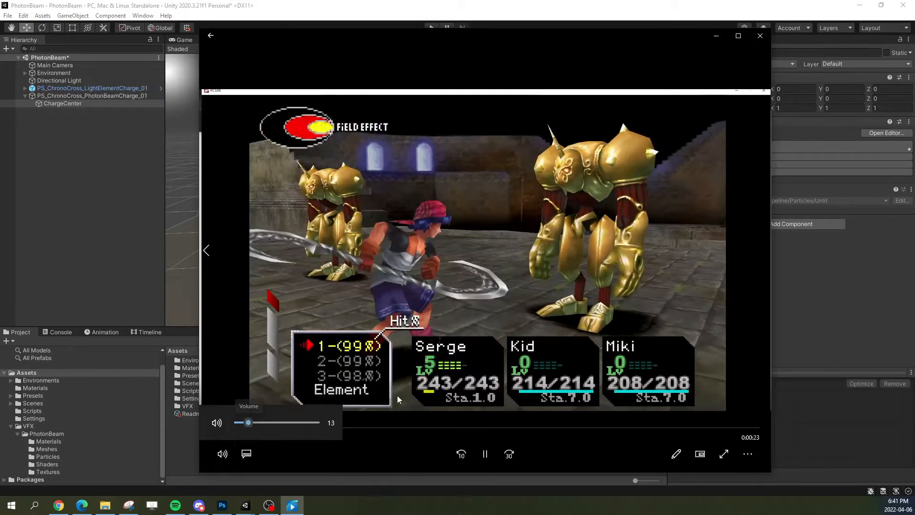
Step: In the video player, review the PhotonBeam reference clip around 0:16 to 0:18, rewinding to replay the hand charge
left_click(529, 427)
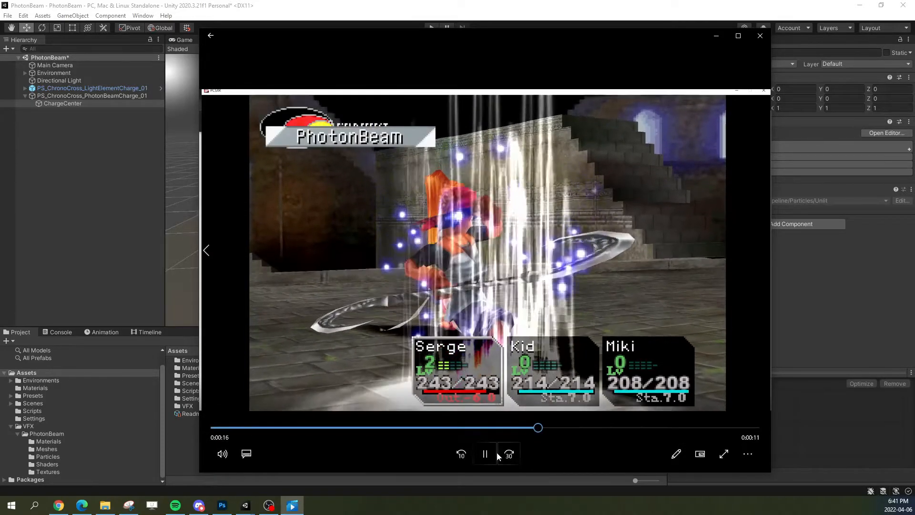
left_click(493, 456)
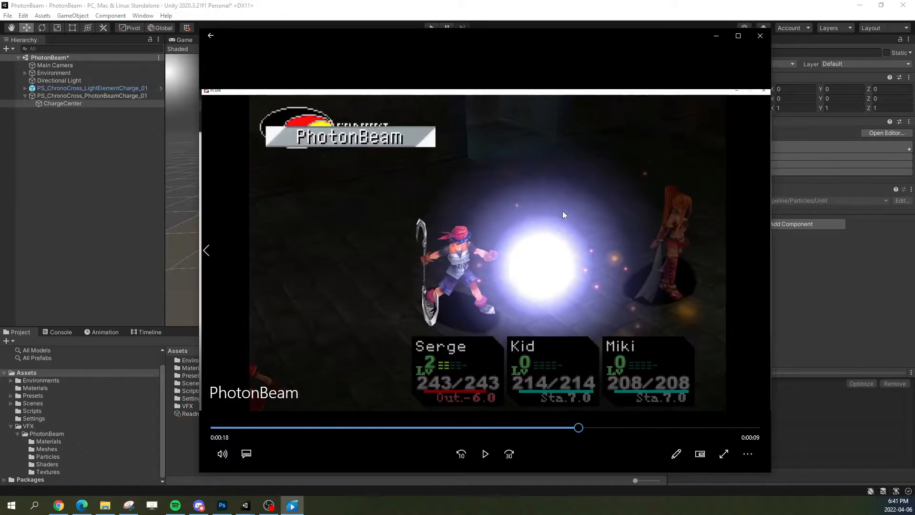
left_click_drag(577, 430, 523, 431)
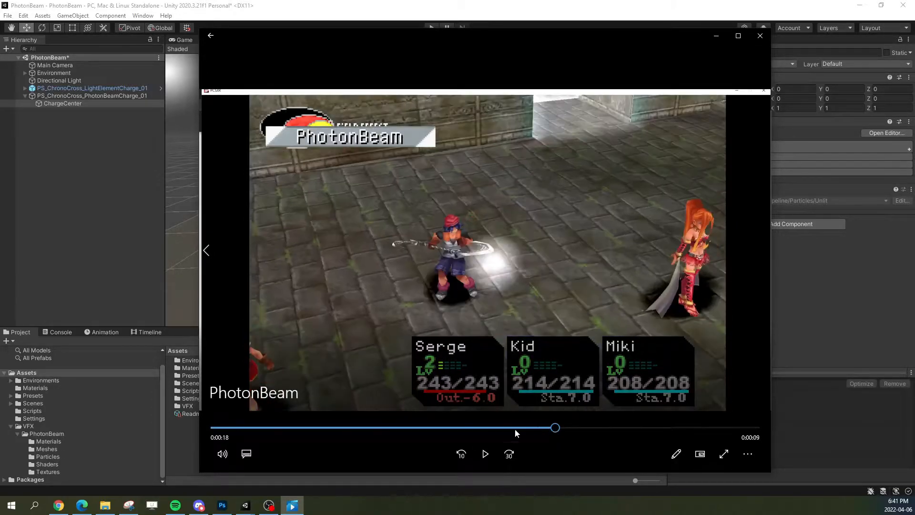
left_click(482, 452)
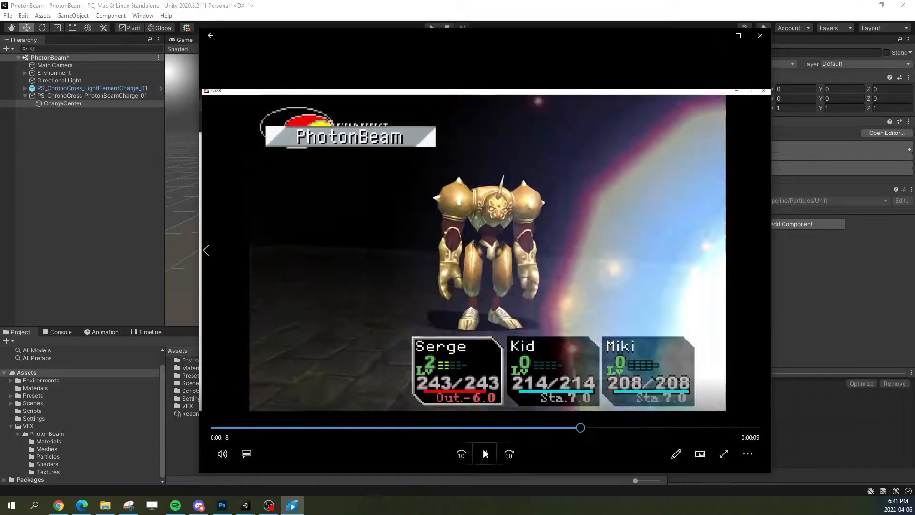
Step: Replay the PhotonBeam reference clip from 0:16 to 0:19, scrub back to the charge glow frame, and return to Unity
left_click(495, 451)
left_click(485, 454)
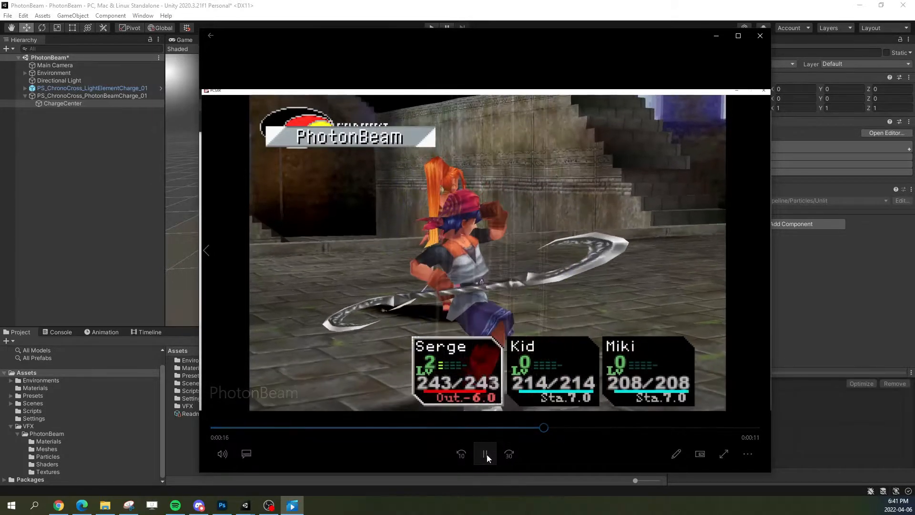
mouse_move(487, 458)
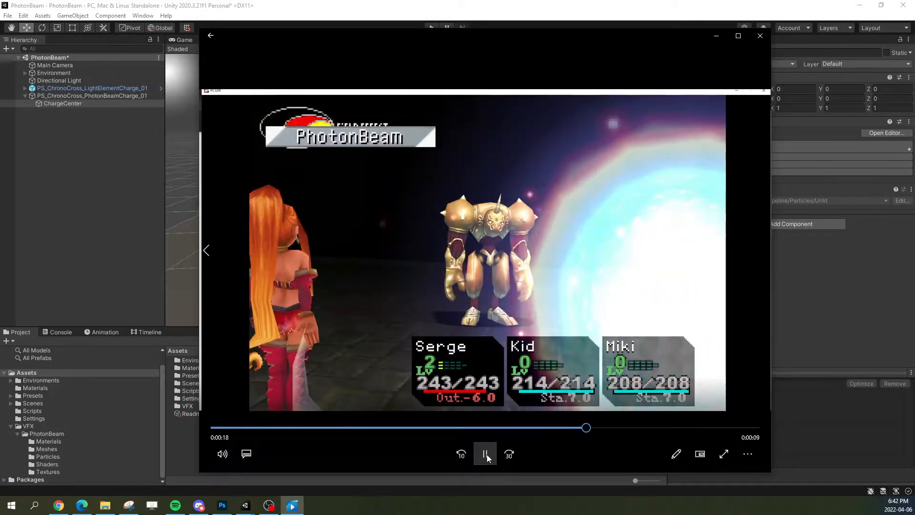
left_click(532, 428)
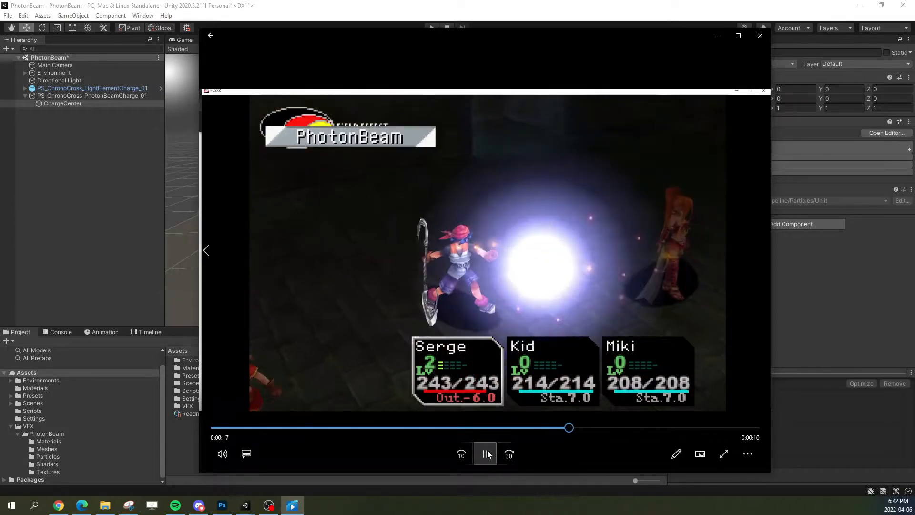
left_click(567, 428)
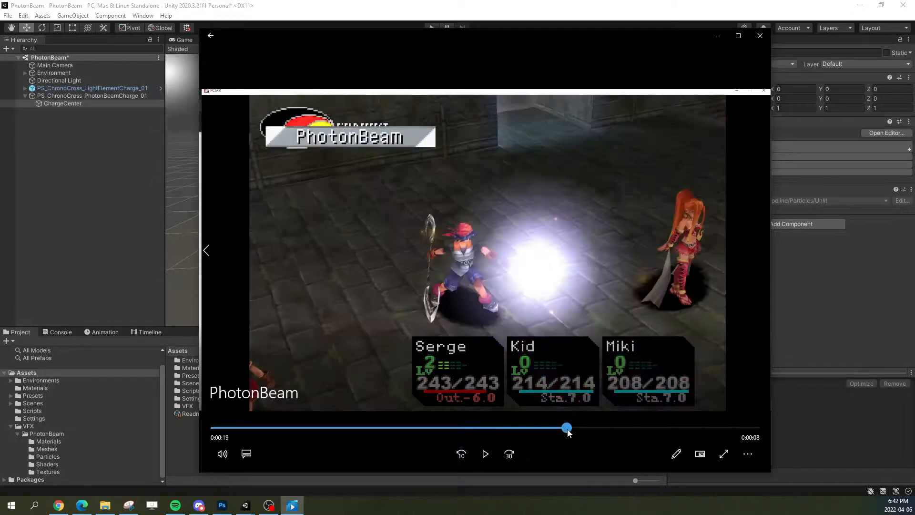
left_click_drag(563, 429, 599, 434)
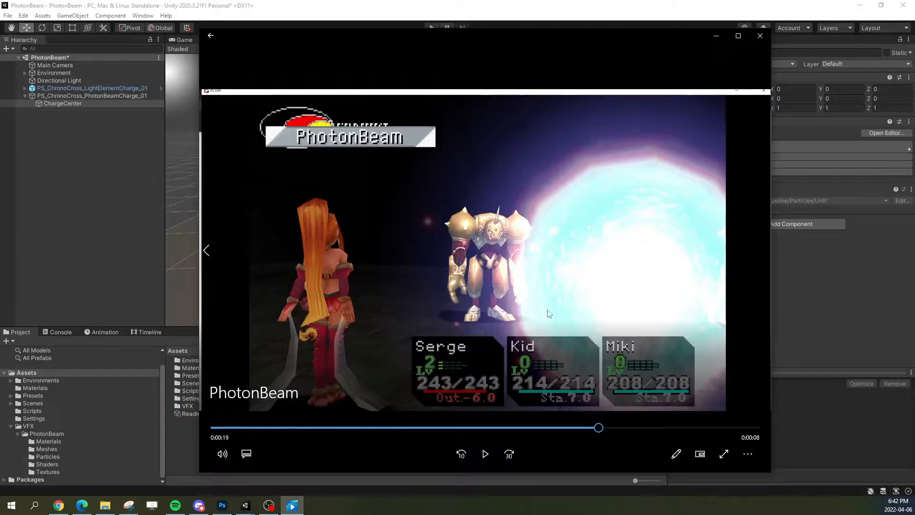
left_click_drag(592, 429, 580, 430)
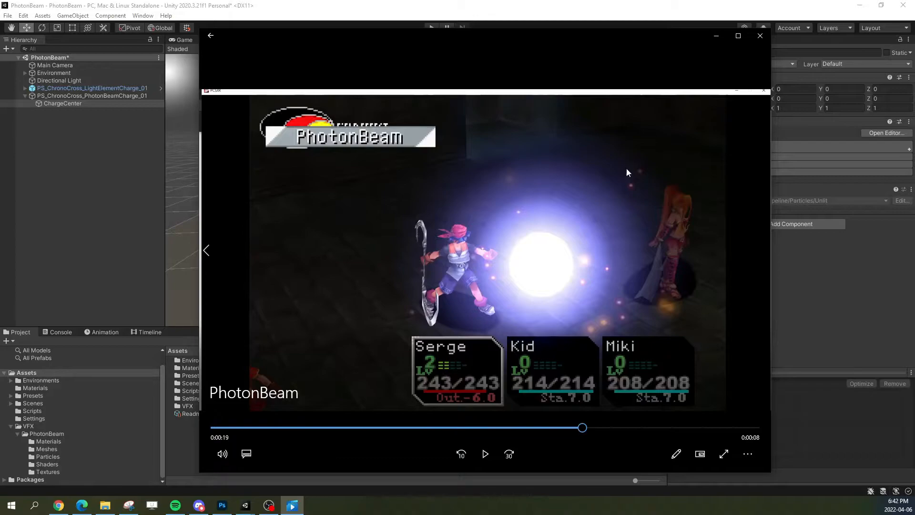
left_click(716, 37)
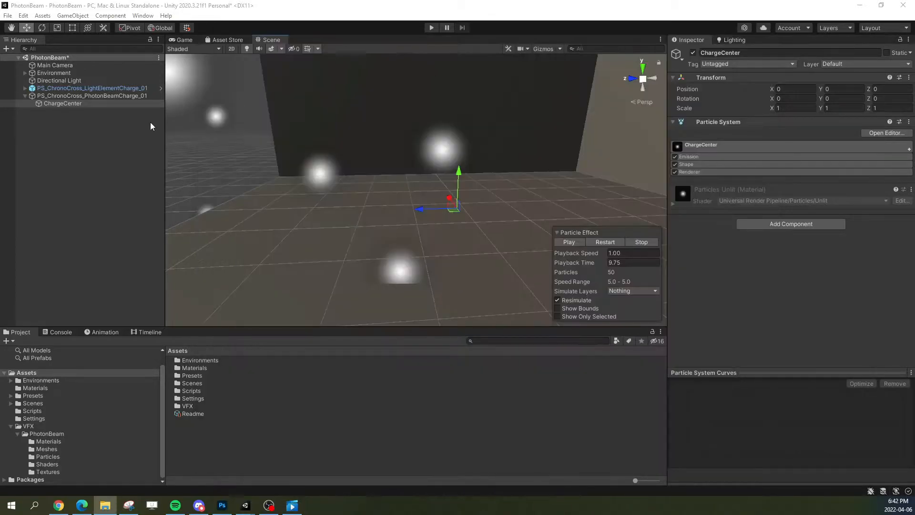
Step: Assign Mat_VFX_ChronoCross_Glow_01 as ChargeCenter's renderer material and compare its color with the reference clip
left_click(698, 171)
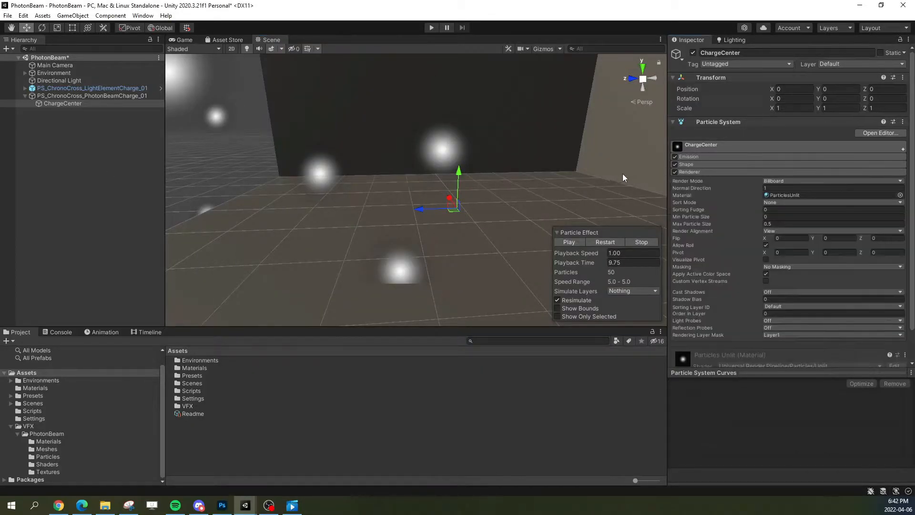
left_click(48, 443)
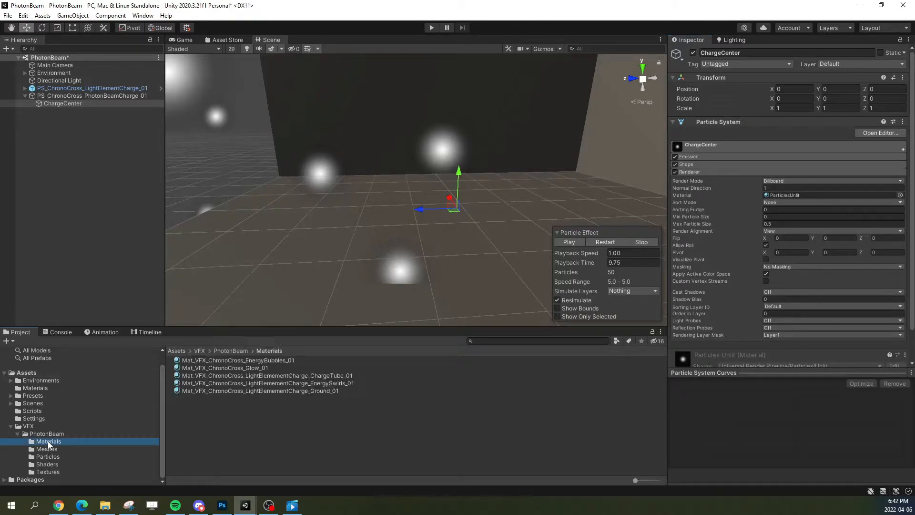
left_click_drag(238, 369, 789, 196)
mouse_move(496, 260)
left_mouse_down("alt")
mouse_move(435, 247)
mouse_move(482, 248)
left_mouse_up("alt")
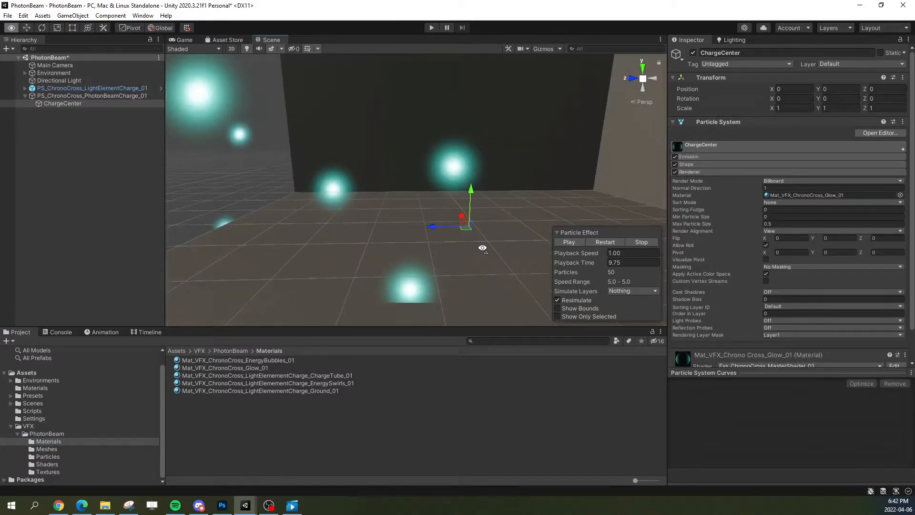
left_click(299, 509)
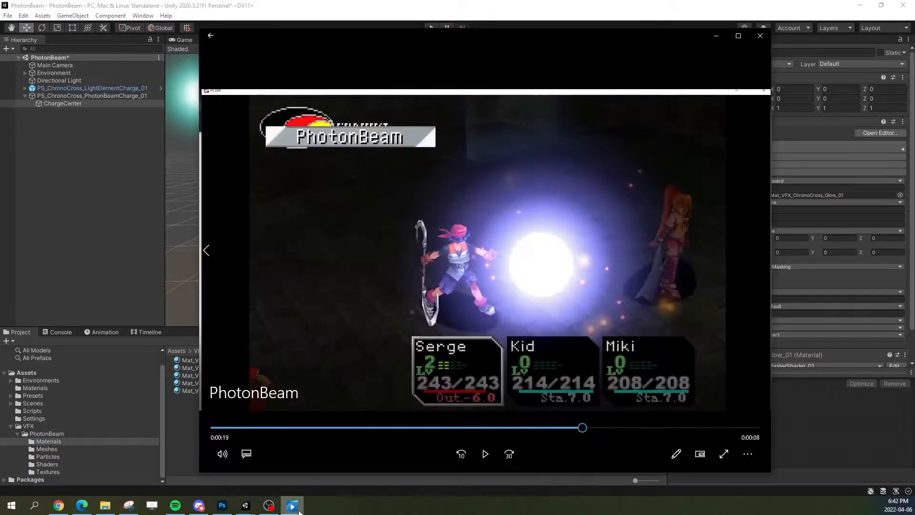
left_click(717, 38)
Step: Duplicate the Mat_VFX_ChronoCross_Glow_01 material and rename the copy Mat_VFX_ChronoCross_Glow_02
left_click(786, 197)
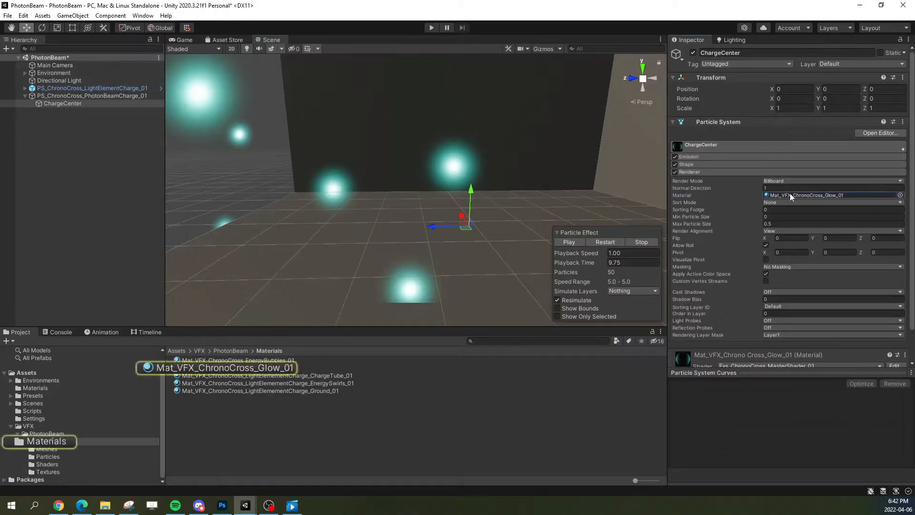
left_click(261, 368)
key("ctrl+d")
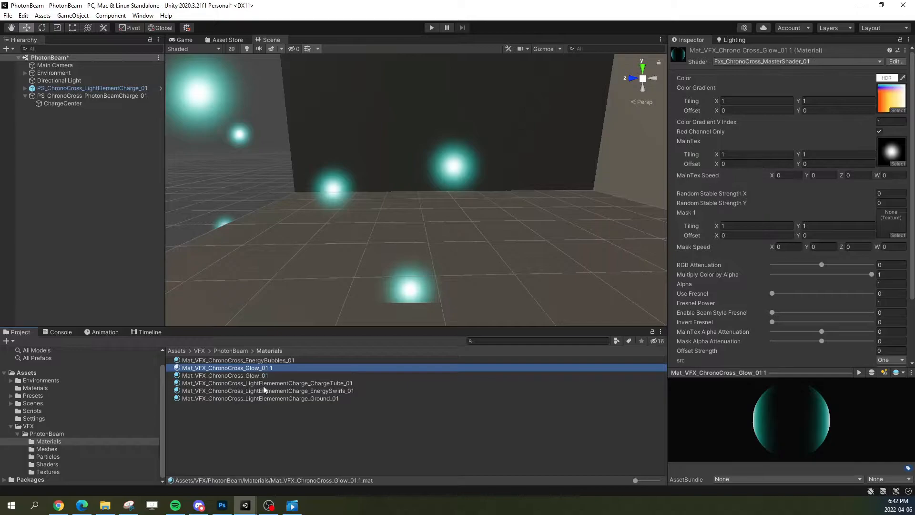
left_click(253, 368)
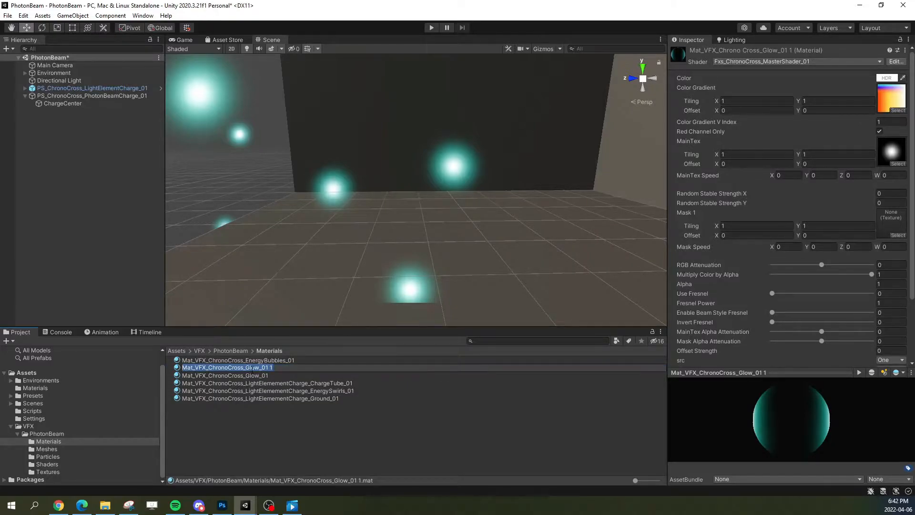
type("2")
key("Return")
left_click(287, 373)
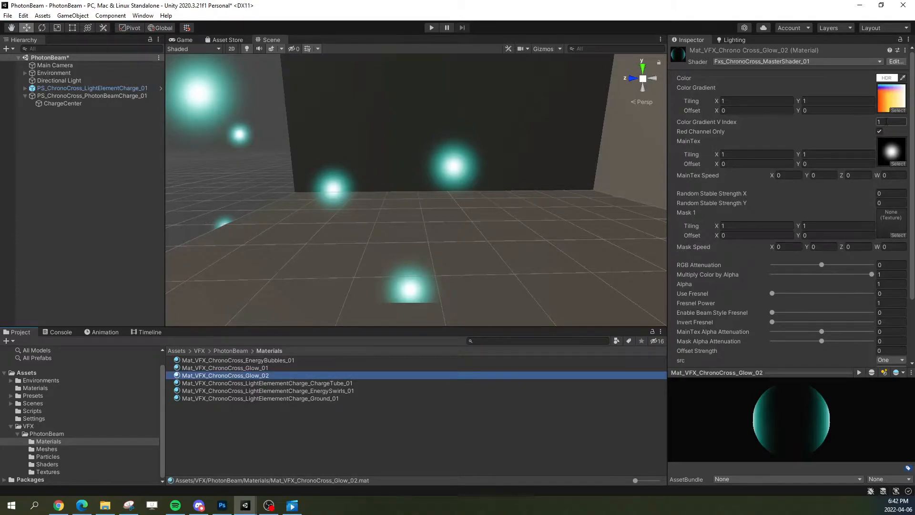
Step: Assign Mat_VFX_ChronoCross_Glow_02 to ChargeCenter's renderer and set the material's Color Gradient V Index to 0.95
left_click(62, 103)
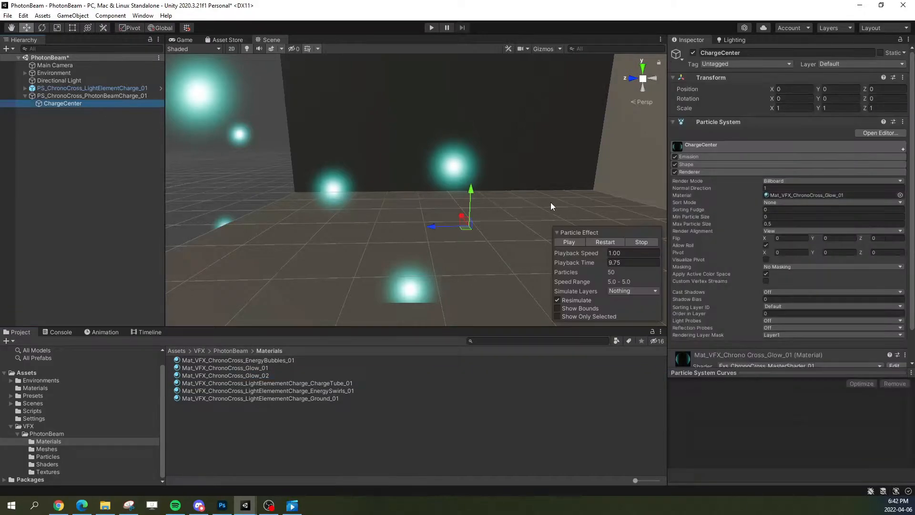
left_click_drag(247, 378, 797, 197)
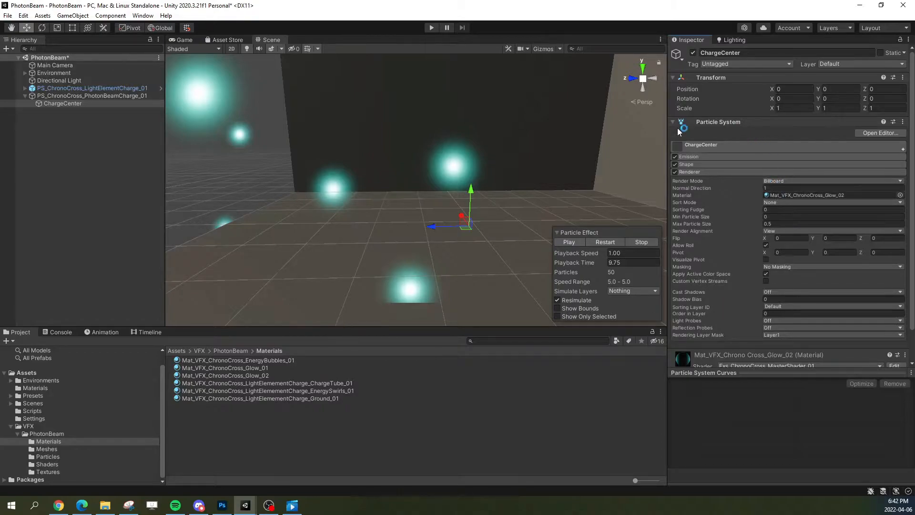
left_click(888, 122)
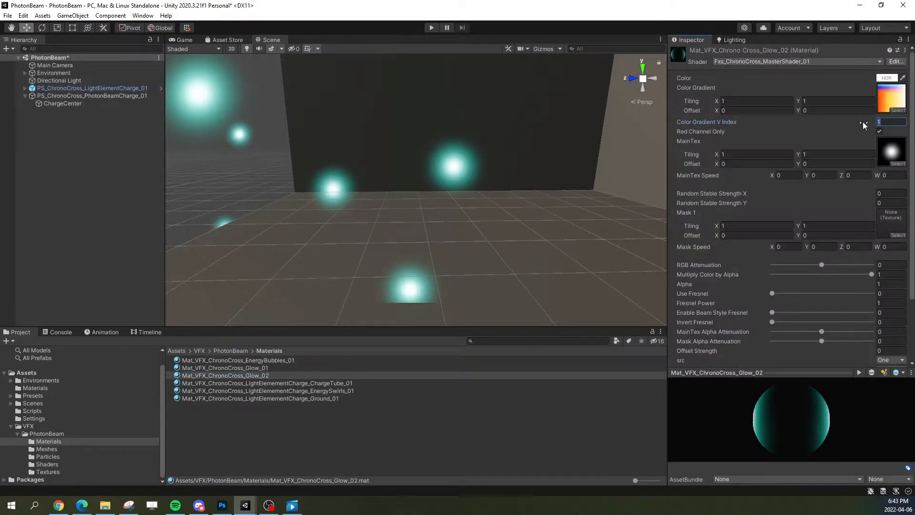
type(".9")
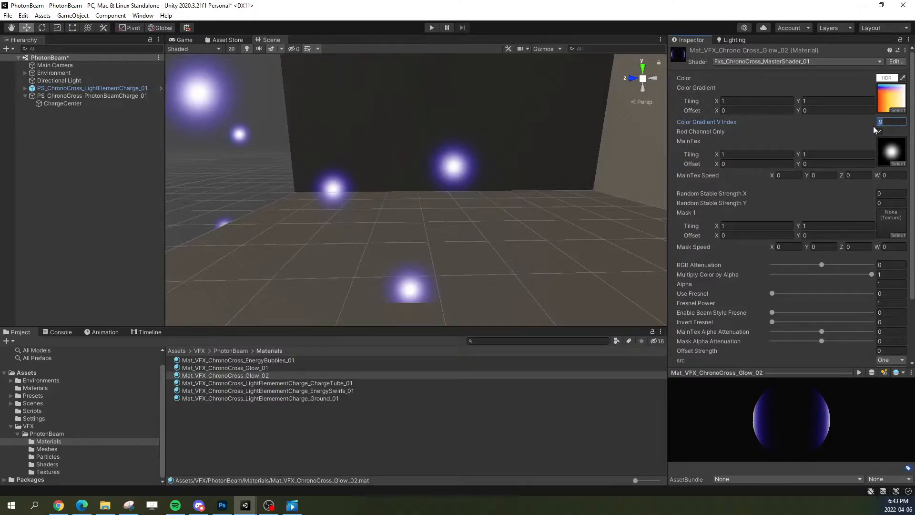
type("5")
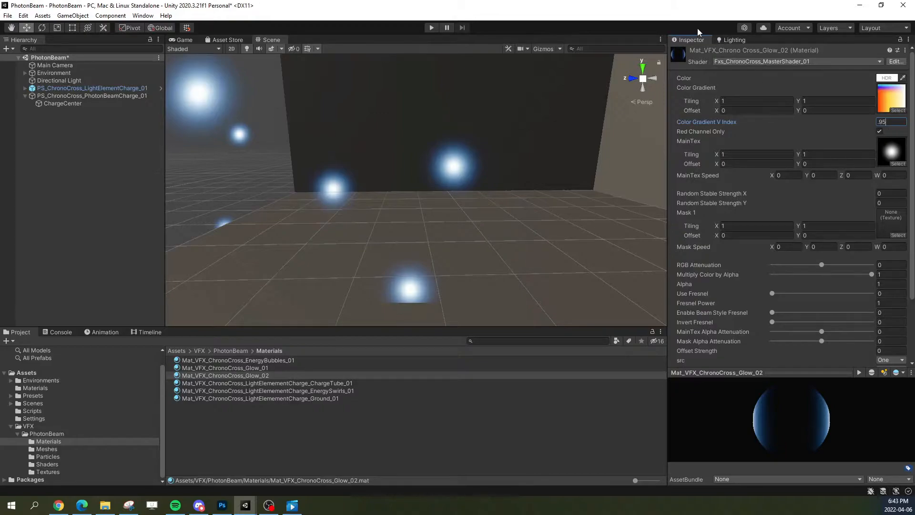
Step: Select ChargeCenter and limit the particle preview to show only the selected system
left_click(63, 104)
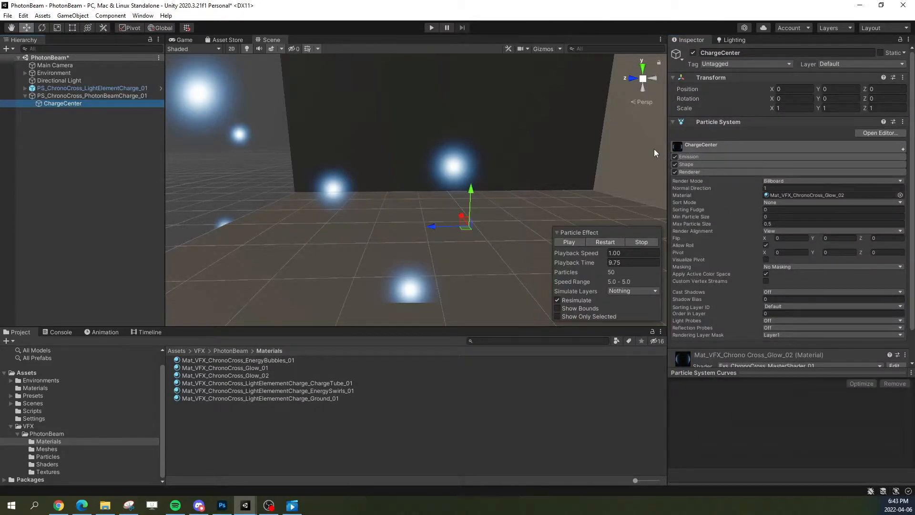
left_click(586, 316)
right_click_drag(463, 264, 476, 265)
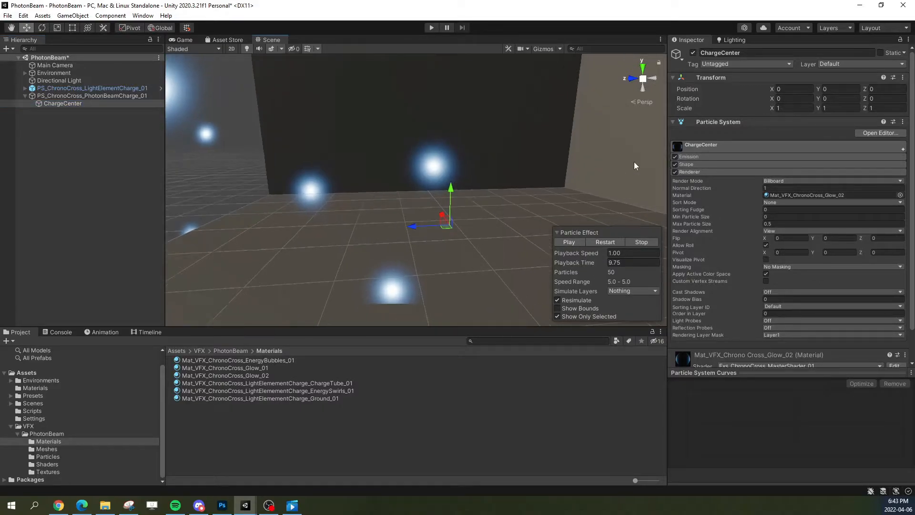
Step: Disable the Shape module of ChargeCenter
left_click(694, 165)
right_click_drag(653, 186, 636, 196)
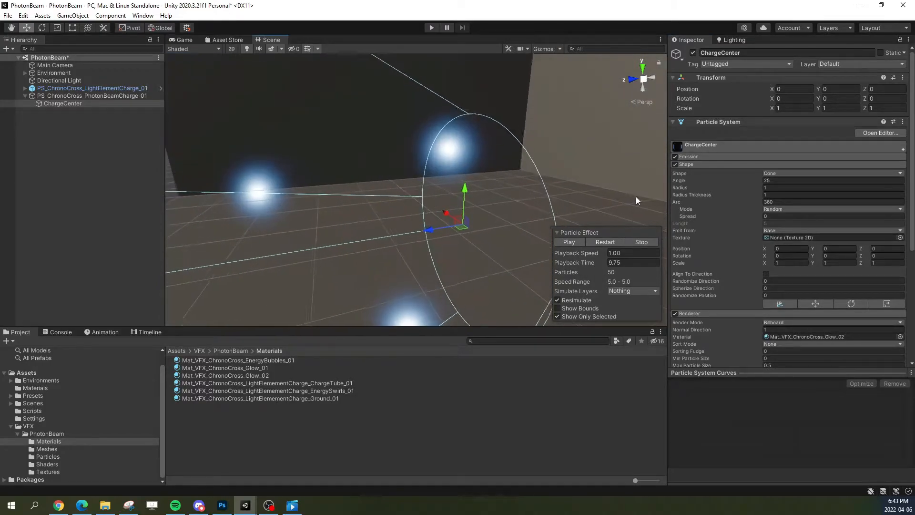
left_click(674, 164)
left_click(688, 165)
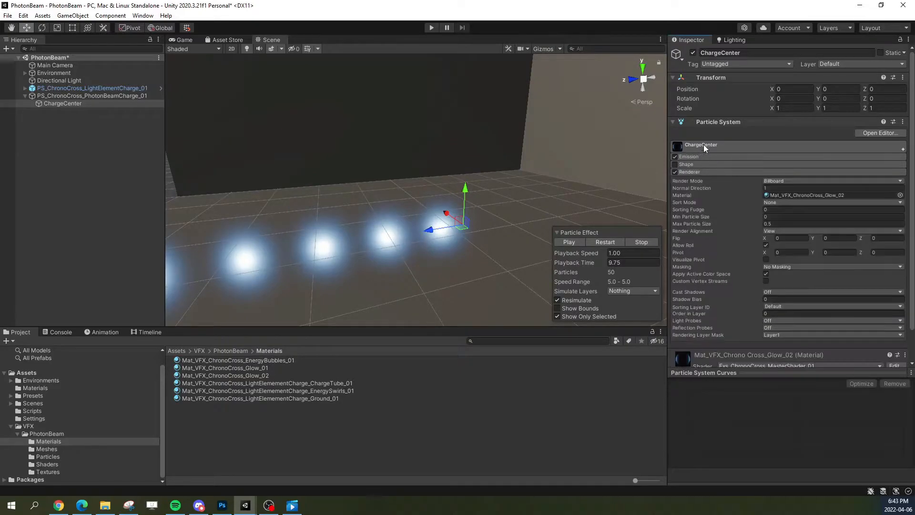
Step: Set ChargeCenter's Start Speed to 0 and Start Lifetime to 0.75
left_click(701, 145)
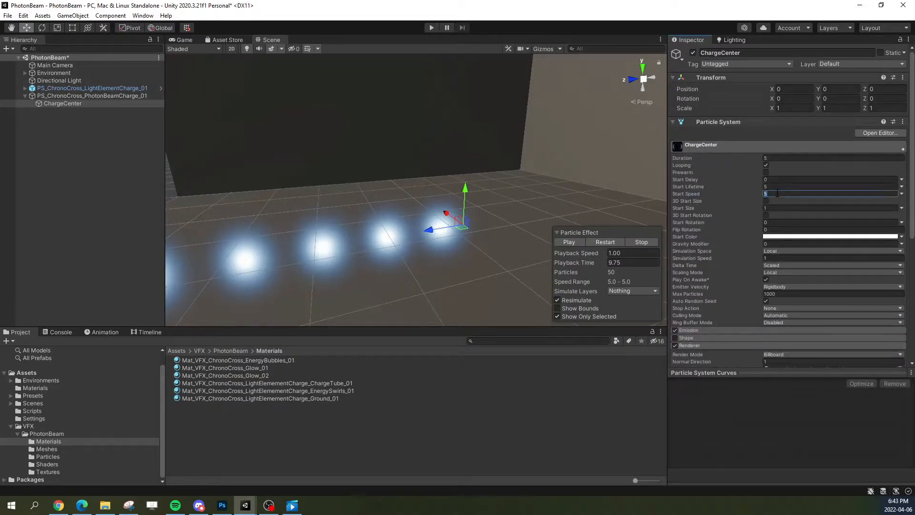
type("0")
right_click_drag(561, 210, 354, 177)
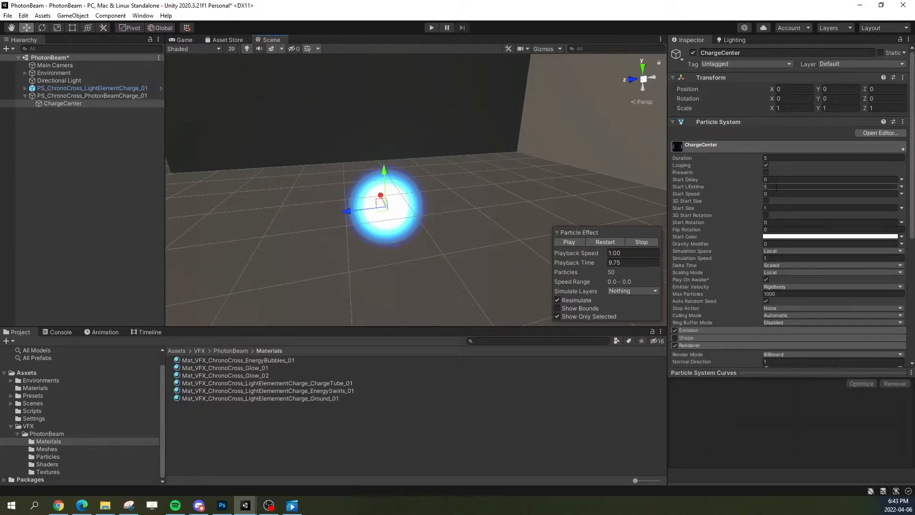
left_click(823, 186)
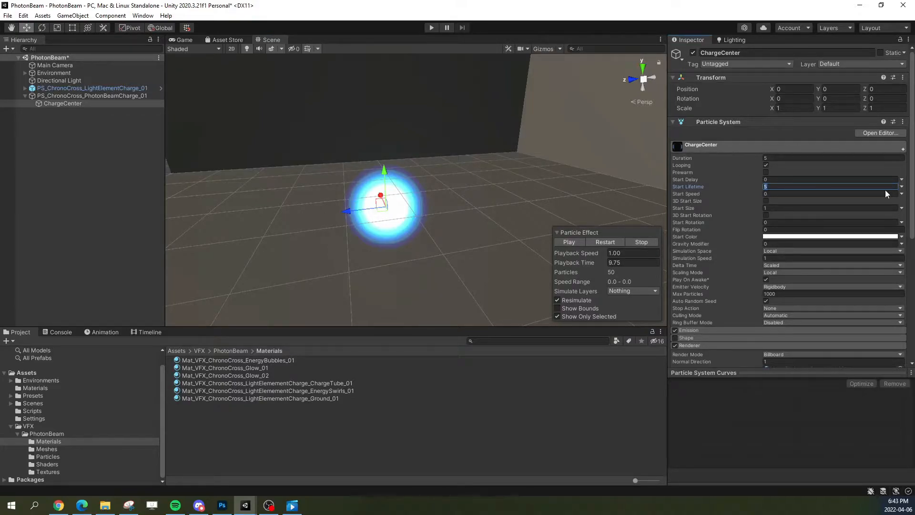
type(".75")
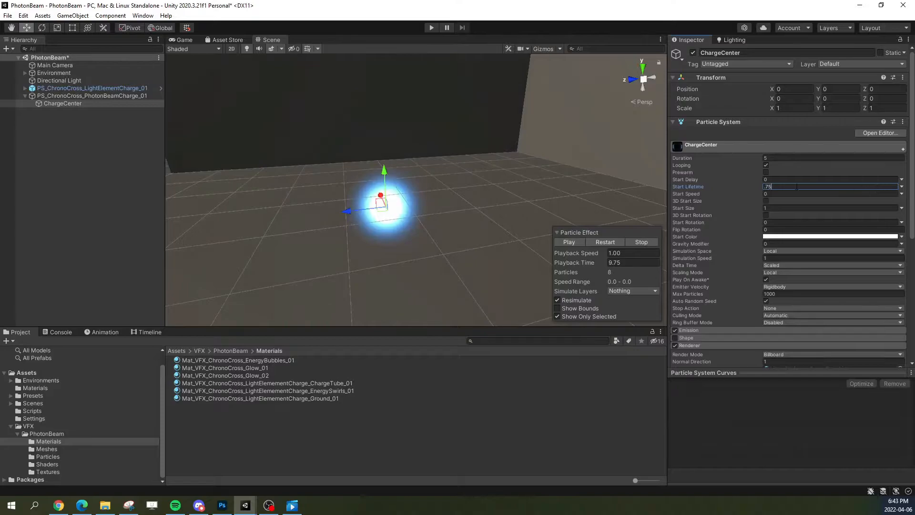
Step: Add Size over Lifetime to ChargeCenter with the linear curve descending from 1 to 0, and restart the particle preview
left_click(759, 149)
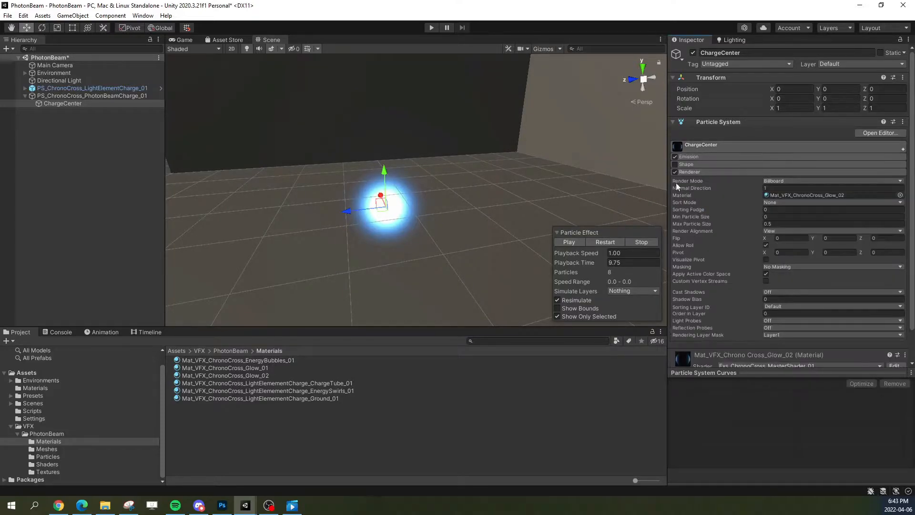
left_click(903, 151)
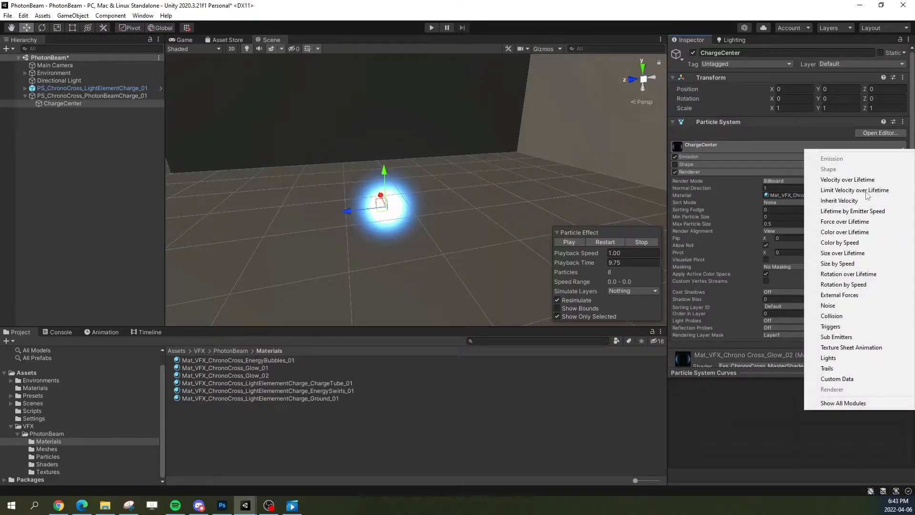
left_click(842, 253)
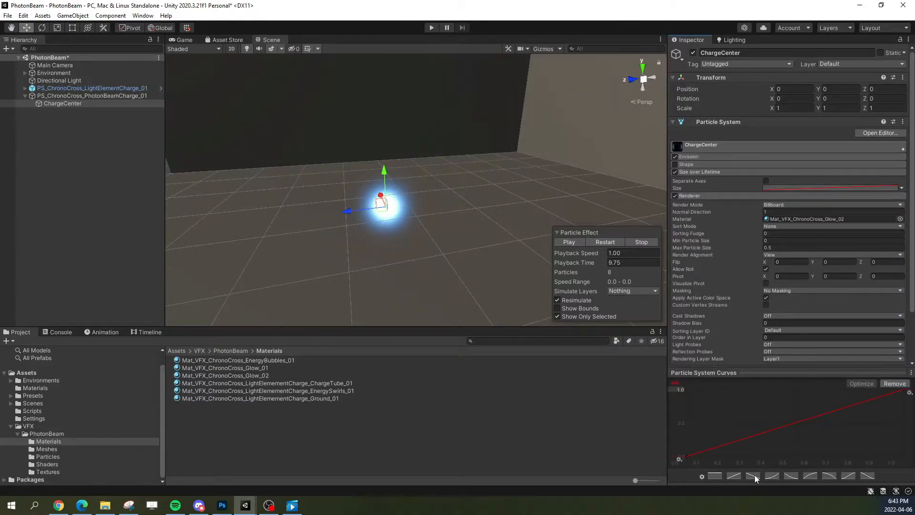
left_click(754, 475)
left_click(605, 241)
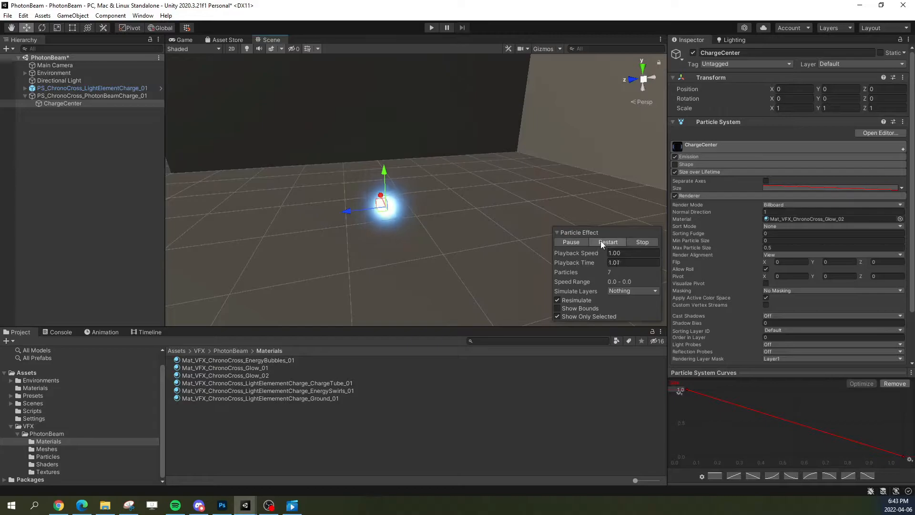
mouse_move(449, 241)
right_mouse_down()
mouse_move(426, 232)
mouse_move(465, 233)
right_mouse_up()
key("q")
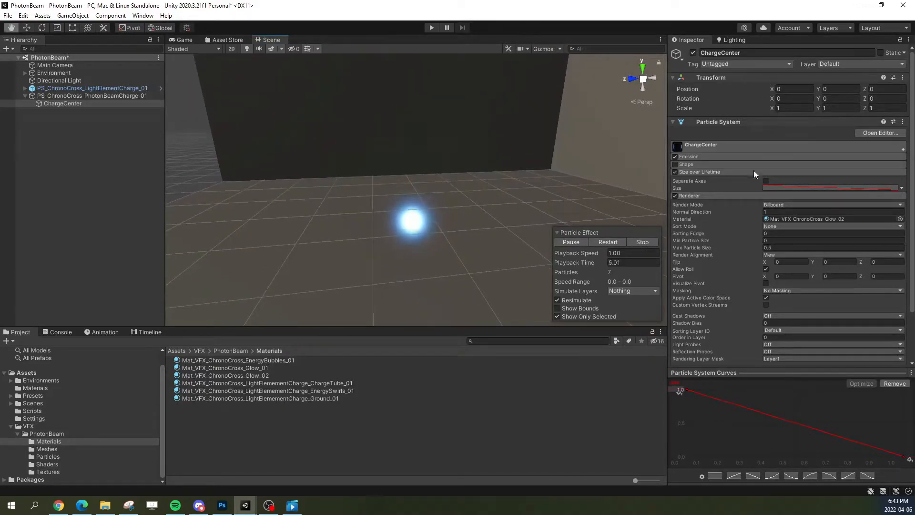
Step: Set ChargeCenter's Start Size to 2
left_click(714, 145)
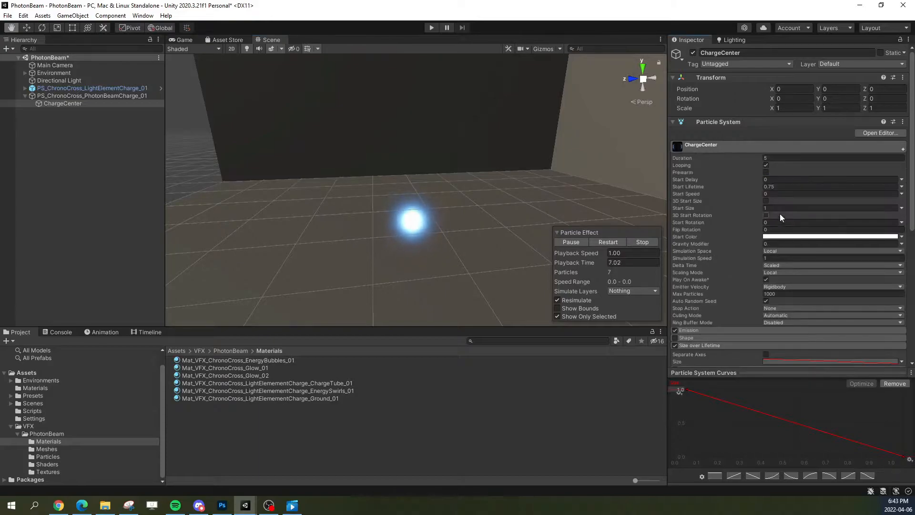
left_click(778, 208)
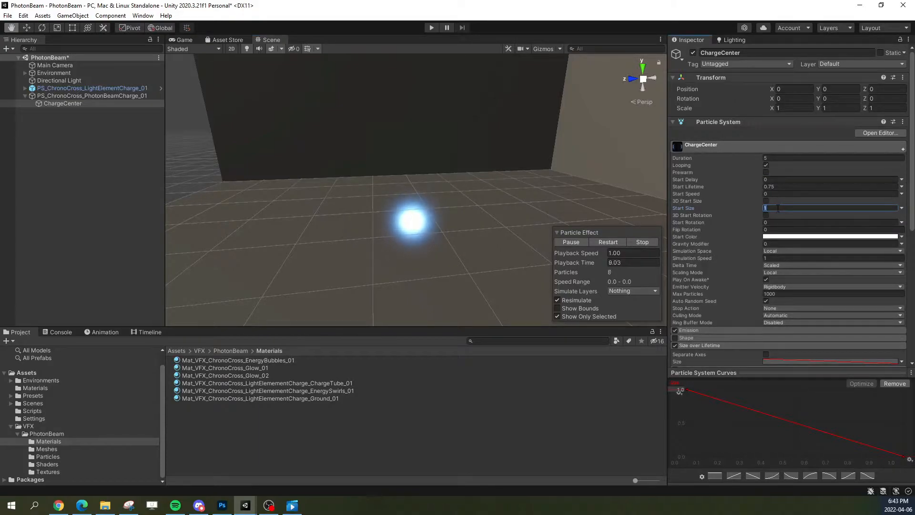
type("2")
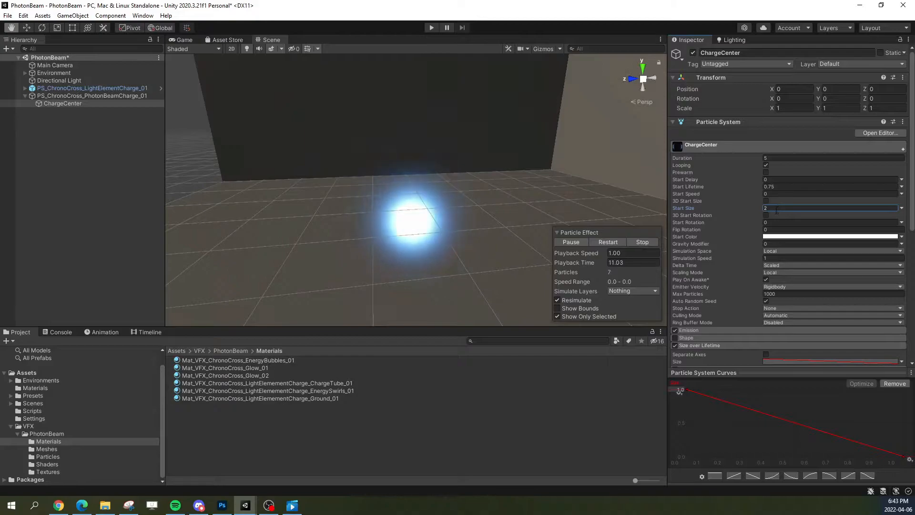
Step: Set ChargeCenter's Start Size to 3 and collapse its main particle settings
key("BackSpace")
type("3")
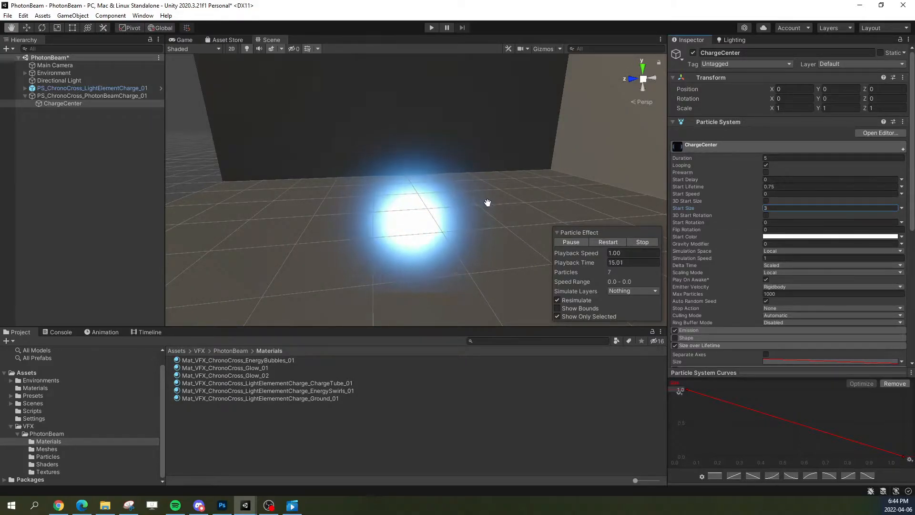
left_click(749, 146)
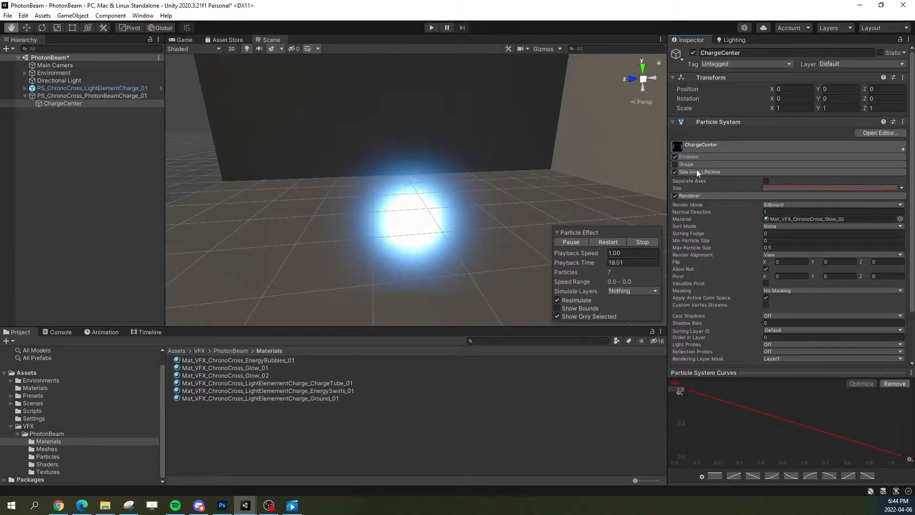
Step: Set ChargeCenter's emission Rate over Time to 5 and view the glow in the scene
left_click(696, 147)
left_click(698, 150)
left_click(691, 157)
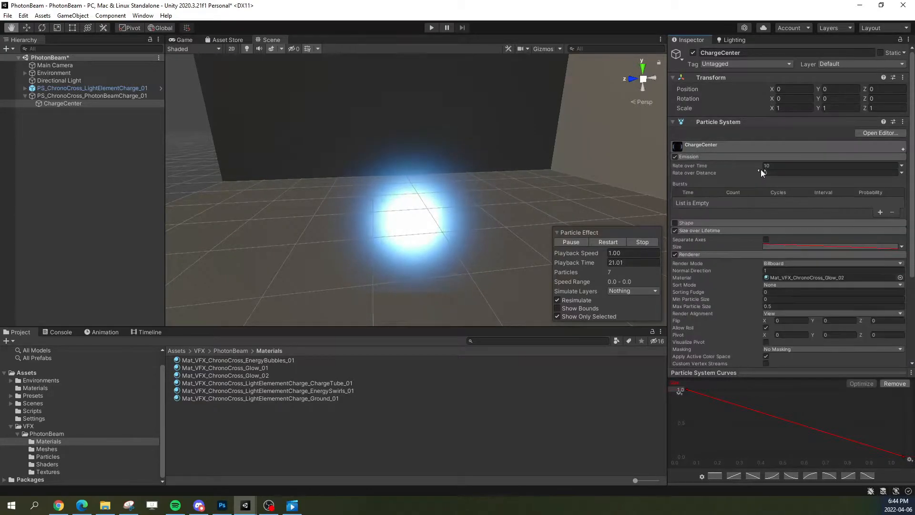
left_click(795, 165)
type("5")
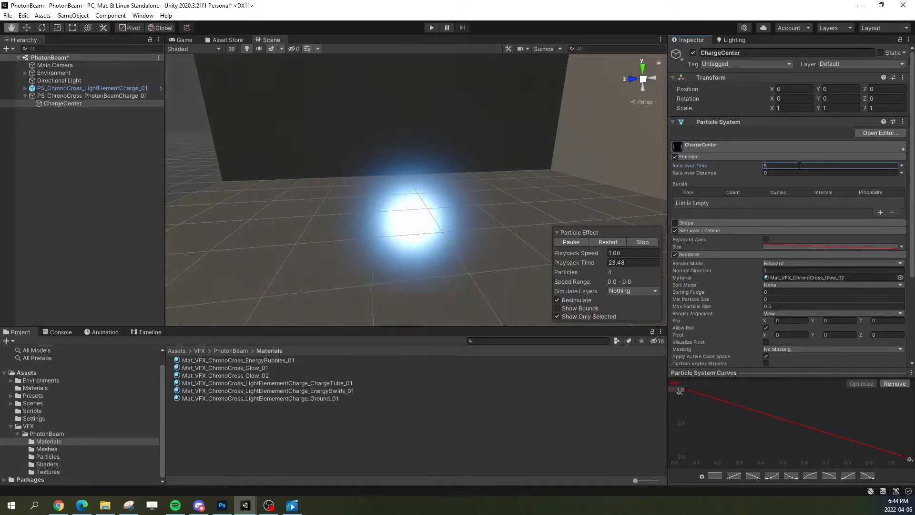
left_click_drag(480, 226, 508, 227, "alt")
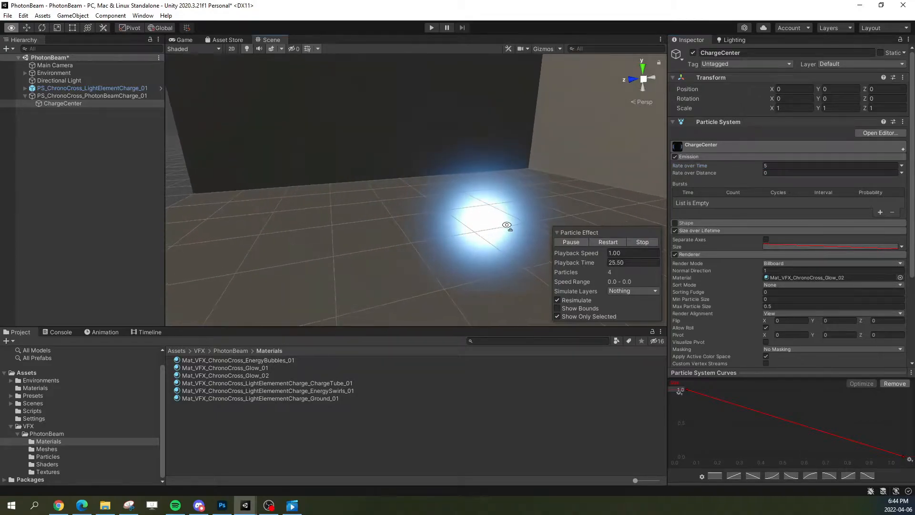
middle_click_drag(508, 227, 467, 225)
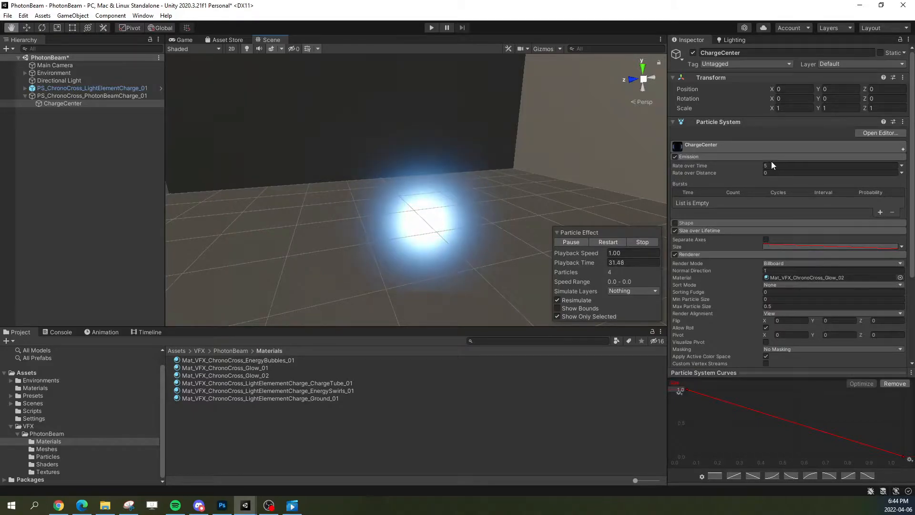
Step: Add Color over Lifetime to ChargeCenter with a white gradient whose alpha starts at 0 and rises to fully opaque
left_click(743, 158)
left_click(720, 171)
left_click(901, 149)
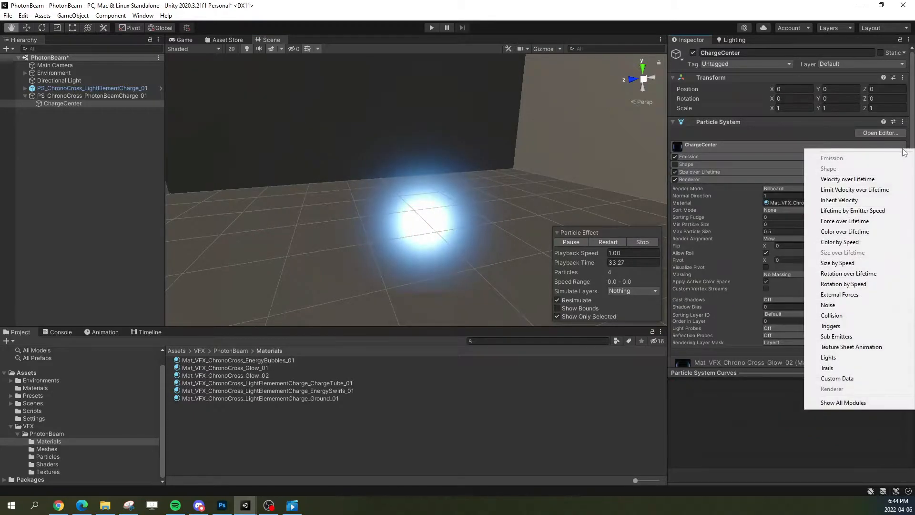
left_click(845, 232)
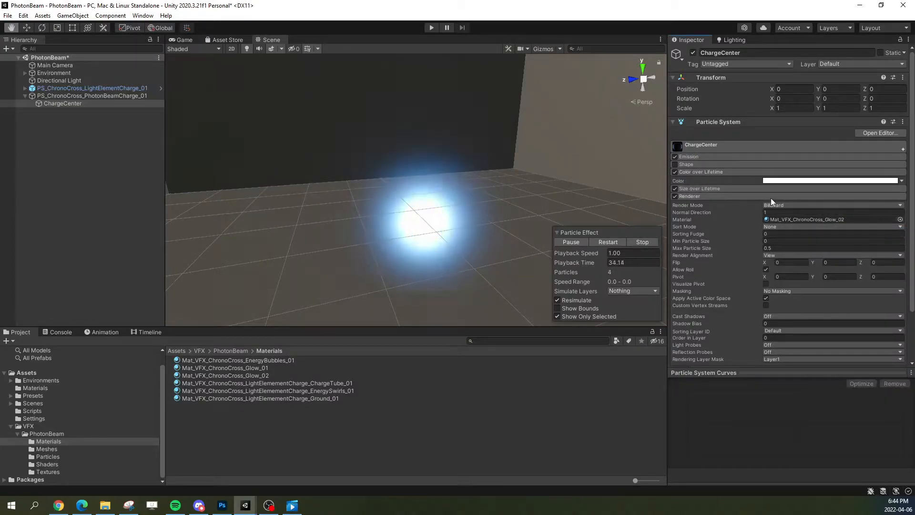
left_click(785, 181)
left_click_drag(357, 119, 612, 182)
left_click(568, 204)
left_click_drag(629, 246, 547, 244)
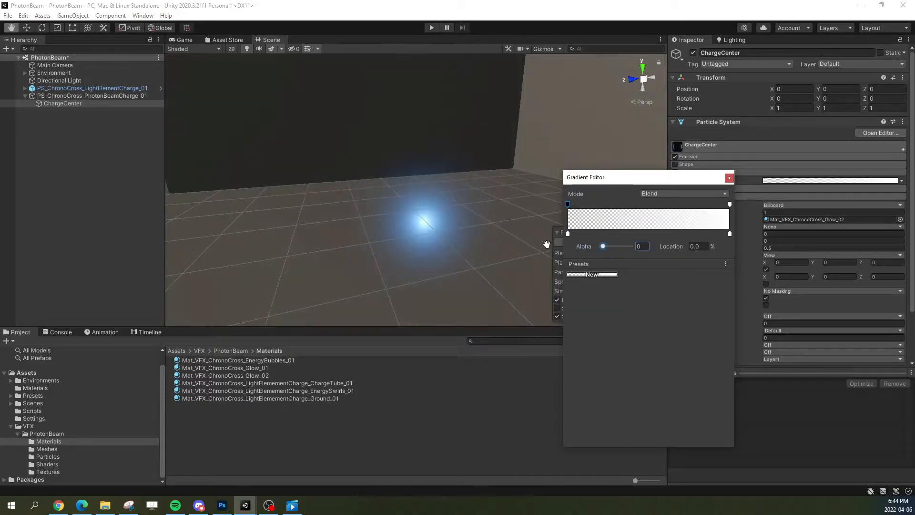
left_click(730, 178)
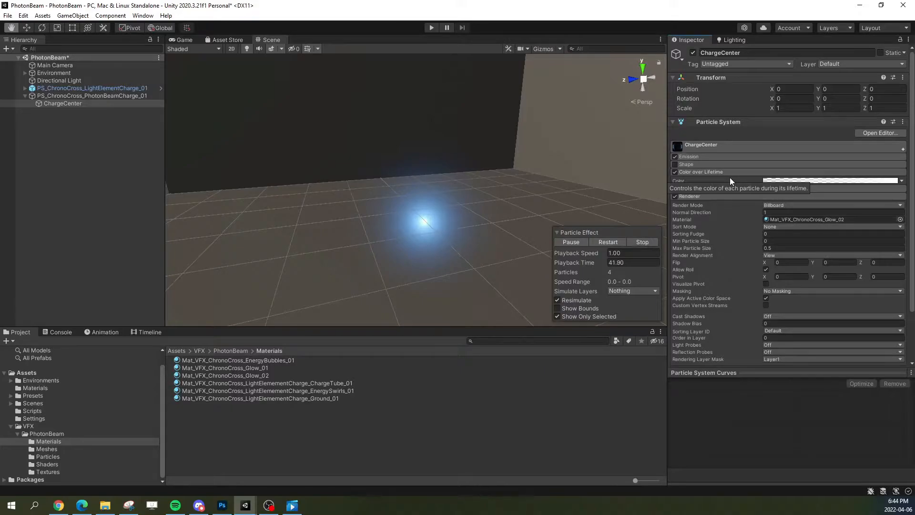
Step: Add an alpha key of 211 near the middle of ChargeCenter's Color over Lifetime gradient
right_click_drag(512, 210, 533, 202)
key("a")
key("d")
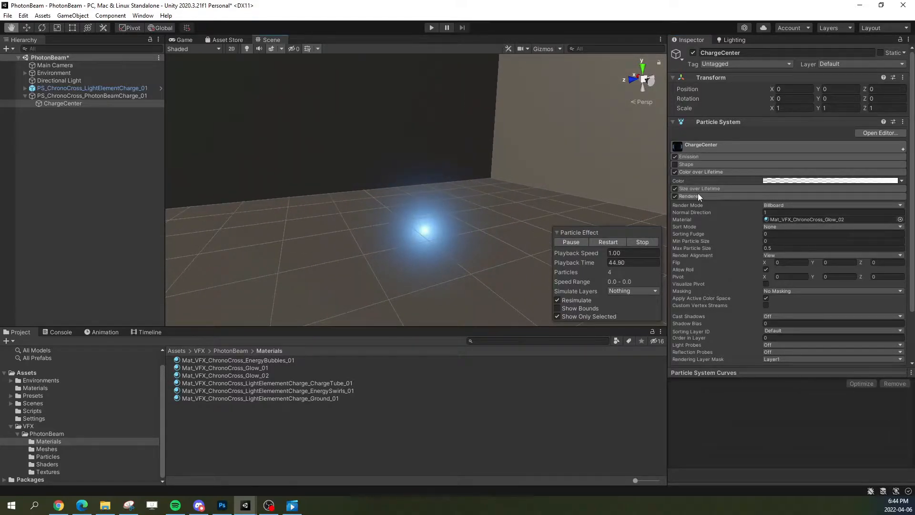
left_click(789, 182)
left_click(647, 205)
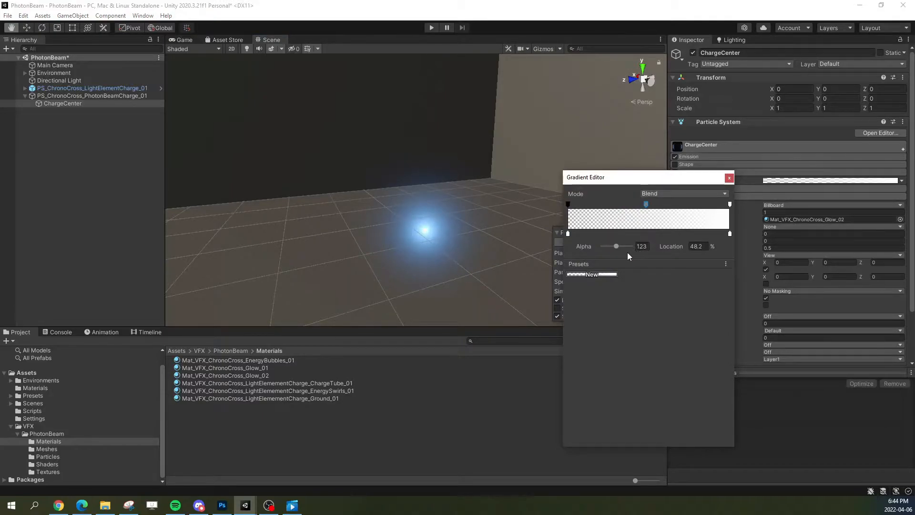
left_click_drag(619, 245, 627, 246)
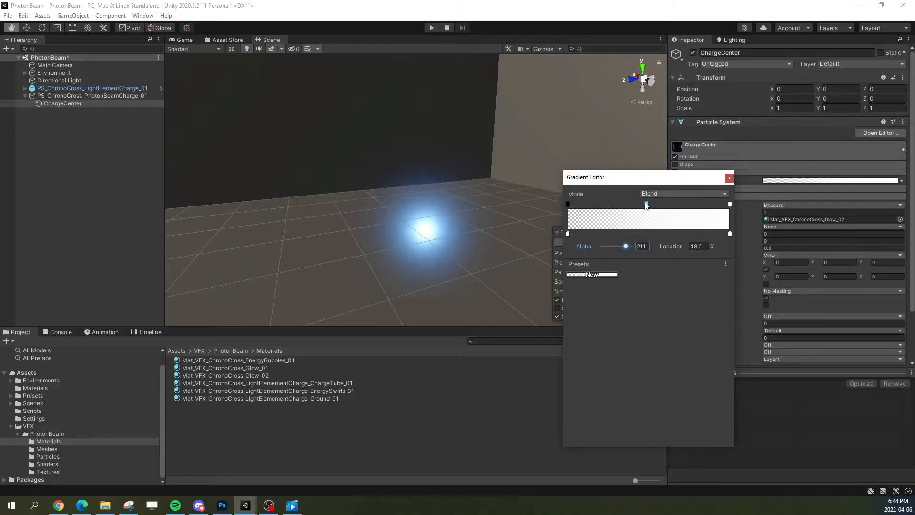
left_click_drag(646, 209, 640, 209)
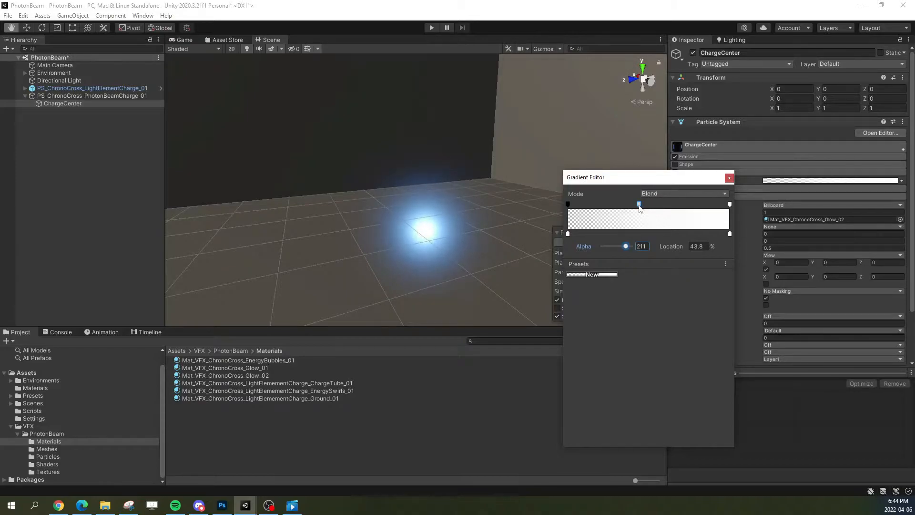
left_click_drag(639, 206, 648, 209)
left_click(729, 178)
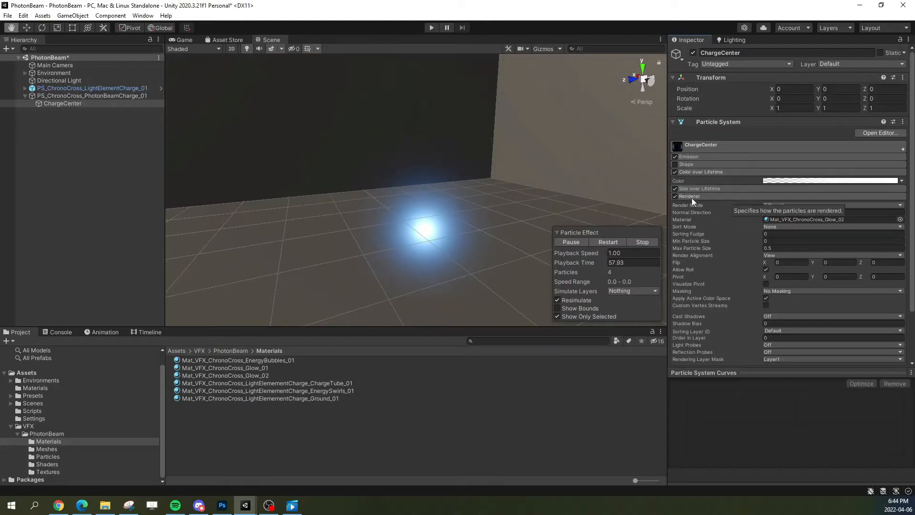
Step: Change ChargeCenter's Size over Lifetime to the smooth S-shaped curve descending from 1 to 0
left_click(704, 172)
left_click(717, 179)
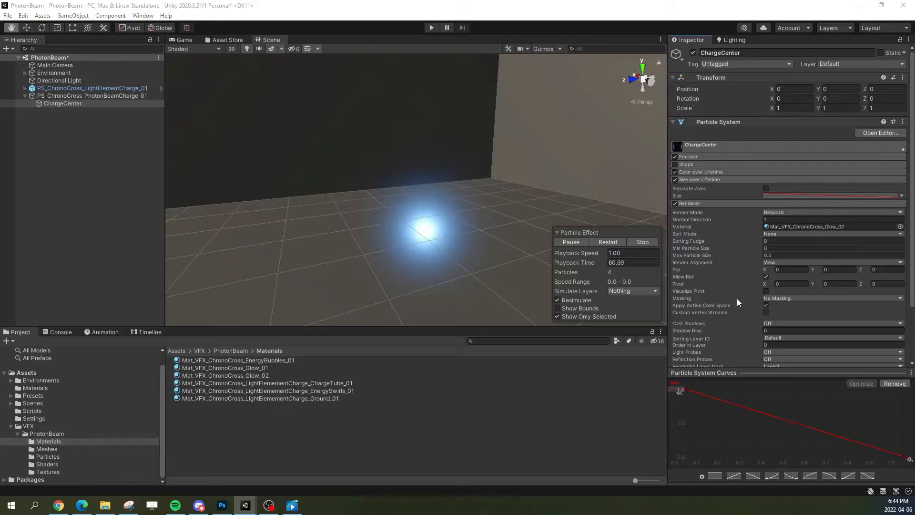
left_click(865, 474)
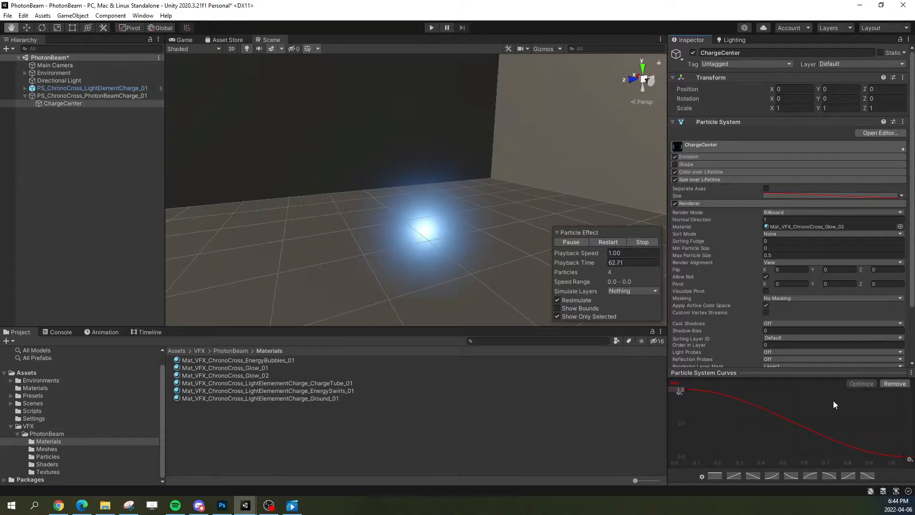
left_click(694, 179)
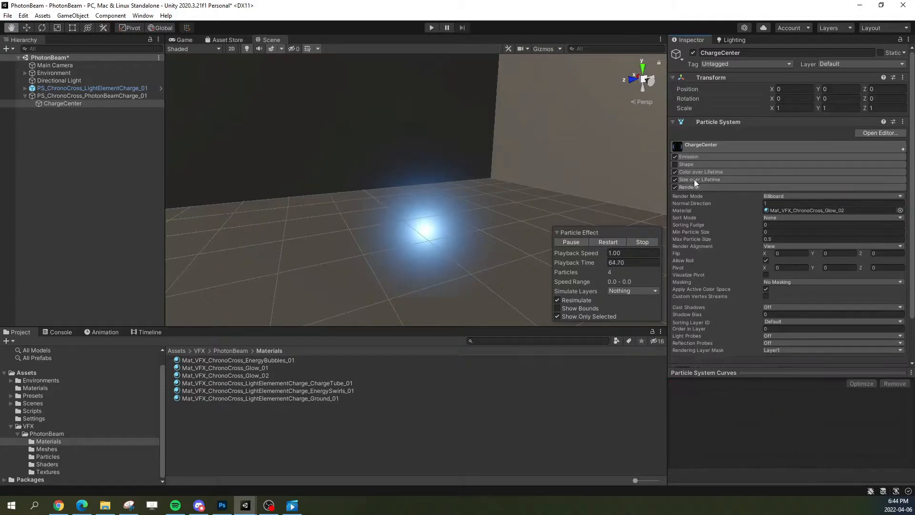
Step: Set Max Particle Size to 10 in ChargeCenter's Renderer module so the glow is not clipped up close
left_click_drag(479, 218, 360, 187, "alt")
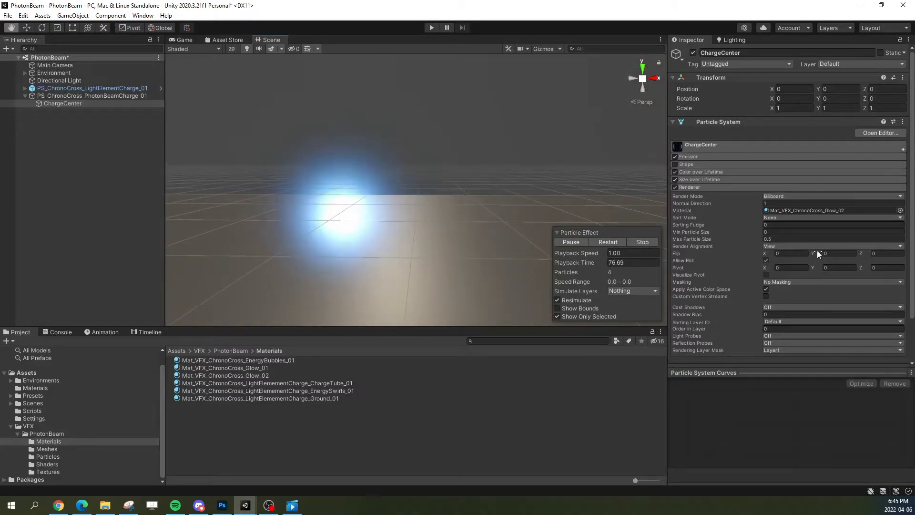
left_click(785, 239)
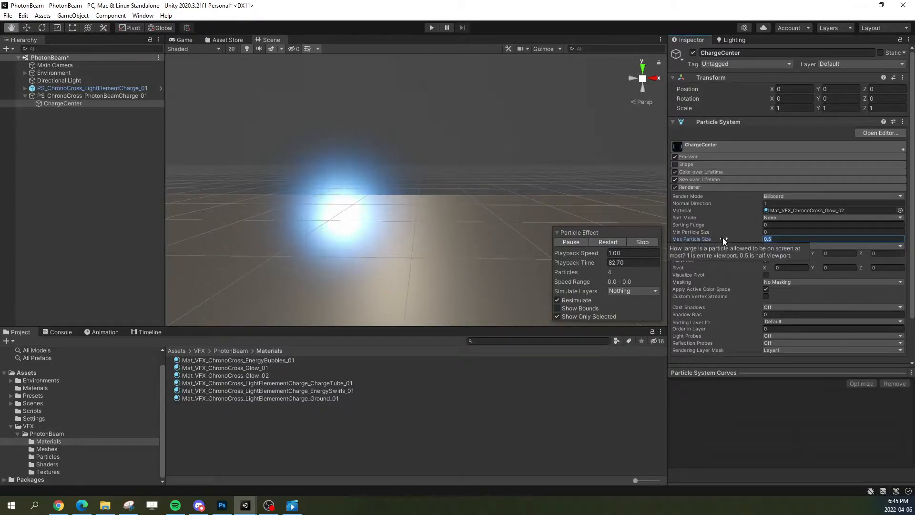
type("2")
left_click_drag(392, 217, 616, 220, "alt")
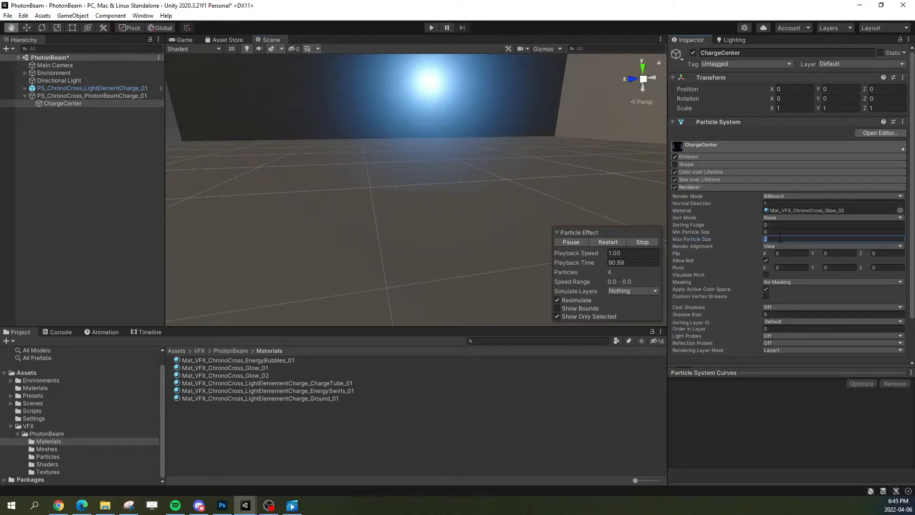
left_click_drag(521, 141, 334, 147, "alt")
mouse_move(524, 200)
left_mouse_down("alt")
mouse_move(400, 169)
mouse_move(494, 176)
mouse_move(476, 206)
mouse_move(516, 204)
mouse_move(503, 209)
mouse_move(496, 194)
mouse_move(519, 203)
mouse_move(511, 201)
left_mouse_up("alt")
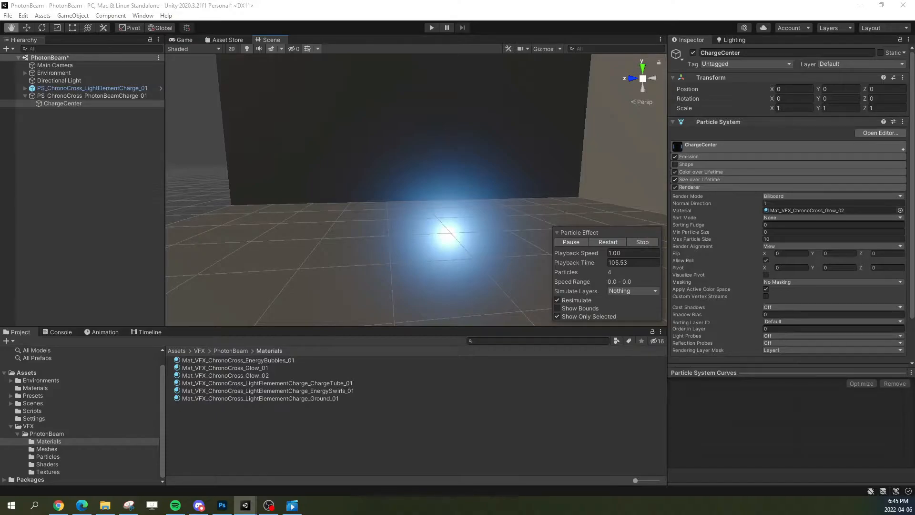
Step: Switch to the finished ChronoCross project and examine the ChargeTextured effect around the character's hands
left_click_drag(914, 119, 586, 117)
double_click(586, 116)
left_click(633, 215)
left_click(605, 217)
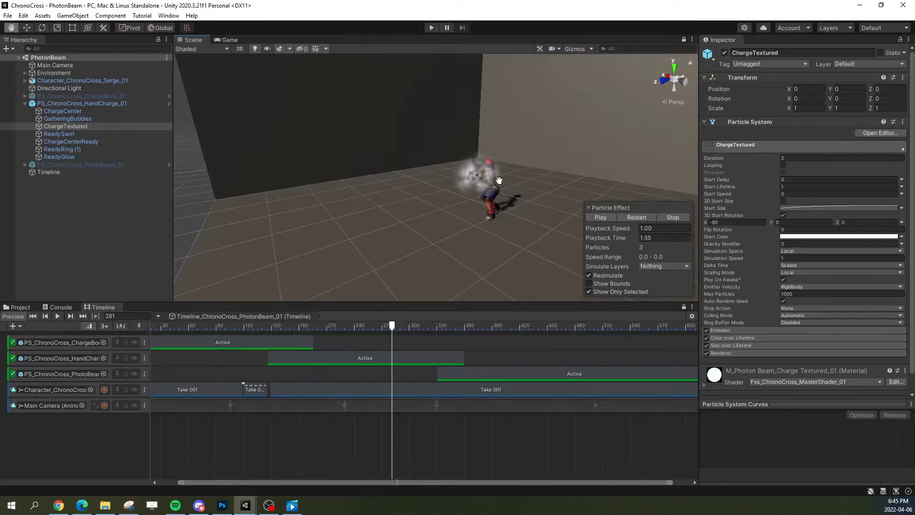
key("w")
right_click_drag(491, 193, 499, 188)
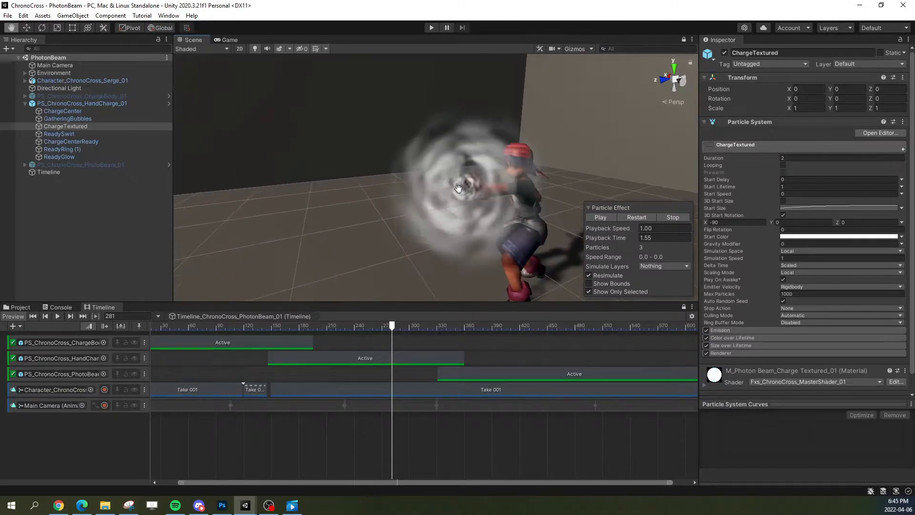
left_click_drag(379, 9, 914, 72)
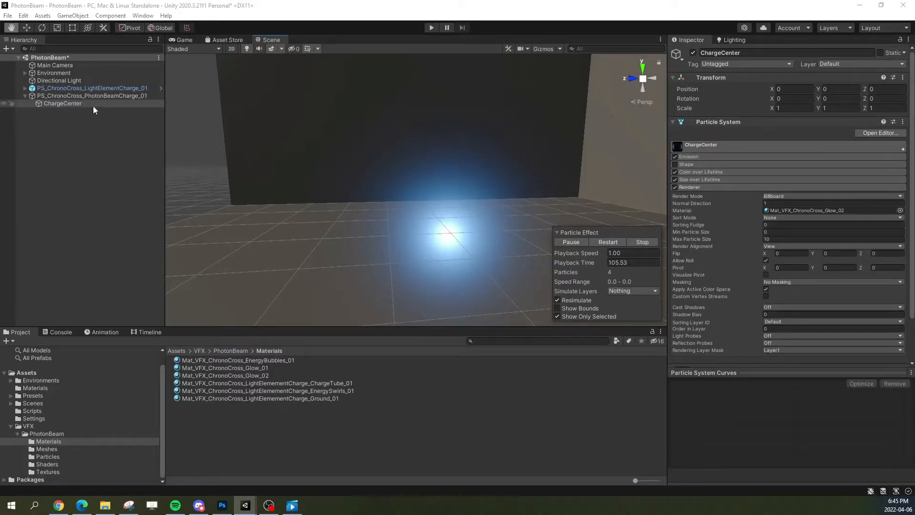
Step: Preview the PS_ChronoCross_LightElementCharge_01 effect in the PhotonBeam project, then reselect ChargeCenter
mouse_move(385, 231)
right_mouse_down()
mouse_move(402, 274)
mouse_move(393, 234)
right_mouse_up()
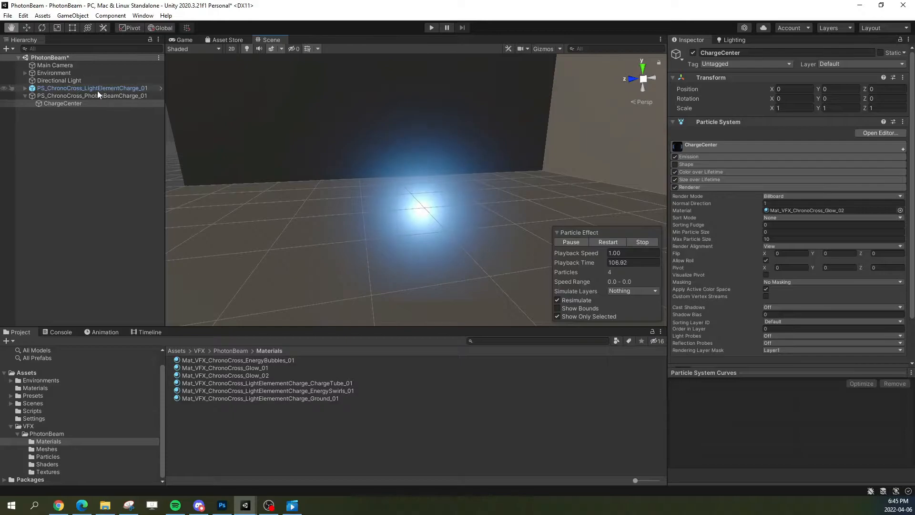
left_click(97, 91)
right_click_drag(534, 227, 506, 257)
left_click(602, 241)
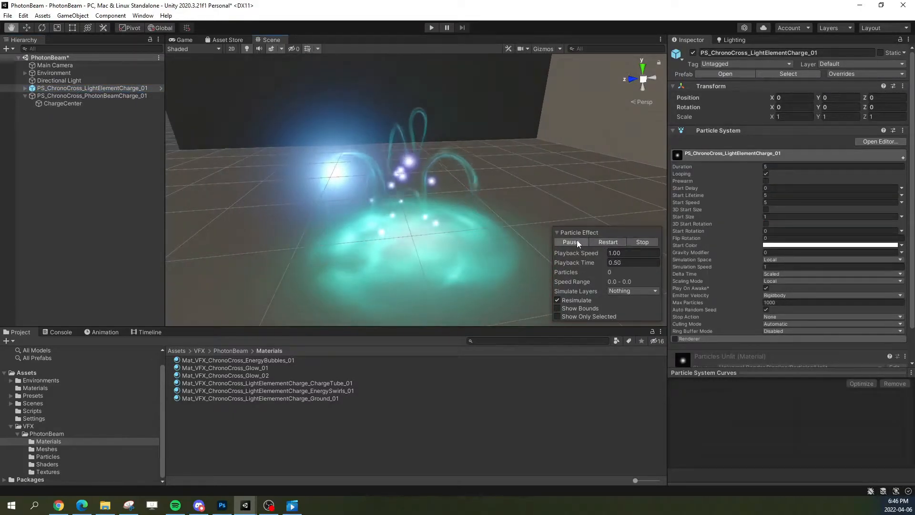
left_click(571, 242)
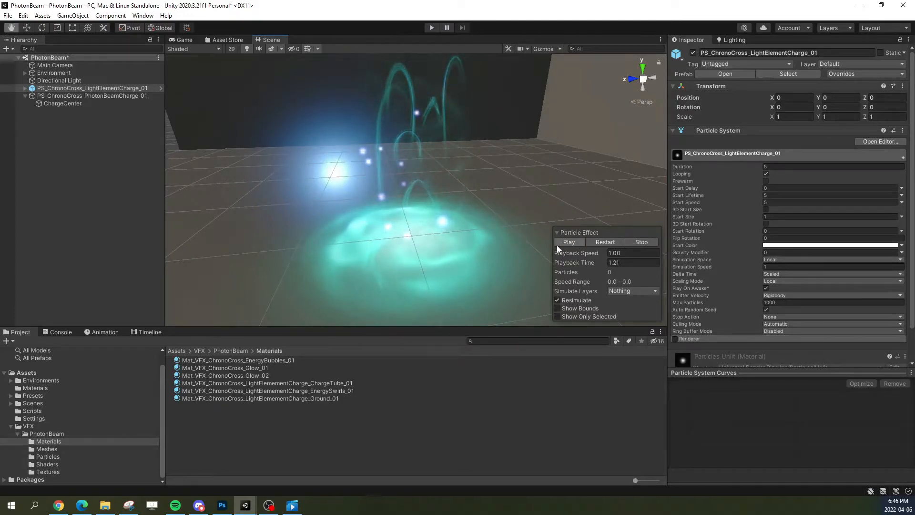
left_click(629, 242)
left_click(64, 104)
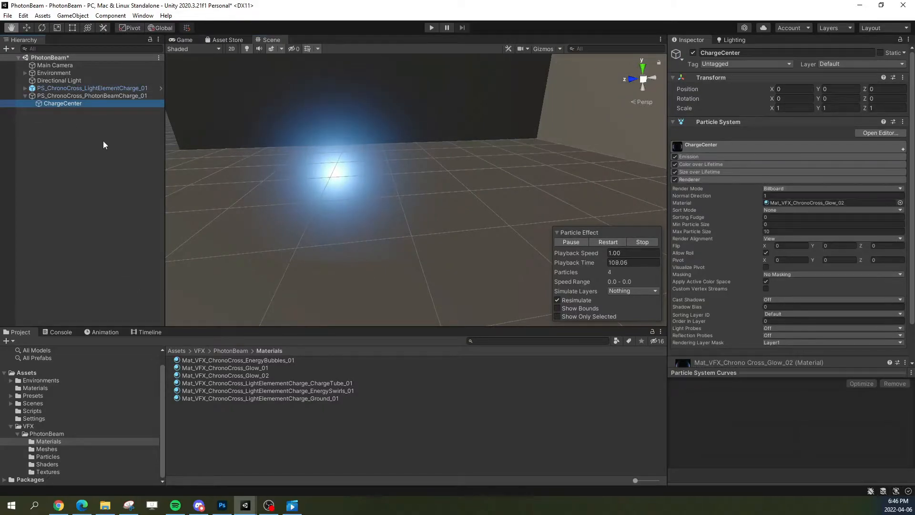
Step: Find the material used by GroundBase in PS_ChronoCross_LightElementCharge_01 and duplicate Mat_VFX_ChronoCross_LightElemementCharge_Ground_01
left_click(25, 88)
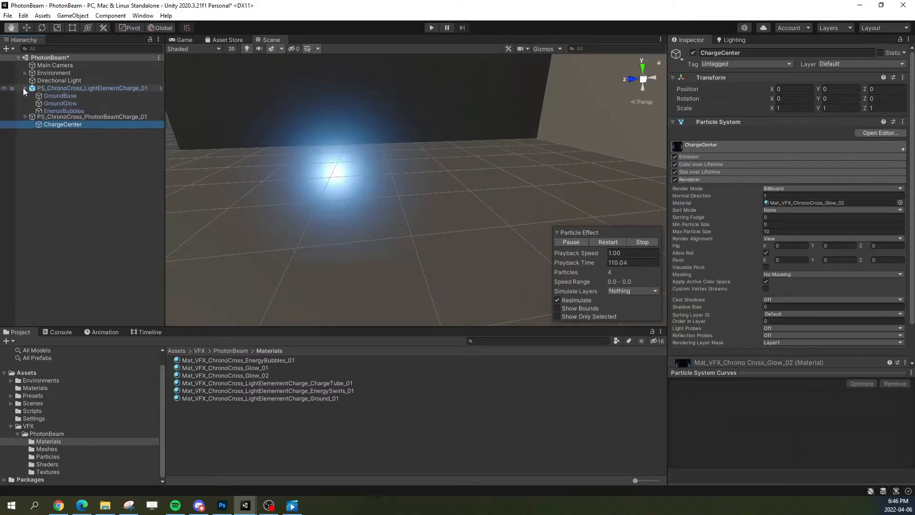
left_click(82, 95)
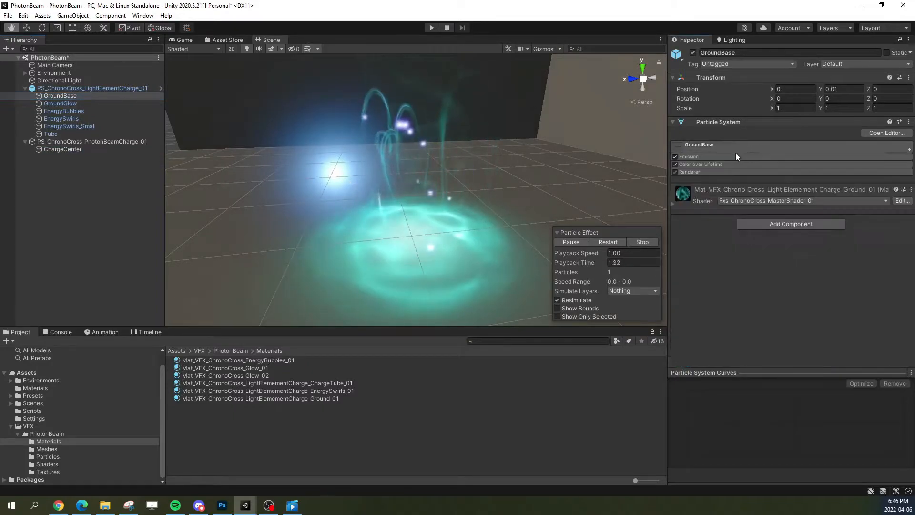
left_click(720, 172)
left_click(785, 203)
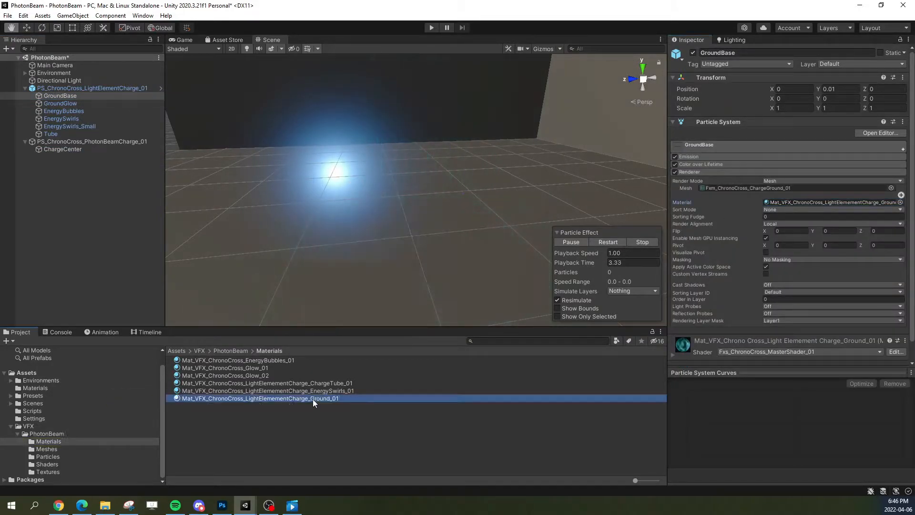
left_click(314, 398)
key("ctrl+d")
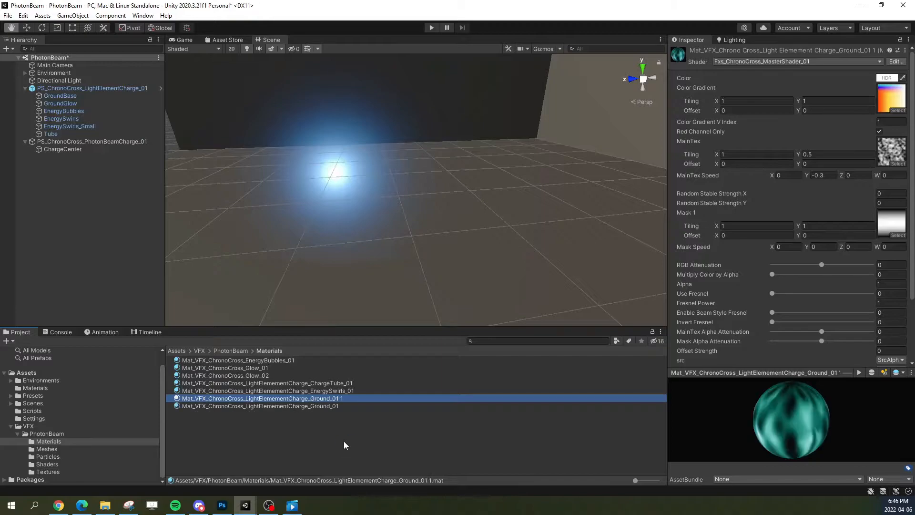
Step: Rename the duplicated ground material to Mat_VFX_ChronoCross_PhotonBeam_NoisyEnergy_01
left_click(248, 399)
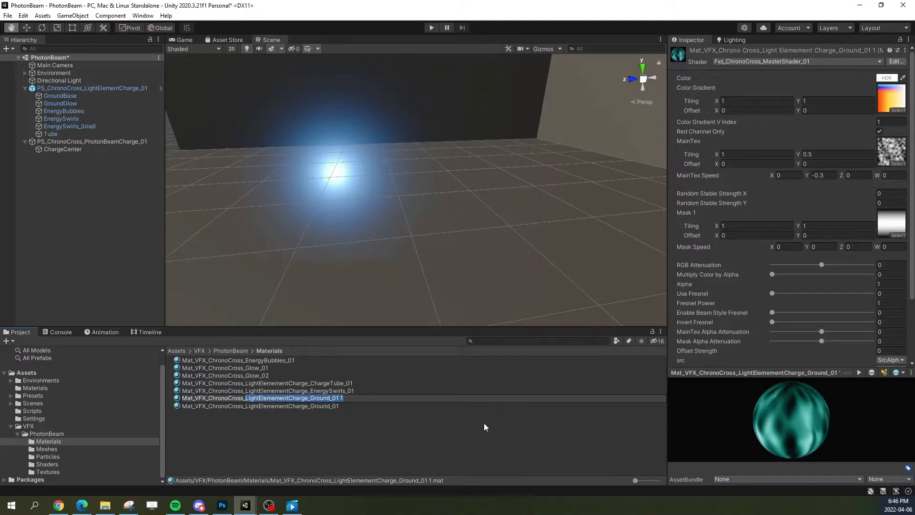
type("PhotonBeam_NoisyEn")
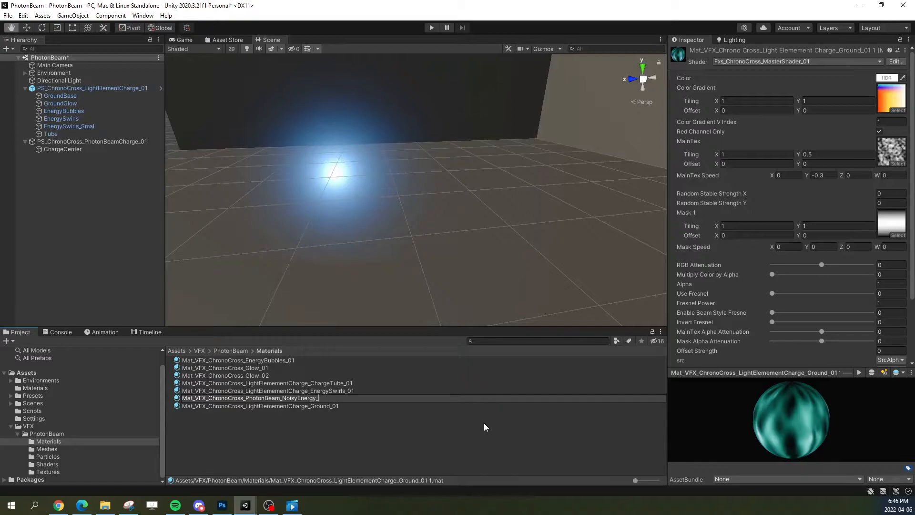
type("1")
key("Return")
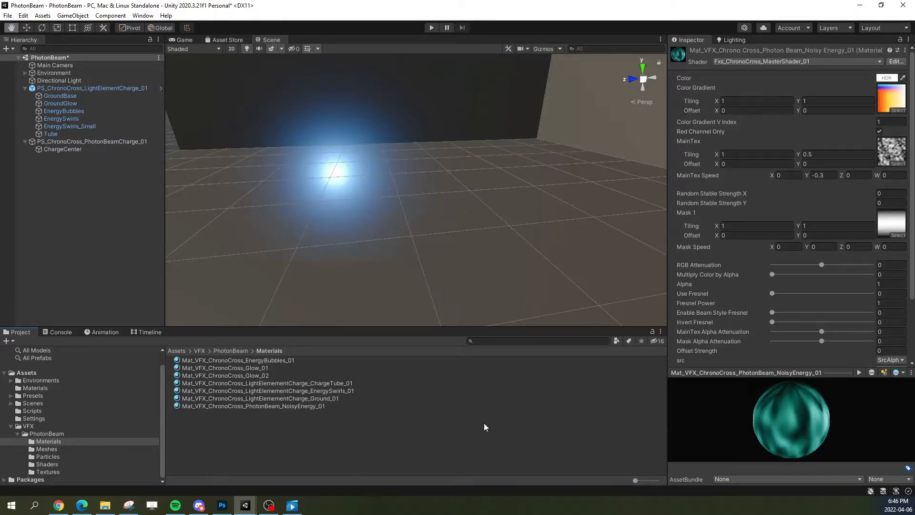
left_click(262, 406)
Step: Preview GroundBase in isolation with Show Only Selected enabled, and pause the playback while its ground mesh is showing
left_click(84, 151)
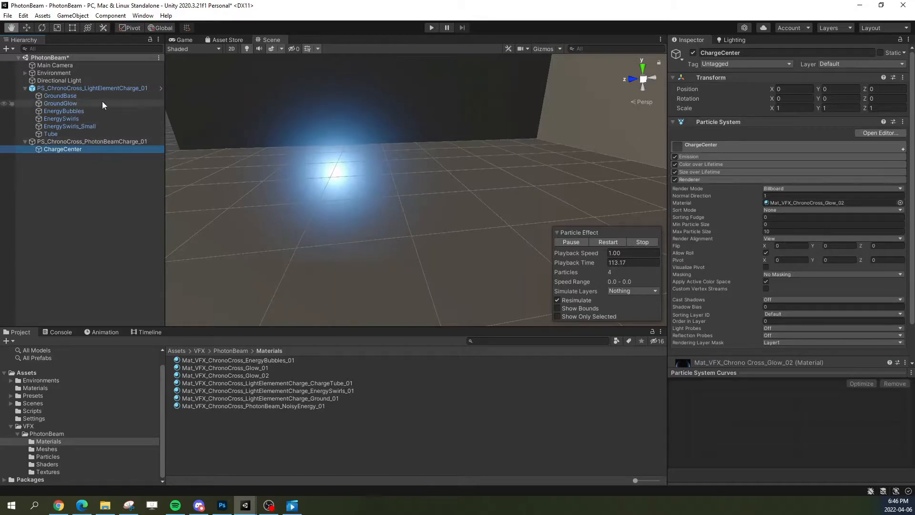
left_click(94, 96)
left_click(91, 102)
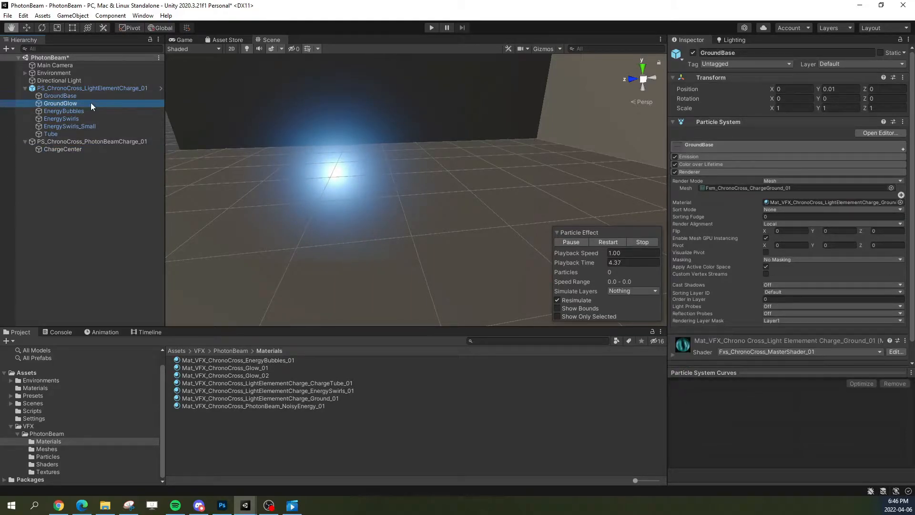
left_click(85, 98)
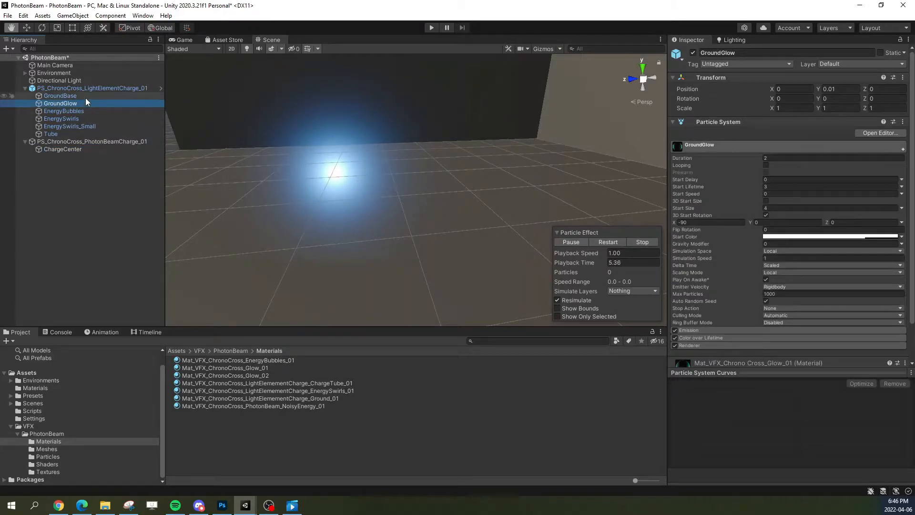
left_click(594, 241)
left_click(580, 315)
left_click(573, 242)
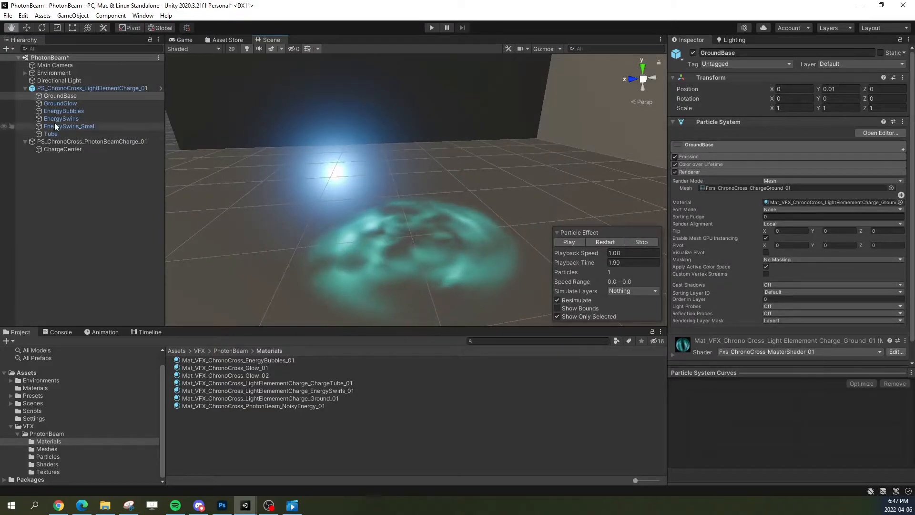
Step: Duplicate GroundBase and move the copy under PS_ChronoCross_PhotonBeamCharge_01
left_click(66, 96)
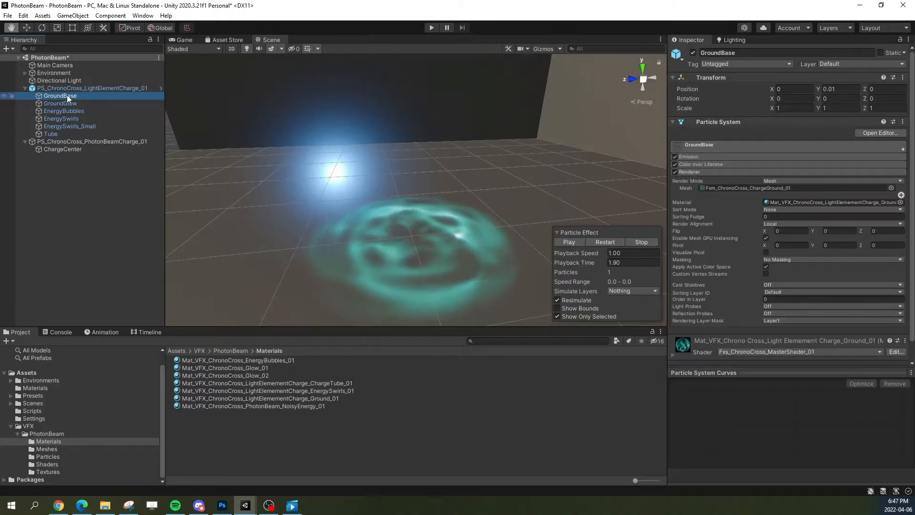
key("ctrl+d")
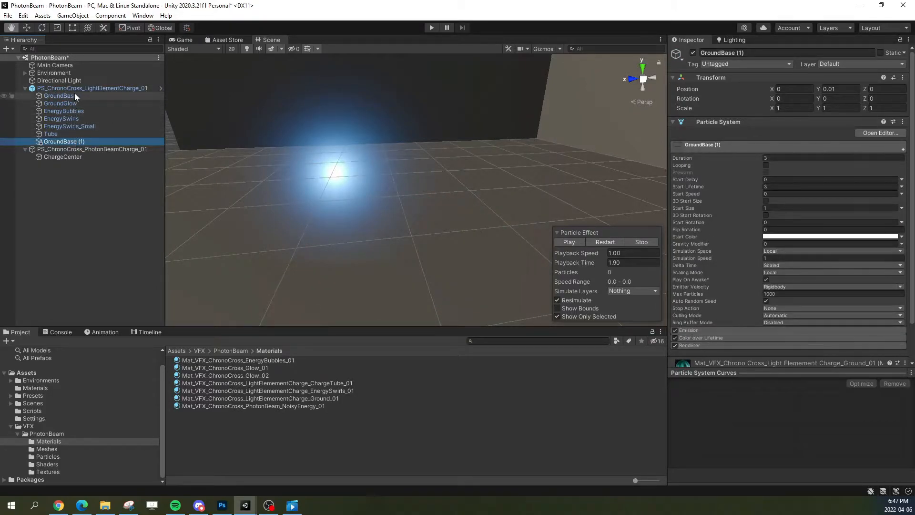
left_click_drag(67, 141, 65, 156)
Step: Replay and pause the copied GroundBase effect, with Show Only Selected turned off to compare it with the blue glow
left_click(90, 88)
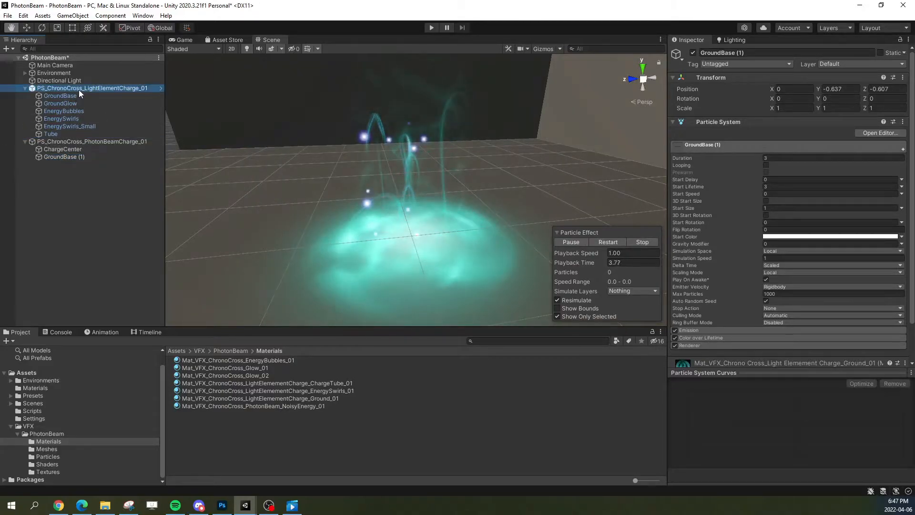
left_click(98, 159)
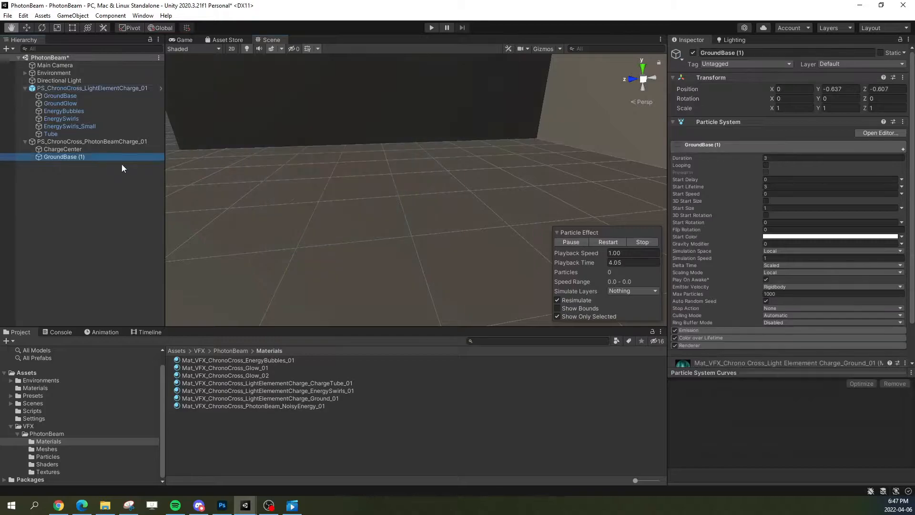
left_click(602, 242)
left_click(574, 241)
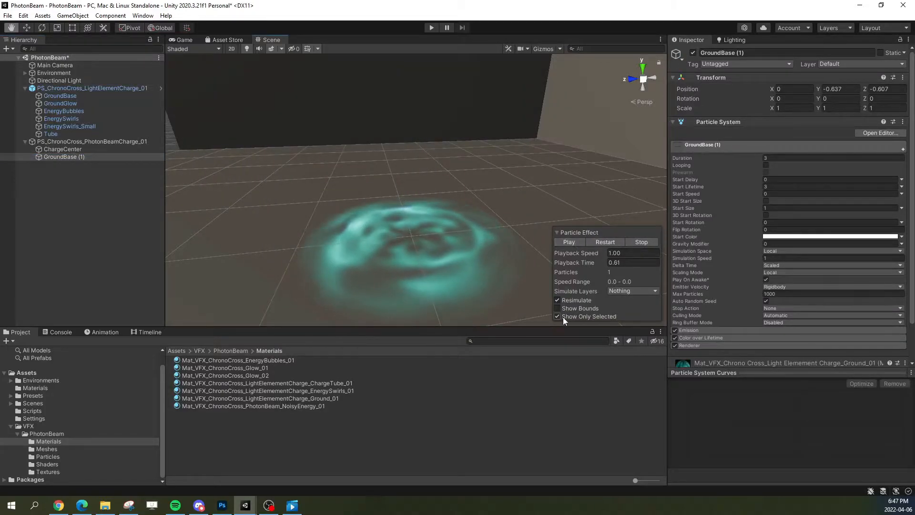
left_click_drag(381, 241, 390, 248, "alt")
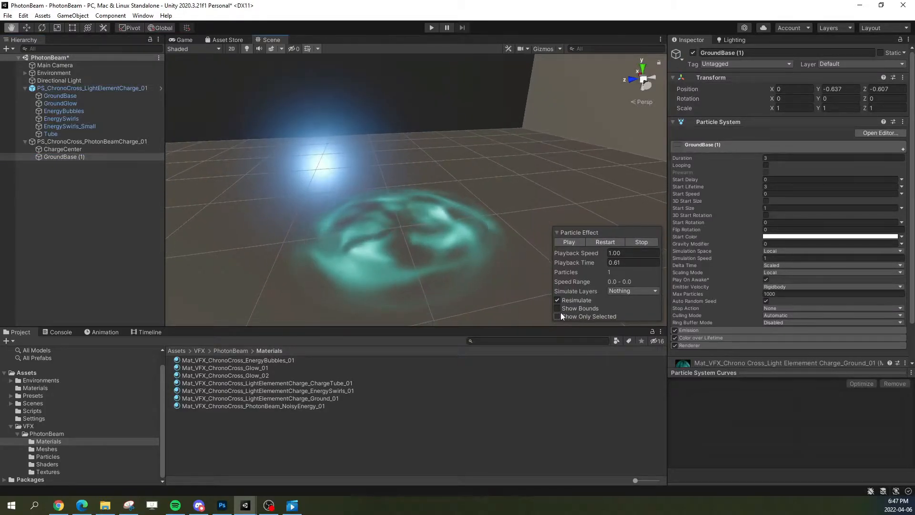
right_click_drag(455, 267, 429, 261)
Step: Set the copied GroundBase's Render Alignment to Facing in its Renderer module
left_click(748, 142)
left_click(706, 172)
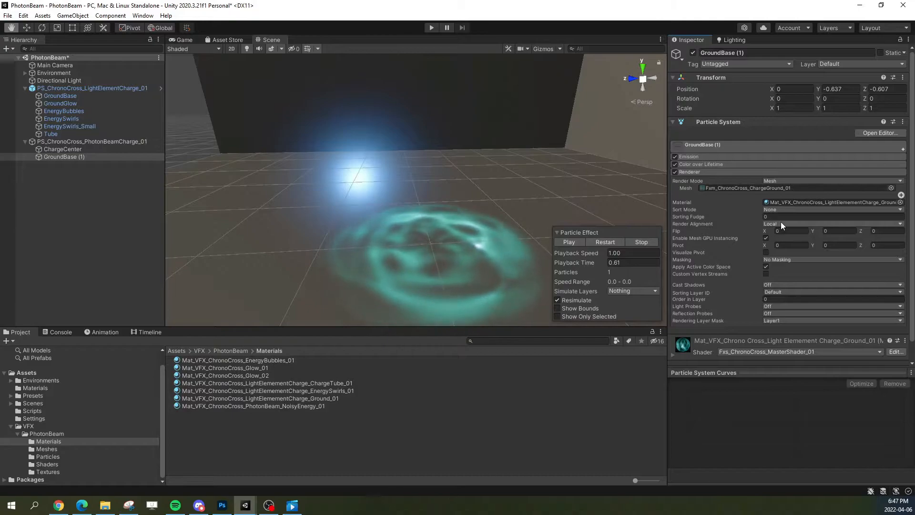
right_click_drag(510, 208, 520, 229)
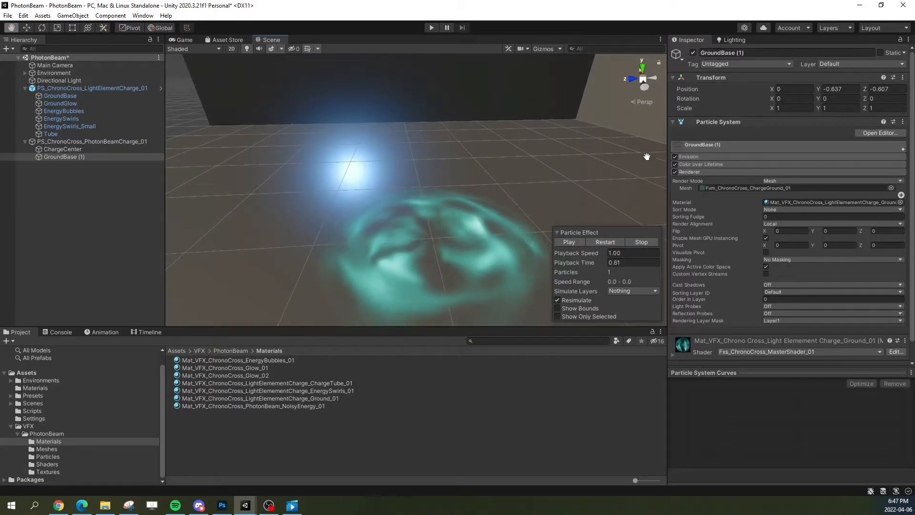
left_click(791, 224)
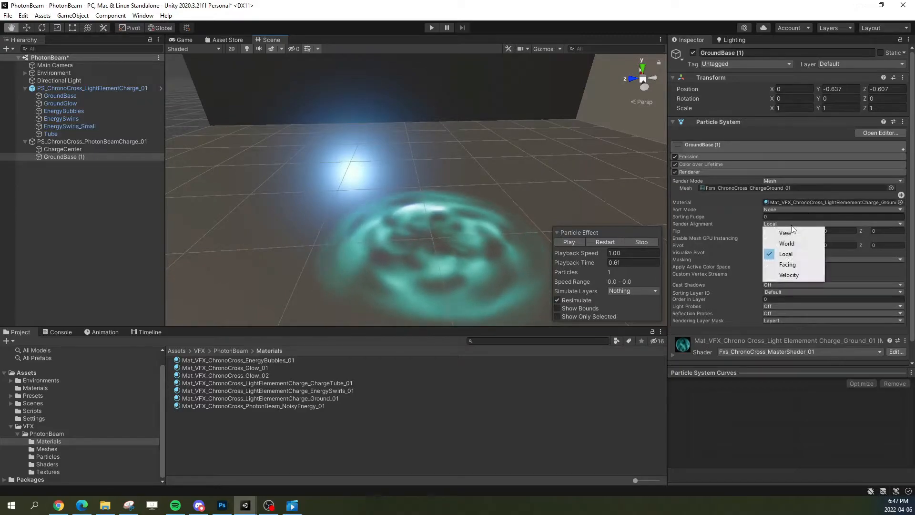
left_click(789, 264)
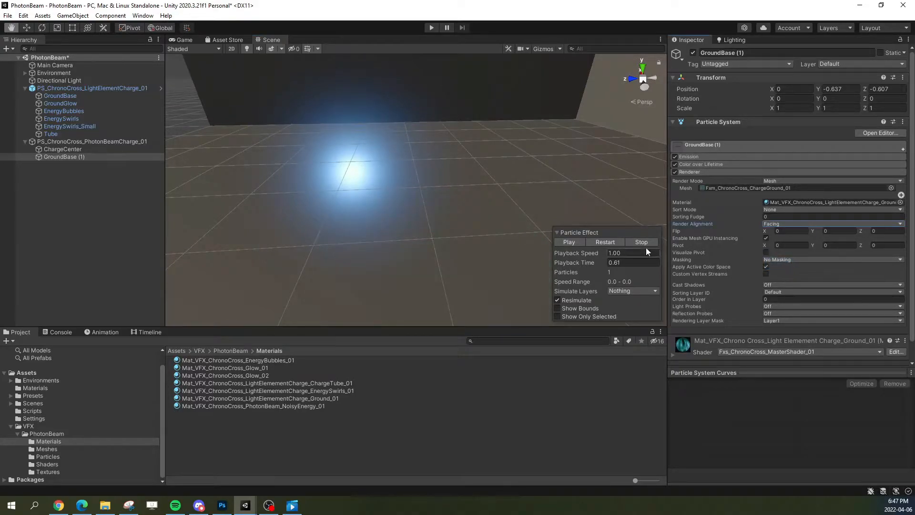
Step: Enable 3D Start Rotation on the copied GroundBase and set its X rotation to -90 to turn the mesh toward the camera
left_click(701, 172)
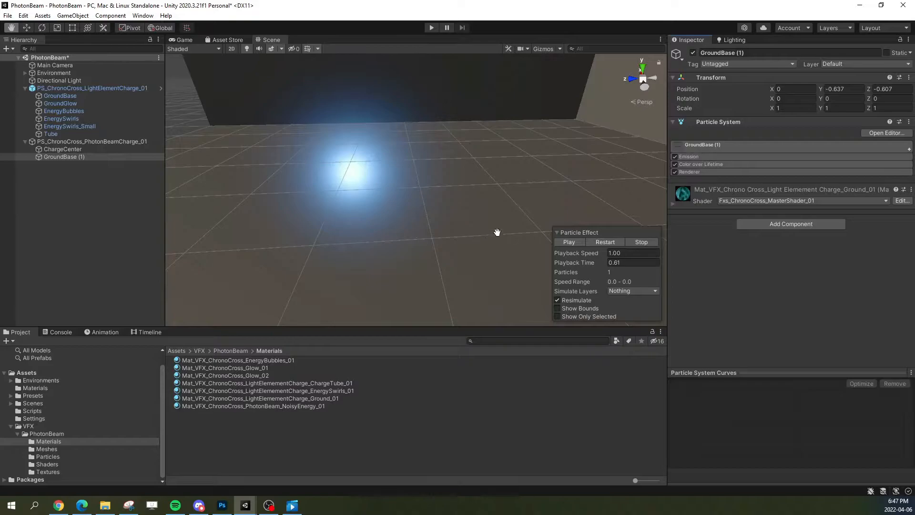
left_click(724, 145)
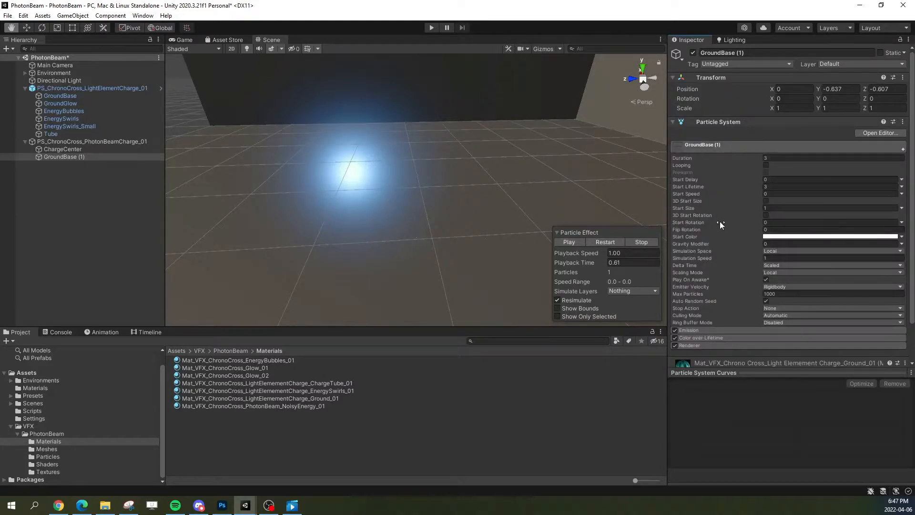
left_click(766, 216)
left_click(726, 223)
double_click(693, 222)
type("-9")
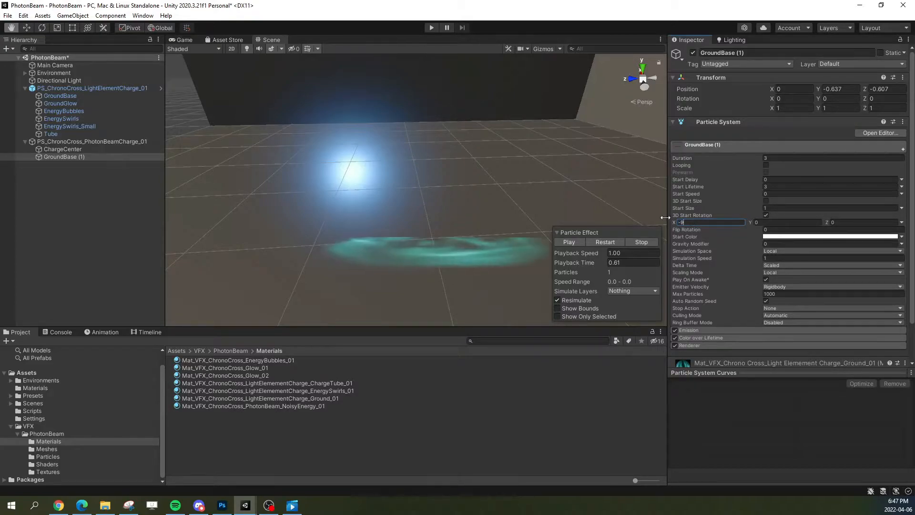
type("0")
key("Return")
left_click_drag(486, 184, 476, 228, "alt")
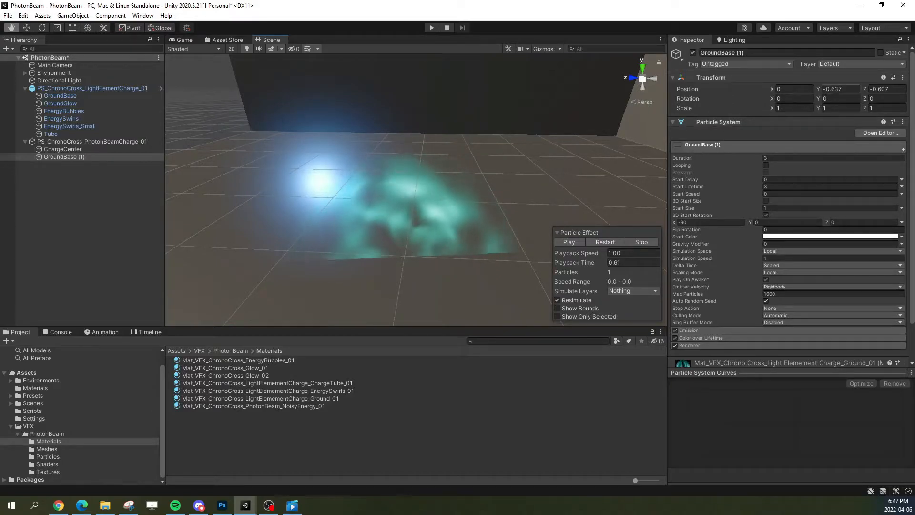
type("0")
Step: Set the copied GroundBase's Y and Z positions to 0 so it is centred on ChargeCenter
key("Tab")
type("0")
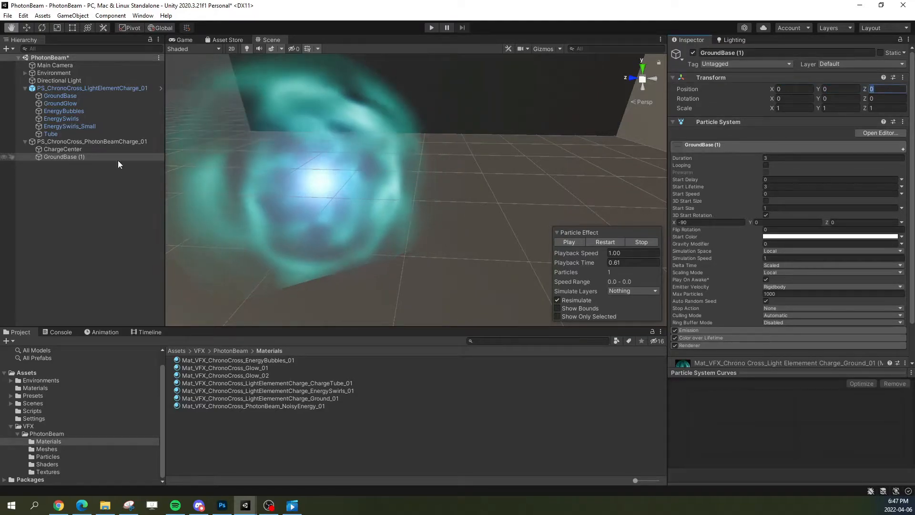
left_click(75, 142)
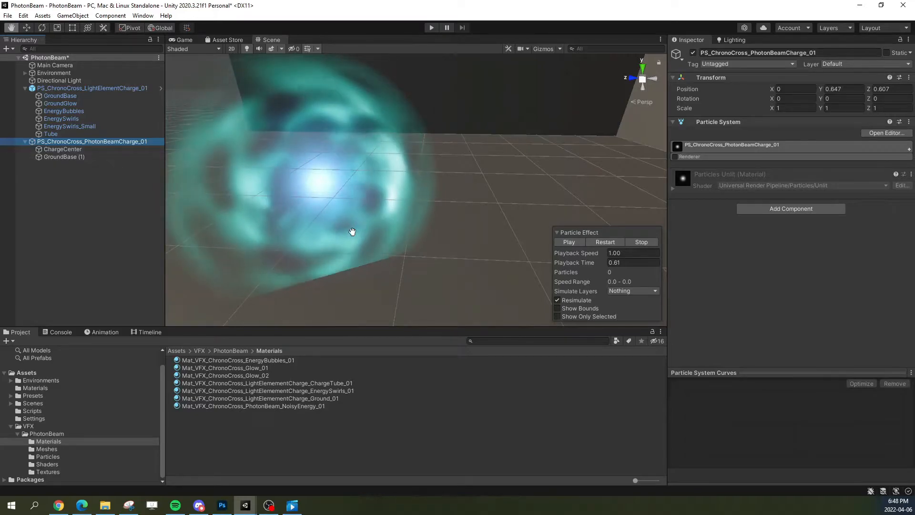
left_click(82, 148)
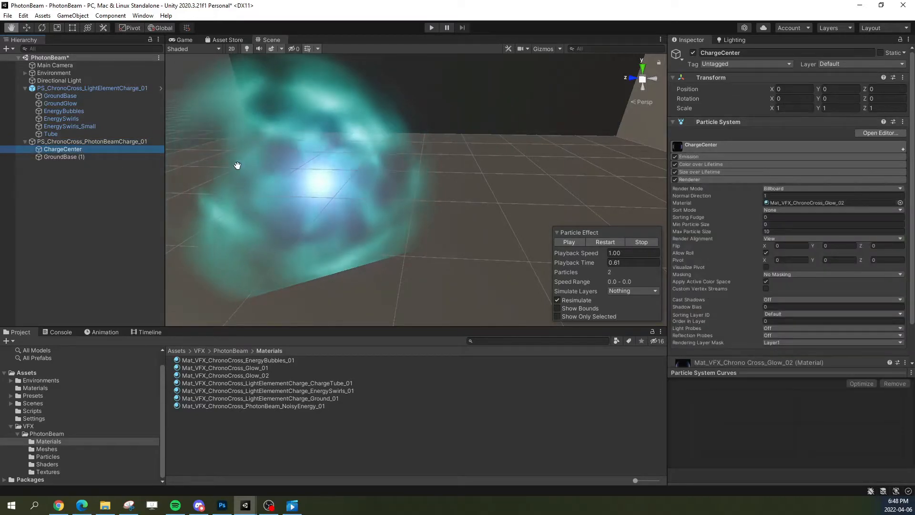
left_click(91, 158)
left_click(91, 148)
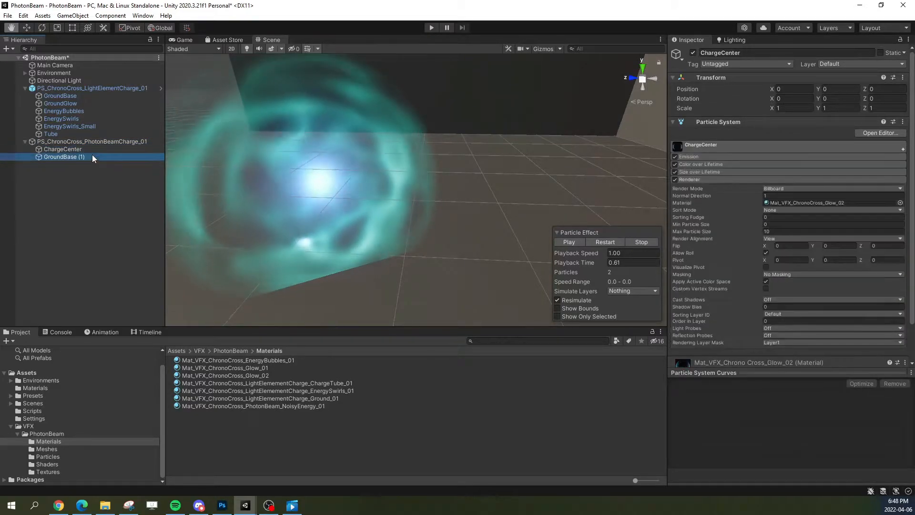
Step: Set the copied GroundBase's Start Size to 0.5 to fit it around the blue glow
left_click(93, 156)
key("a")
right_click_drag(402, 210, 413, 210)
key("d")
key("a")
key("d")
key("d")
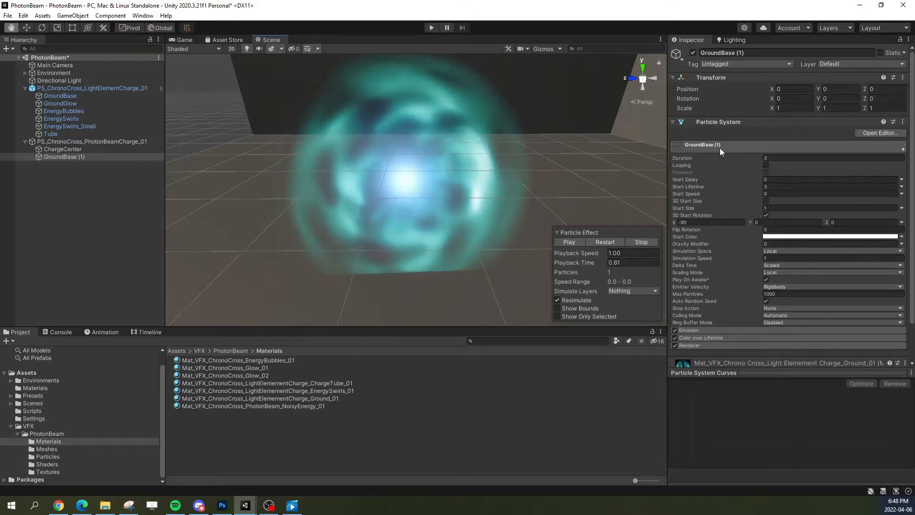
left_click(775, 208)
type(".5")
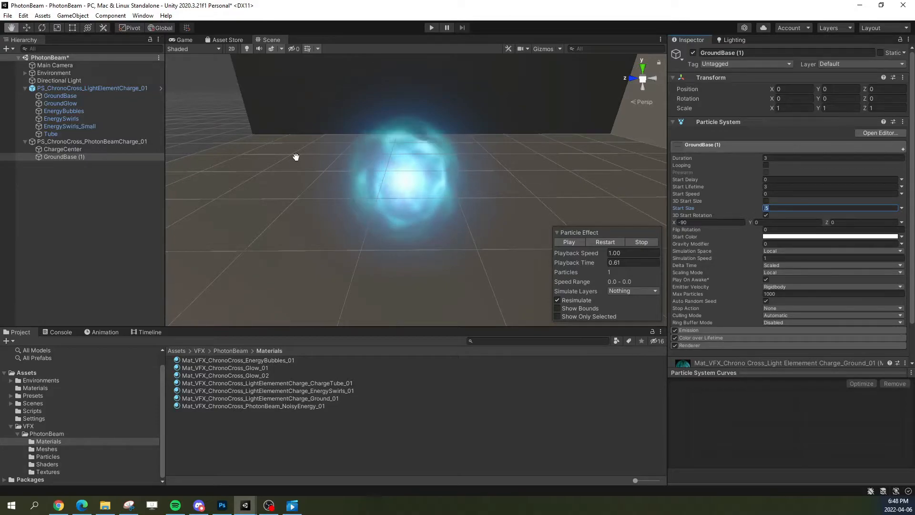
Step: Move PS_ChronoCross_PhotonBeamCharge_01 along Z to about 1.106, away from the ground charge effect
left_click(70, 90)
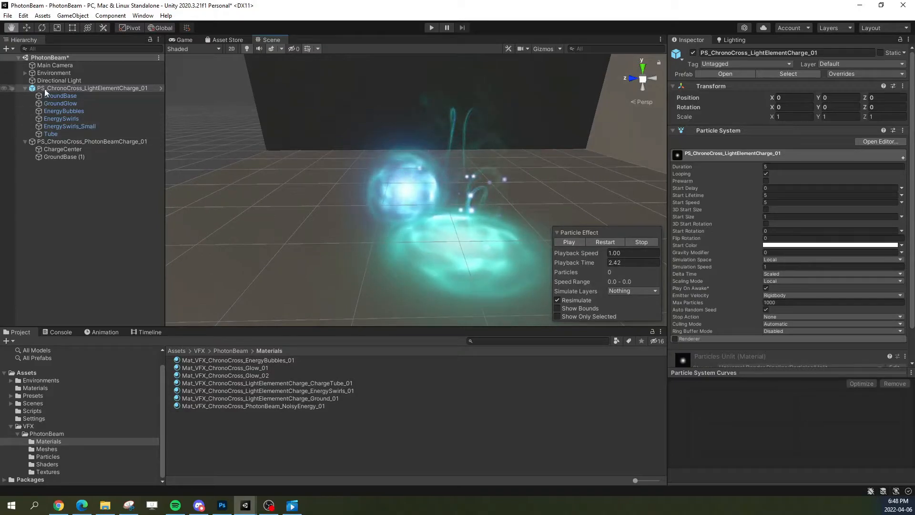
left_click(76, 142)
key("w")
left_click_drag(387, 202, 321, 189)
key("f")
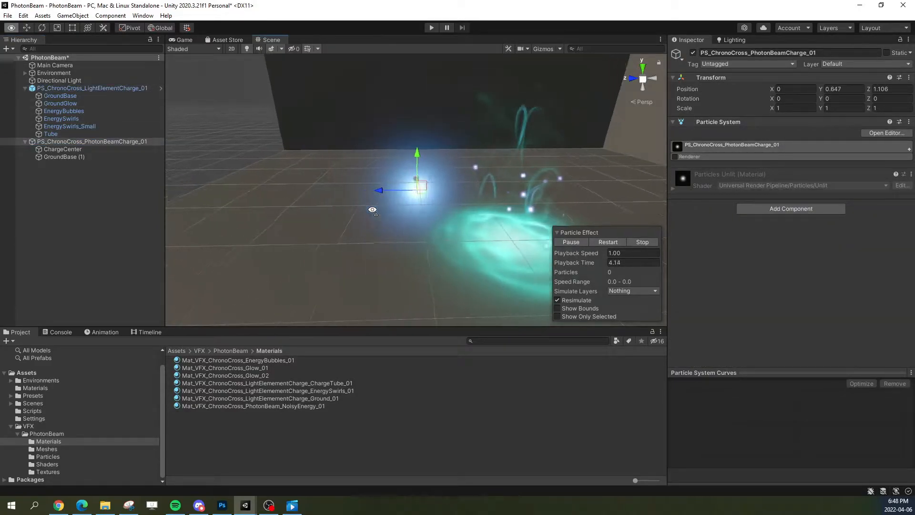
Step: Pause the particle preview and compare the hand charge with the ground charge side by side
left_click(579, 242)
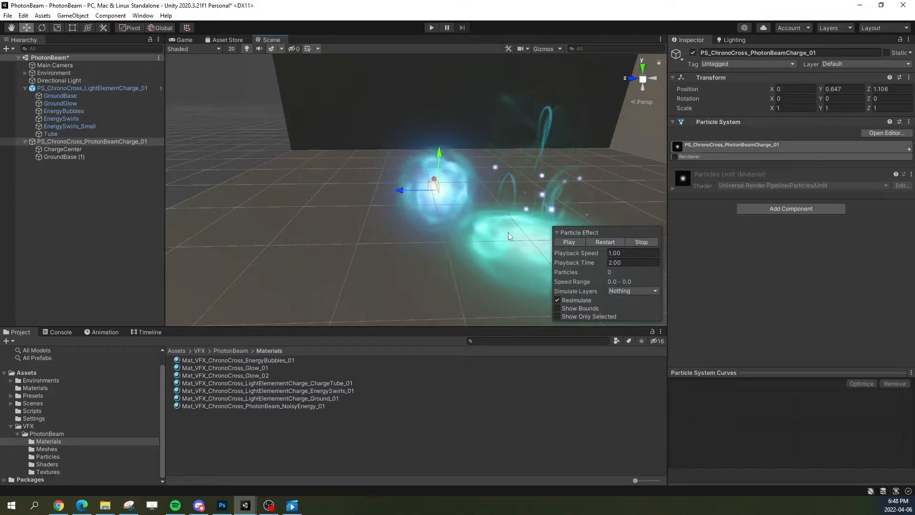
left_click_drag(508, 232, 538, 232, "alt")
right_click_drag(538, 232, 415, 172)
key("d")
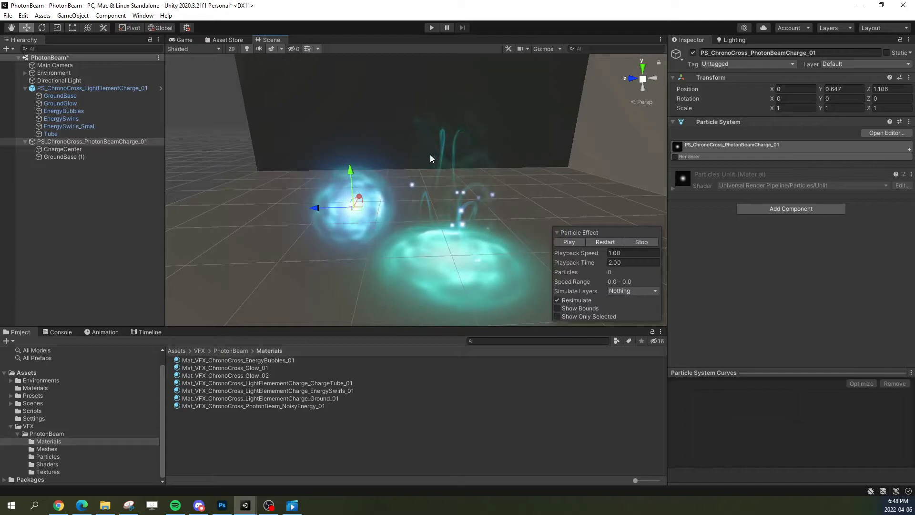
Step: Raise PS_ChronoCross_PhotonBeamCharge_01 slightly and set ChargeCenter's Start Size to 4
left_click_drag(353, 183, 351, 173)
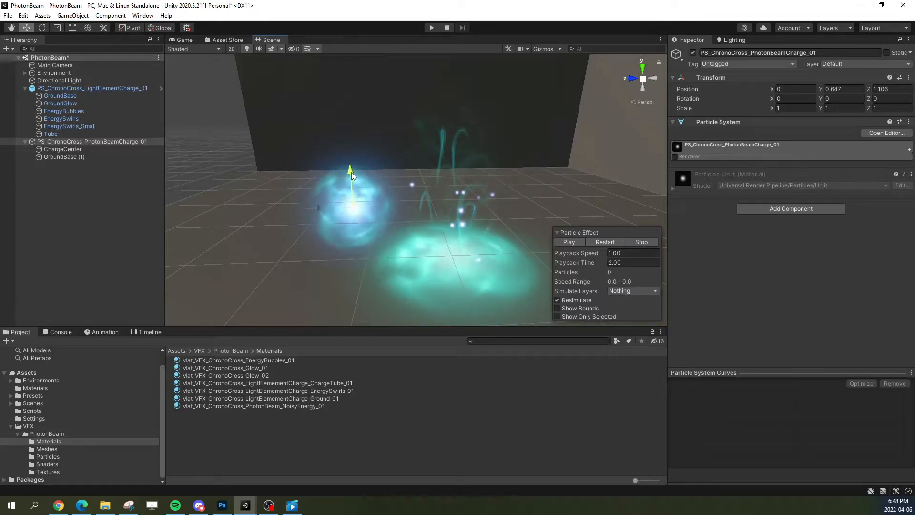
left_click(48, 151)
left_click(698, 145)
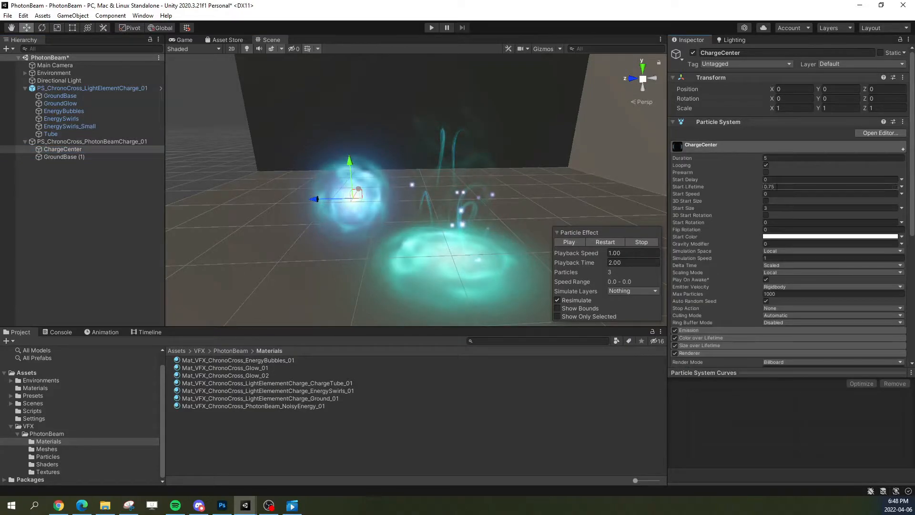
left_click(781, 207)
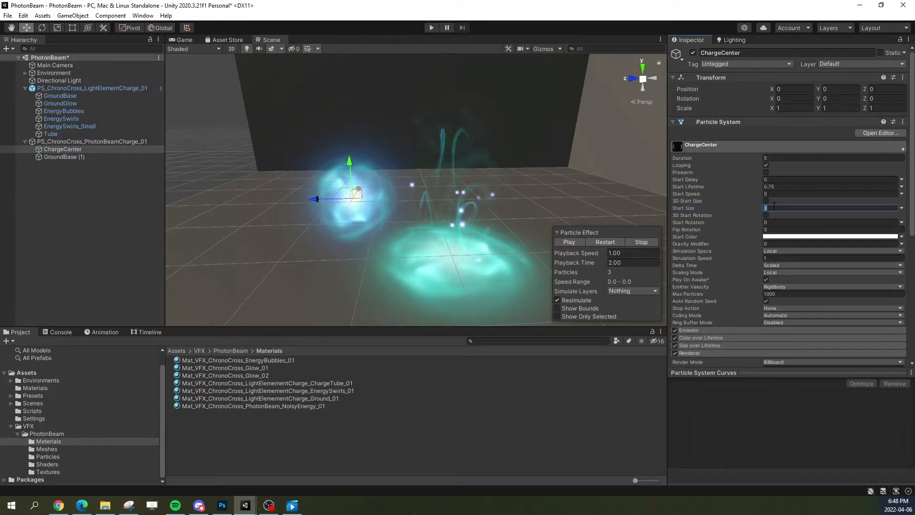
type("4")
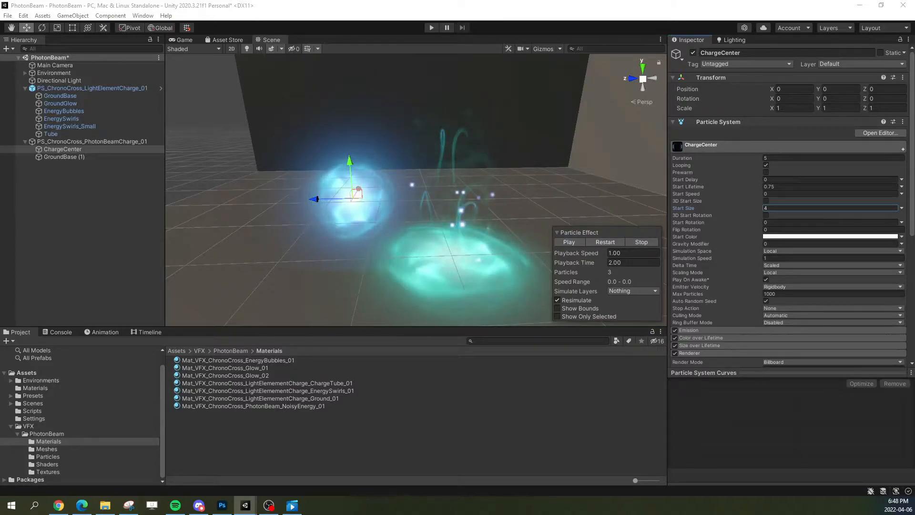
mouse_move(489, 237)
right_mouse_down()
mouse_move(462, 236)
mouse_move(472, 234)
right_mouse_up()
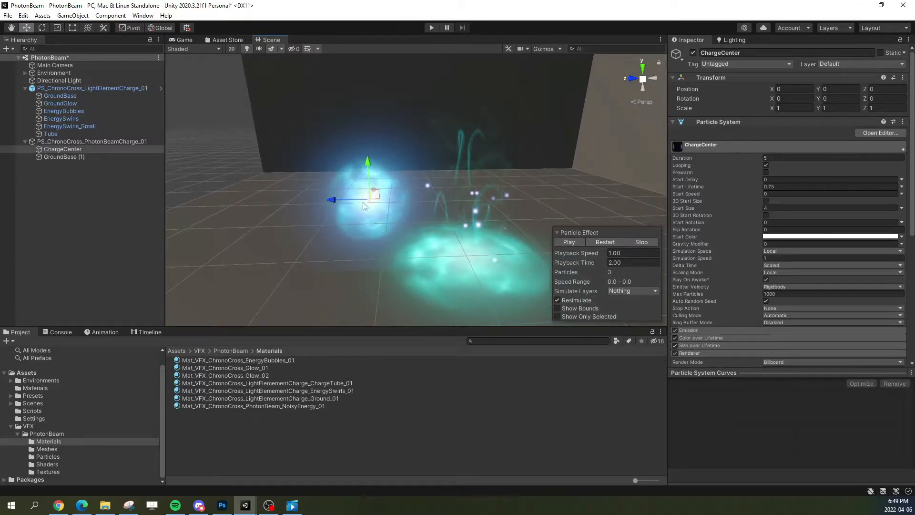
Step: Show only the selected particle system, set ChargeCenter's Duration to 2.5 with Looping off, and replay it
left_click(571, 316)
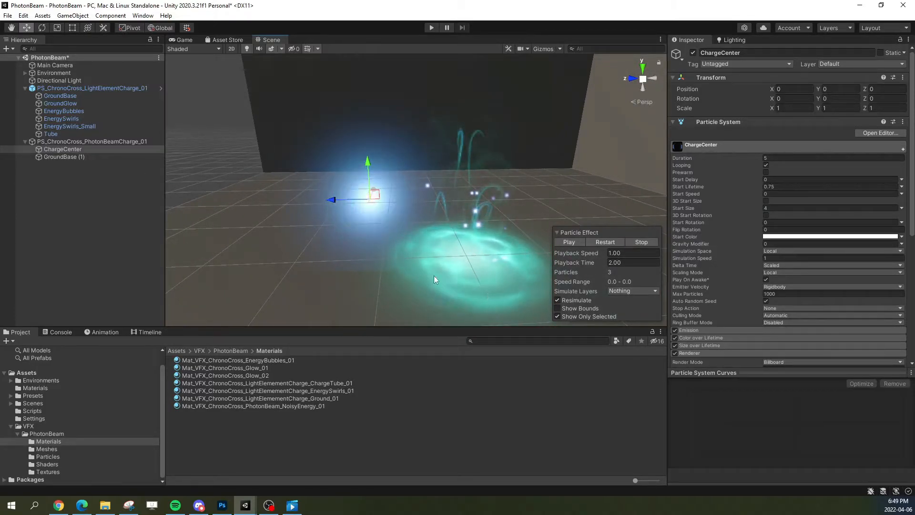
key("q")
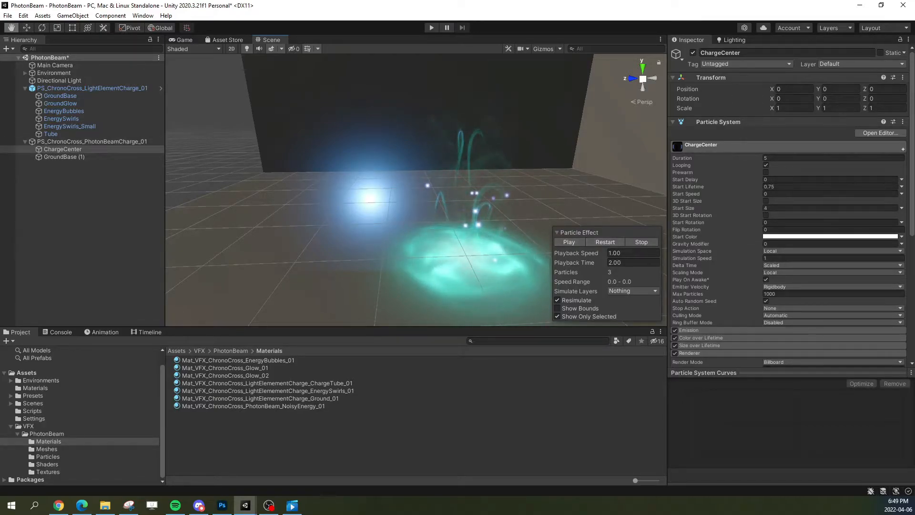
left_click(782, 158)
type("2.5")
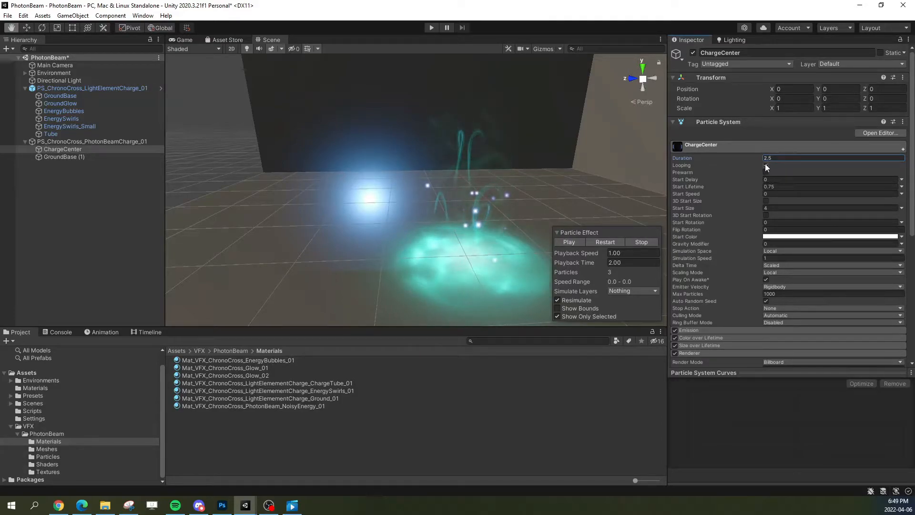
left_click(766, 164)
left_click(602, 242)
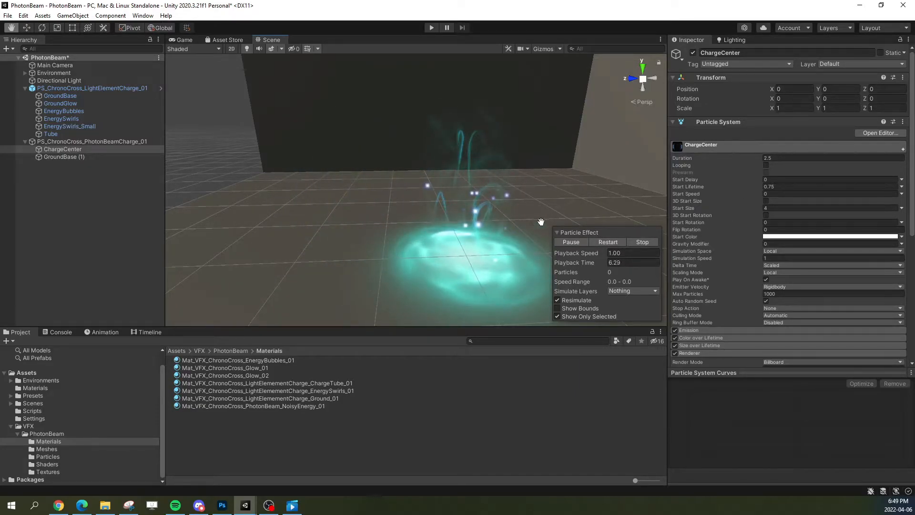
Step: Change ChargeCenter's Start Size from Constant to a Curve rising linearly from 0 to 4
left_click(901, 208)
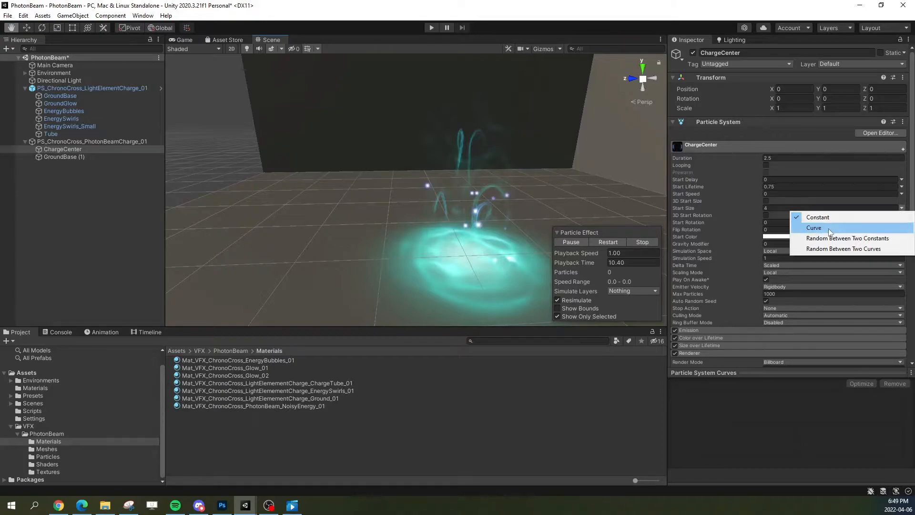
left_click(686, 206)
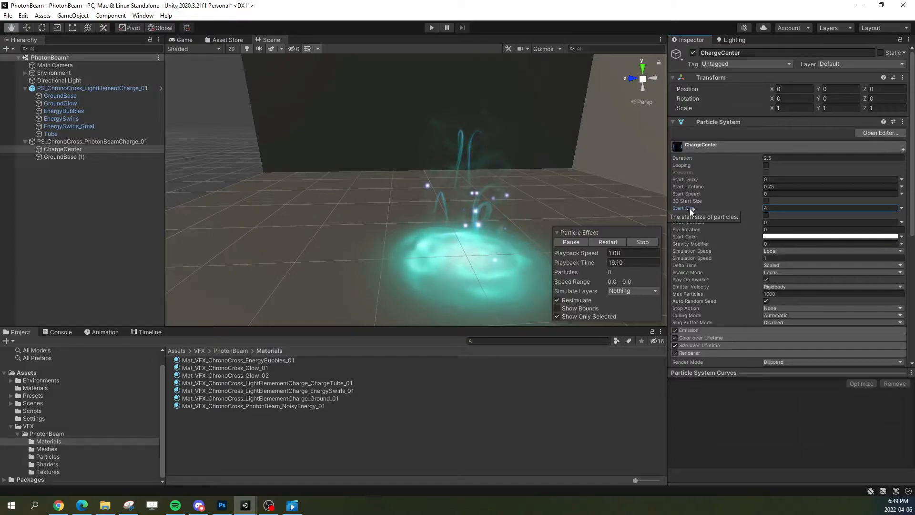
left_click(692, 344)
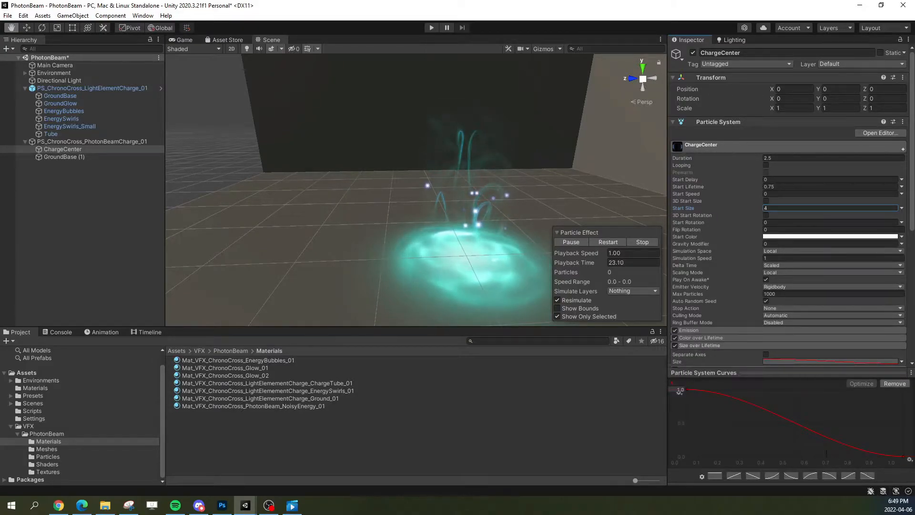
left_click(700, 346)
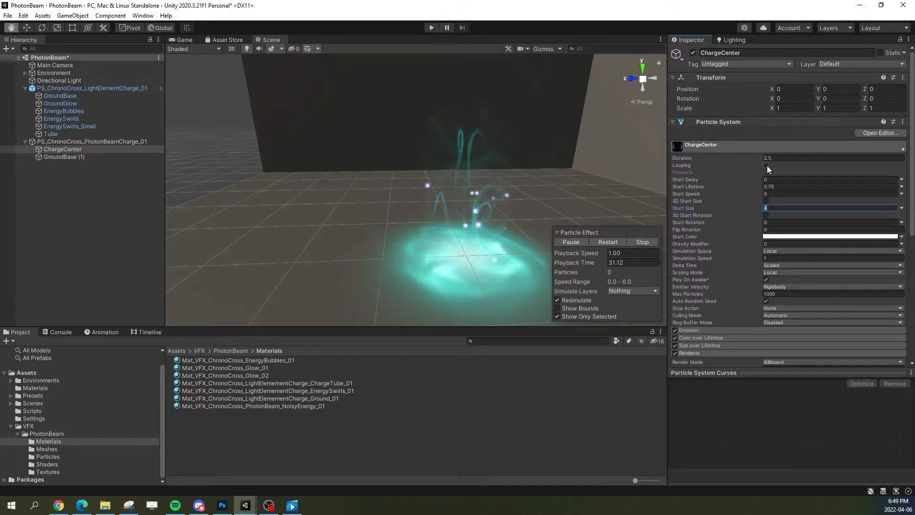
left_click(901, 208)
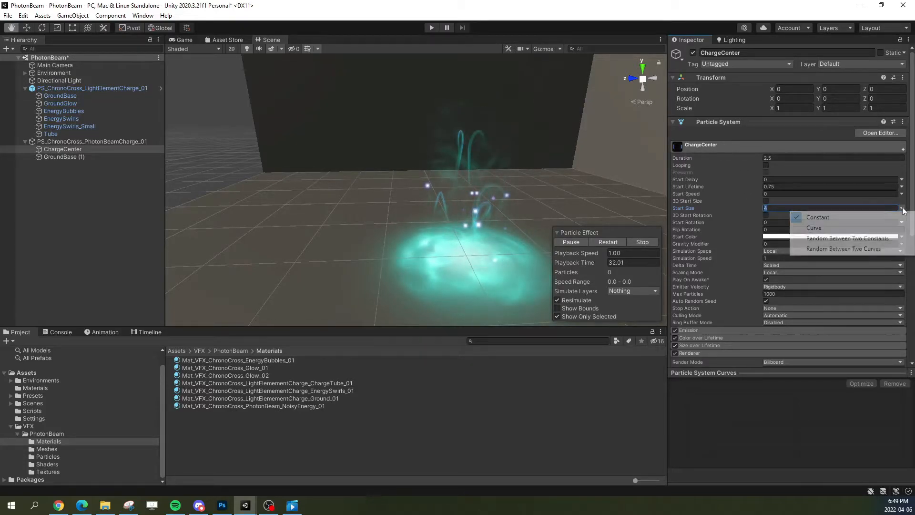
left_click(832, 228)
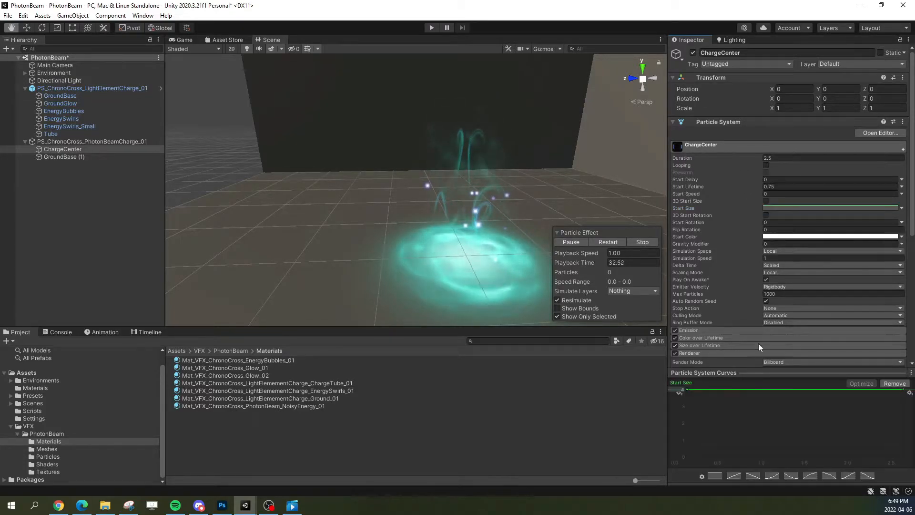
left_click(736, 476)
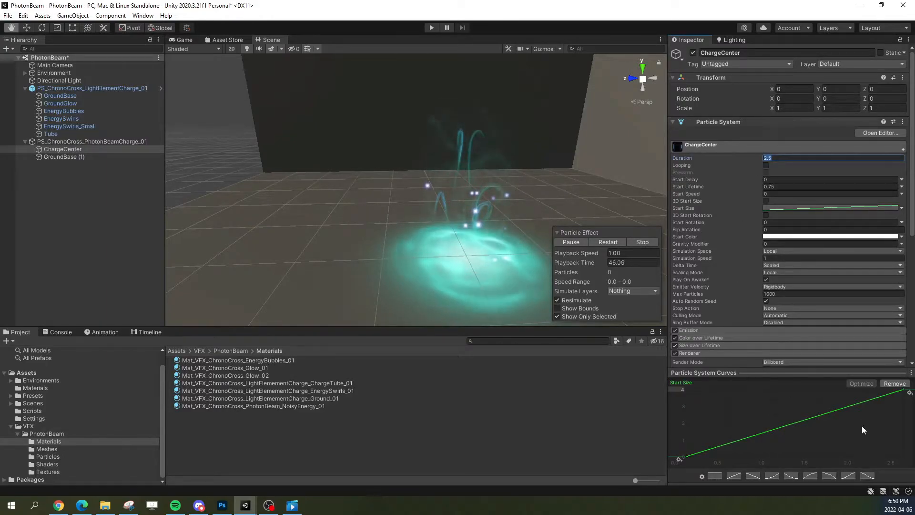
Step: Raise the first key of ChargeCenter's Start Size curve to about 0.7 and replay the glow's growth
mouse_move(904, 389)
left_mouse_down()
mouse_move(885, 410)
mouse_move(903, 389)
left_mouse_up()
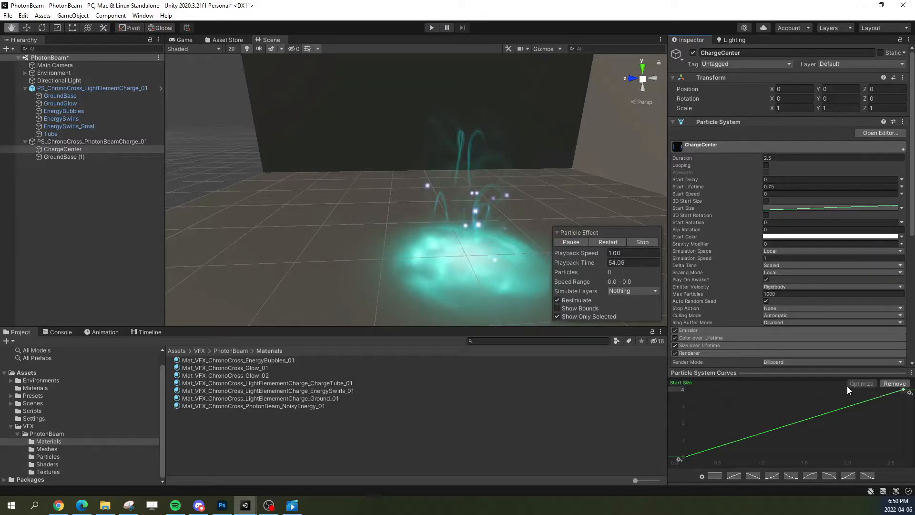
left_click_drag(687, 459, 673, 445)
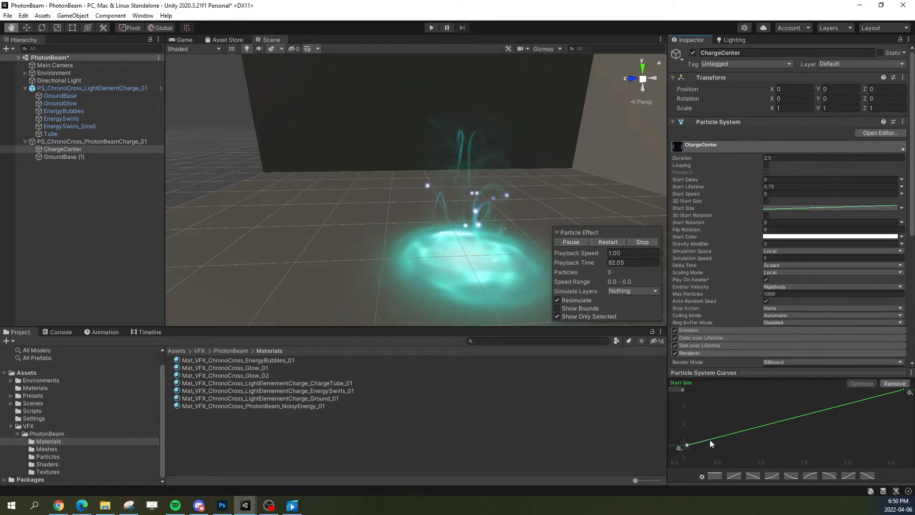
left_click(600, 242)
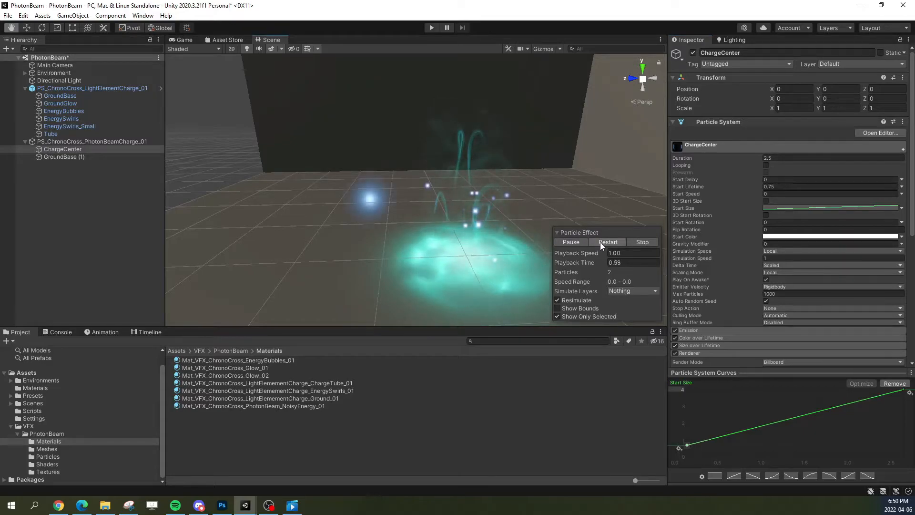
left_click_drag(405, 232, 452, 233)
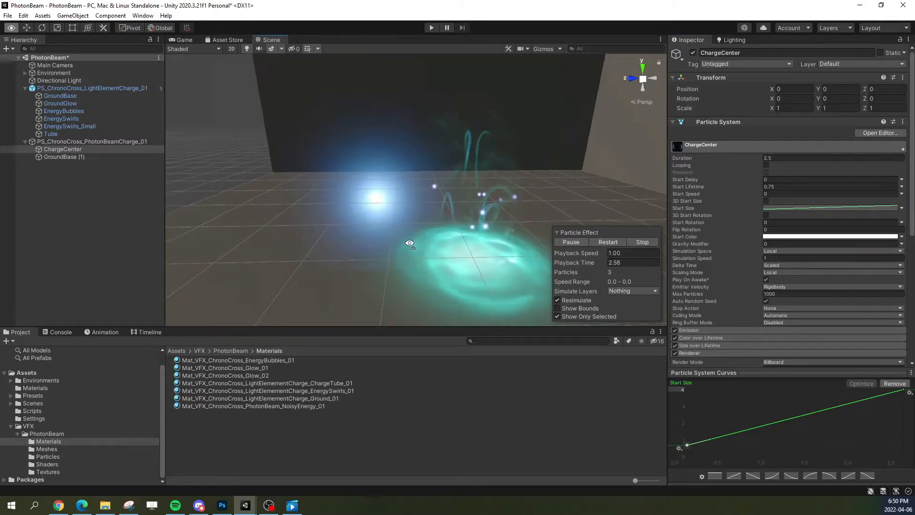
left_click(600, 241)
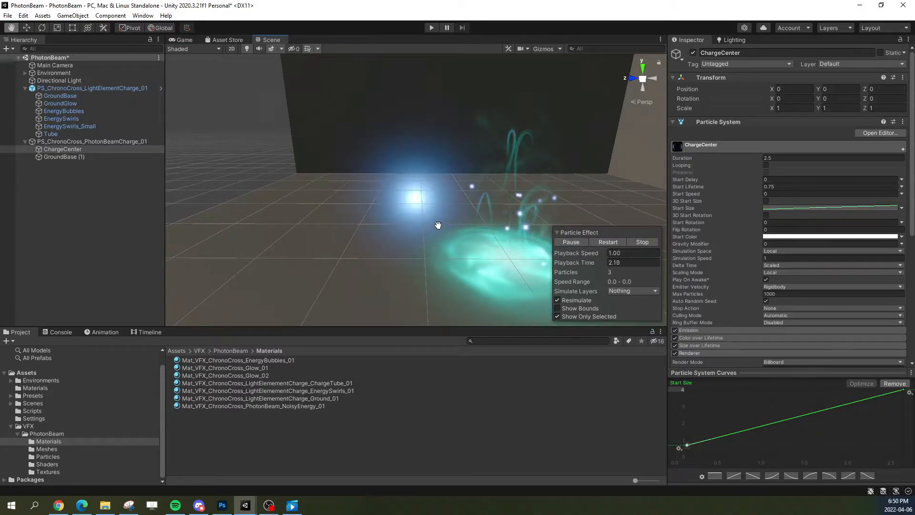
left_click(613, 241)
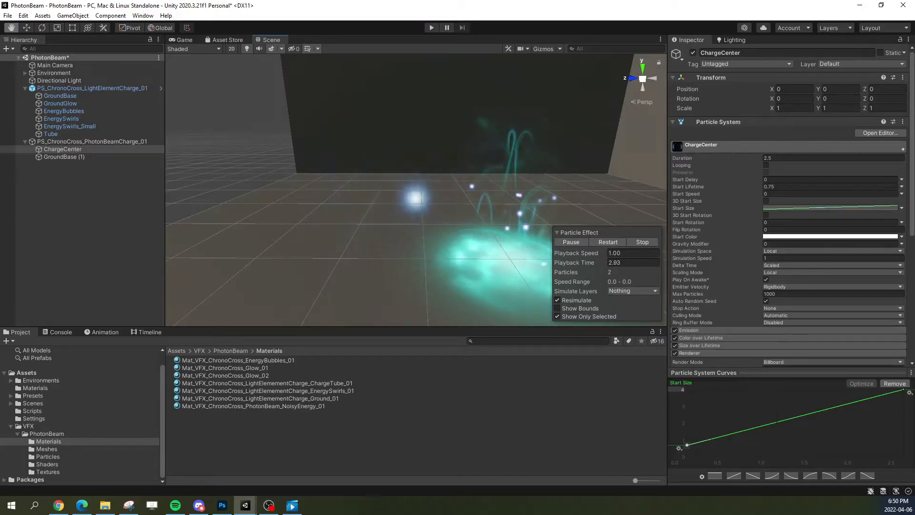
Step: Bend ChargeCenter's Start Size curve to rise steeply at first and flatten out at 4, and replay the glow
left_click_drag(709, 439, 708, 431)
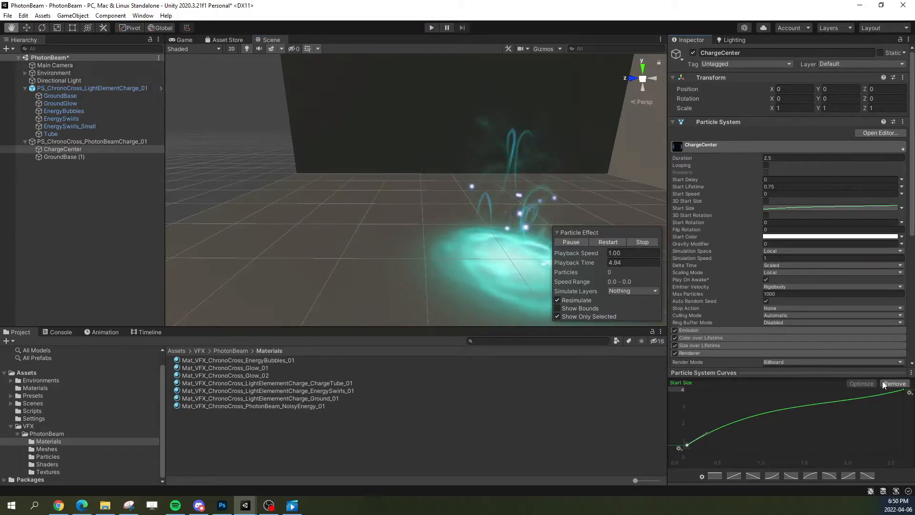
left_click(903, 389)
left_click_drag(881, 396, 877, 390)
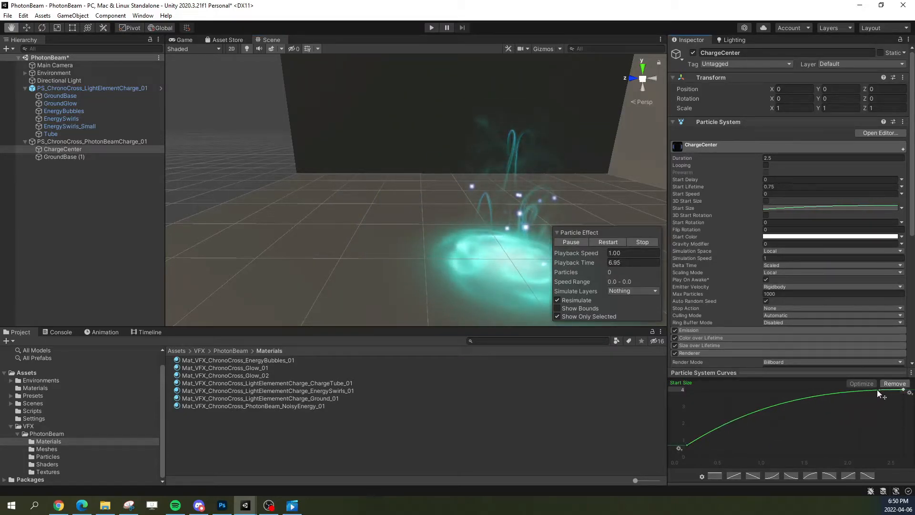
left_click(611, 245)
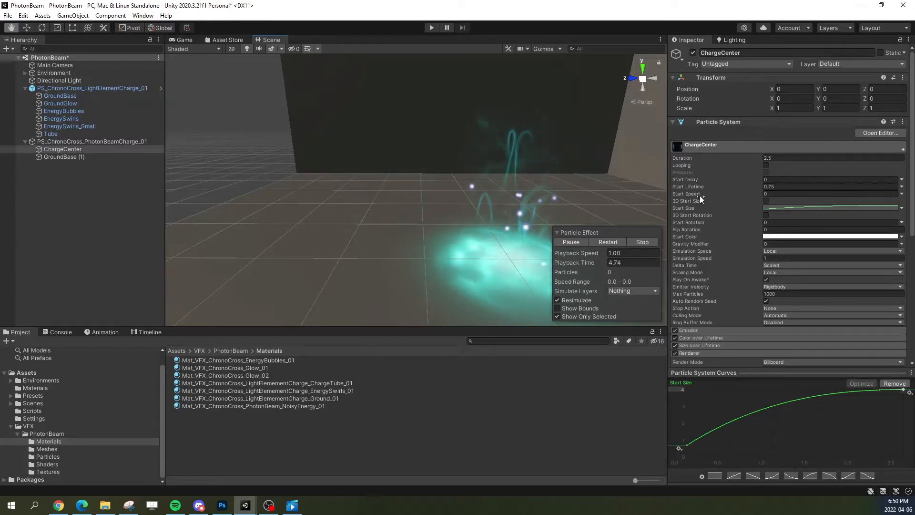
left_click(716, 145)
Step: Turn off Show Only Selected, replay the full hand charge with the copied GroundBase, and pause it at full glow
left_click(50, 157)
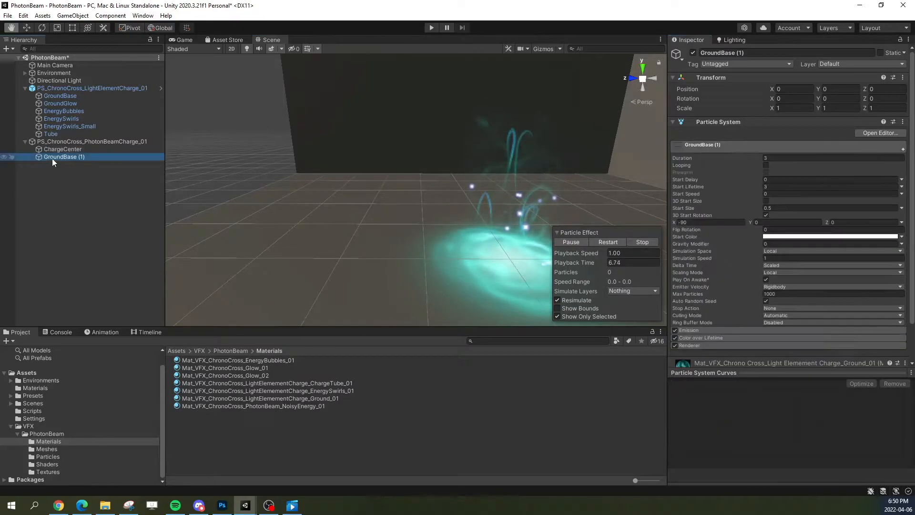
left_click(599, 242)
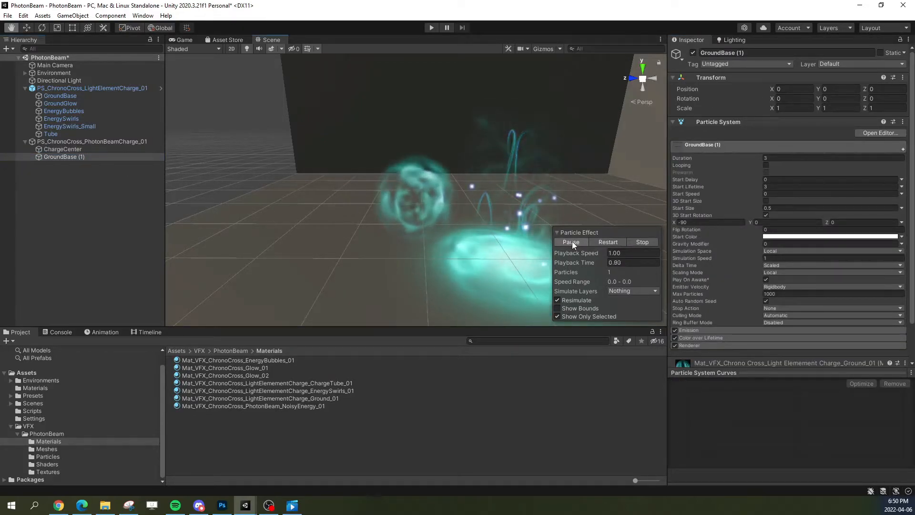
left_click(574, 314)
left_click(598, 241)
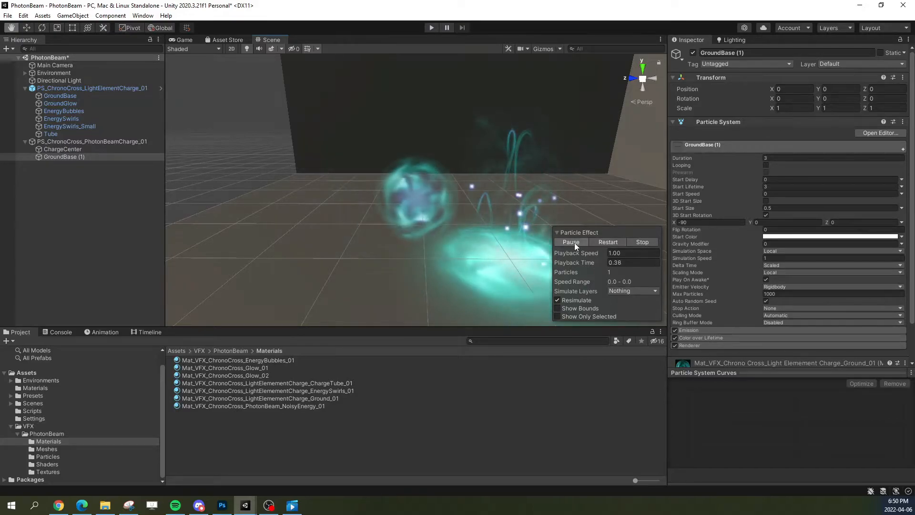
left_click(574, 242)
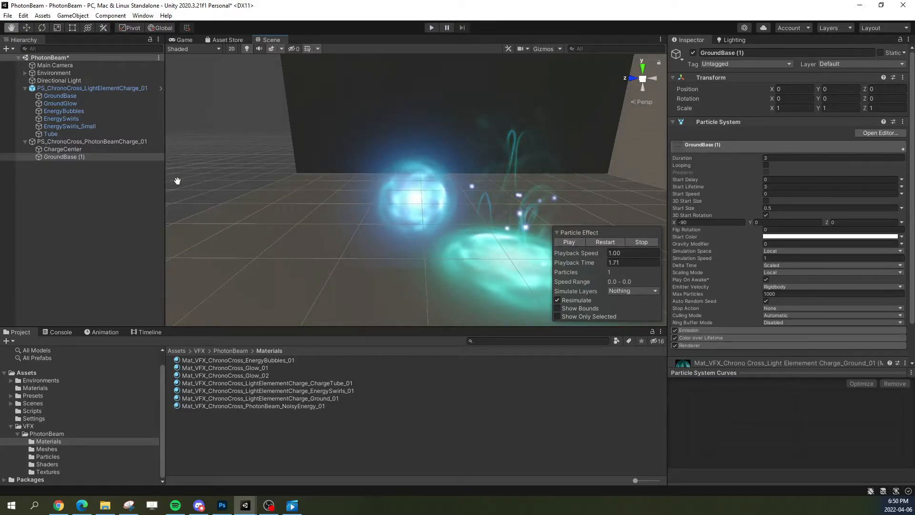
Step: In ChargeCenter's Color over Lifetime gradient, set the middle alpha key to 255 and move it to about 31.2%
left_click(76, 149)
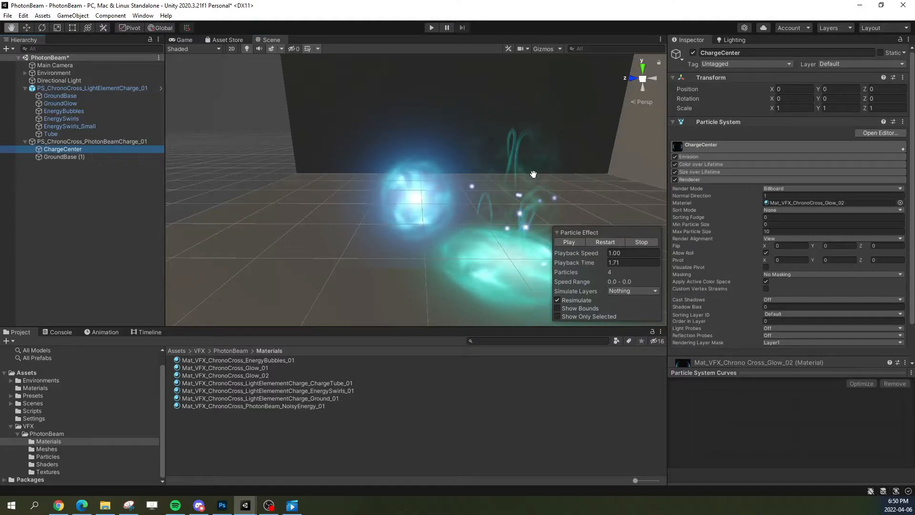
left_click(725, 146)
left_click(750, 150)
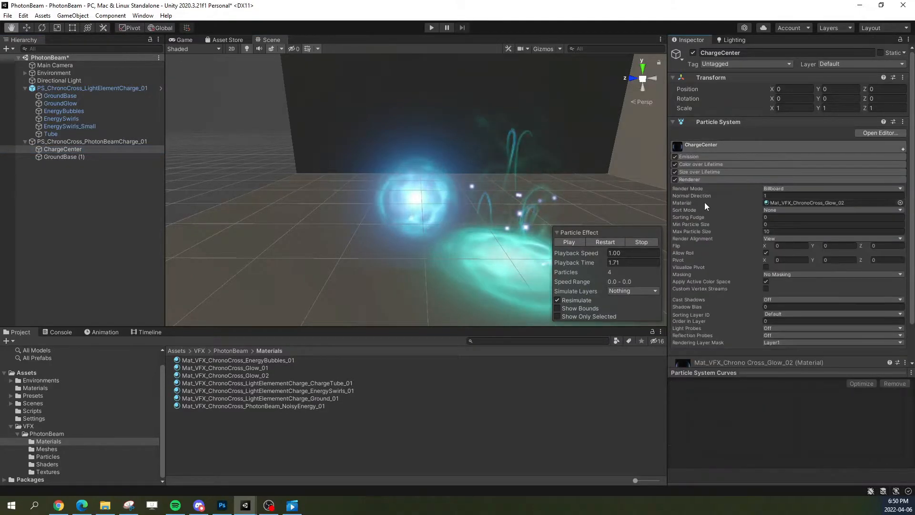
left_click(698, 164)
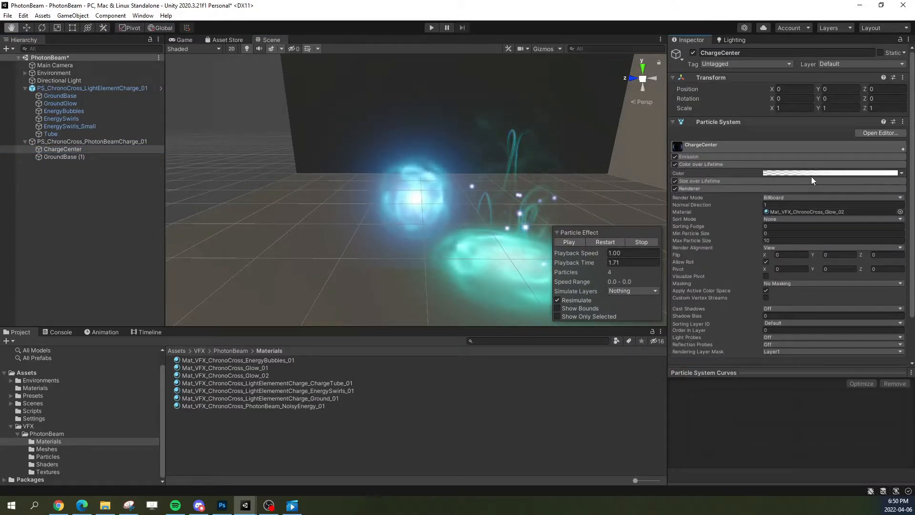
left_click(811, 174)
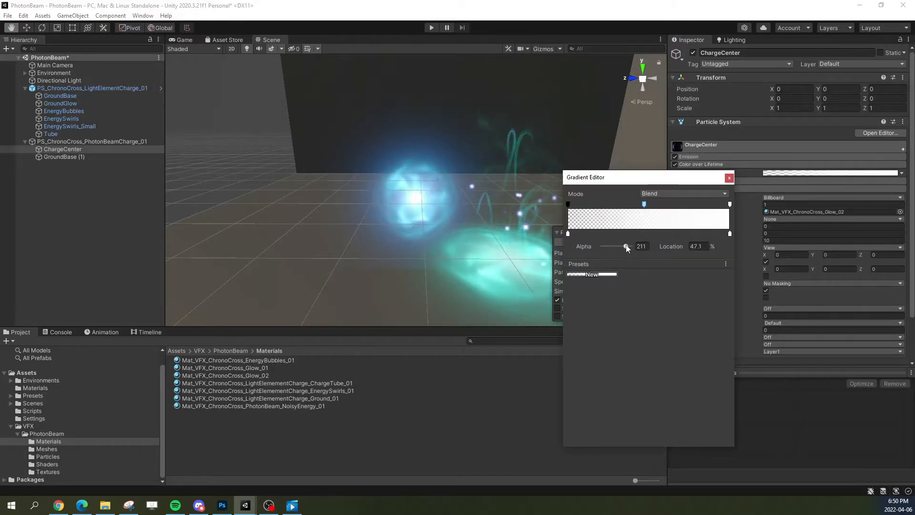
left_click_drag(627, 246, 639, 245)
left_click_drag(644, 205, 619, 206)
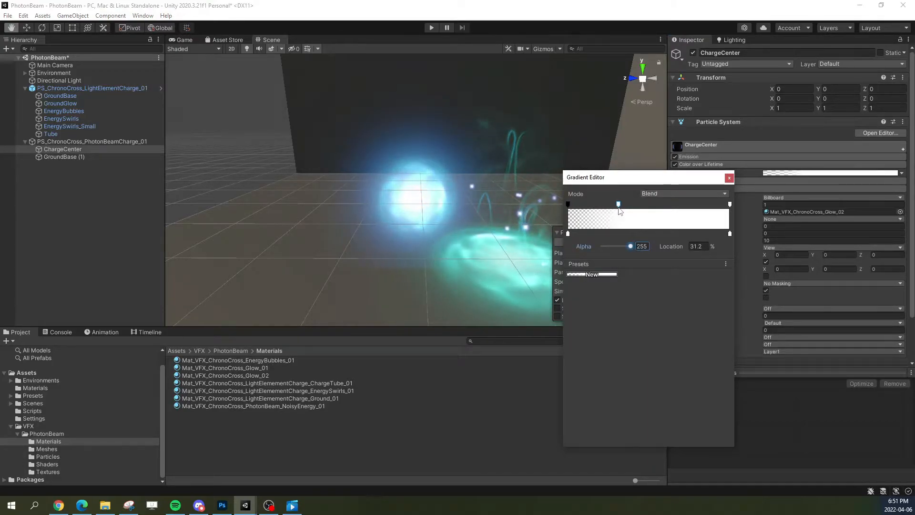
left_click(730, 178)
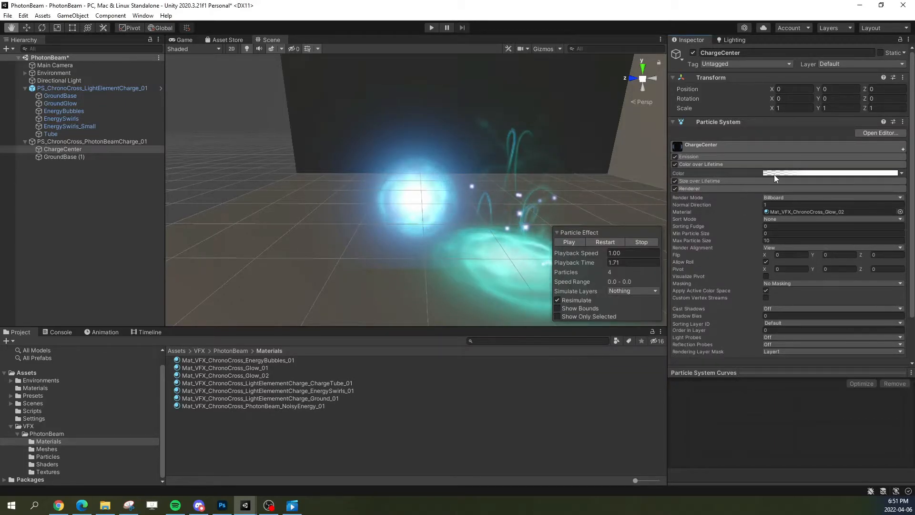
Step: Assign the Mat_VFX_ChronoCross_PhotonBeam_NoisyEnergy_01 material to GroundBase (1)'s renderer, then play the effect and pause it at about 2.5 seconds
left_click(87, 156)
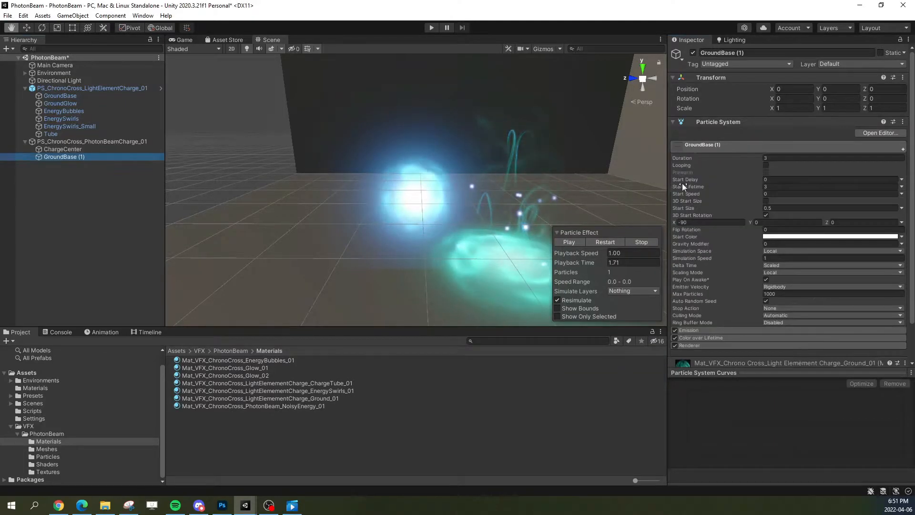
left_click(713, 146)
left_click(707, 172)
left_click(792, 202)
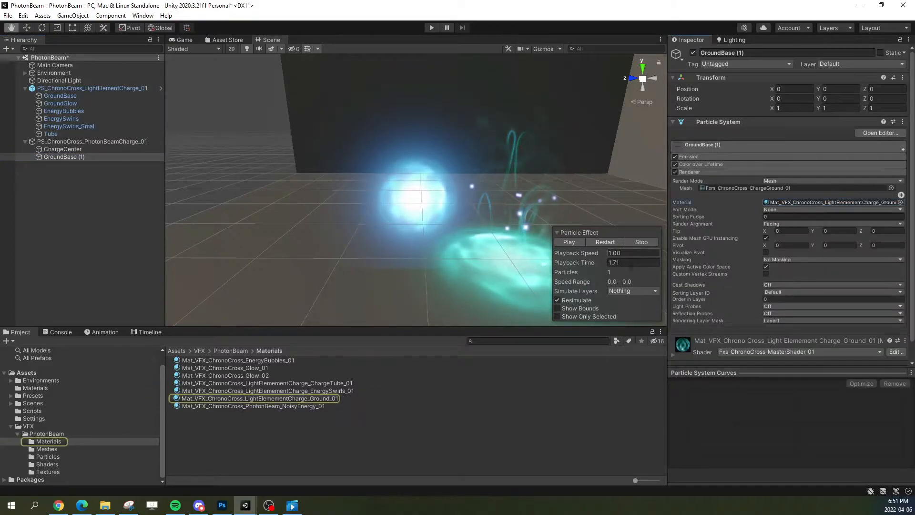
left_click_drag(284, 406, 807, 201)
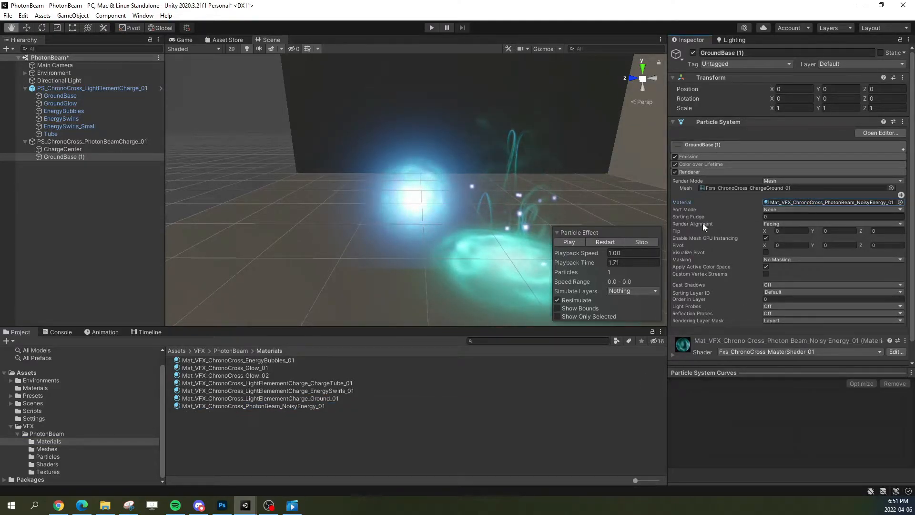
left_click(568, 242)
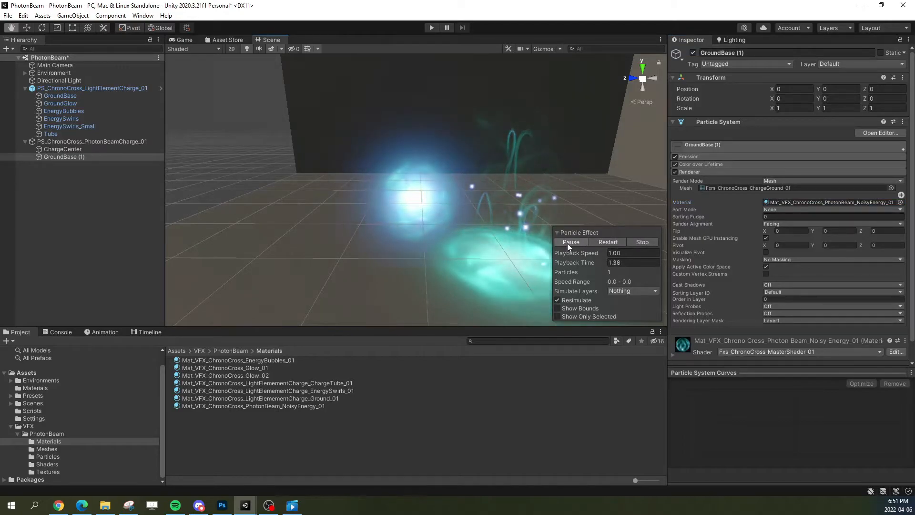
left_click(567, 243)
Step: Open the PhotonBeam_NoisyEnergy_01 material used by GroundBase (1) and set its MainTex Speed Y to 0.3
left_click(780, 202)
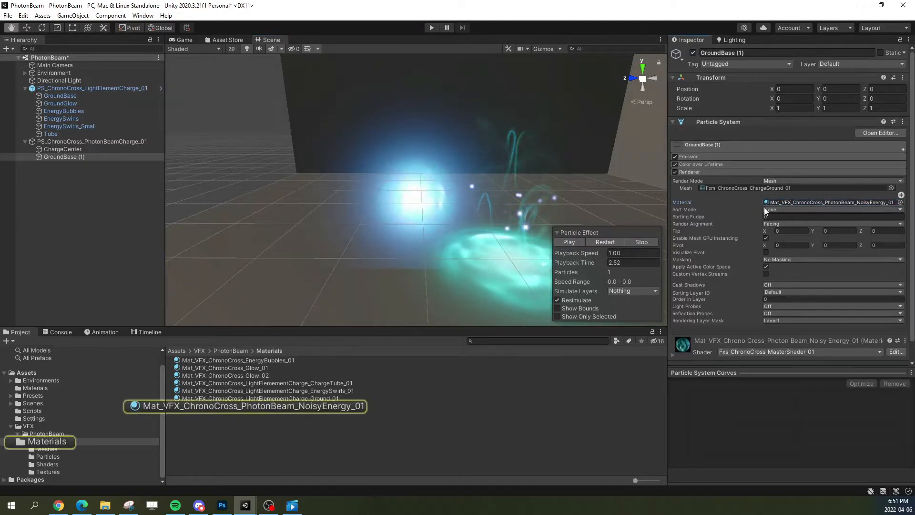
left_click(304, 406)
scroll(766, 254, "down", 5)
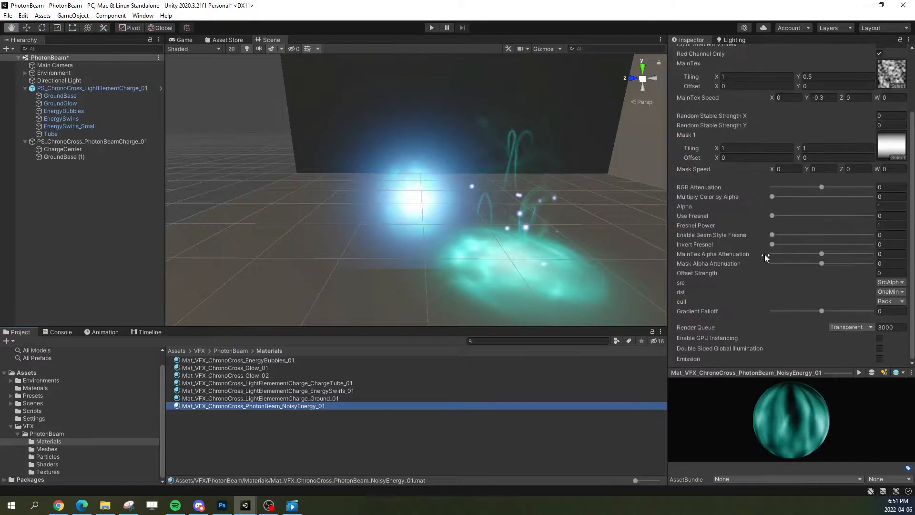
scroll(839, 307, "up", 5)
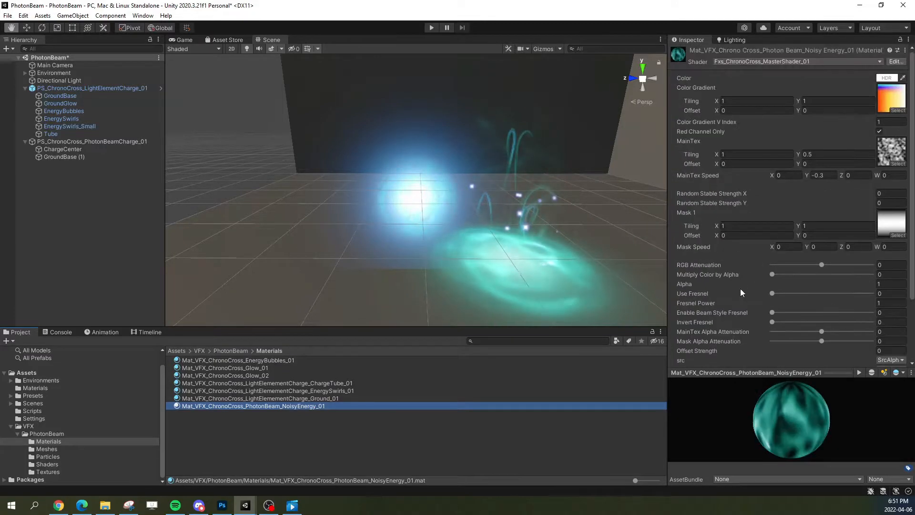
left_click(821, 175)
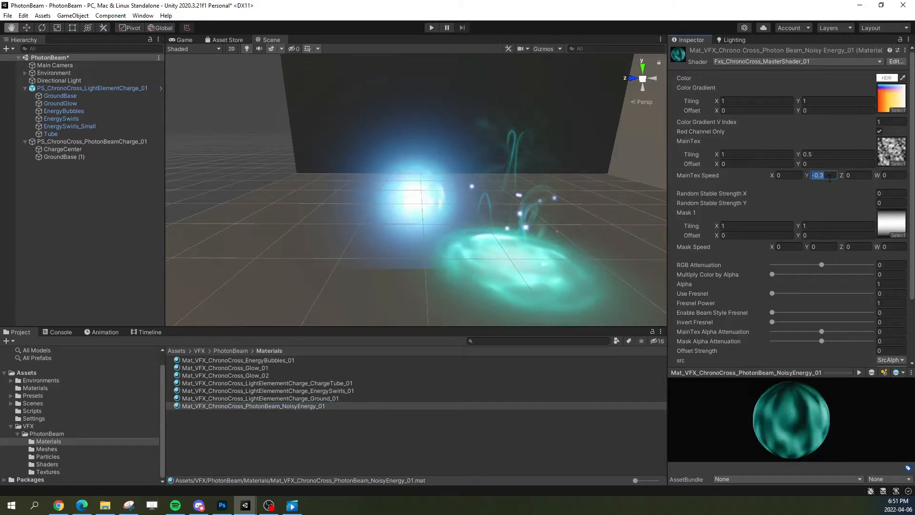
type("0.3")
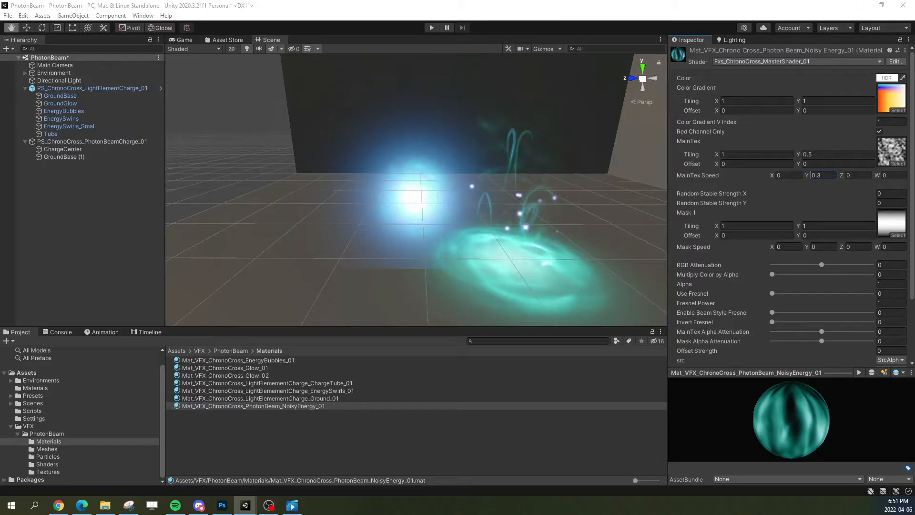
Step: Switch to the PhotonBeam reference video, play it from the hand charge to study the energy motion, and return to Unity
key("alt+Tab")
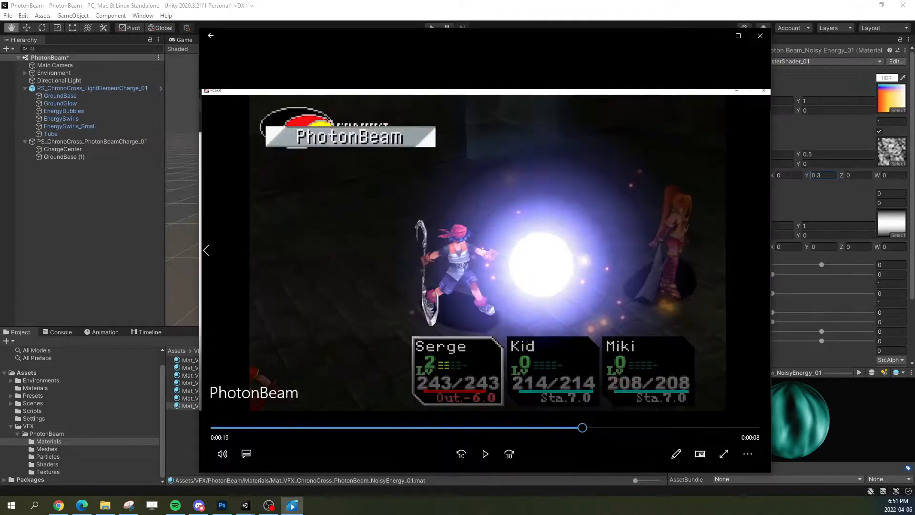
left_click(576, 428)
left_click(484, 454)
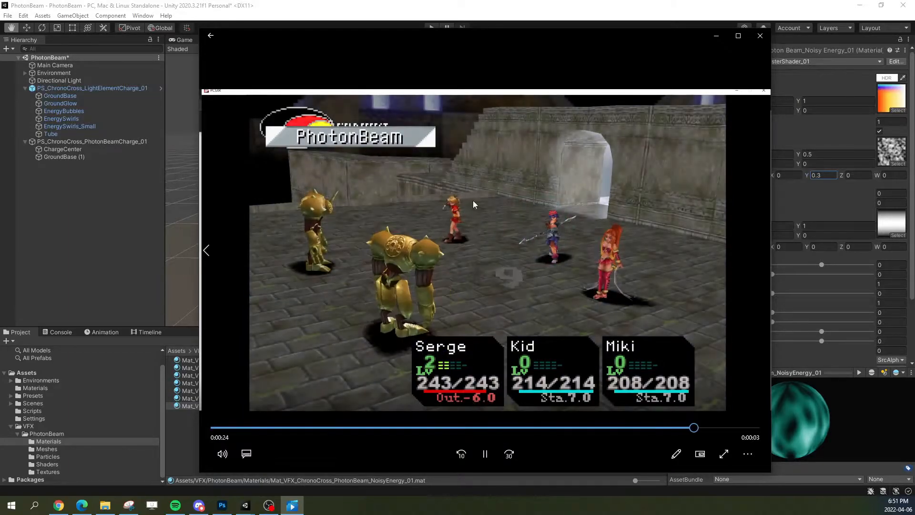
left_click(484, 454)
left_click(759, 36)
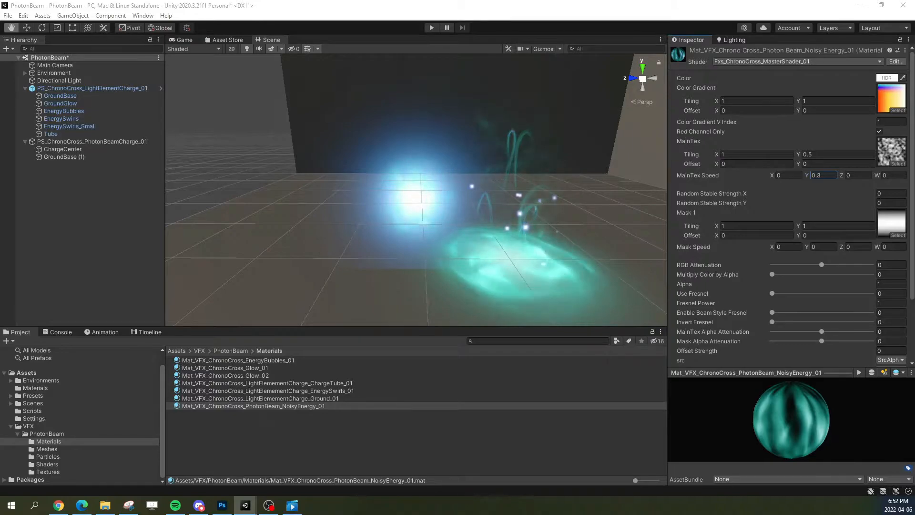
Step: Set the NoisyEnergy material's MainTex Speed to X 0.2 and Y 0.75
left_click_drag(787, 176, 756, 177)
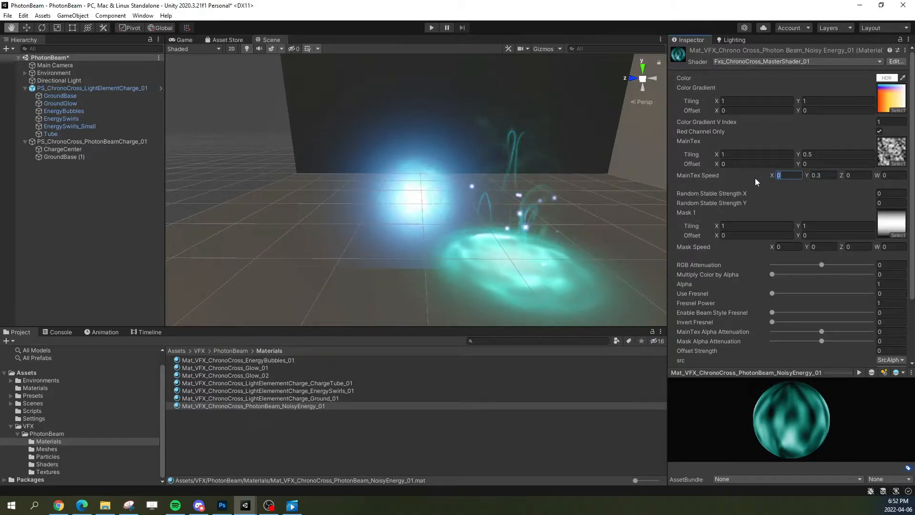
type("0.2")
key("Tab")
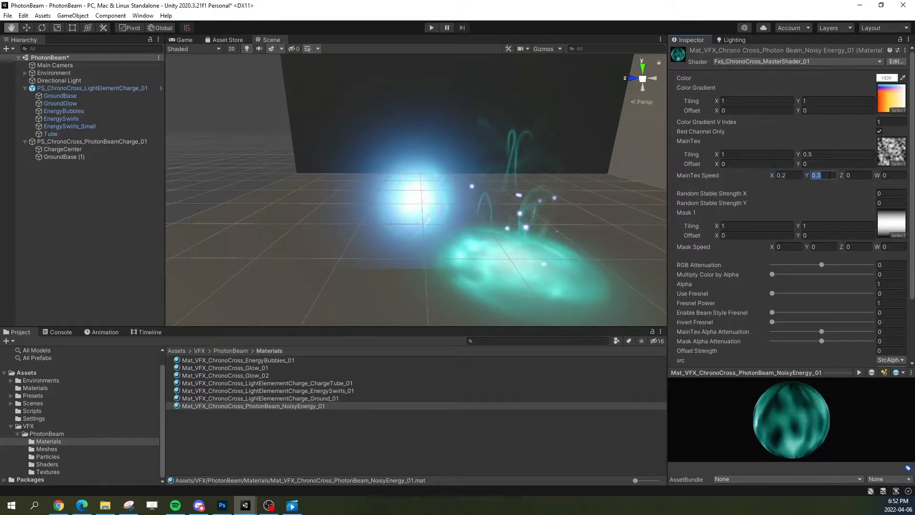
type(".75")
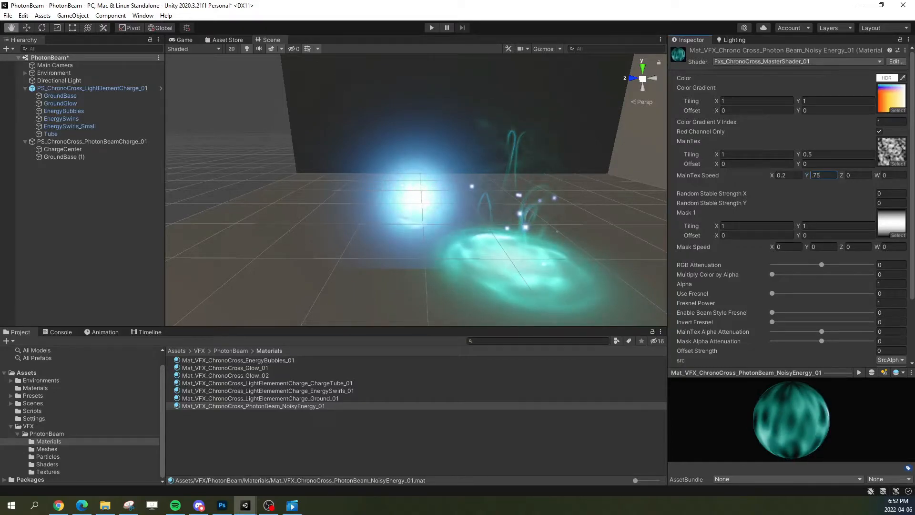
scroll(765, 265, "down", 3)
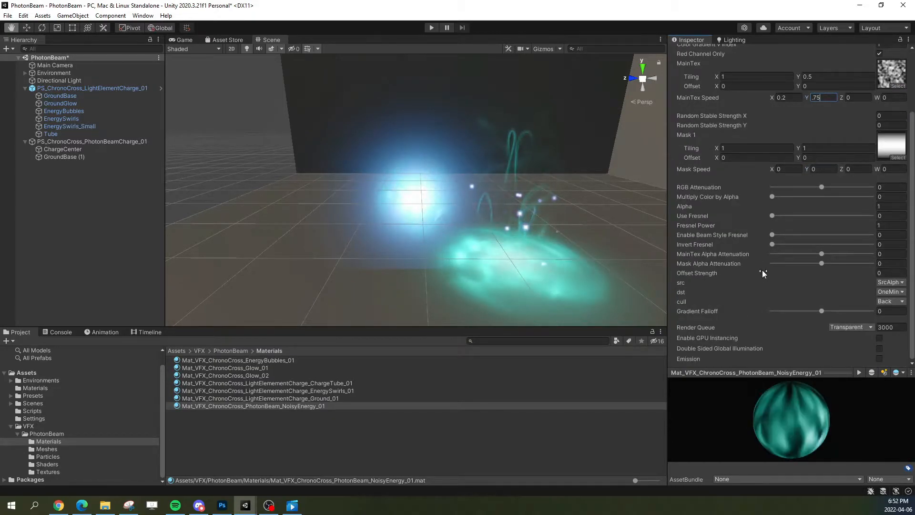
scroll(756, 264, "up", 3)
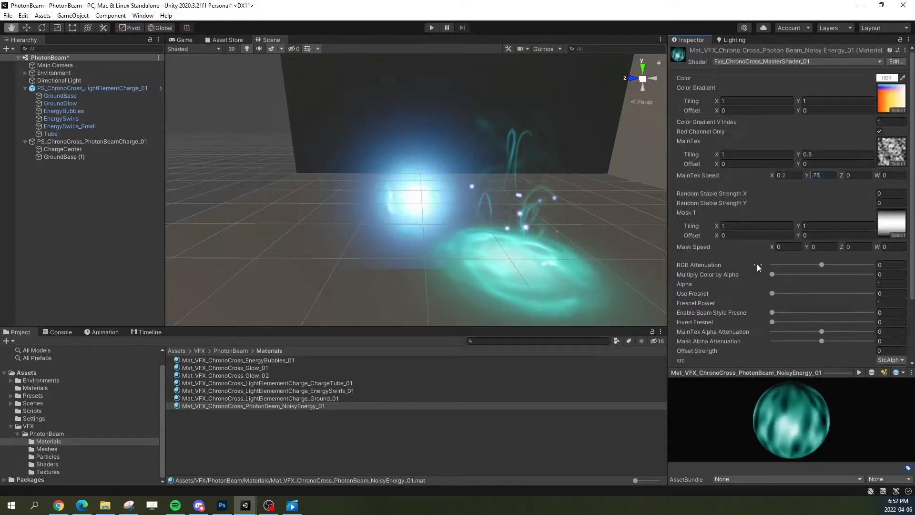
key("Return")
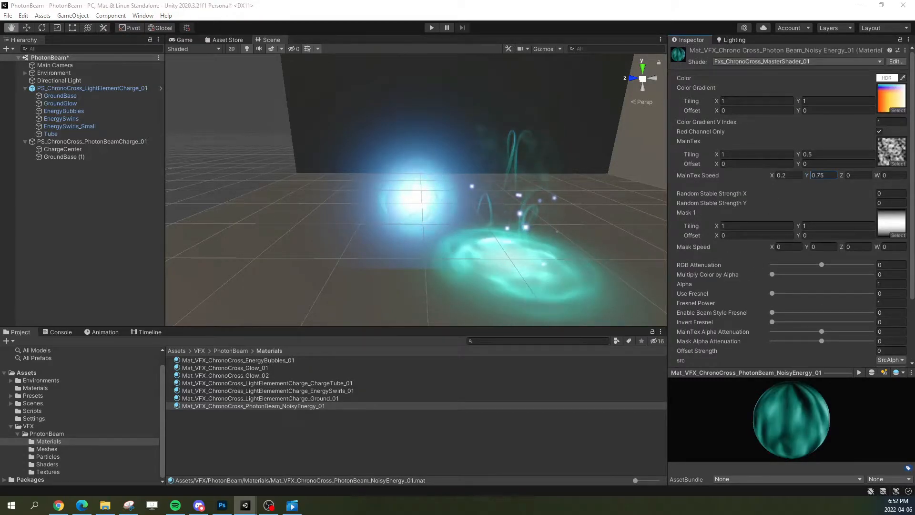
Step: Raise the HDR intensity of the NoisyEnergy material's Color to 10
left_click(889, 78)
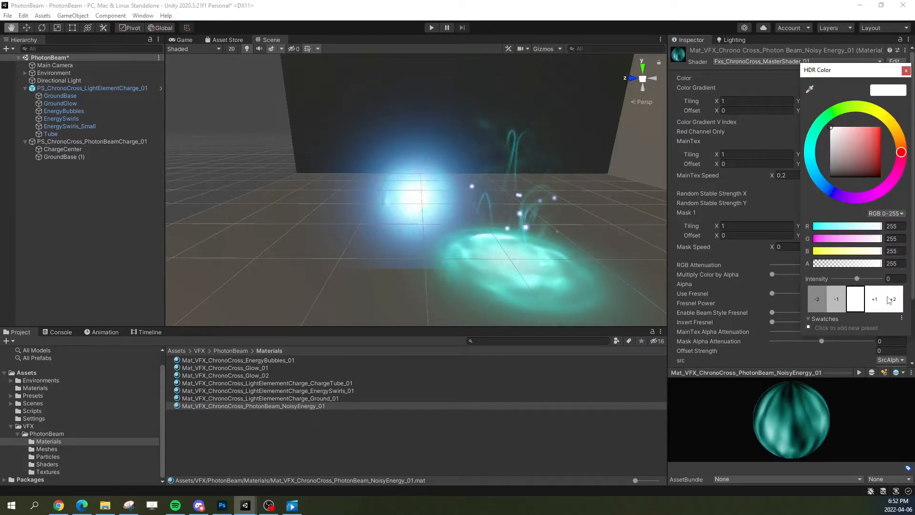
left_click(893, 300)
left_click(893, 300)
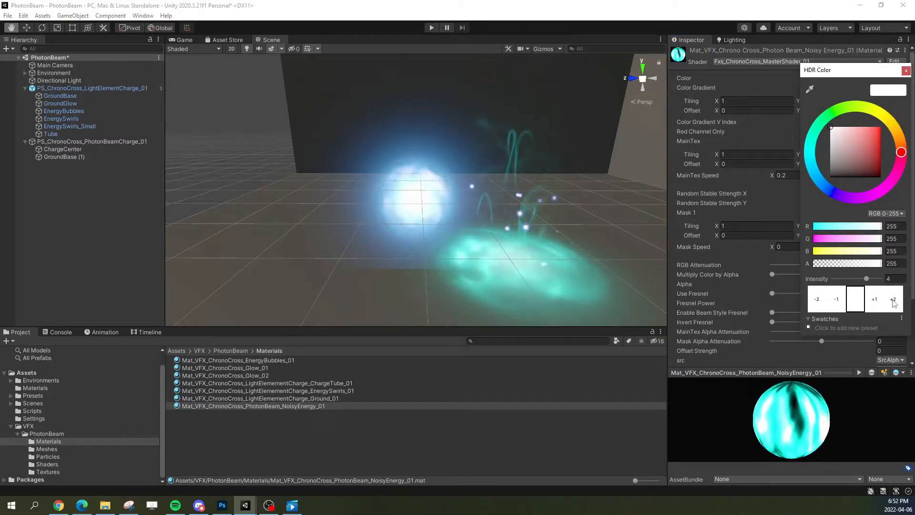
left_click(893, 299)
left_click(893, 300)
left_click(893, 299)
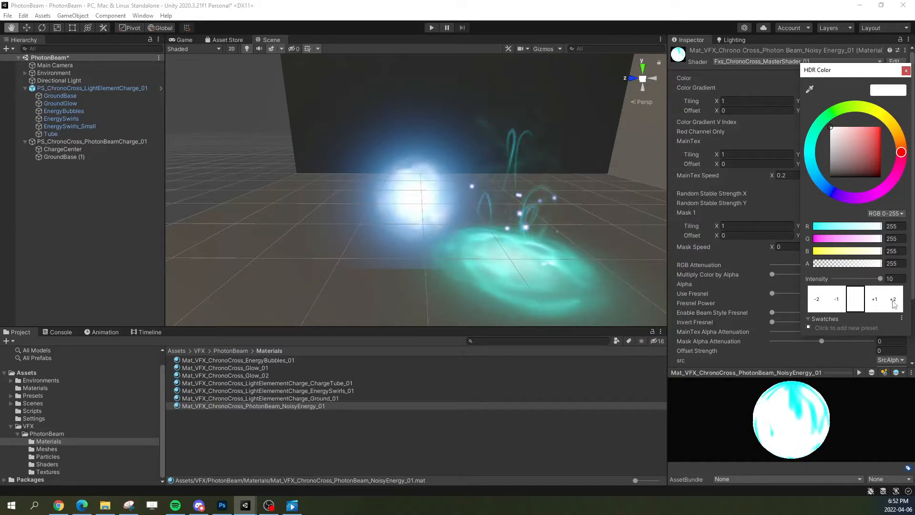
left_click(906, 70)
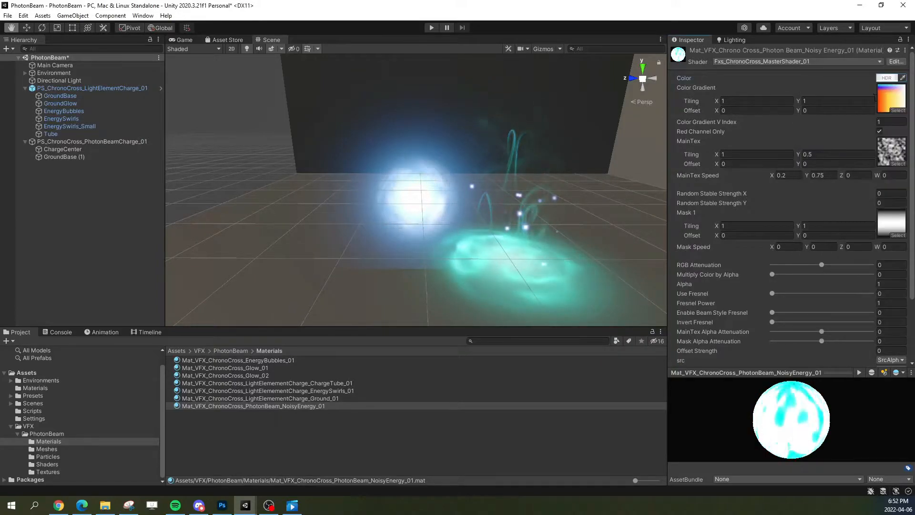
Step: Set the Start Size of the GroundBase (1) particle system to 0.4
left_click(58, 157)
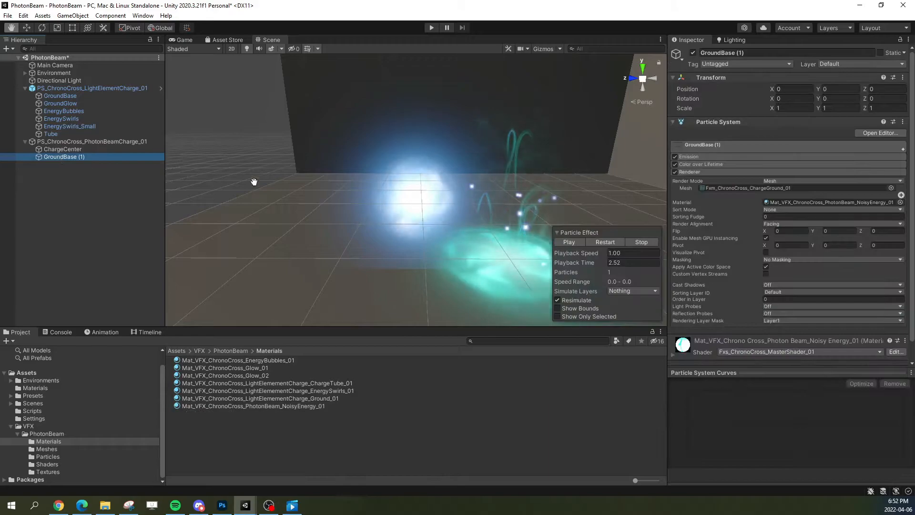
left_click(567, 314)
left_click(567, 315)
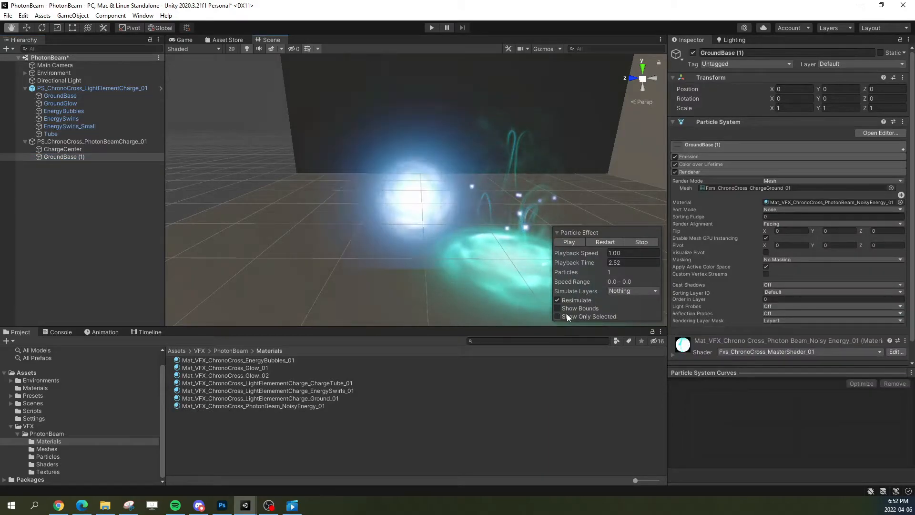
left_click(702, 145)
left_click(781, 208)
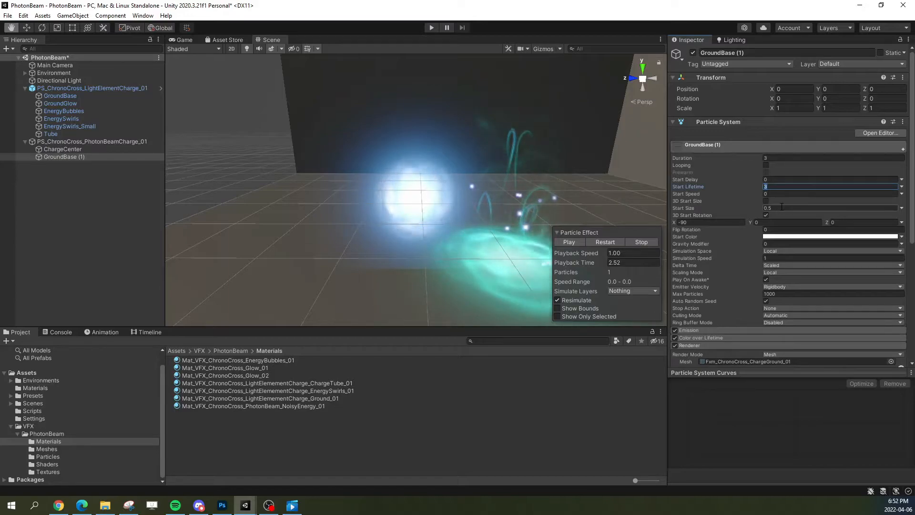
type(".2")
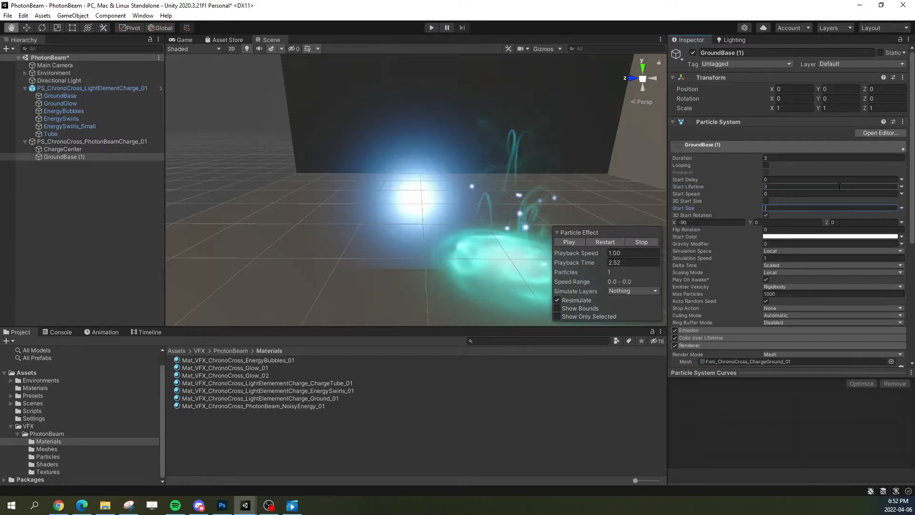
left_click_drag(746, 207, 758, 212)
Step: Try moving the middle alpha key of ChargeCenter's Color over Lifetime gradient to 52.9% with an alpha of 229, and compare it with GroundBase (1)
left_click(63, 149)
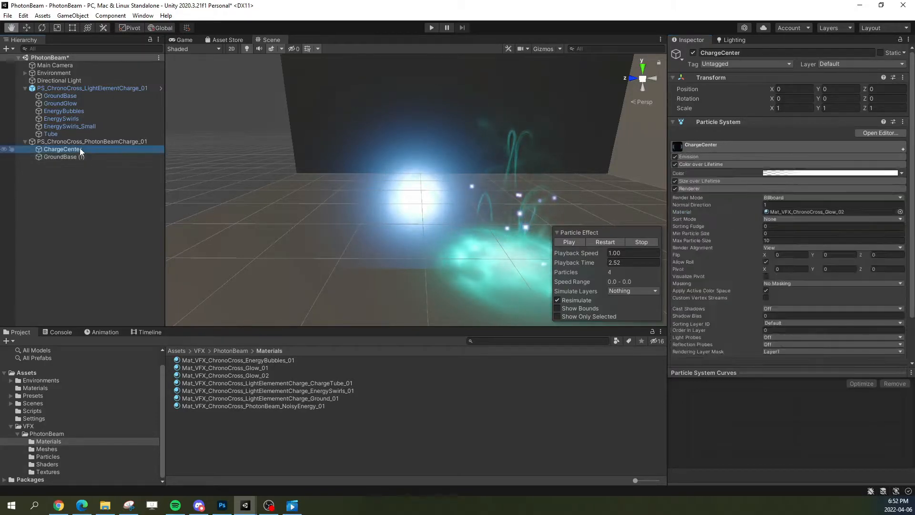
left_click(801, 174)
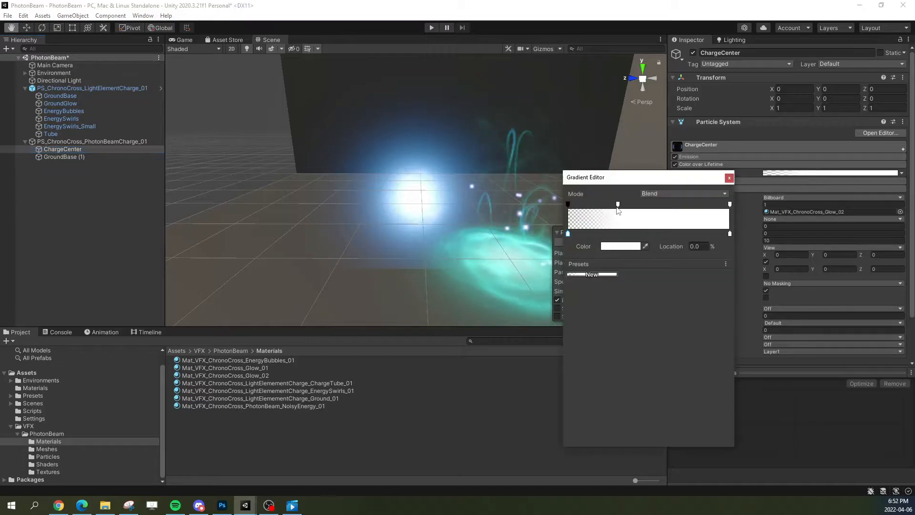
left_click_drag(619, 206, 621, 169)
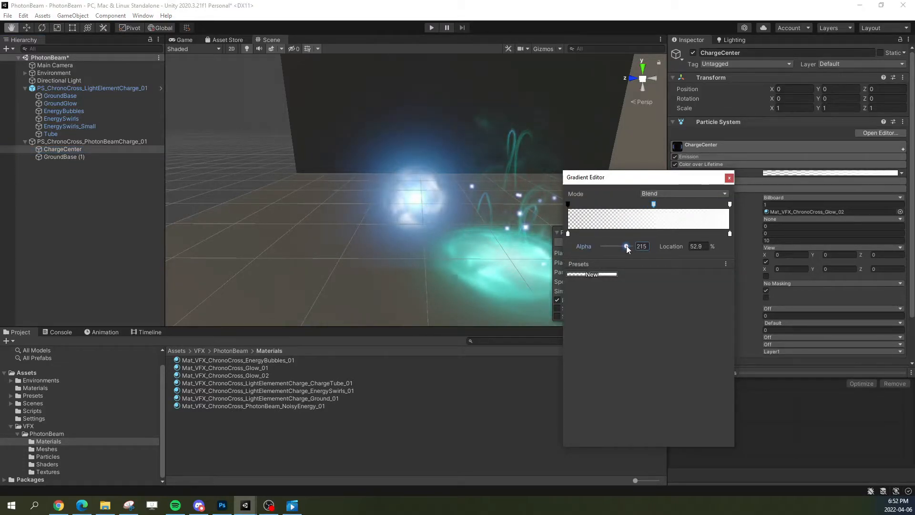
left_click_drag(630, 247, 627, 247)
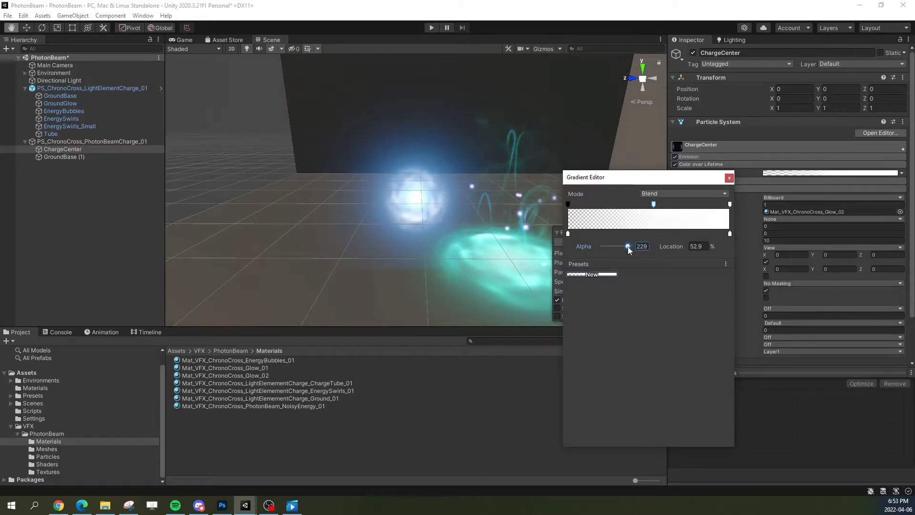
left_click(729, 178)
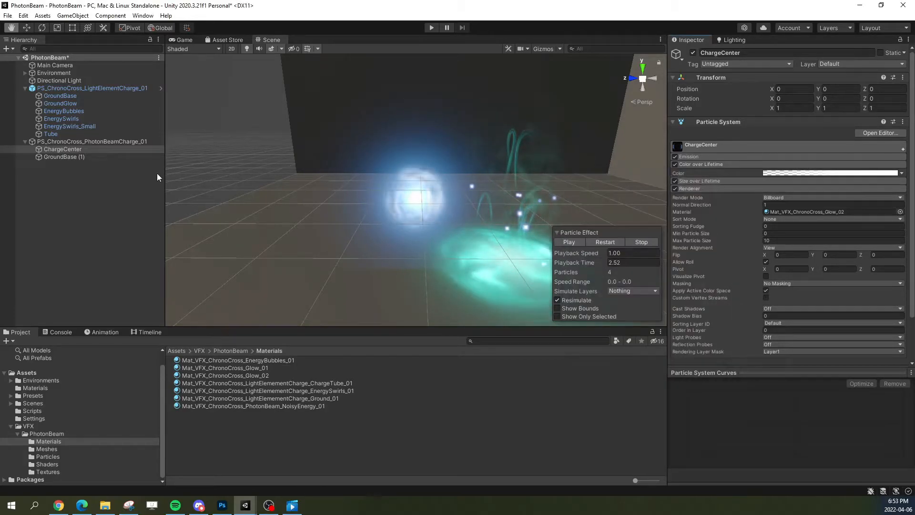
left_click(51, 158)
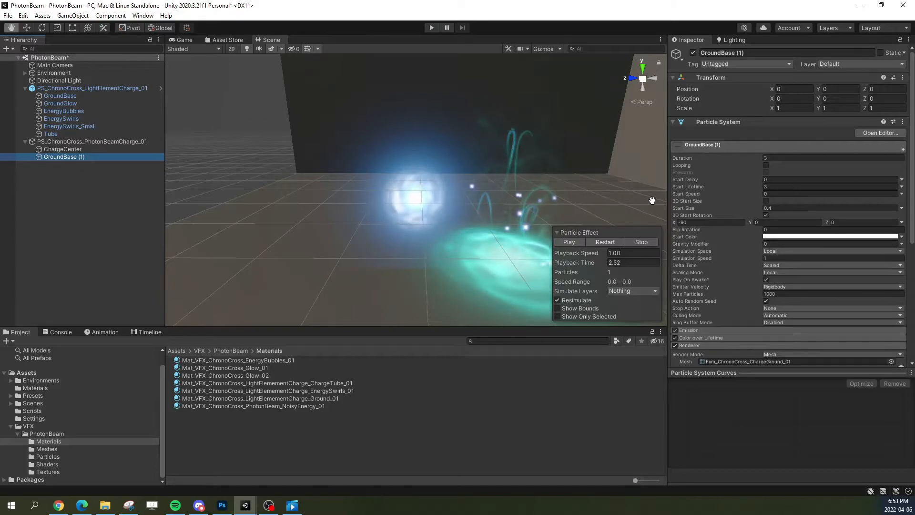
Step: Reduce ChargeCenter's Color over Lifetime alpha to the starting key and one 255 key at 34.1%
left_click(90, 149)
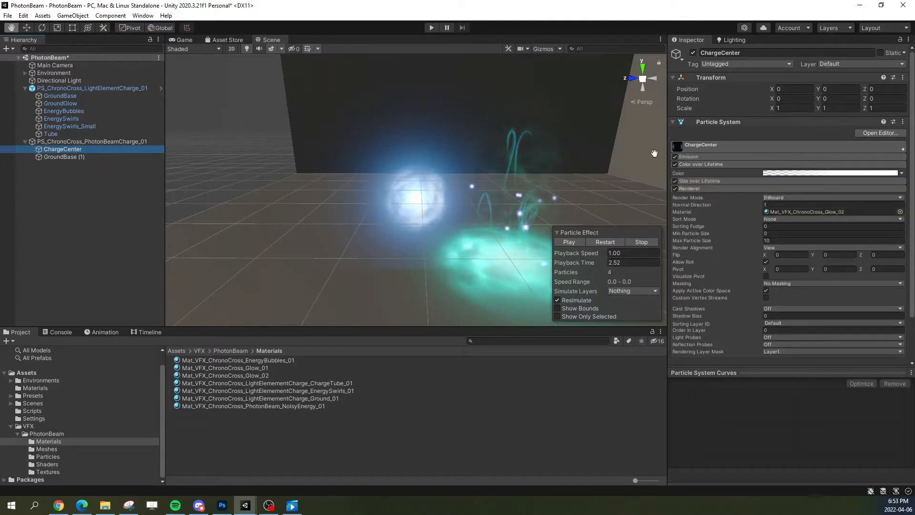
left_click(794, 174)
mouse_move(653, 205)
left_mouse_down()
mouse_move(715, 208)
mouse_move(670, 204)
left_mouse_up()
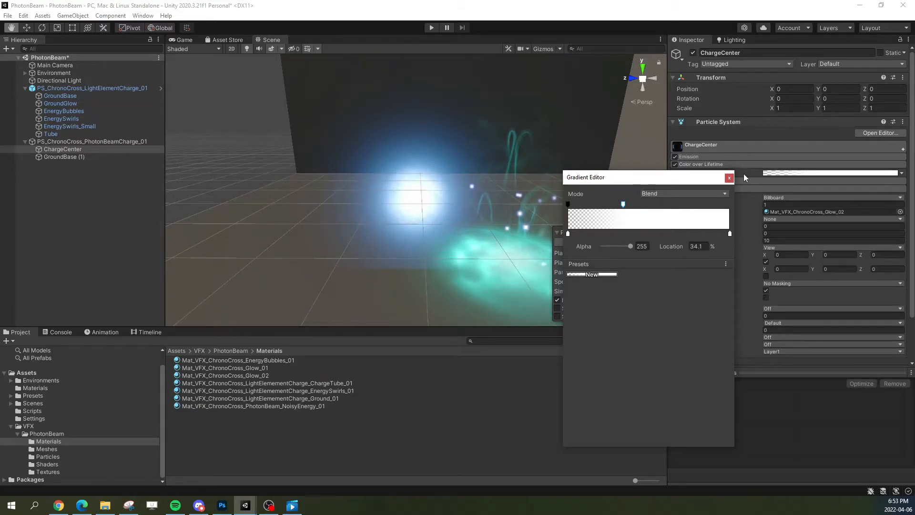
left_click(729, 178)
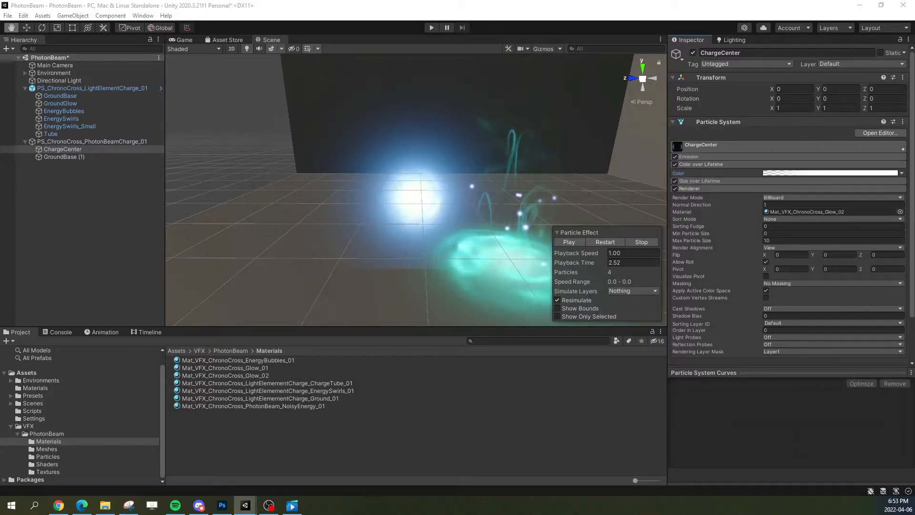
Step: Inspect ChargeCenter's Color over Lifetime gradient and replay the charge effect from the start
left_click(830, 173)
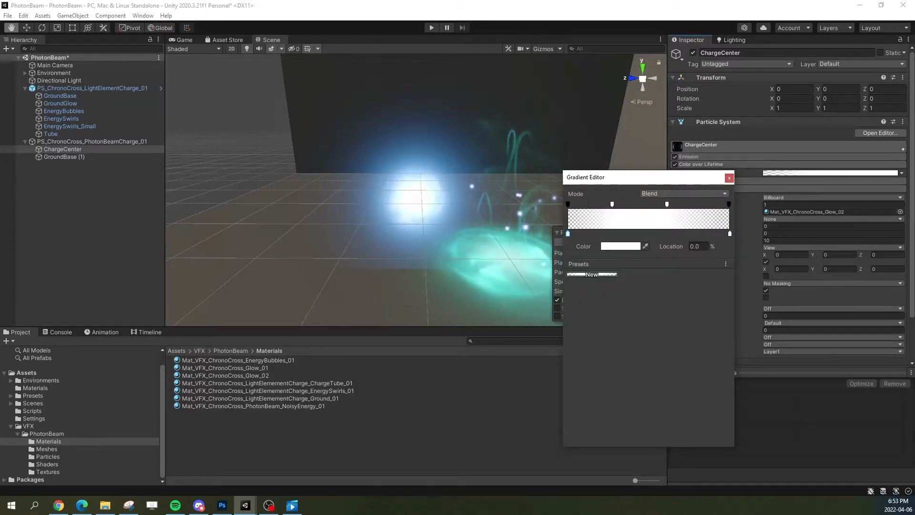
left_click_drag(689, 177, 622, 160)
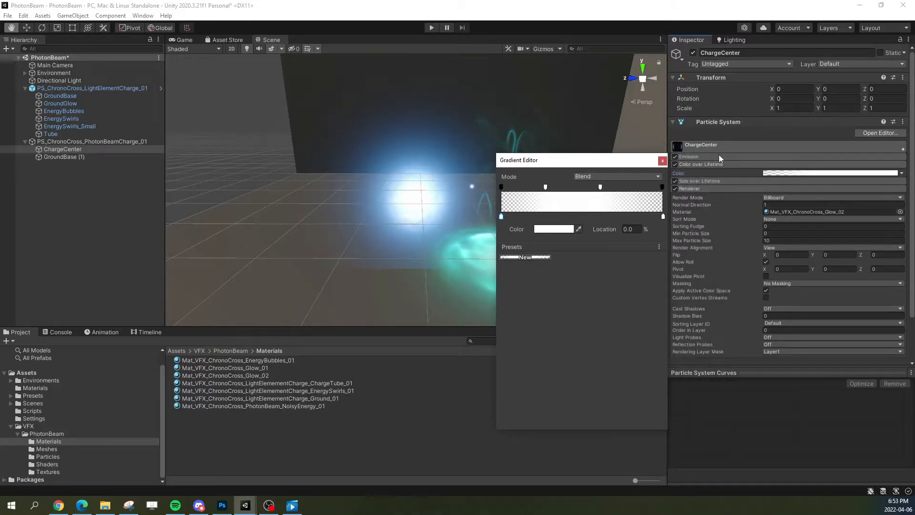
left_click(663, 161)
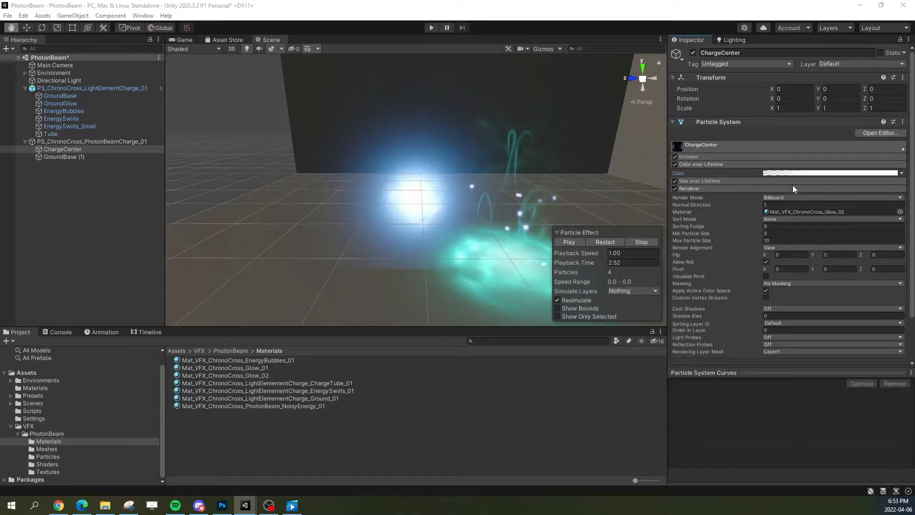
right_click(803, 176)
left_click(819, 190)
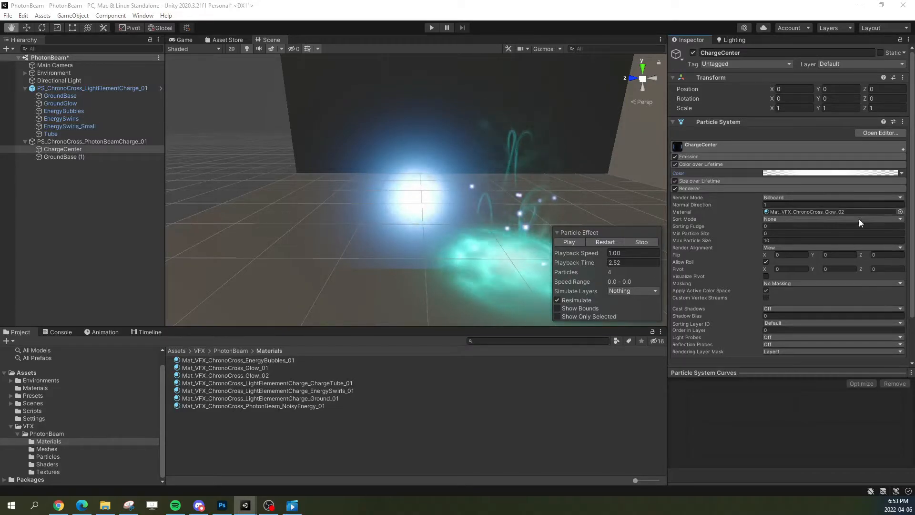
left_click(614, 242)
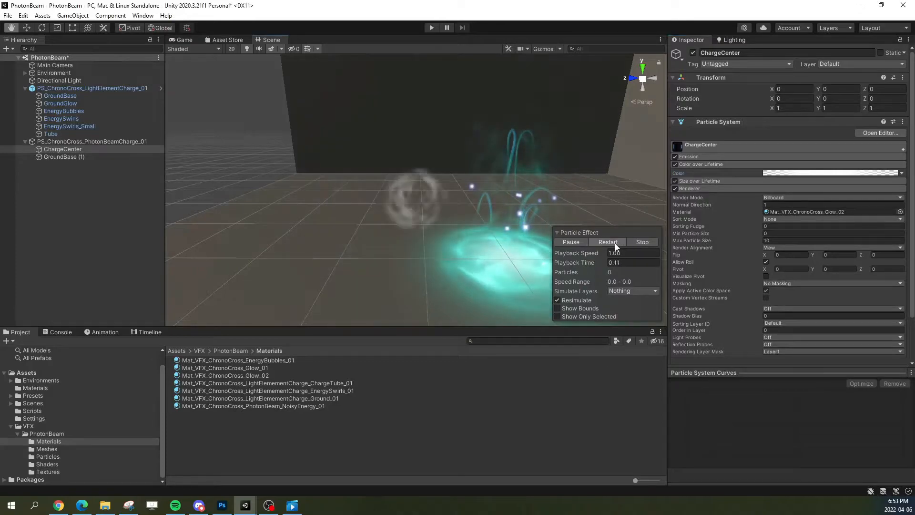
Step: Set ChargeCenter's Start Lifetime to a random value between the constants 0.6 and 0.75
left_click(750, 145)
left_click(901, 186)
left_click(838, 210)
left_click(815, 187)
type("0.6")
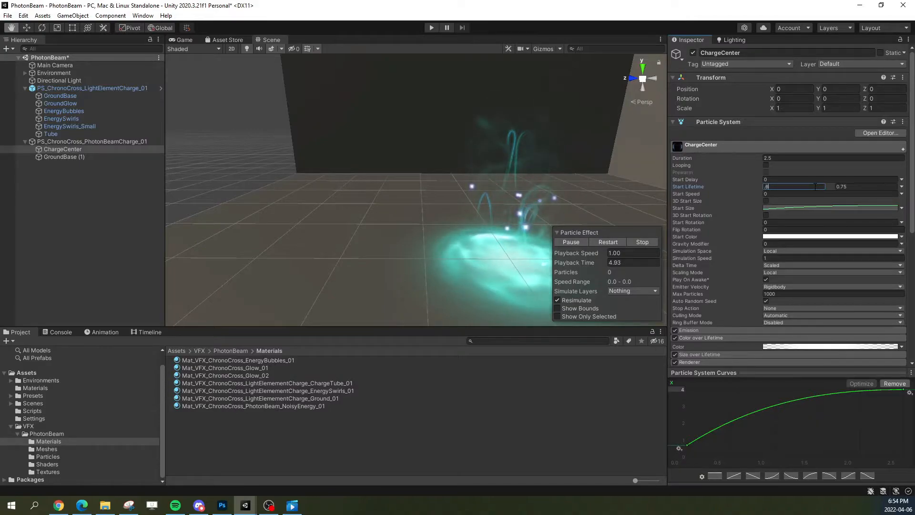
Step: Replay the charge effect several times to examine how the ChargeCenter glow grows over the noisy energy, and pause it partway
left_click(608, 241)
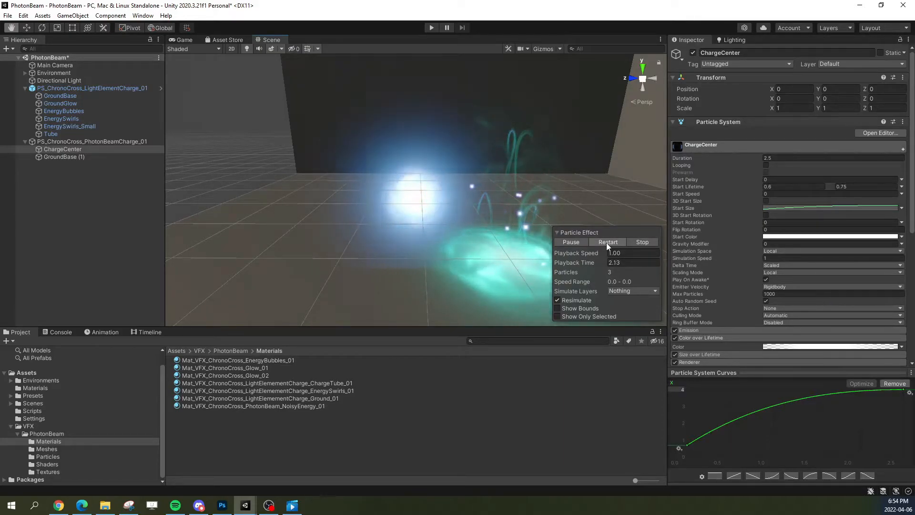
left_click(609, 243)
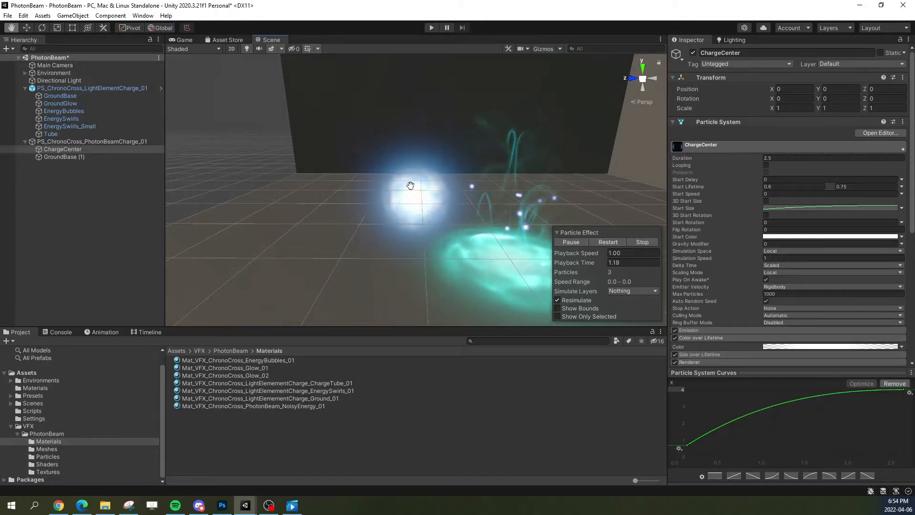
left_click(604, 235)
left_click(570, 315)
left_click(608, 242)
left_click(607, 241)
left_click(599, 241)
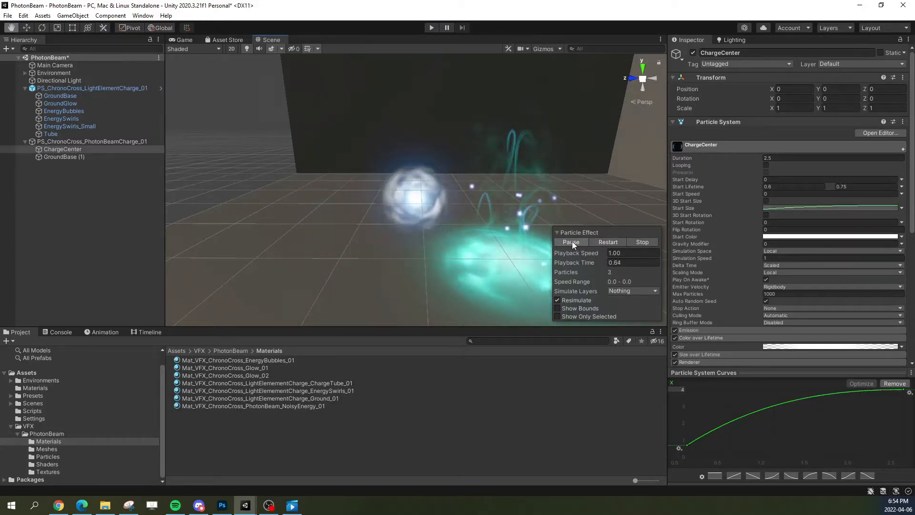
left_click(599, 242)
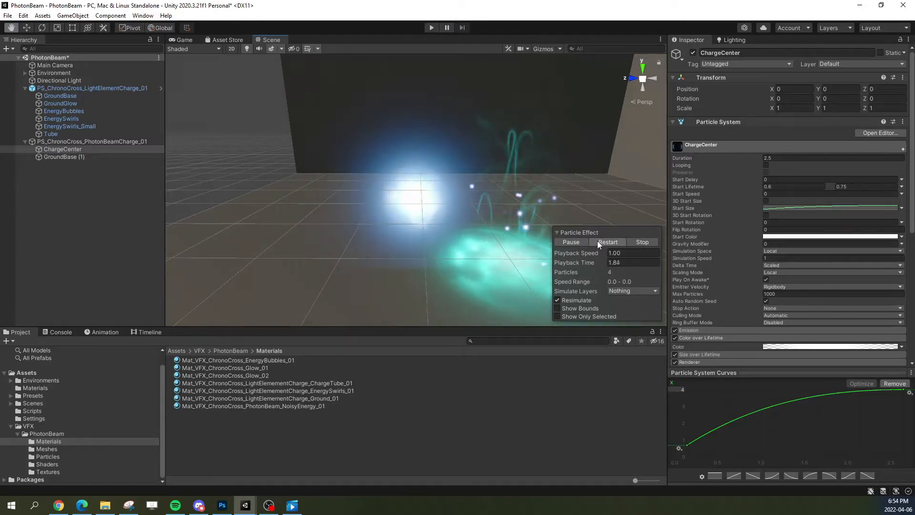
left_click(599, 242)
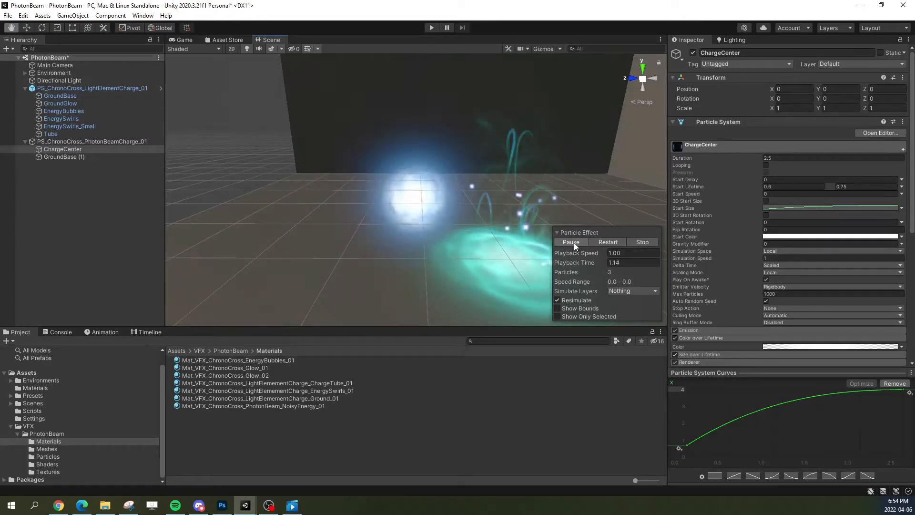
left_click(605, 242)
left_click(572, 242)
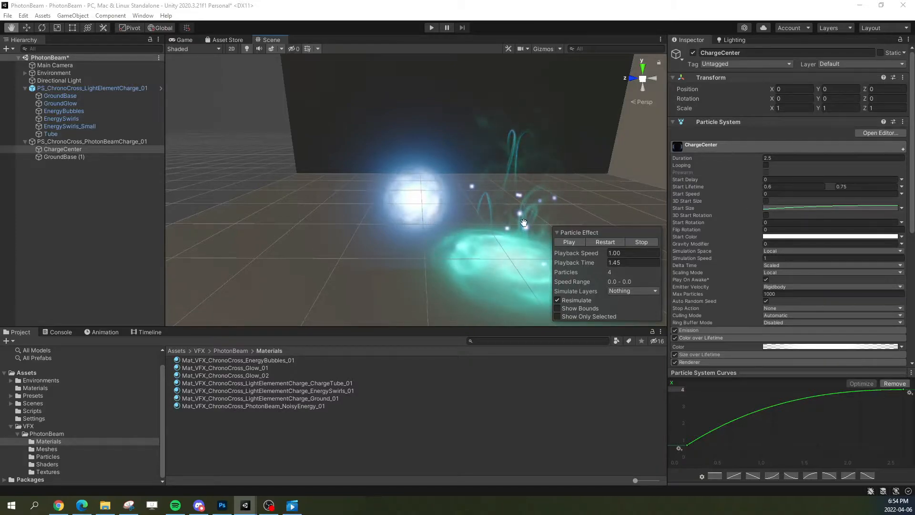
Step: Set the Color Gradient V Index of ChargeCenter's Mat_VFX_ChronoCross_Glow_02 material to 1 and replay the charge
left_click(96, 156)
left_click(92, 150)
left_click(729, 144)
double_click(805, 211)
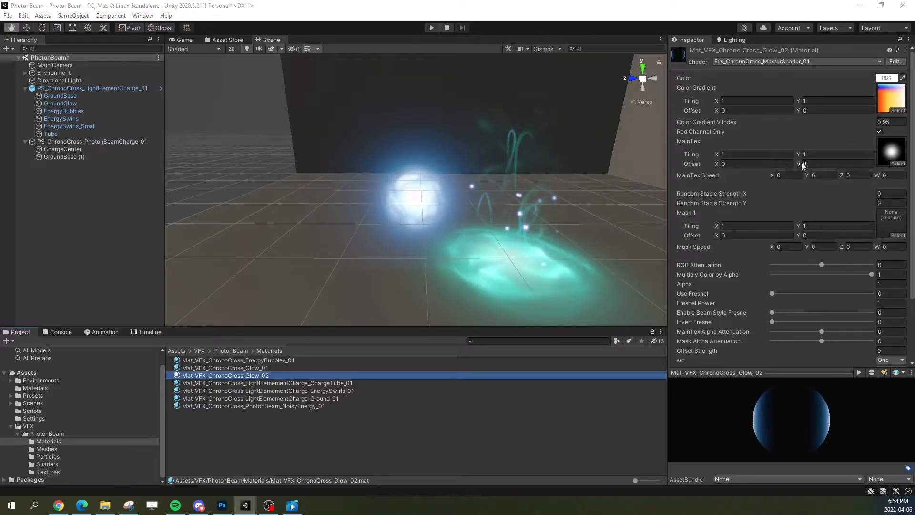
left_click(888, 122)
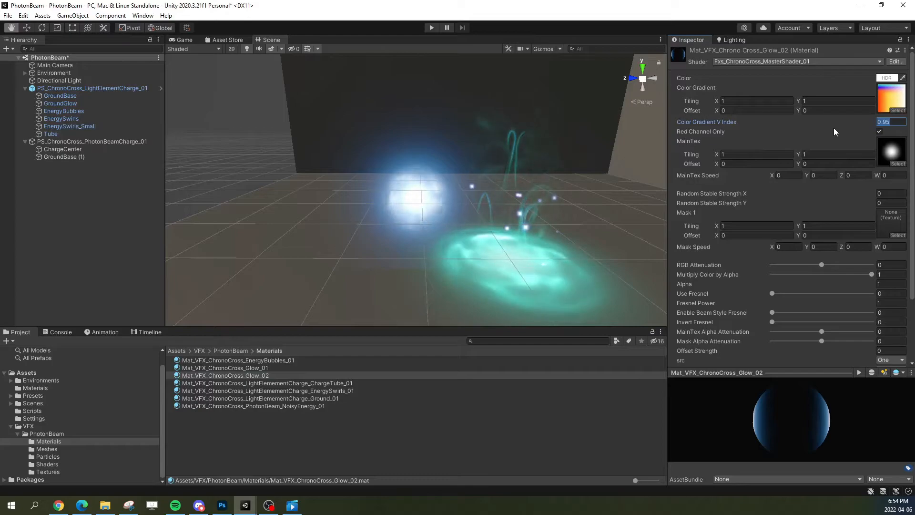
type("1")
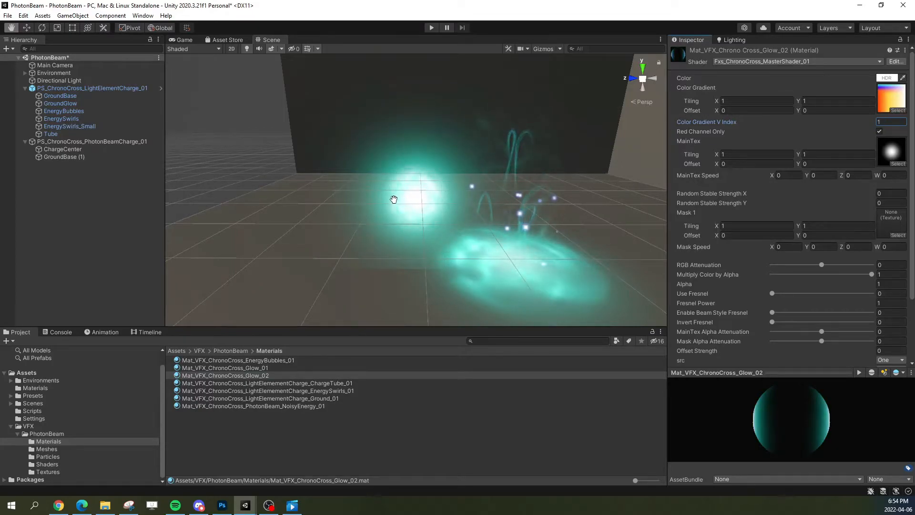
left_click(78, 150)
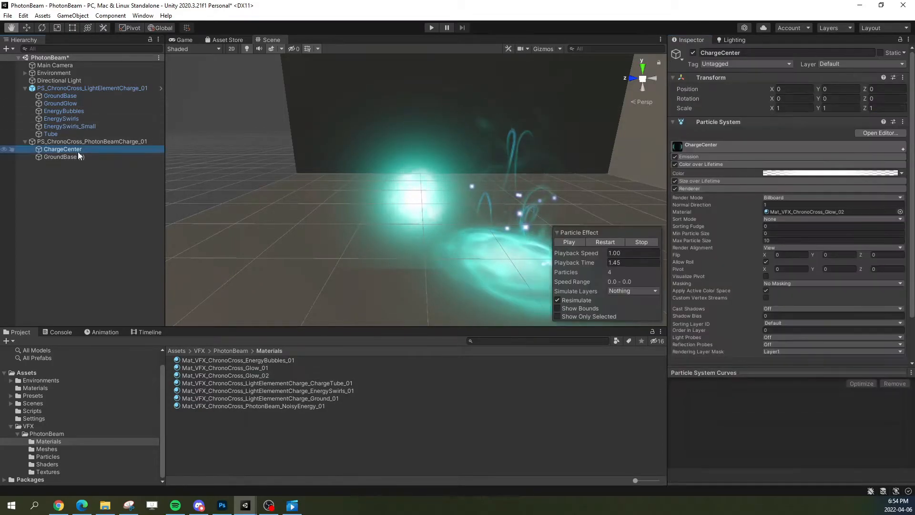
left_click(609, 238)
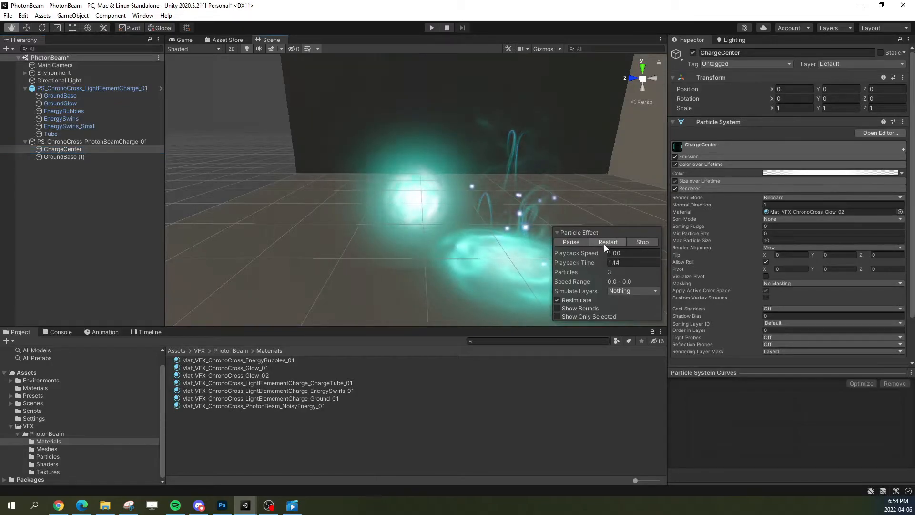
Step: Compare ChargeCenter's main particle settings with GroundBase (1), and set the Start Lifetime of GroundBase (1) to 1
left_click(66, 157)
left_click(63, 149)
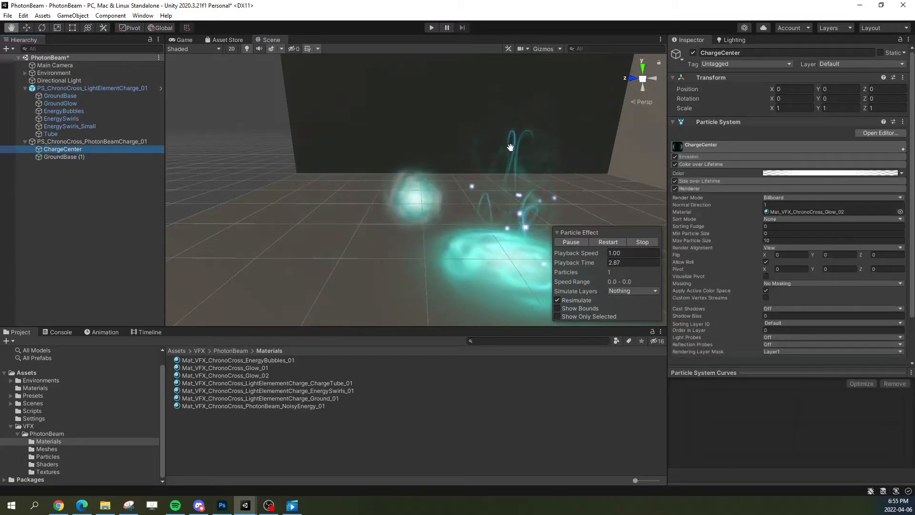
left_click(729, 145)
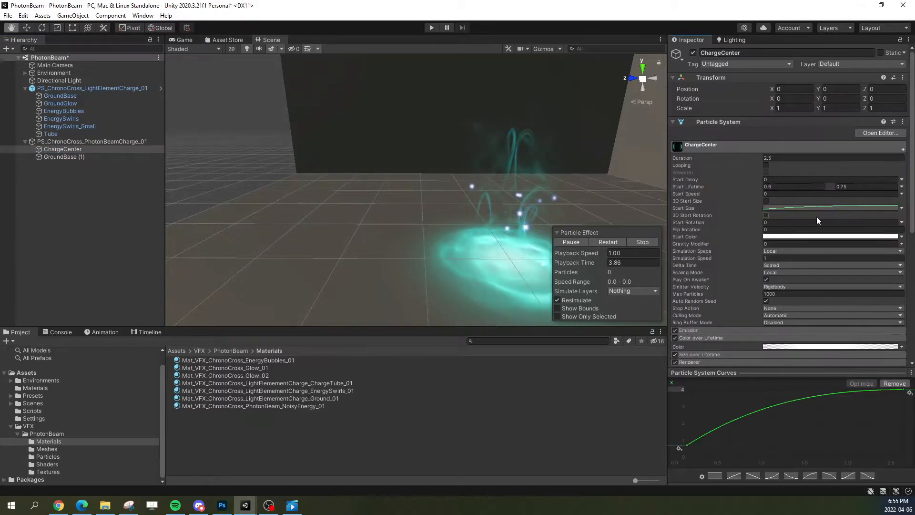
left_click(86, 156)
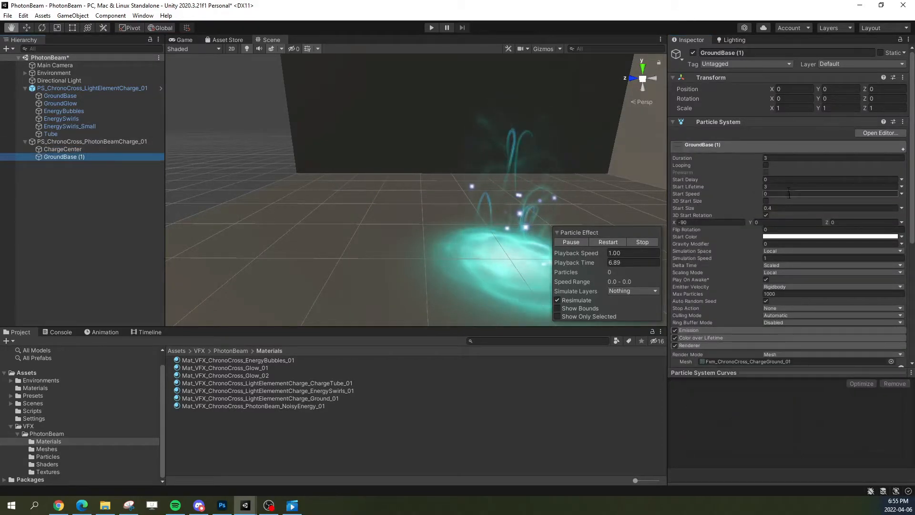
left_click(592, 242)
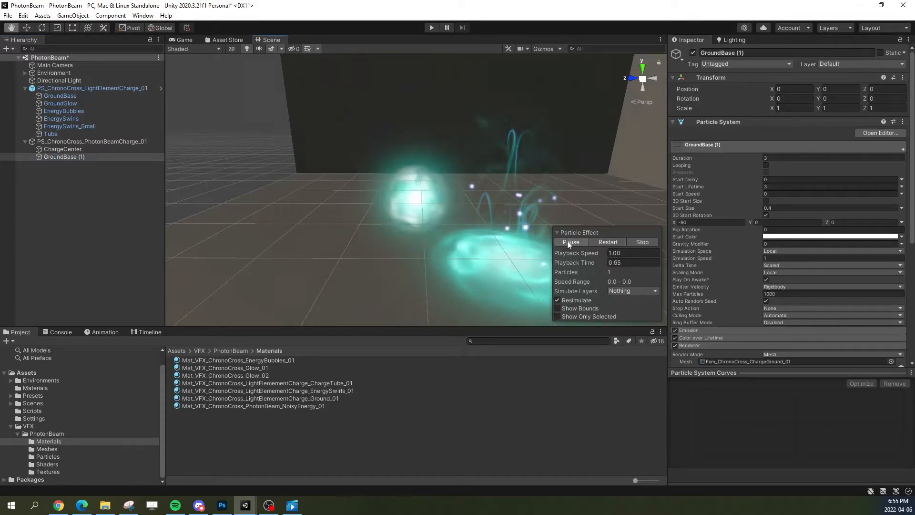
left_click(568, 241)
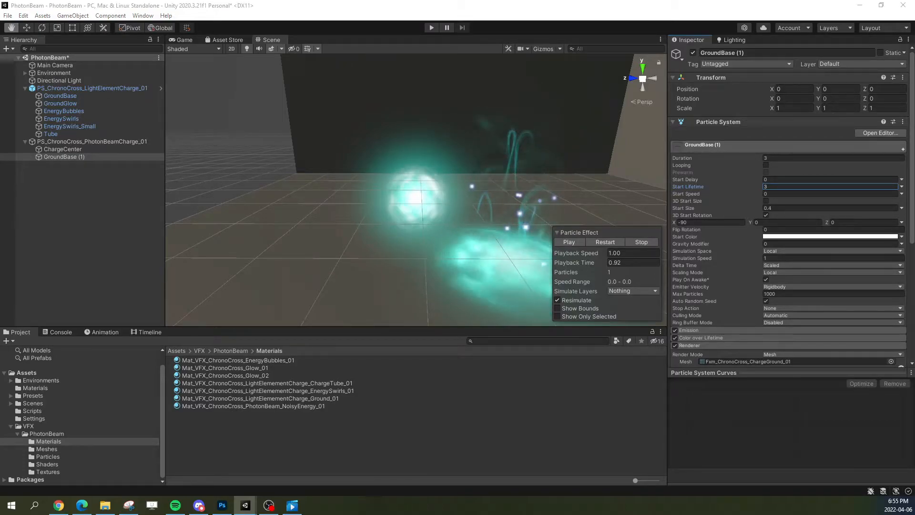
type("1")
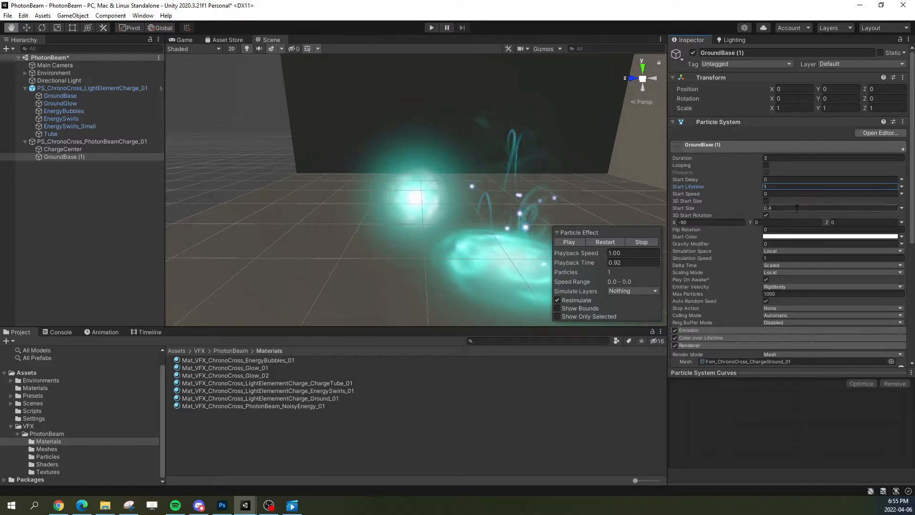
left_click(756, 144)
left_click(759, 146)
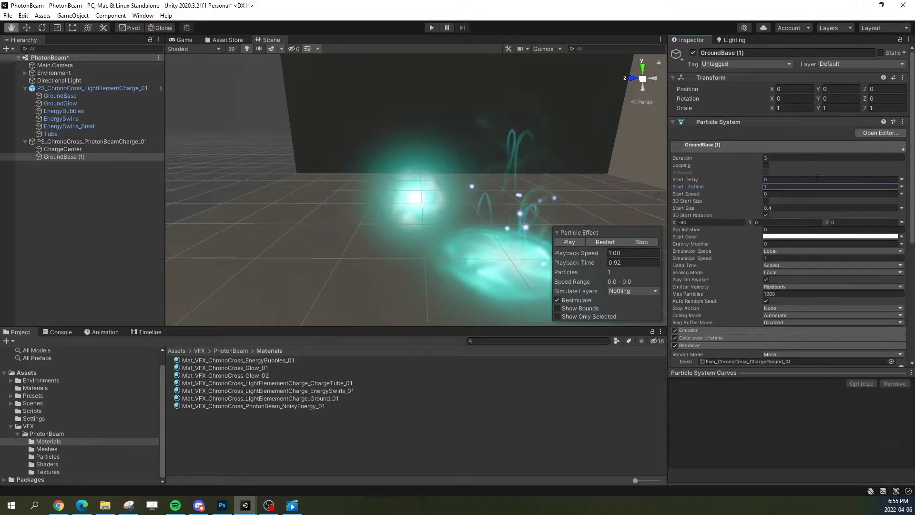
Step: Switch the Start Size of GroundBase (1) to a curve, paste ChargeCenter's growing size curve into it, and preview the result
left_click(901, 208)
left_click(853, 227)
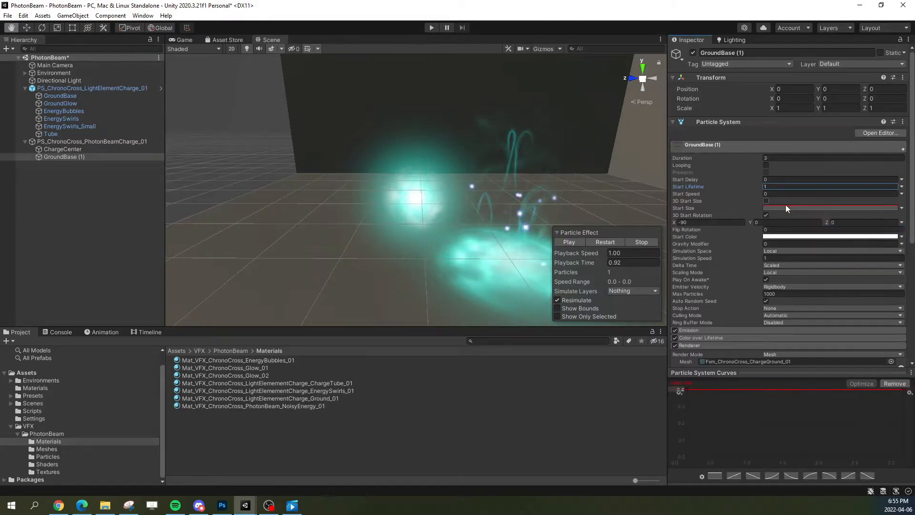
right_click(793, 205)
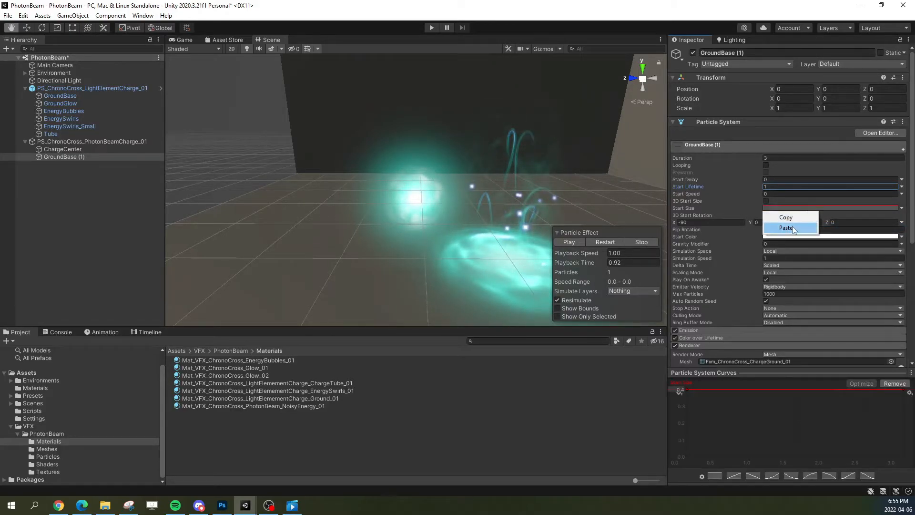
left_click(792, 226)
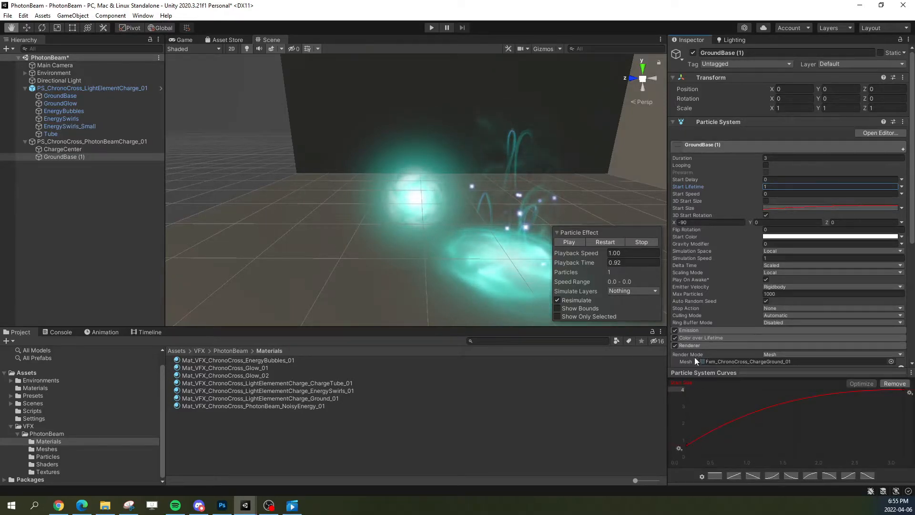
left_click(600, 243)
left_click(580, 243)
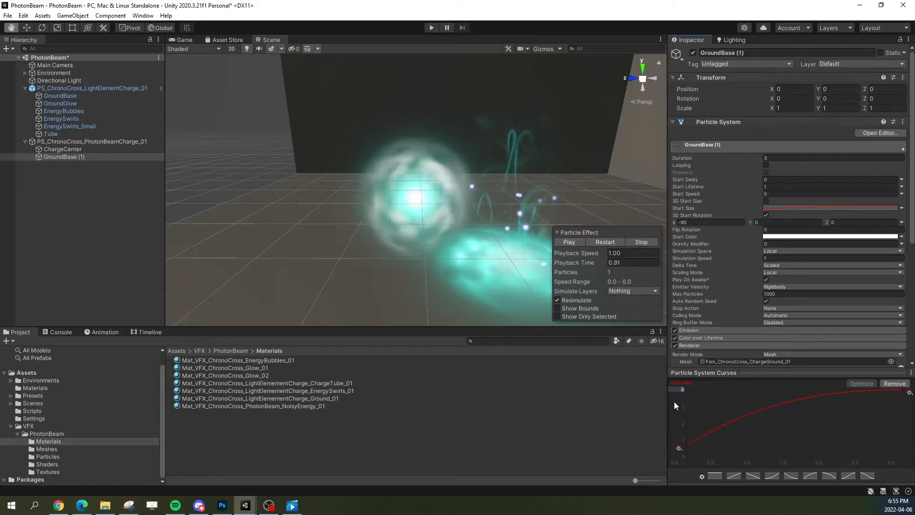
Step: Scale the Start Size curve of GroundBase (1) to a maximum of 0.5 and replay the effect
left_click(677, 388)
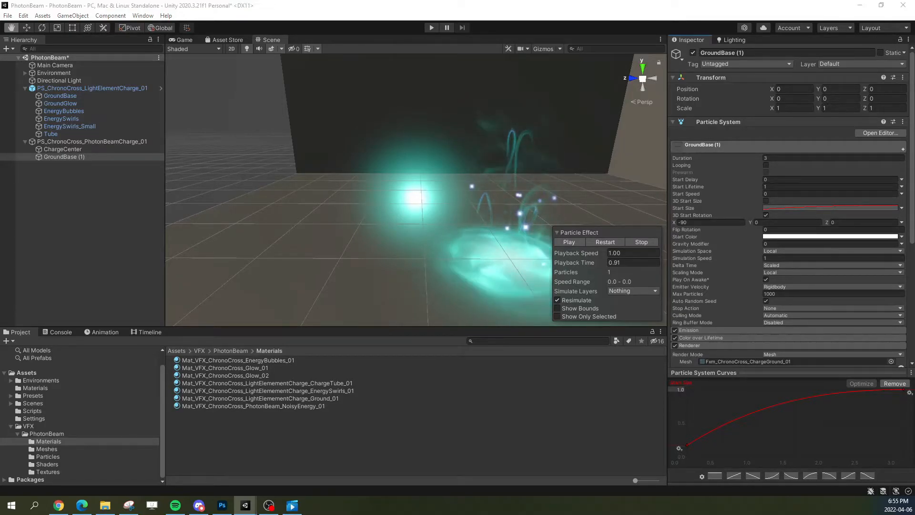
left_click(678, 389)
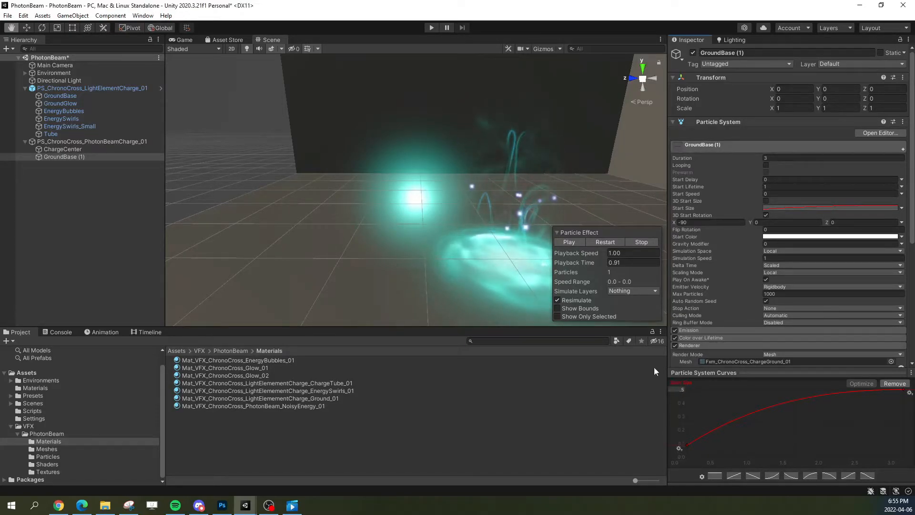
left_click(599, 241)
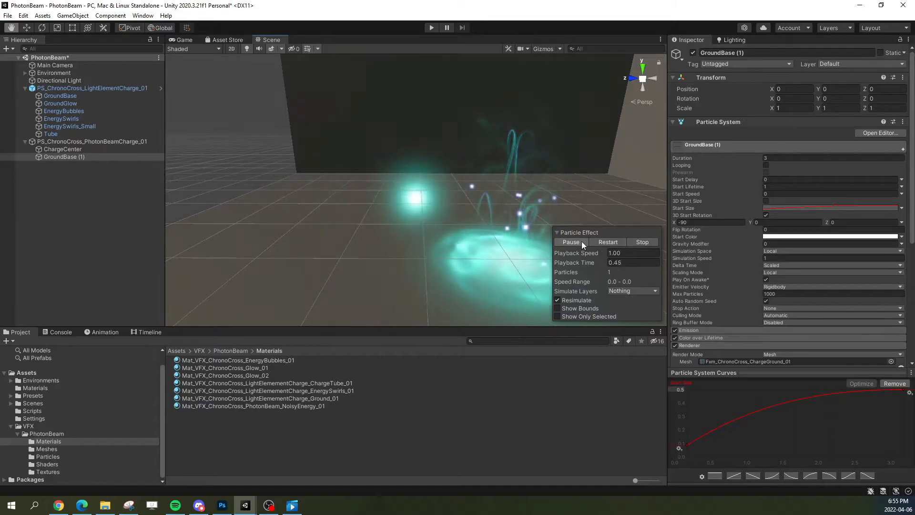
left_click(580, 241)
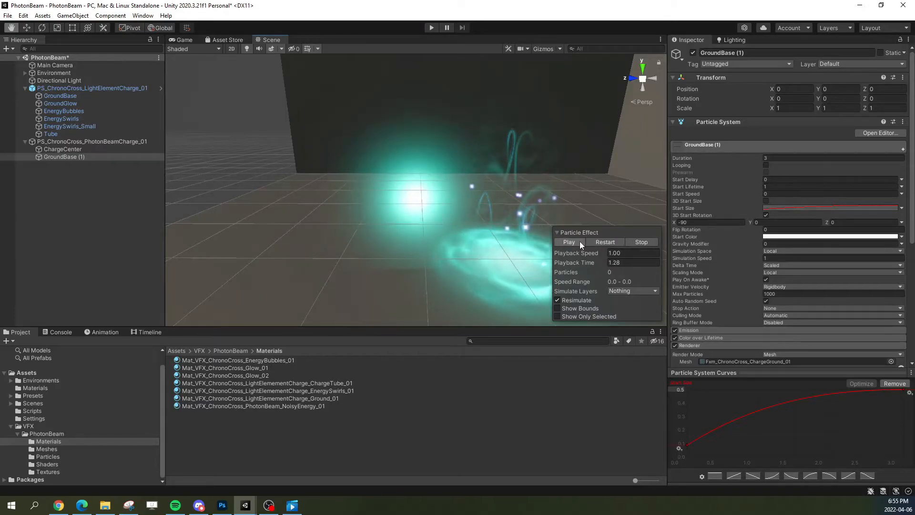
Step: Set the emission Rate over Time of GroundBase (1) to 3 and replay the charge
left_click(742, 144)
left_click(710, 156)
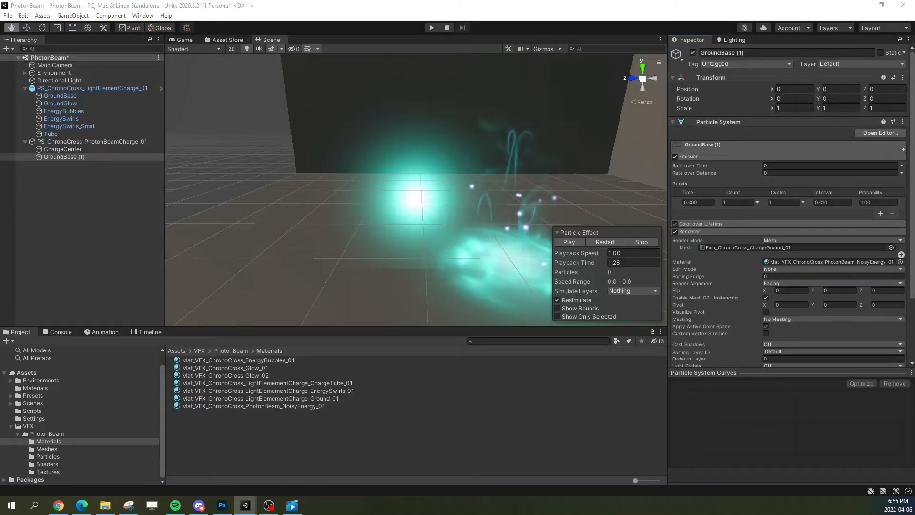
left_click(821, 166)
type("3")
left_click(617, 243)
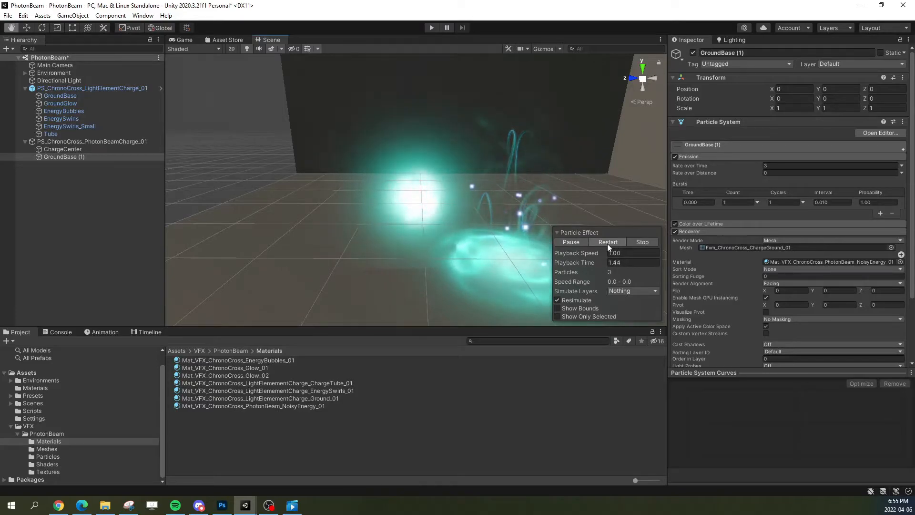
left_click(601, 241)
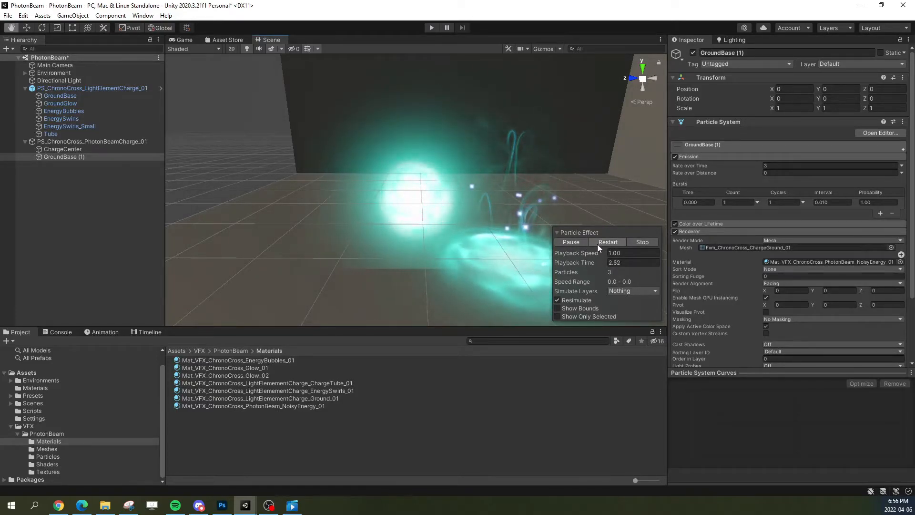
Step: Replay the charge, pause it, and check the duration and Start Lifetime of ChargeCenter
left_click(599, 242)
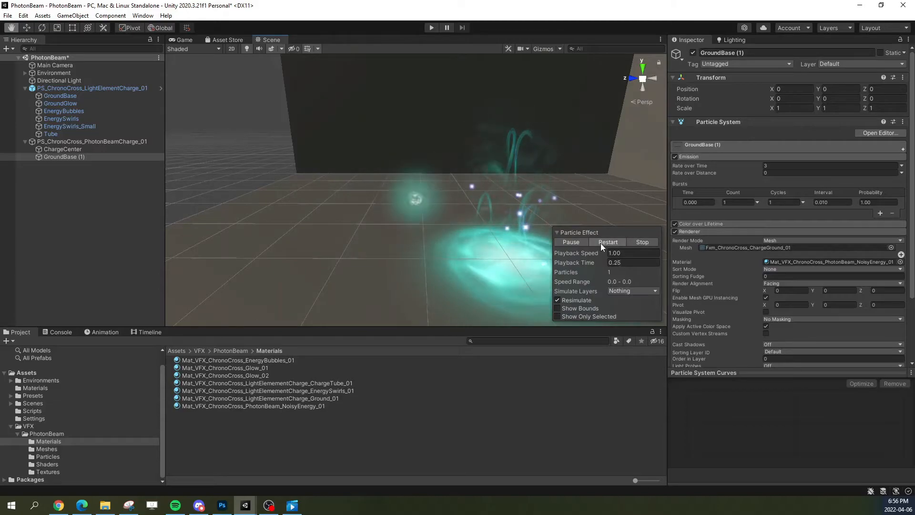
left_click(568, 244)
left_click(71, 149)
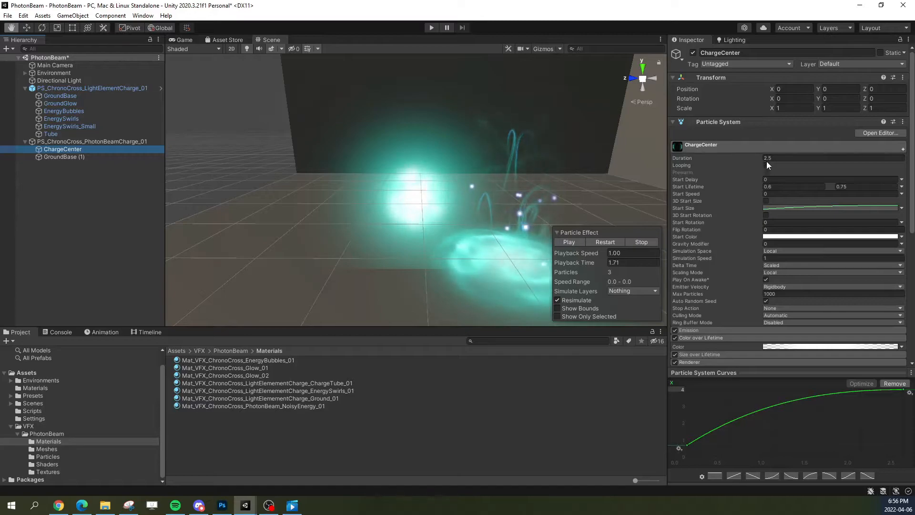
left_click(852, 187)
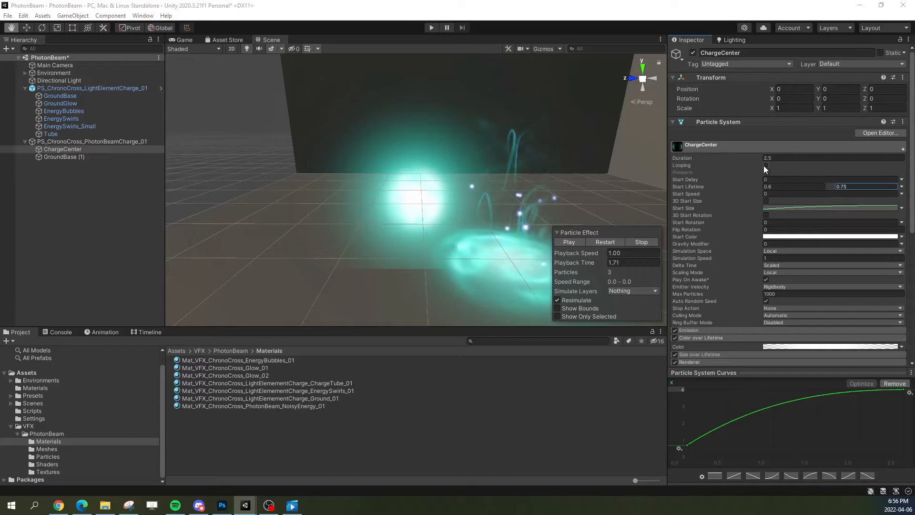
Step: Set the Duration of GroundBase (1) to 2, then replay the charge and pause it partway
left_click(71, 157)
left_click(741, 144)
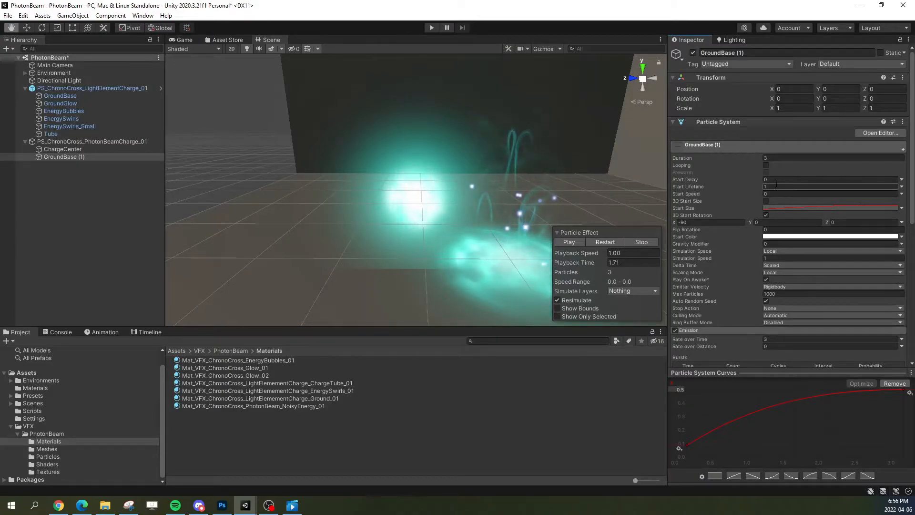
left_click(780, 157)
type("2")
left_click(602, 242)
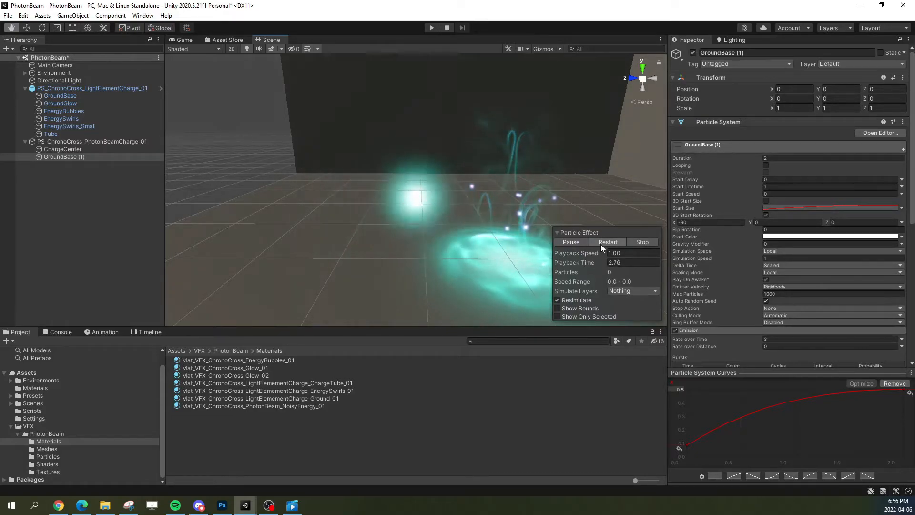
left_click(602, 242)
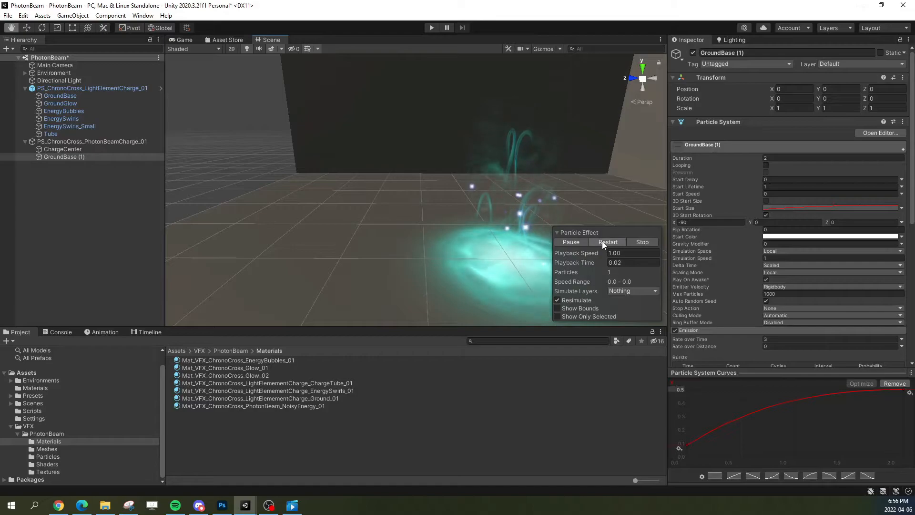
left_click(571, 243)
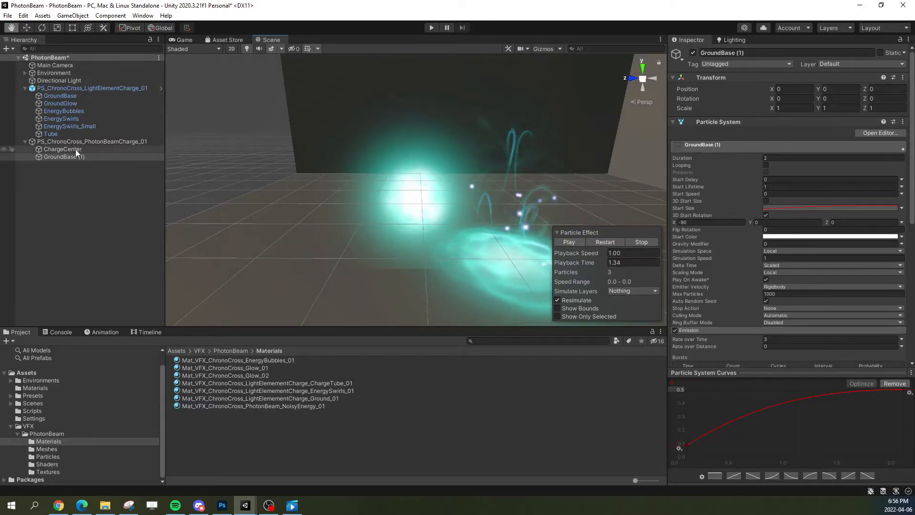
Step: Collapse the main module of GroundBase (1) and open the settings of its material, Mat_VFX_ChronoCross_PhotonBeam_NoisyEnergy_01
left_click(749, 148)
left_click(748, 145)
left_click(798, 262)
left_click(305, 406)
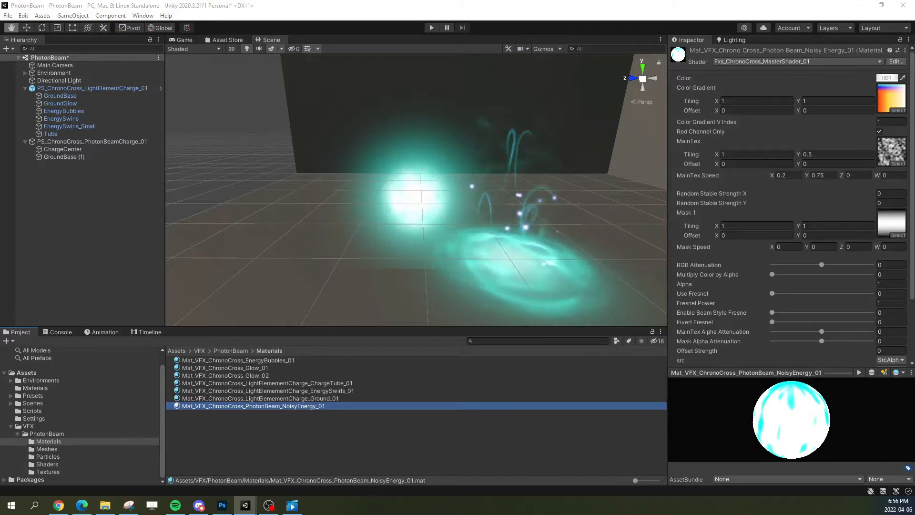
Step: Try MainTex tiling values of 2 and 3 in X and 0.1 in Y, then restore X to 1 and Y to 0.5
left_click(807, 154)
left_click(747, 154)
type("2")
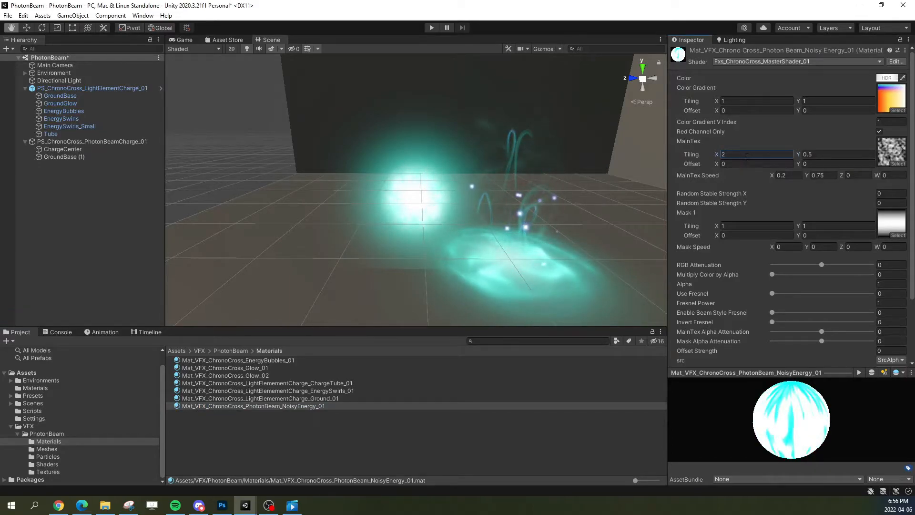
key("BackSpace")
type("3")
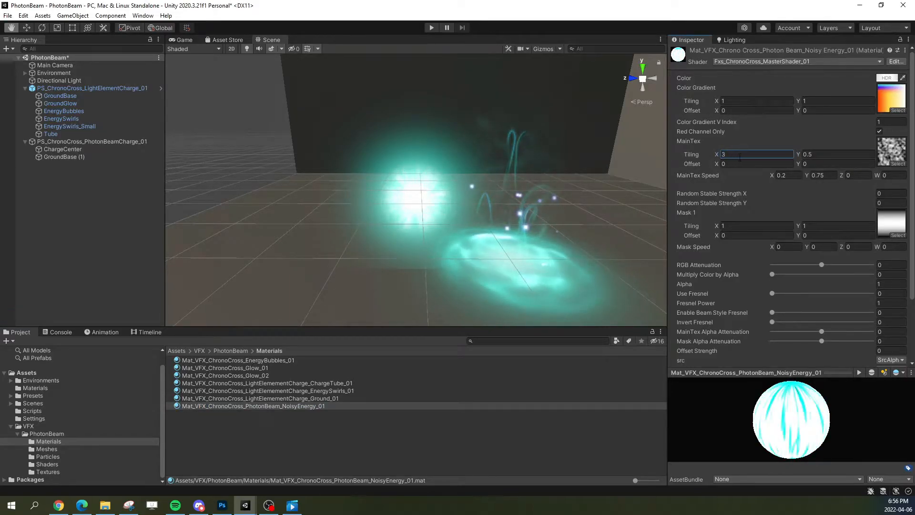
left_click(826, 155)
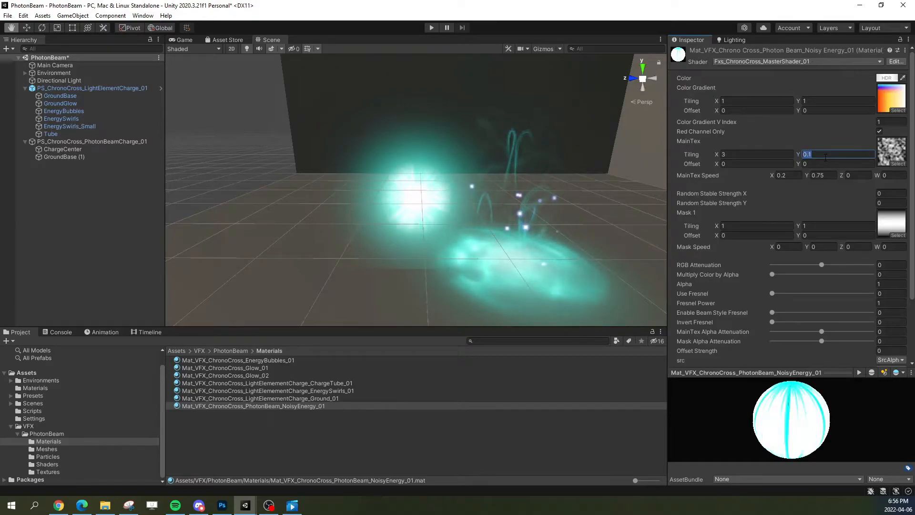
double_click(806, 154)
type("0.5")
left_click(750, 155)
type("2")
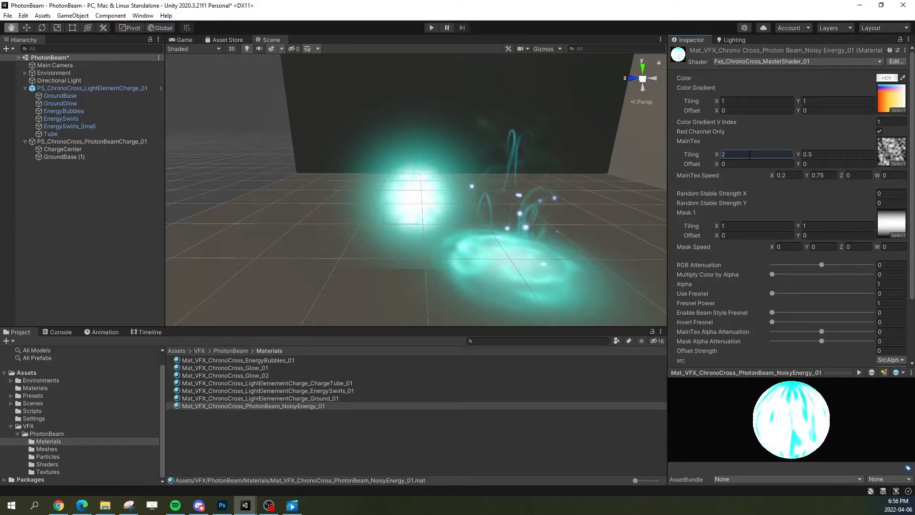
key("BackSpace")
type("1")
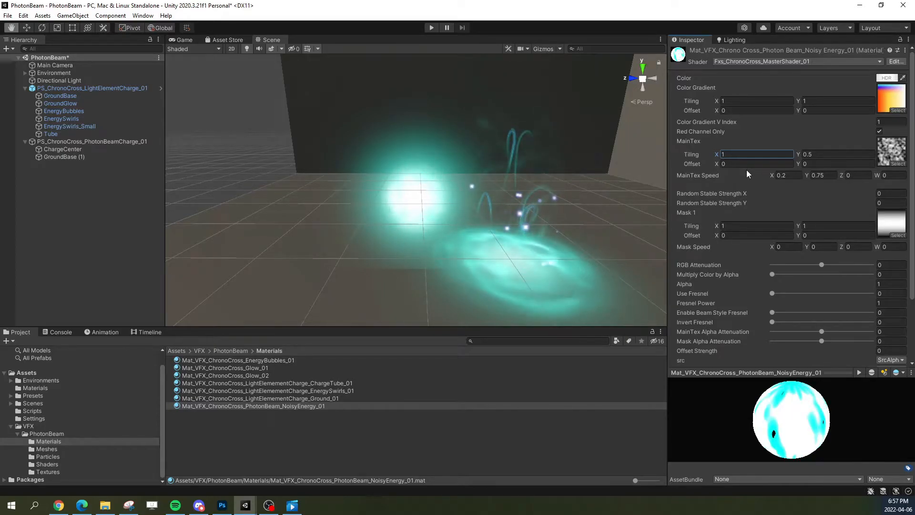
Step: Lower the HDR color intensity of the noisy-energy material to 5.4169 and close the color picker
left_click(886, 78)
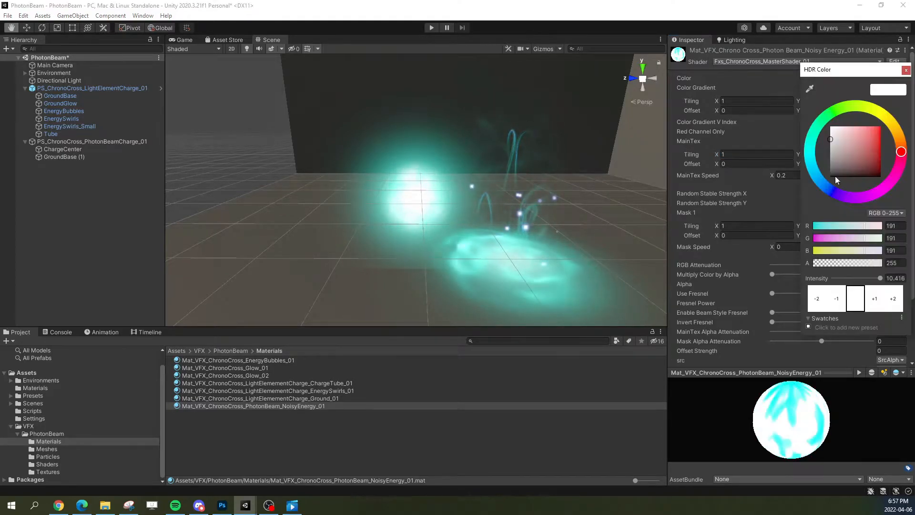
double_click(894, 279)
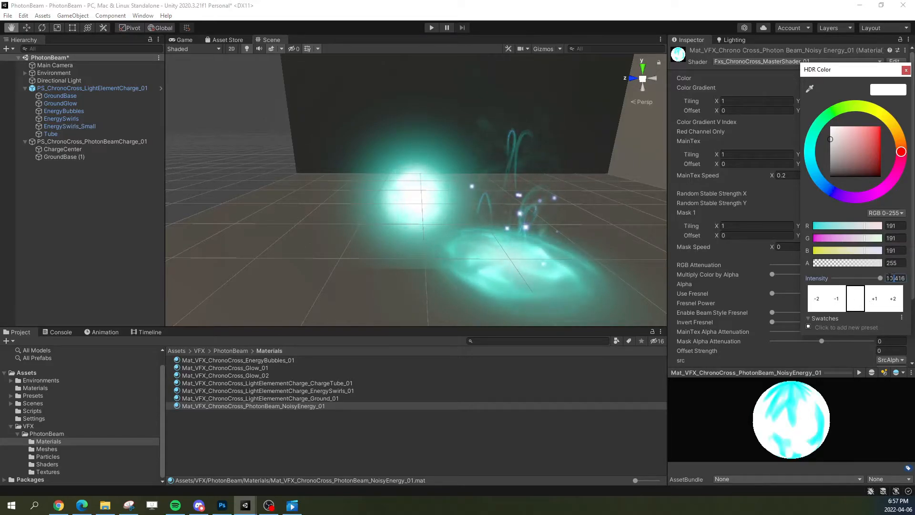
left_click(837, 300)
left_click(837, 301)
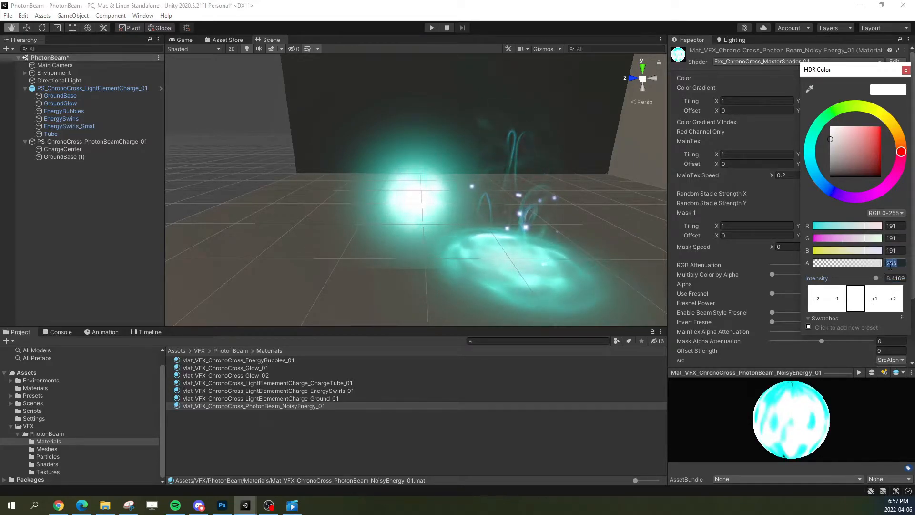
left_click(837, 300)
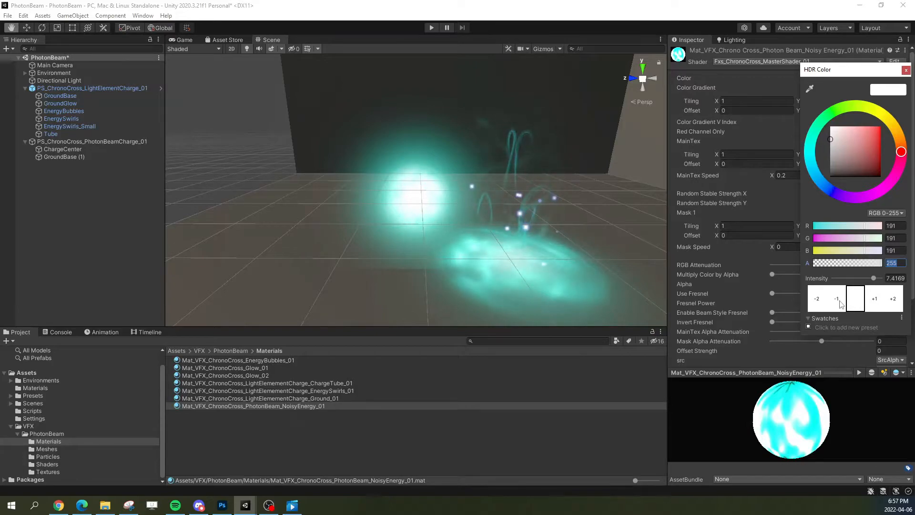
left_click(839, 301)
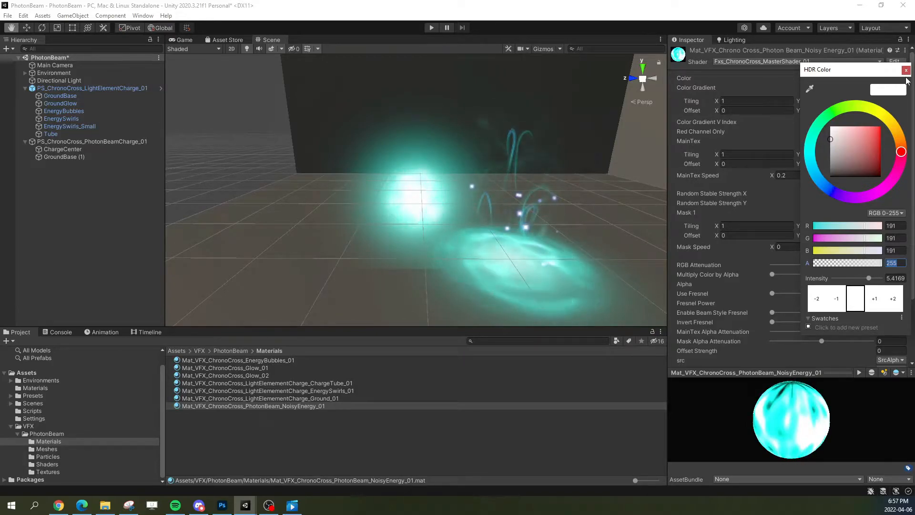
left_click(523, 161)
Step: Raise the starting point of the Start Size curve of GroundBase (1) to about 0.2, then replay the charge and pause it
left_click(523, 161)
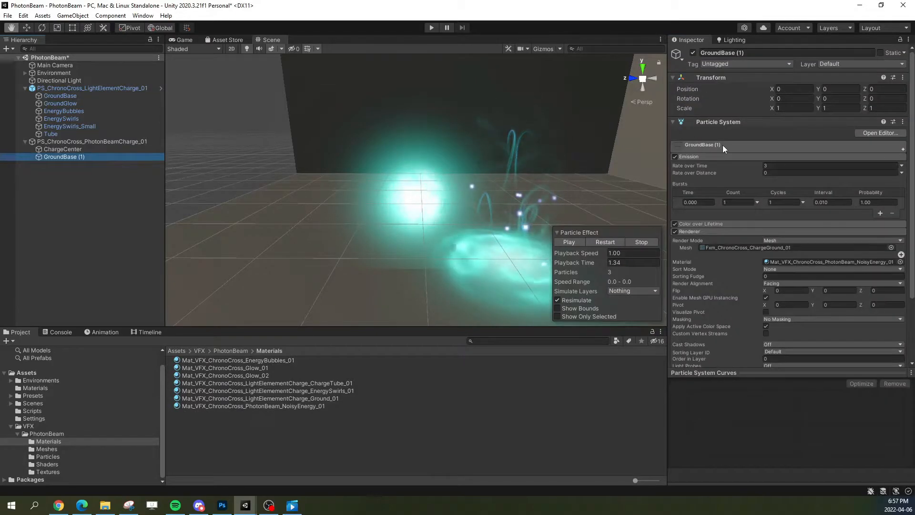
left_click(722, 145)
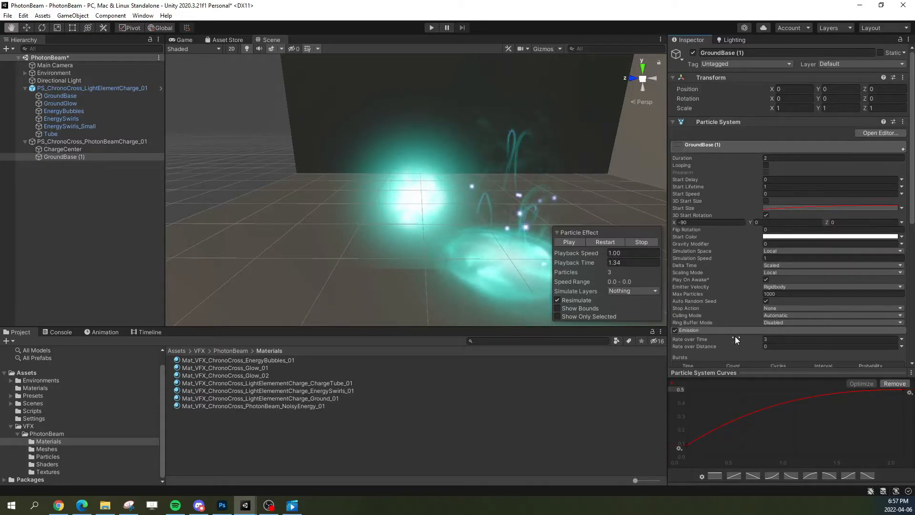
left_click_drag(687, 447, 682, 427)
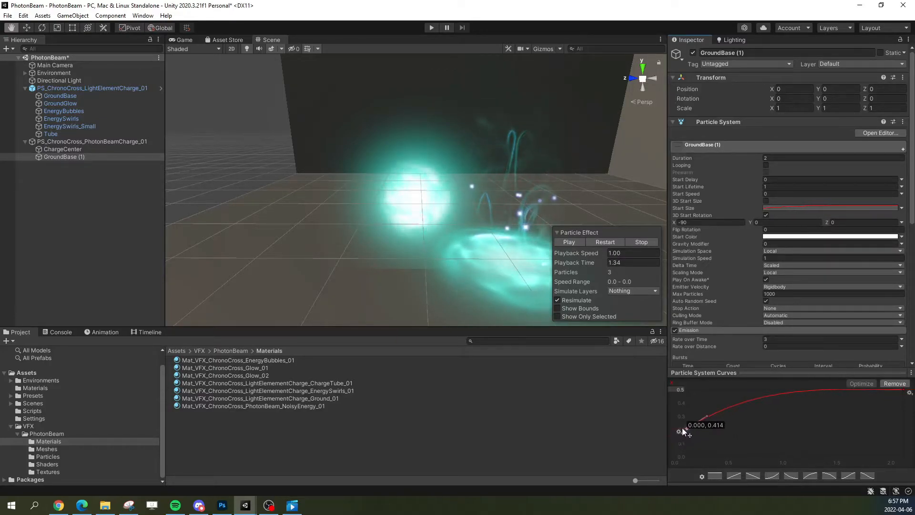
left_click(602, 243)
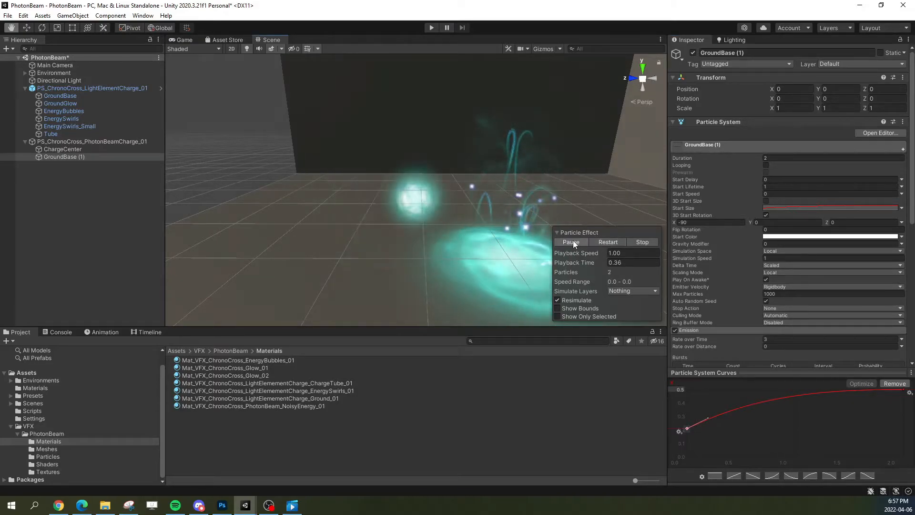
left_click(603, 241)
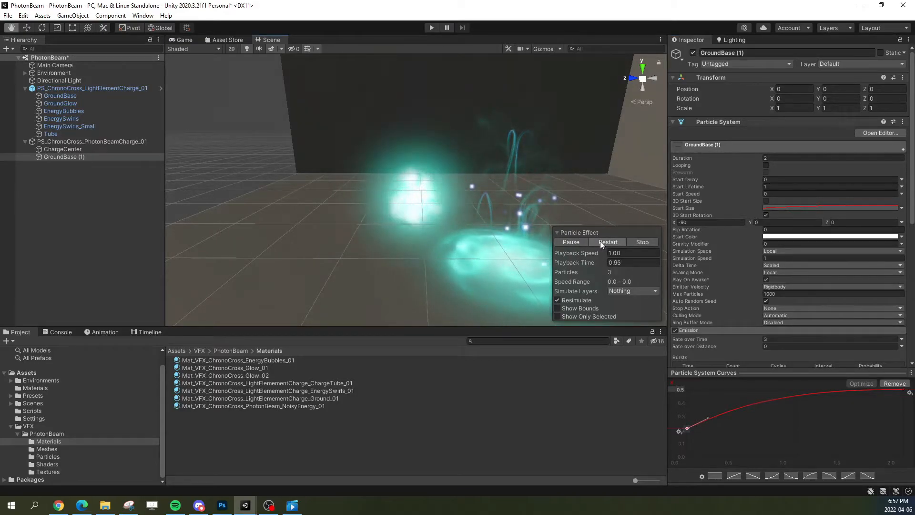
left_click(600, 241)
left_click(578, 241)
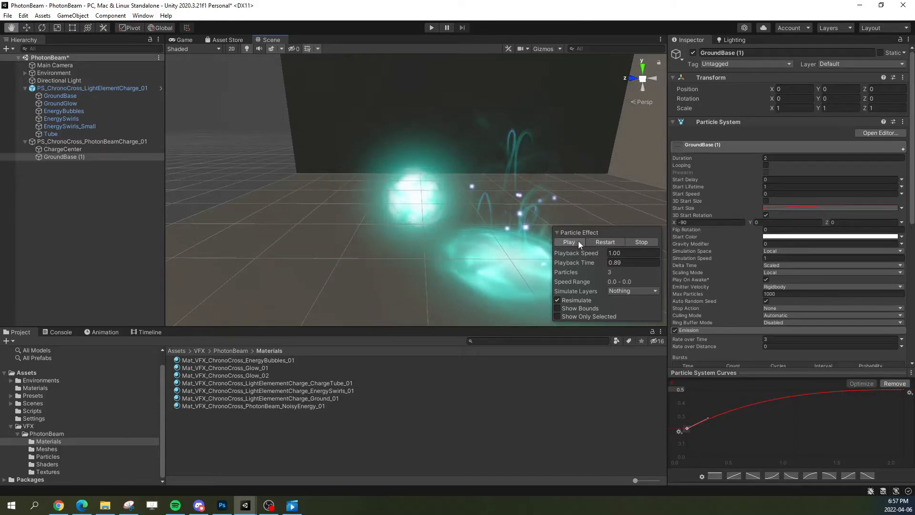
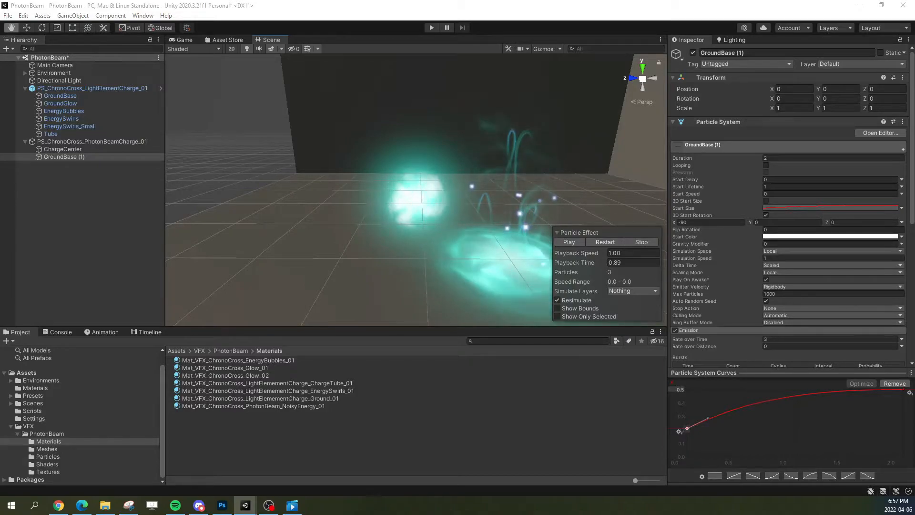
Step: Add Size over Lifetime to GroundBase (1) with a curve easing down from 1 to 0, then replay the charge
left_click(605, 239)
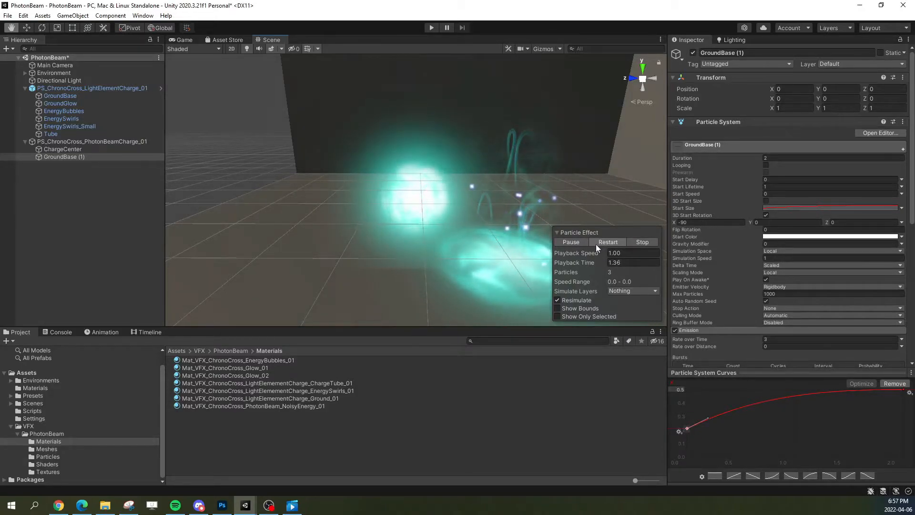
left_click(562, 241)
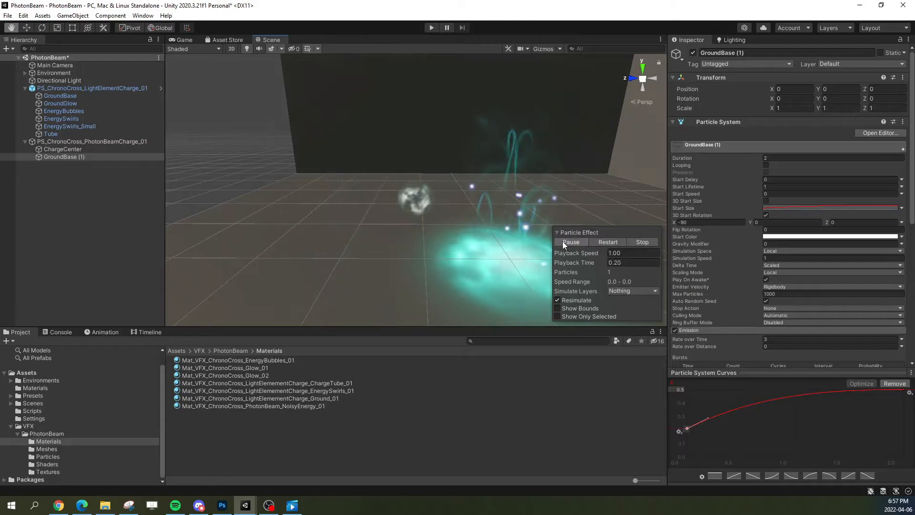
scroll(707, 153, "down", 5)
left_click(703, 156)
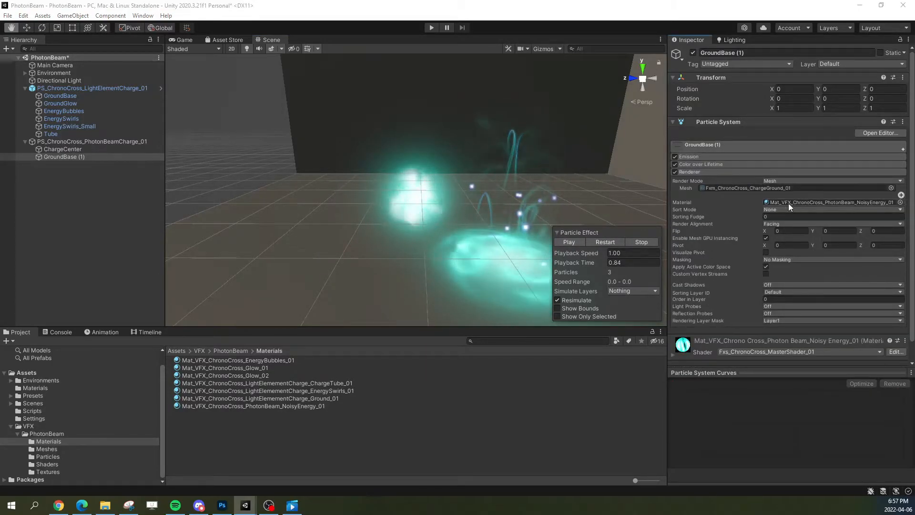
left_click(902, 149)
left_click(842, 252)
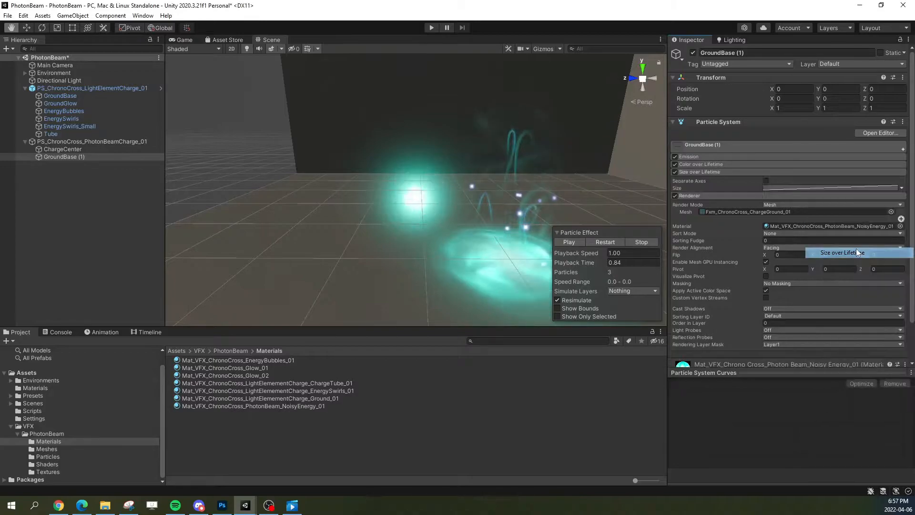
left_click(790, 187)
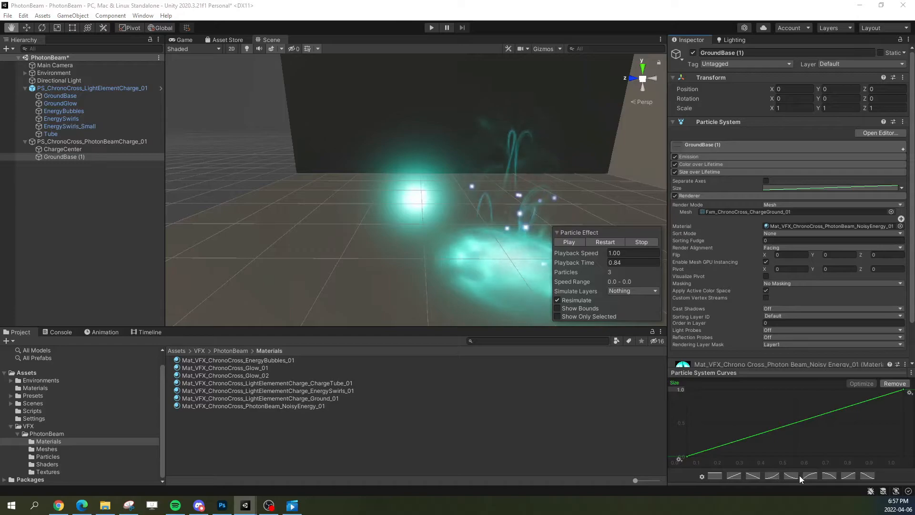
left_click(828, 476)
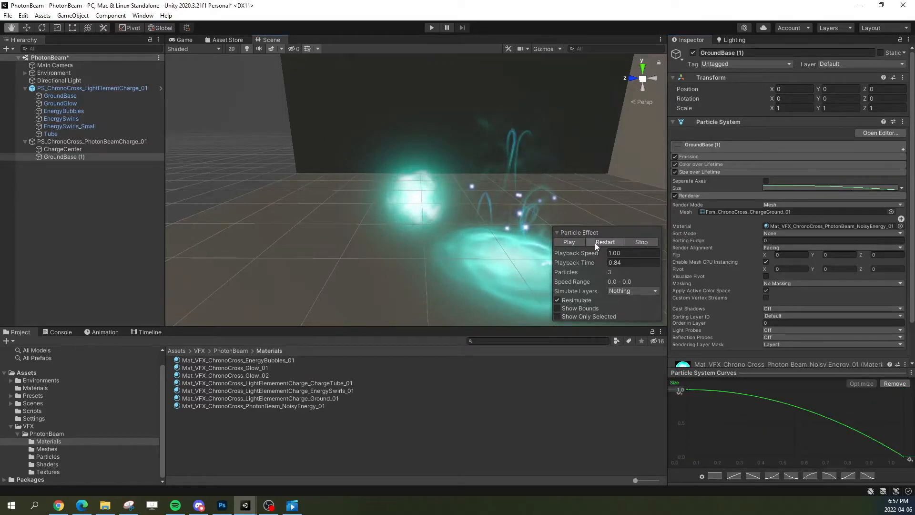
left_click(597, 242)
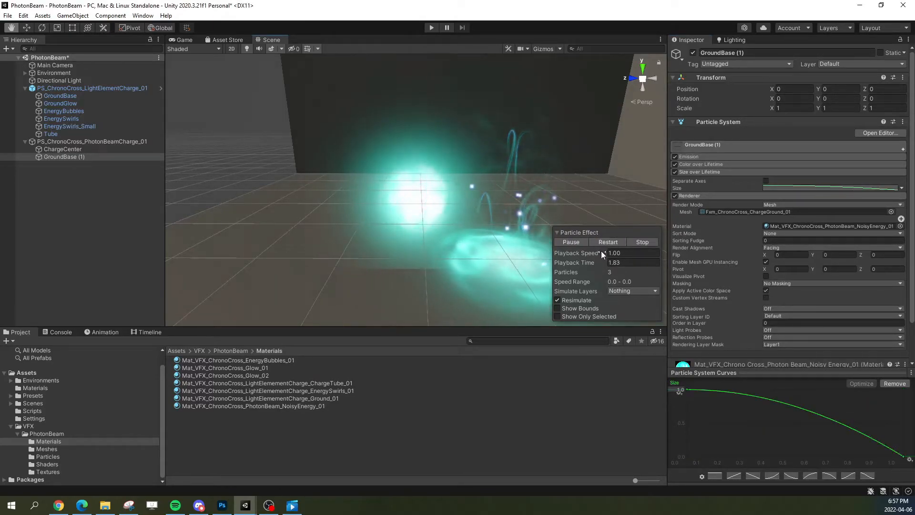
left_click(605, 242)
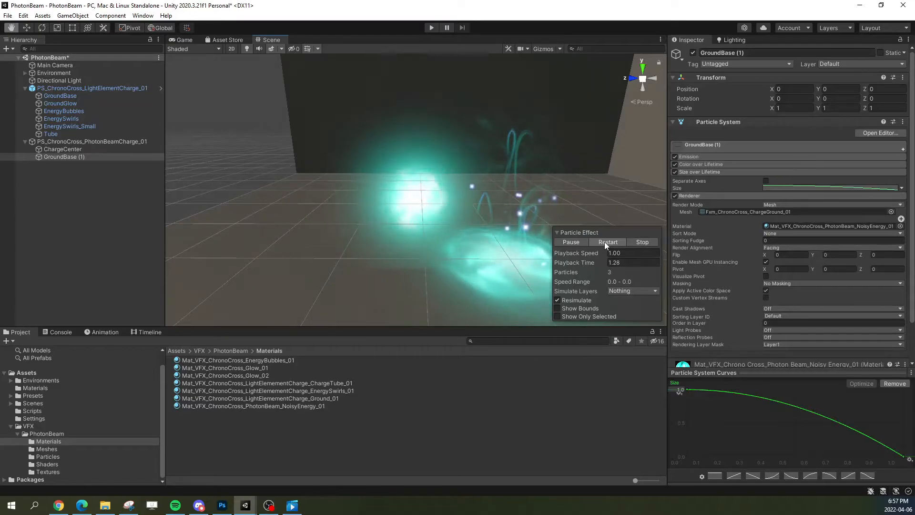
Step: Remove the early opaque alpha key from the Color over Lifetime gradient of GroundBase (1), then replay the charge and pause it
left_click(704, 170)
left_click(787, 164)
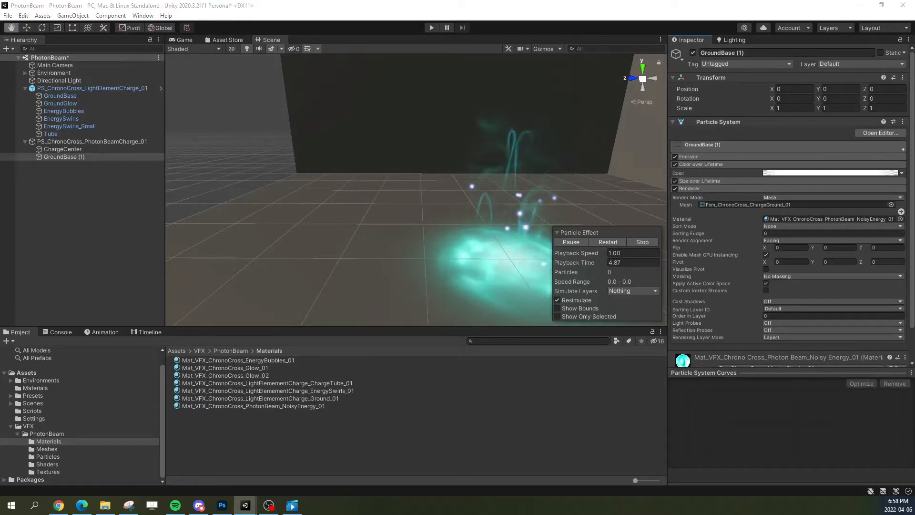
left_click(799, 174)
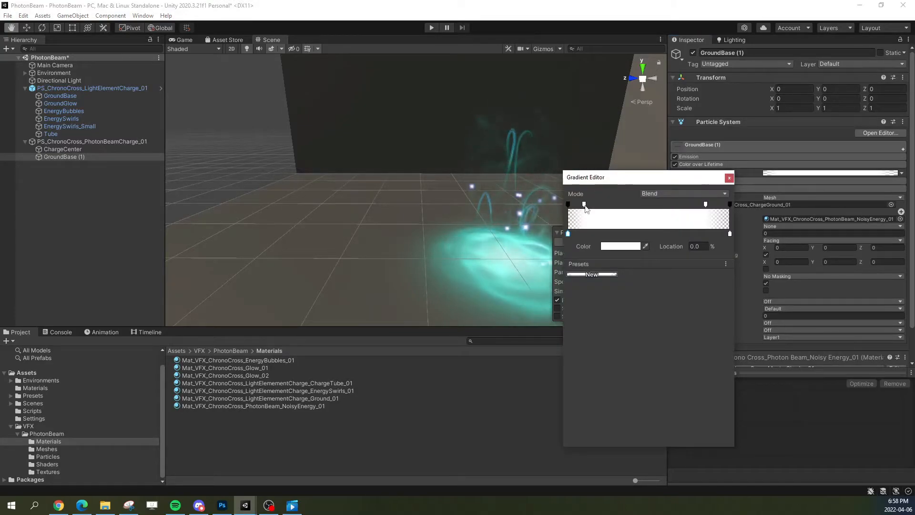
left_click_drag(584, 205, 584, 153)
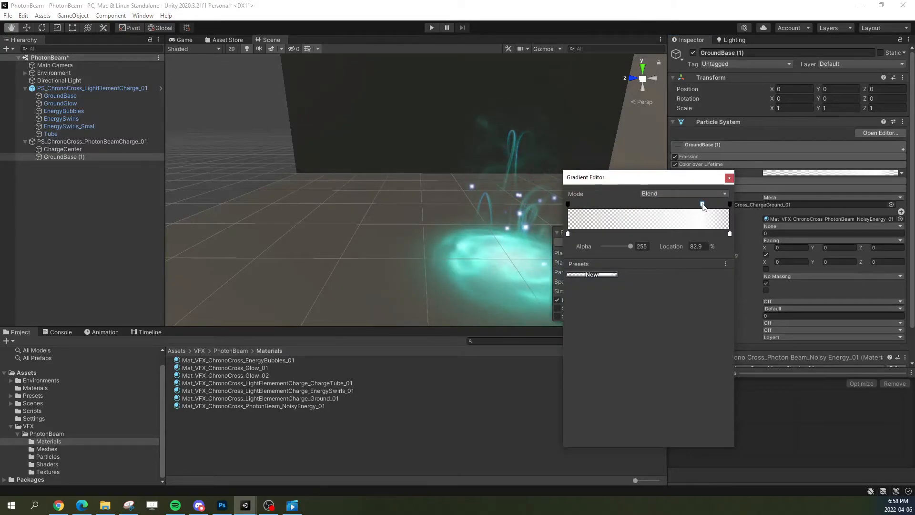
left_click(729, 179)
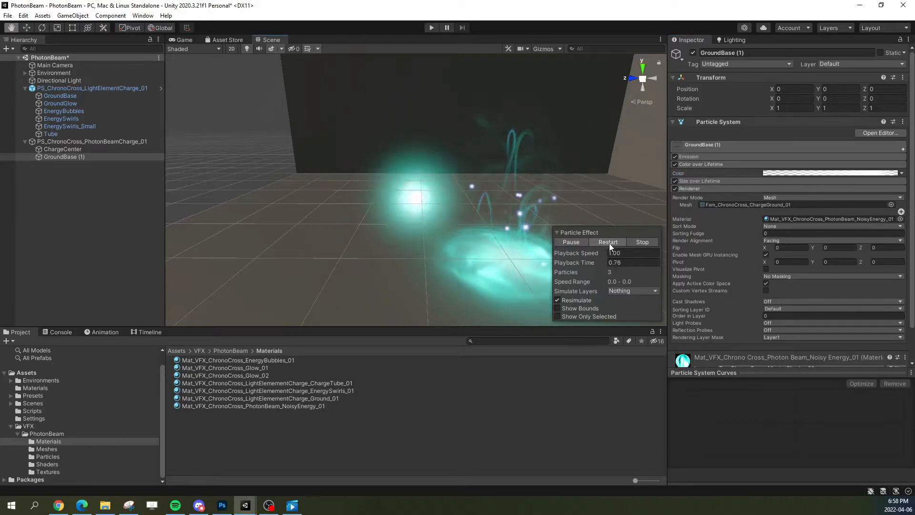
left_click(599, 246)
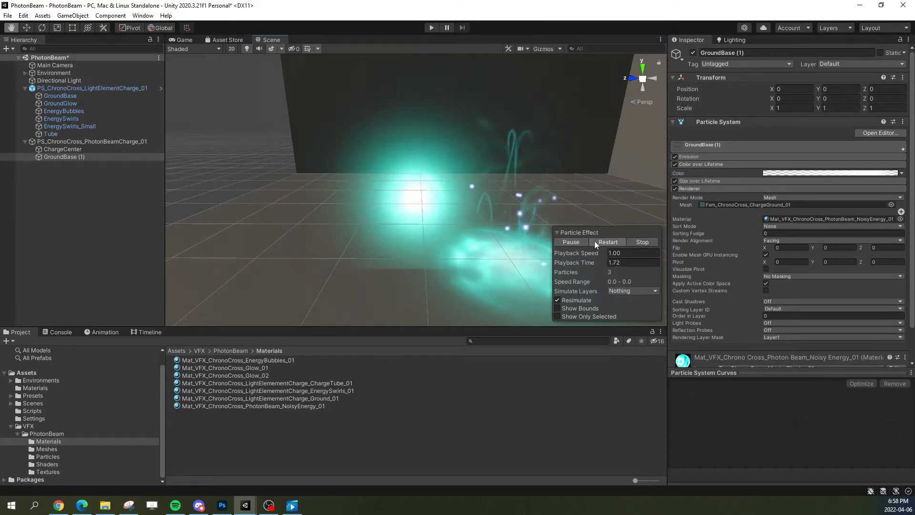
left_click(593, 241)
left_click(570, 241)
Step: Raise the HDR color intensity of Mat_VFX_ChronoCross_PhotonBeam_NoisyEnergy_01 to 9.4169, then replay the charge from GroundBase (1) and pause it
left_click(781, 218)
left_click(319, 406)
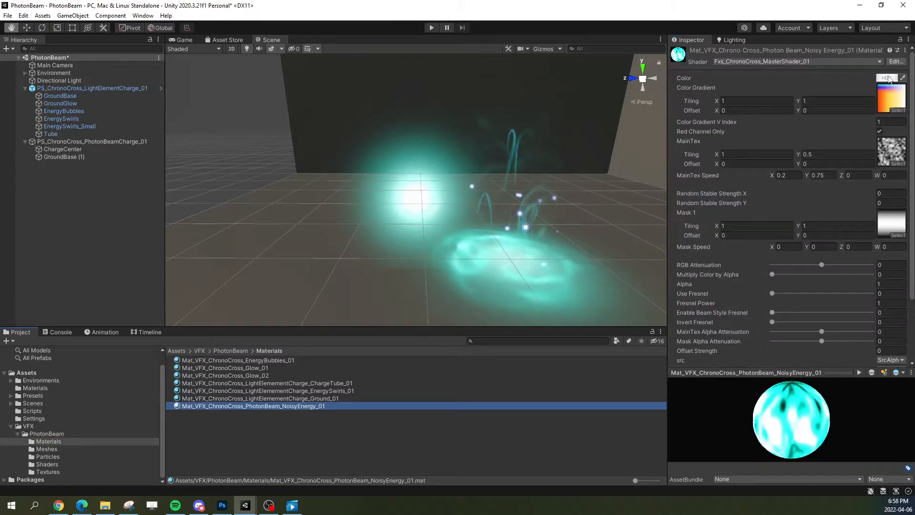
left_click(886, 79)
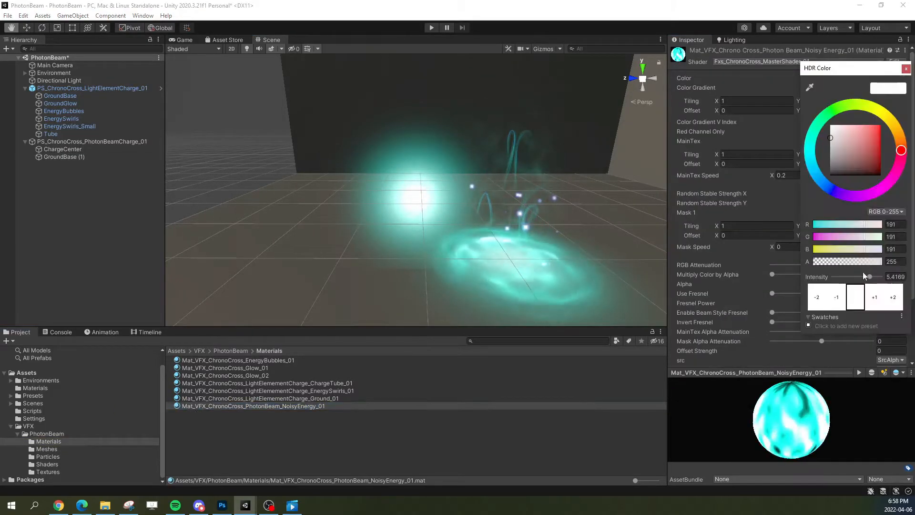
left_click(906, 69)
left_click(61, 157)
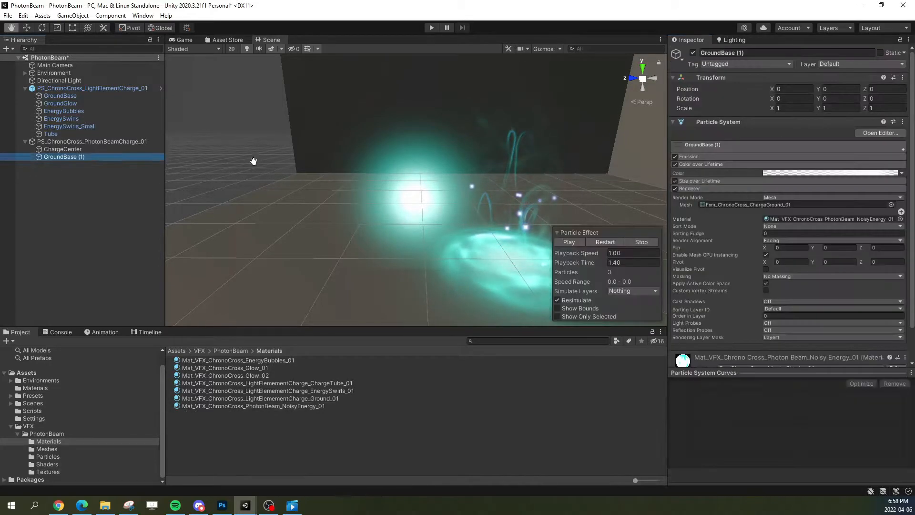
left_click(592, 241)
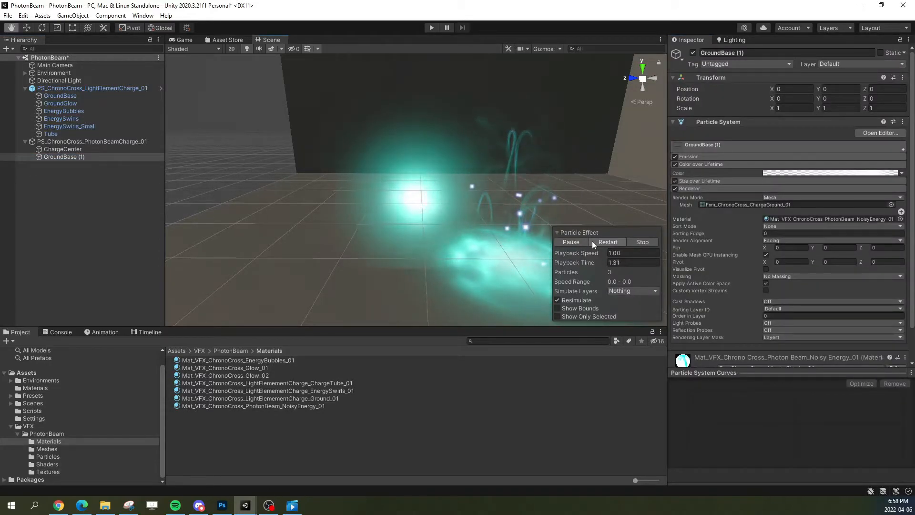
left_click(594, 241)
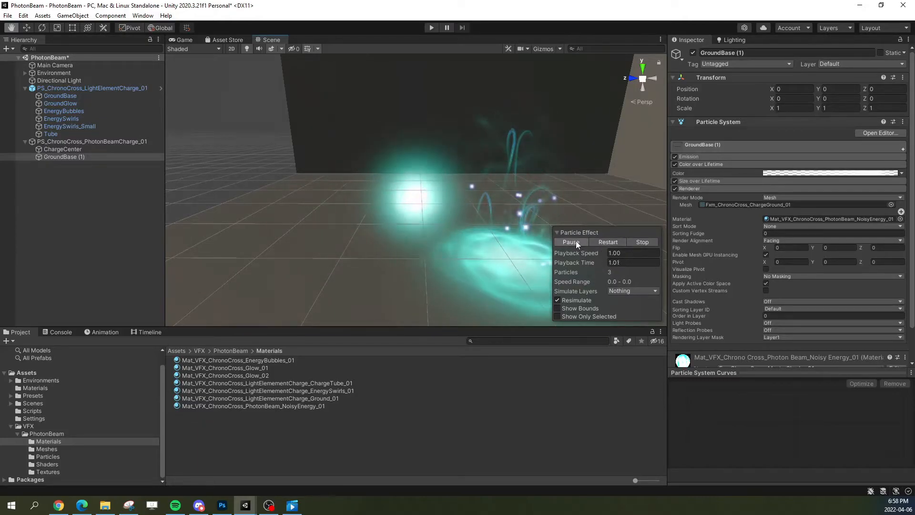
left_click(575, 241)
Step: Check the Color over Lifetime gradient of ChargeCenter and lower its Start Color alpha to about 213
left_click(88, 149)
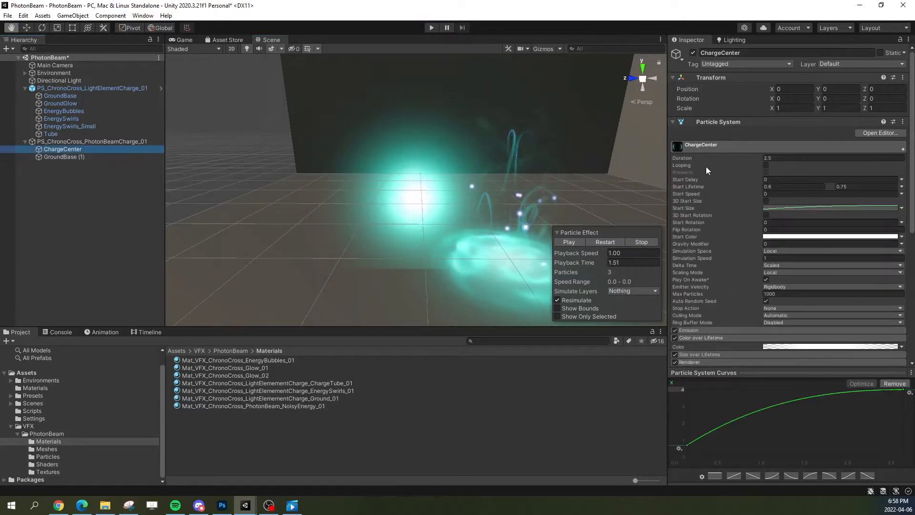
left_click(759, 147)
left_click(781, 173)
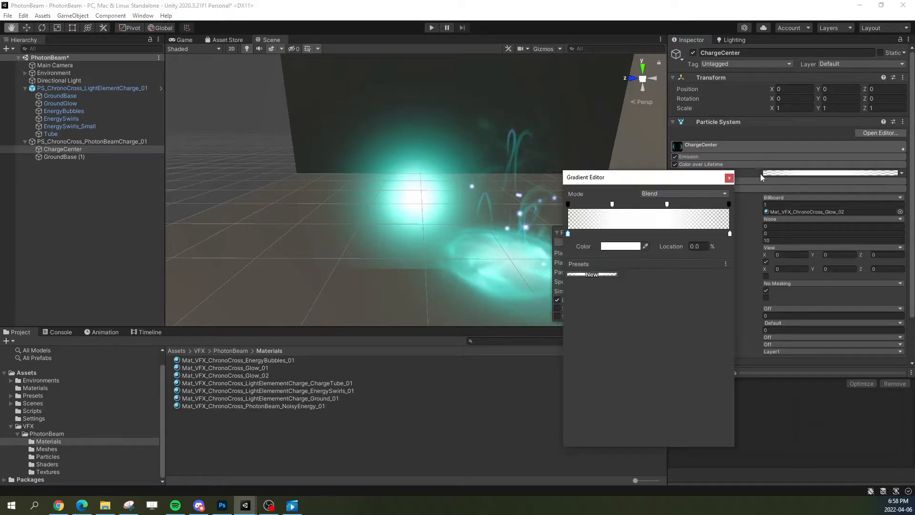
left_click(728, 179)
left_click(733, 144)
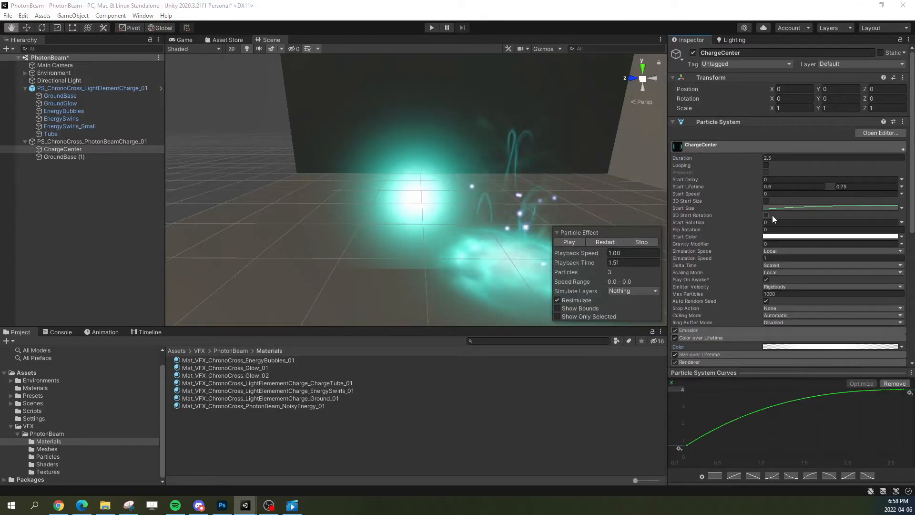
left_click(773, 237)
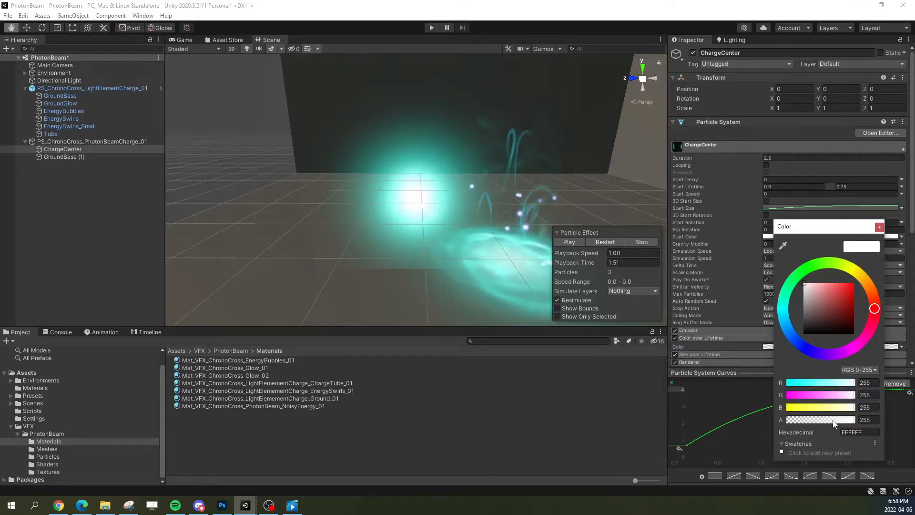
left_click_drag(834, 422, 845, 421)
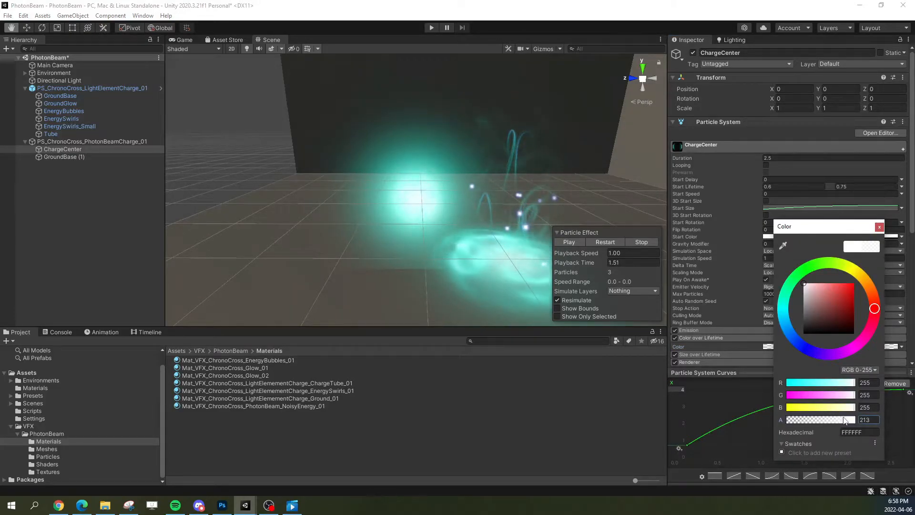
left_click(879, 227)
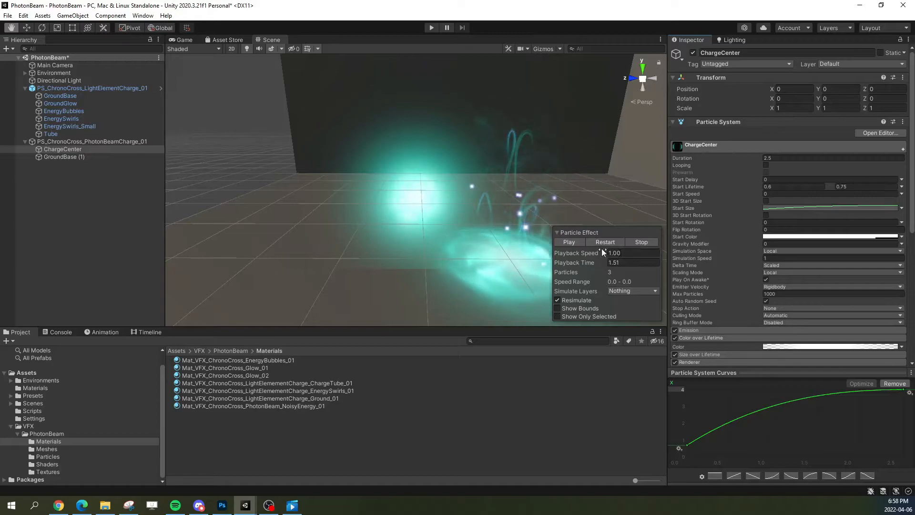
Step: Replay the charge several times, pause it near full size and examine the glow and noisy-energy layers up close
left_click(619, 244)
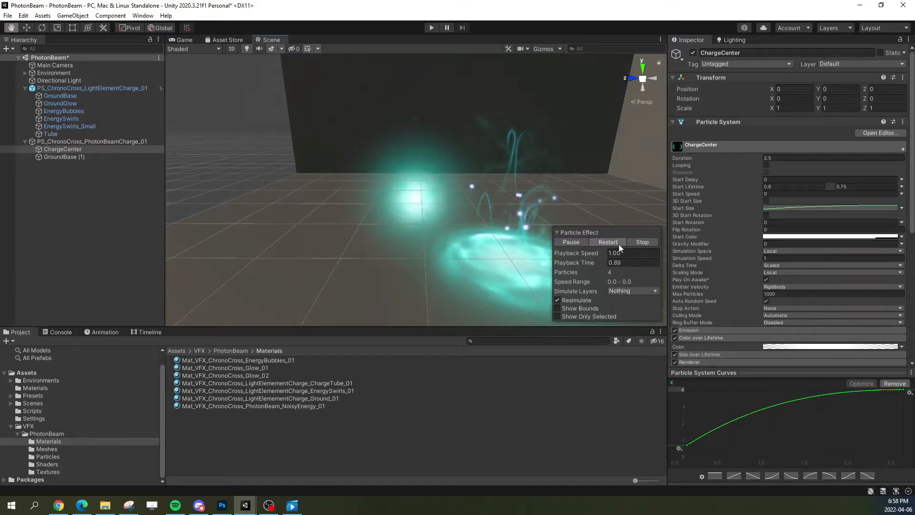
left_click(613, 242)
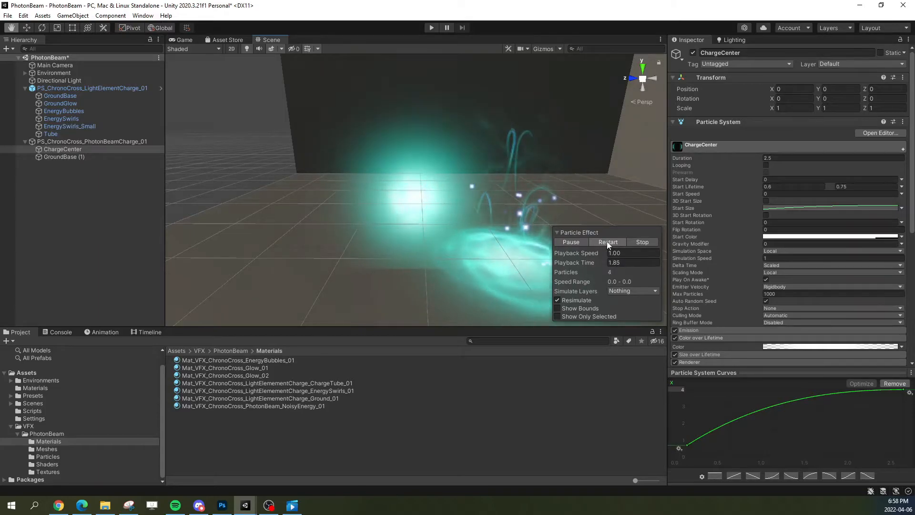
left_click(600, 240)
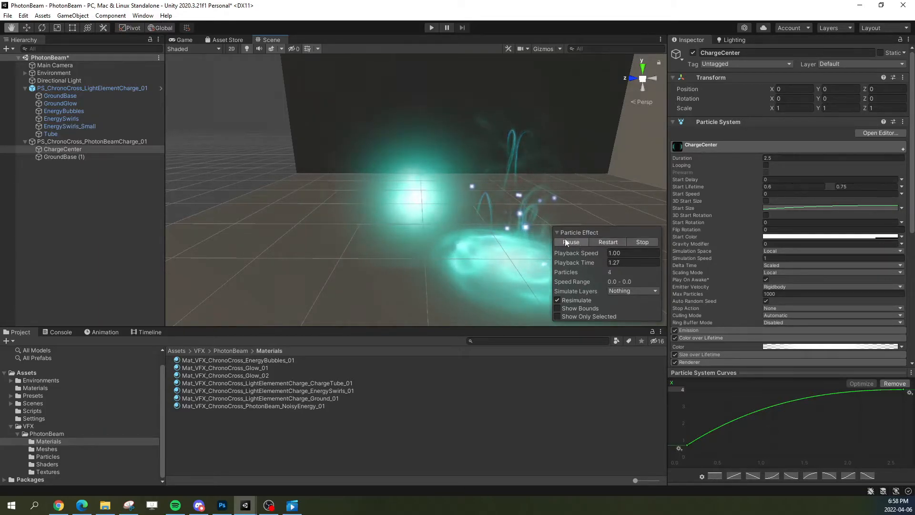
left_click(602, 240)
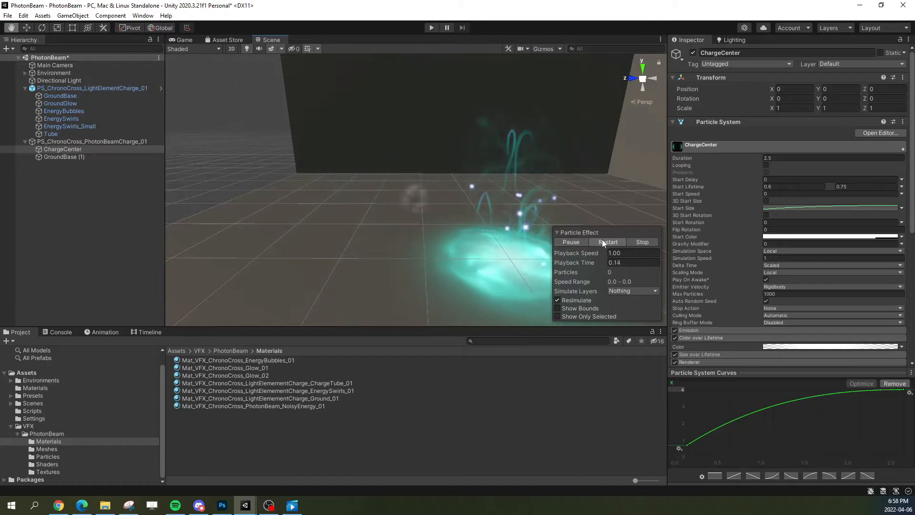
left_click(571, 242)
right_click_drag(524, 228, 492, 223)
key("a")
key("w")
key("d")
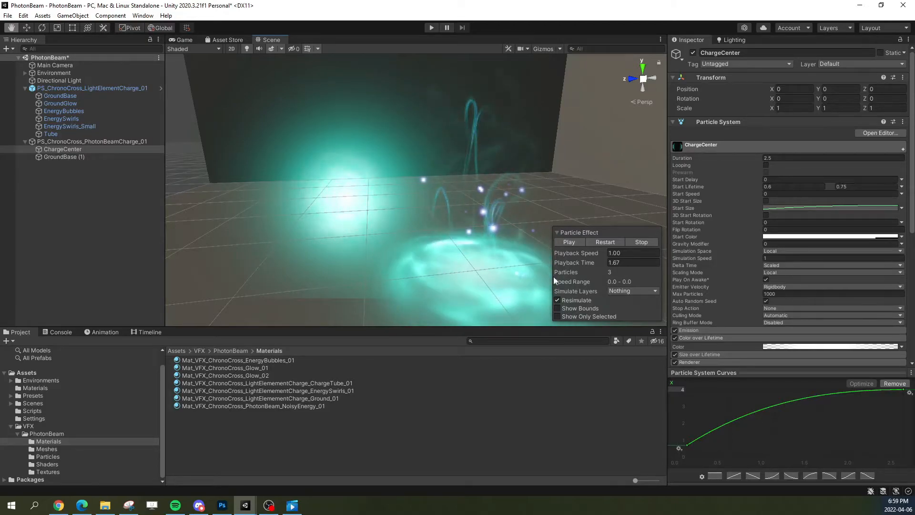
Step: Switch to the ChronoCross reference project and examine the GatheringBubbles layer of PS_ChronoCross_HandCharge_01 around the character
left_click_drag(914, 25, 547, 24)
double_click(639, 22)
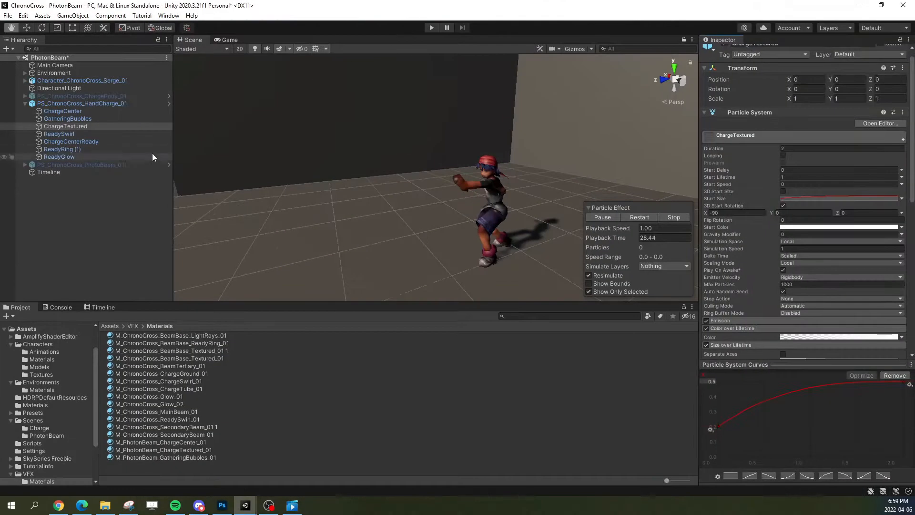
left_click(53, 118)
left_click_drag(473, 185, 525, 148, "alt")
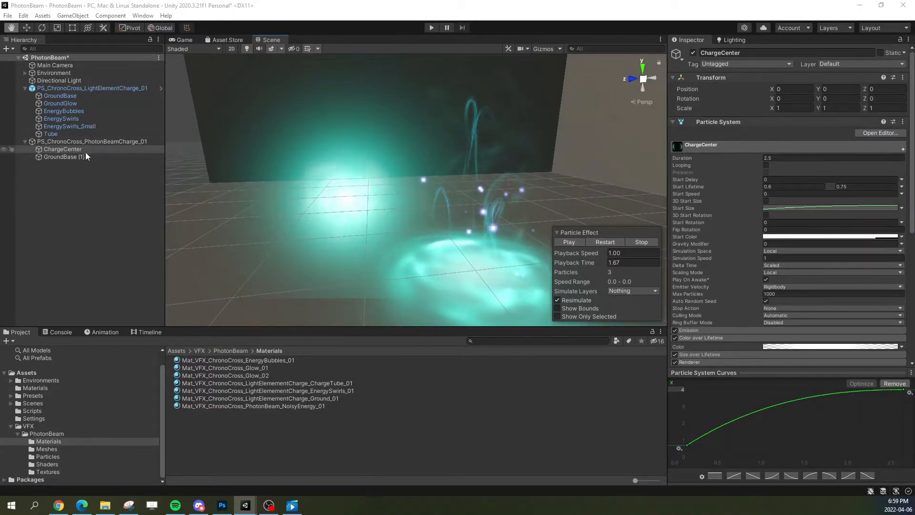
Step: Back in the PhotonBeam project, duplicate EnergyBubbles into PS_ChronoCross_PhotonBeamCharge_01 and rename the copy EnergyBubbles
left_click(58, 161)
left_click(62, 150)
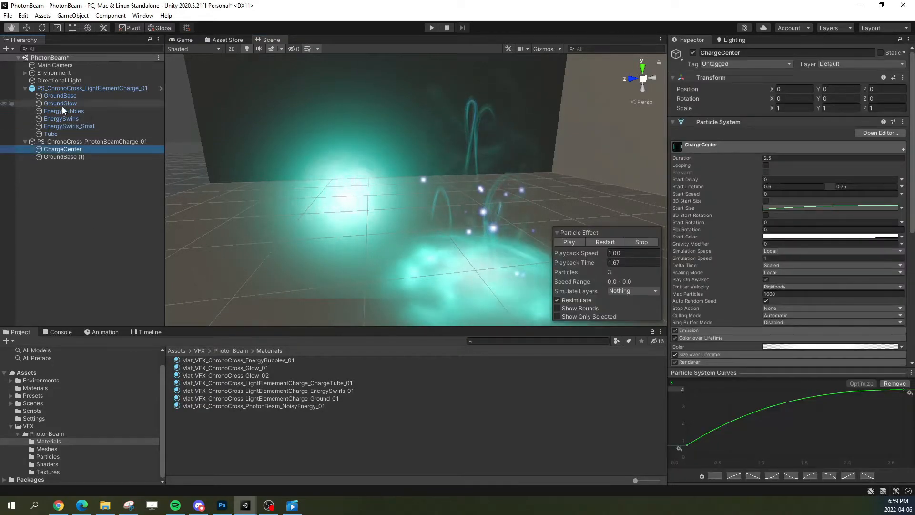
left_click(78, 111)
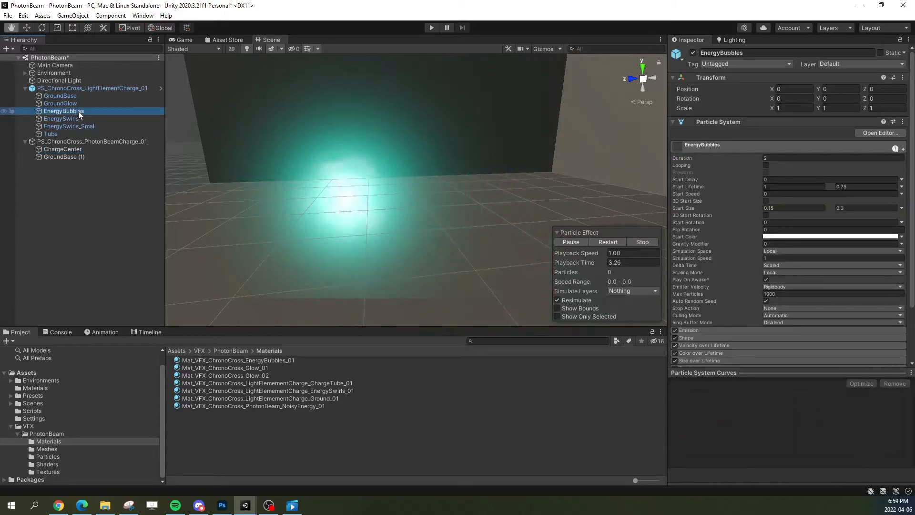
key("ctrl+d")
left_click_drag(75, 141, 77, 149)
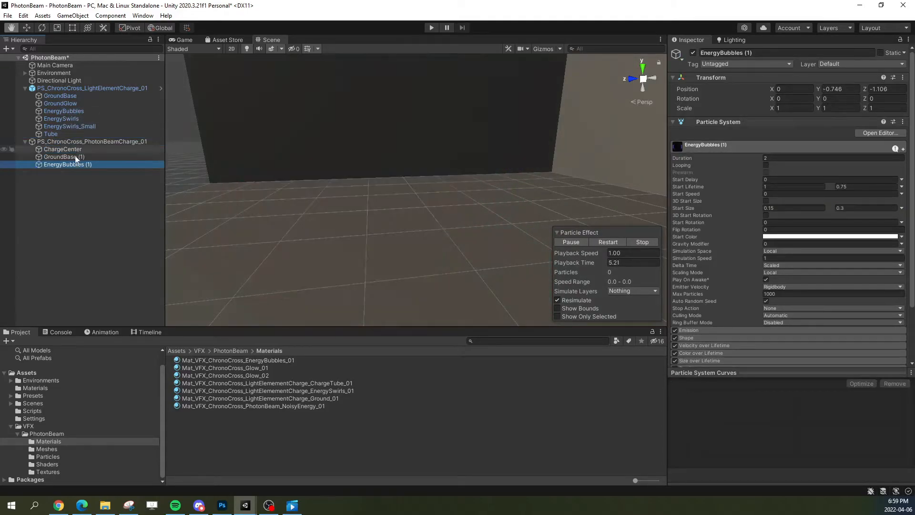
left_click(98, 163)
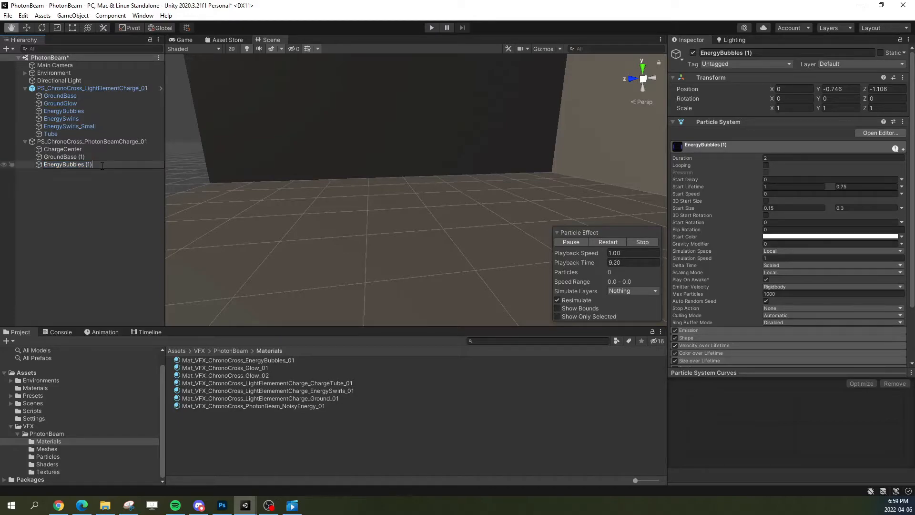
left_click(88, 157)
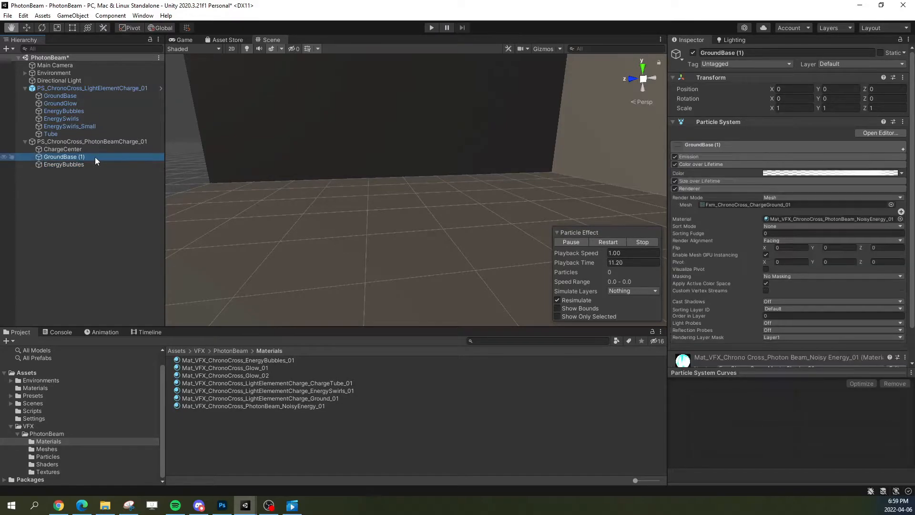
Step: Rename GroundBase (1) under PS_ChronoCross_PhotonBeamCharge_01 to GroundBase
key("F2")
left_click_drag(77, 158, 97, 159)
key("BackSpace")
Step: Zero the Y and Z position of EnergyBubbles in PS_ChronoCross_PhotonBeamCharge_01 so it sits at the charge's centre
left_click(94, 164)
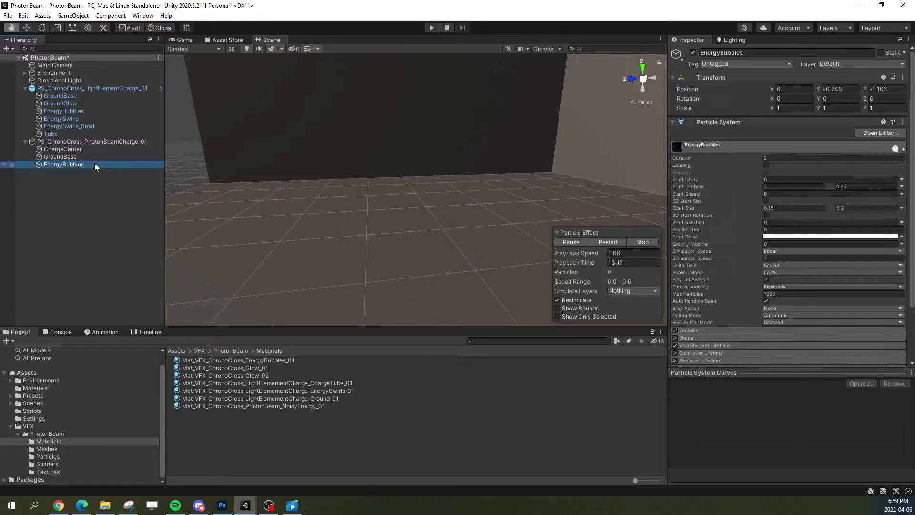
left_click(605, 242)
left_click(574, 242)
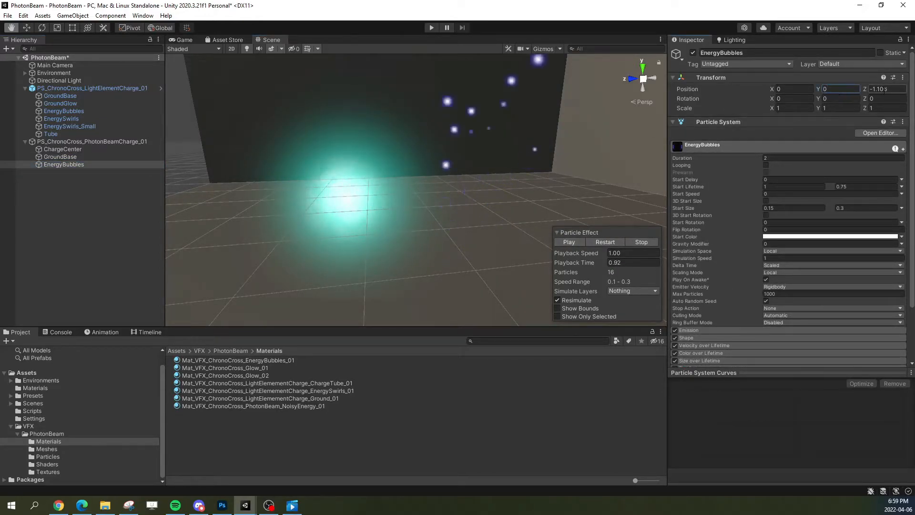
key("w")
mouse_move(469, 181)
right_mouse_down()
mouse_move(445, 174)
mouse_move(468, 162)
mouse_move(533, 202)
mouse_move(474, 196)
right_mouse_up()
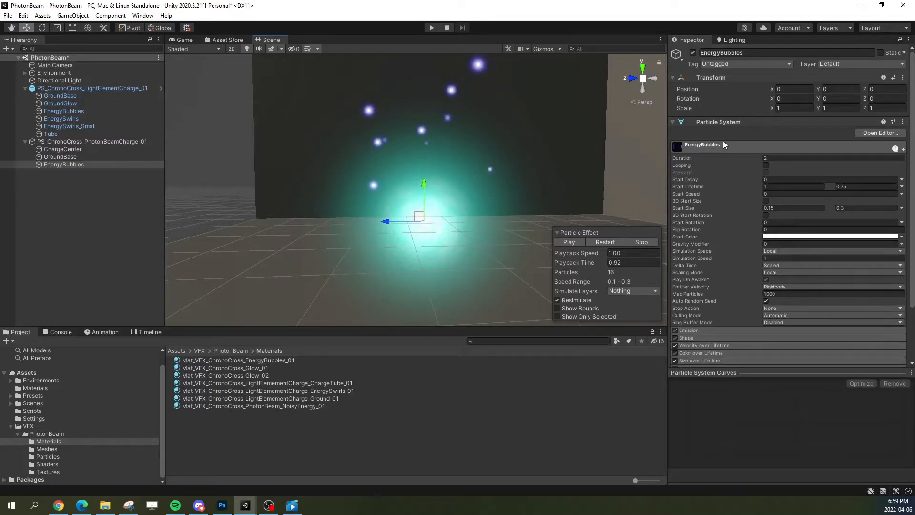
Step: Change the EnergyBubbles emitter shape from Cone to Sphere, preview it and disable Velocity over Lifetime
left_click(745, 144)
left_click(781, 173)
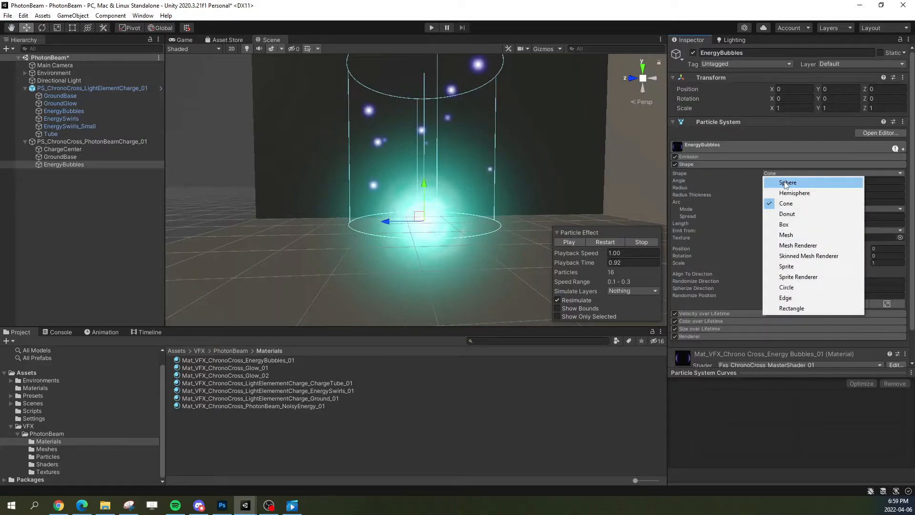
left_click(787, 183)
left_click_drag(519, 157, 338, 116, "alt")
left_click(601, 241)
left_click(579, 244)
left_click_drag(430, 199, 465, 200, "alt")
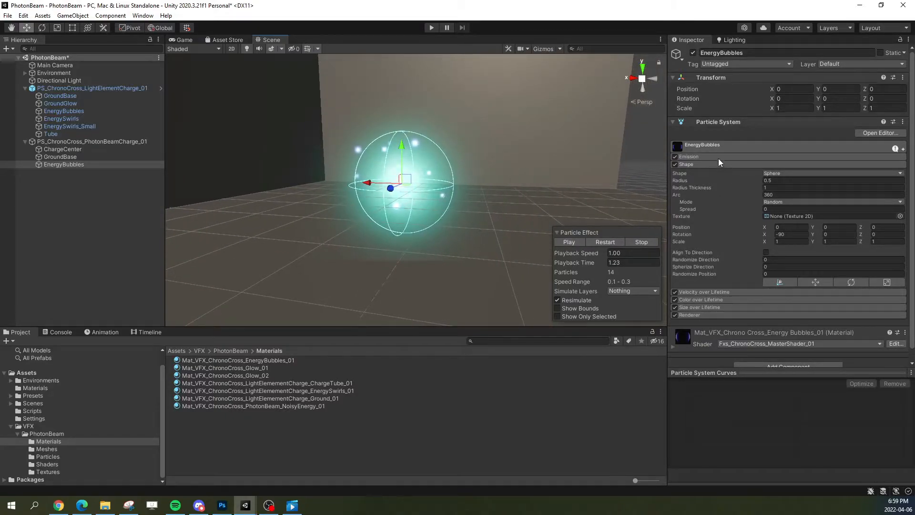
left_click(716, 164)
left_click(675, 172)
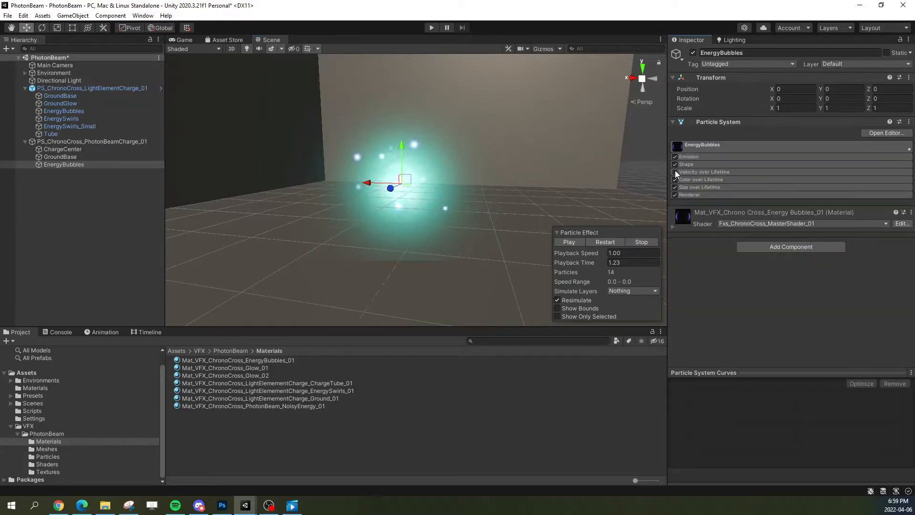
Step: Try a Start Speed of 1 on EnergyBubbles and replay the charge
left_click(700, 145)
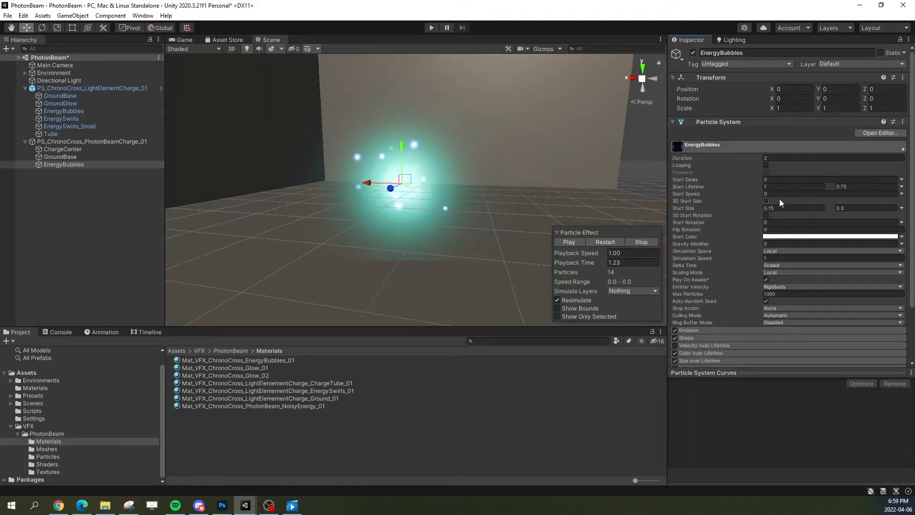
left_click(805, 194)
type("1")
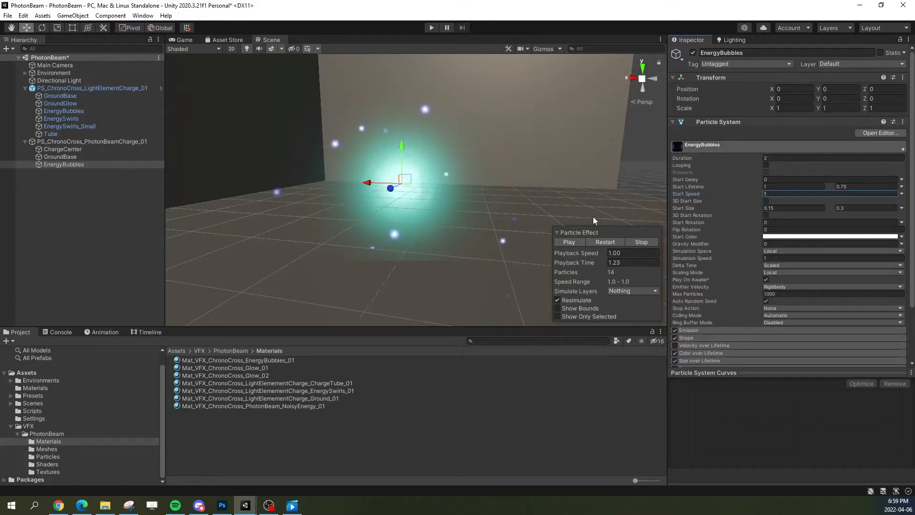
key("Return")
left_click(604, 243)
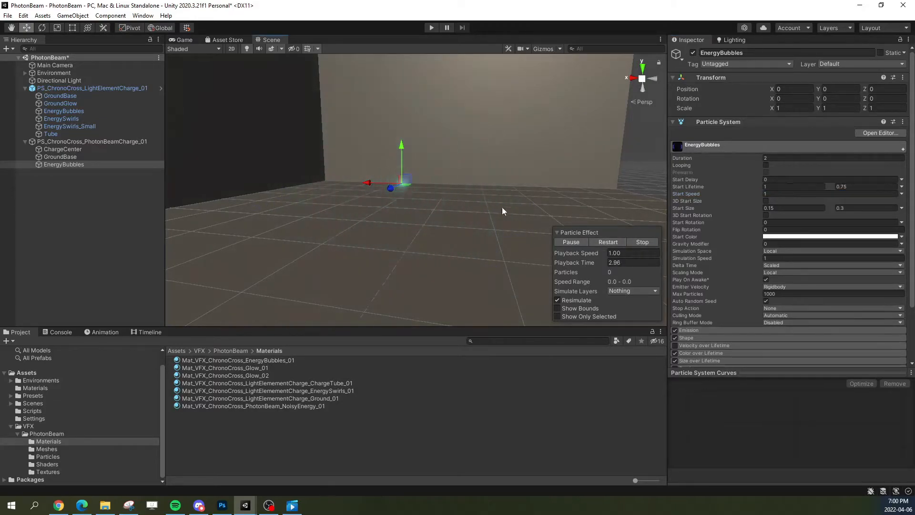
left_click(607, 240)
left_click(575, 242)
Step: Set the EnergyBubbles Start Speed to -1 and replay the charge, pausing it partway
left_click(765, 194)
type("-1")
key("Return")
left_click(607, 242)
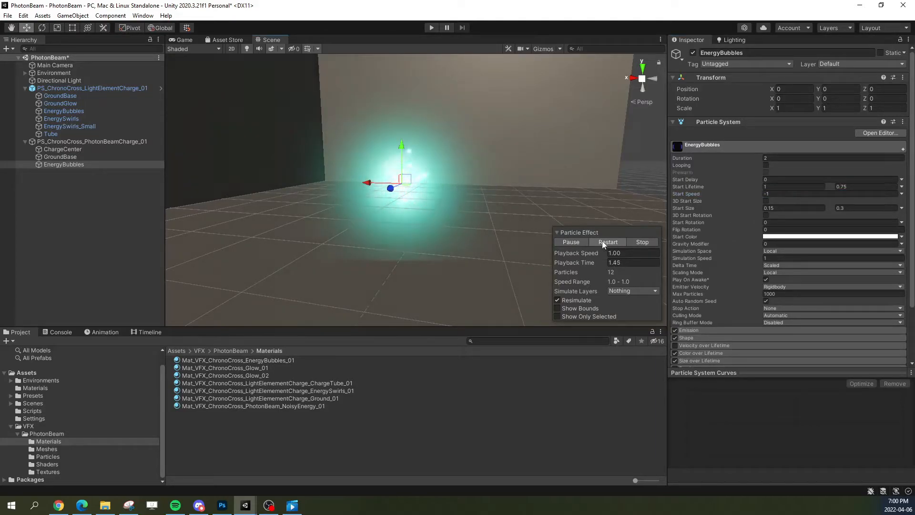
left_click(607, 241)
left_click(568, 241)
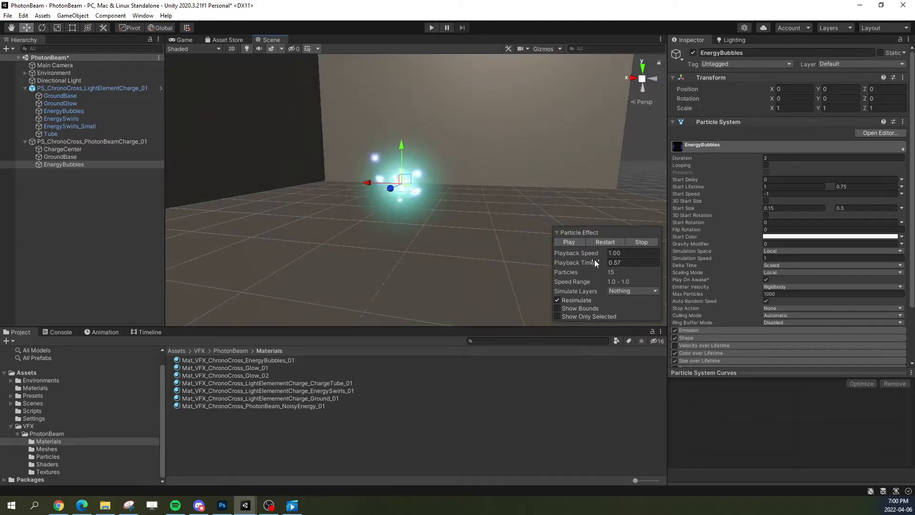
Step: Set the Radius Thickness of the EnergyBubbles sphere shape to 0.3 and inspect the emission shell
left_click(702, 144)
left_click(688, 164)
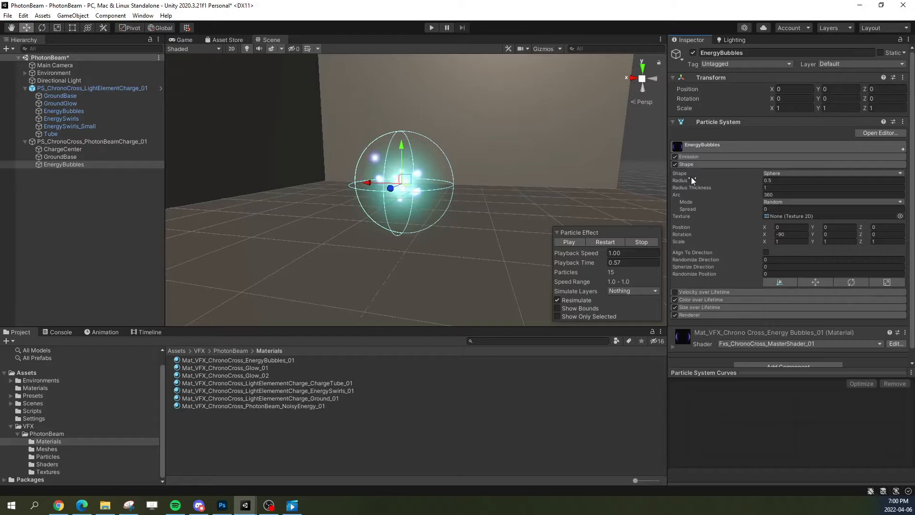
left_click(767, 188)
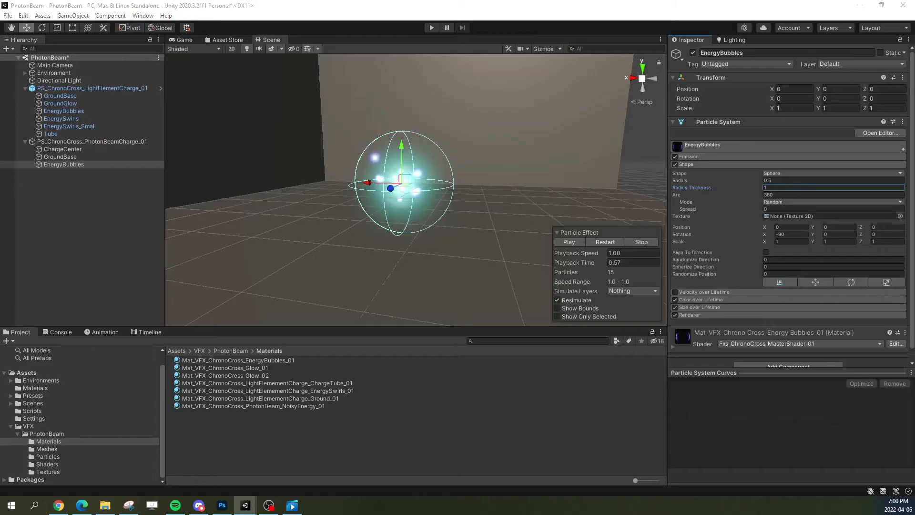
left_click_drag(799, 189, 715, 186)
type(".3")
right_click_drag(480, 218, 495, 206)
key("w")
key("a")
key("d")
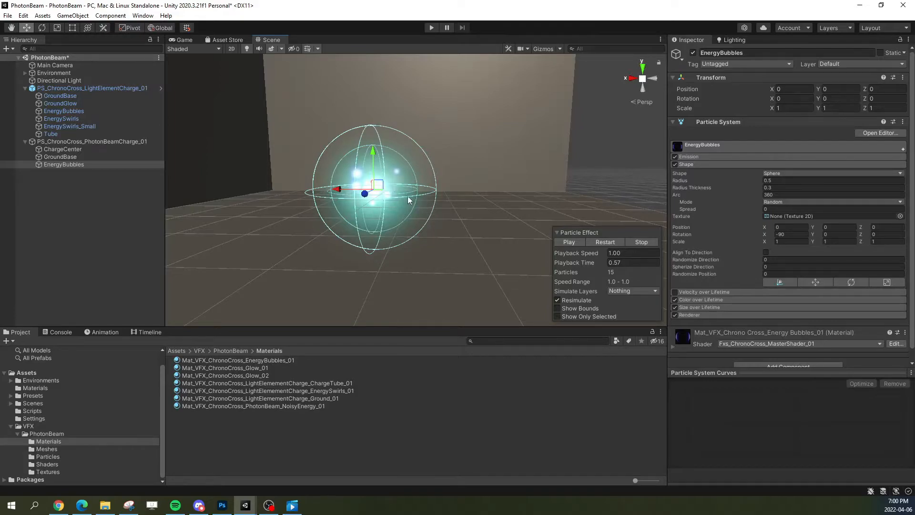
Step: Enlarge the EnergyBubbles sphere shape to a Radius of 2 and replay the charge
left_click(783, 181)
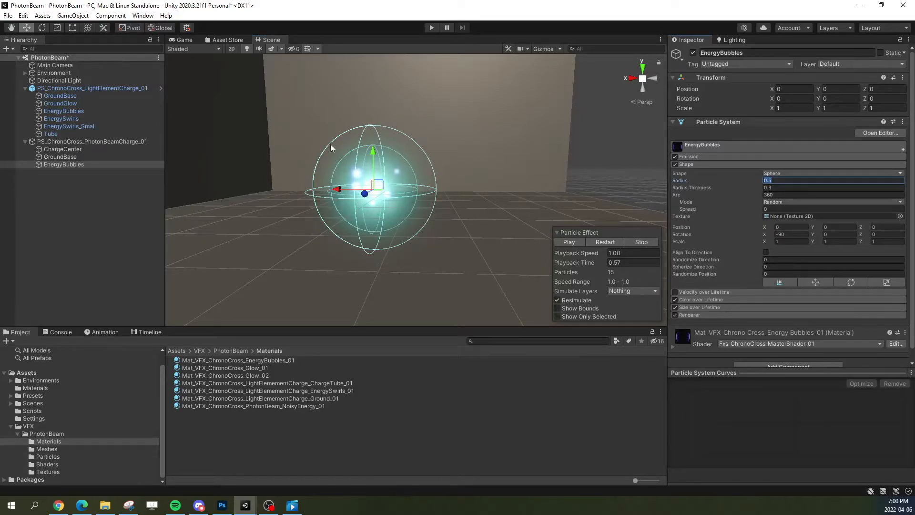
type("2")
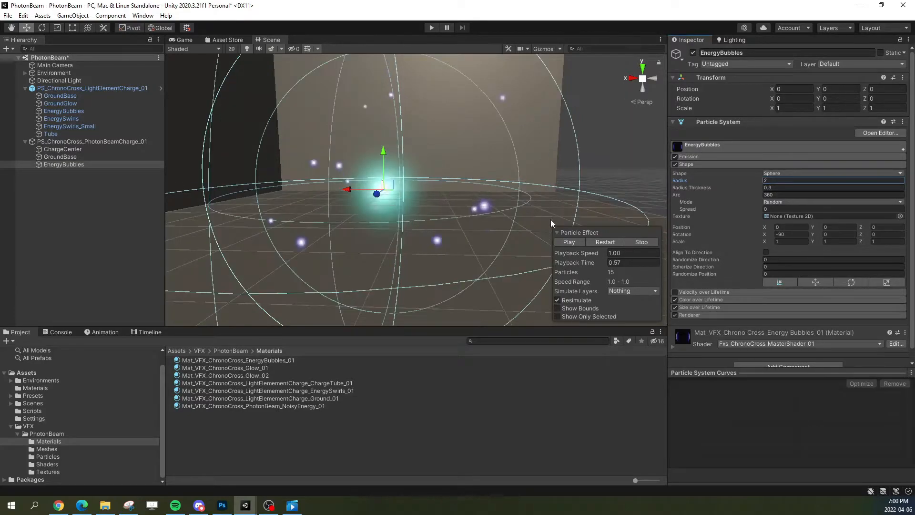
left_click_drag(599, 237, 579, 231, "alt")
left_click(595, 242)
left_click_drag(577, 191, 553, 182, "alt")
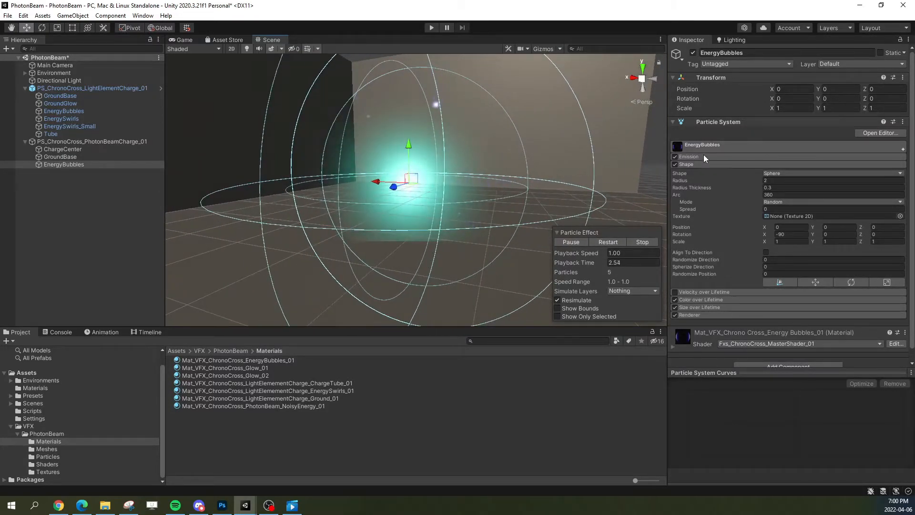
left_click(699, 165)
left_click(603, 242)
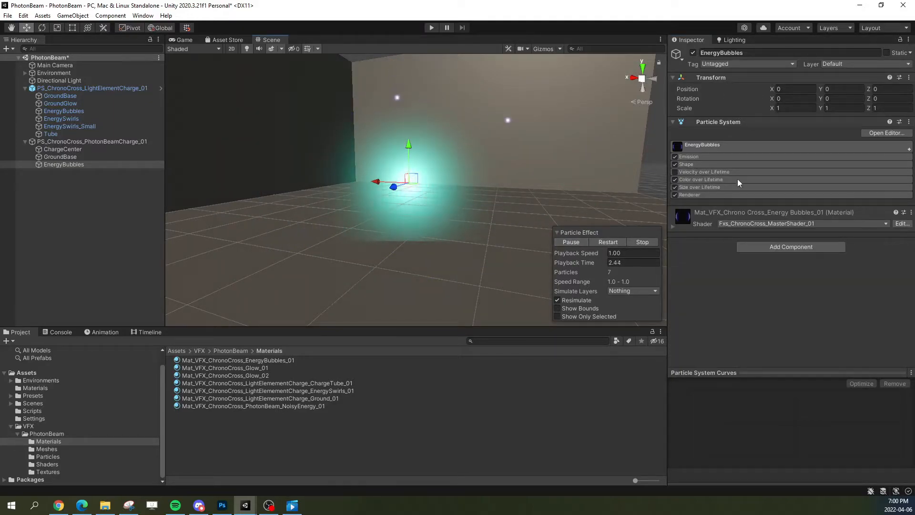
Step: Set the EnergyBubbles Start Speed to -2 and replay the charge, pausing it partway
left_click(710, 145)
left_click(780, 194)
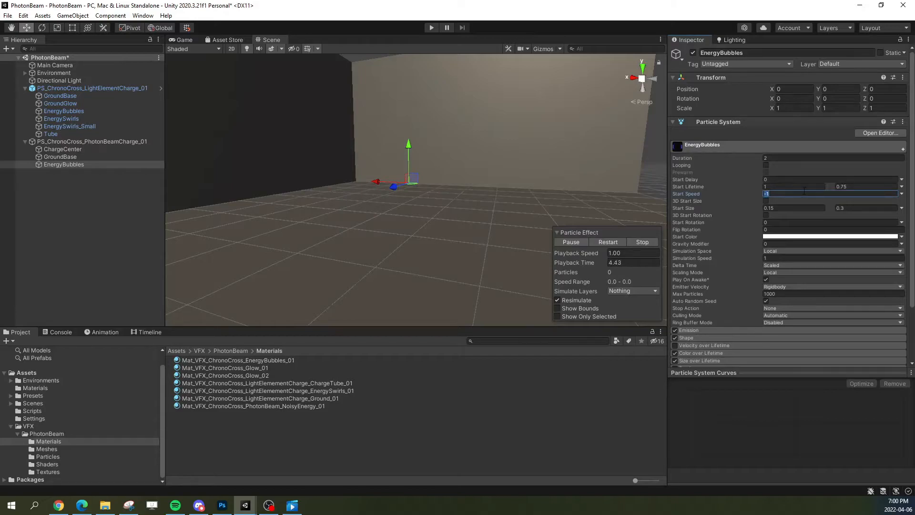
type("-2")
left_click(620, 242)
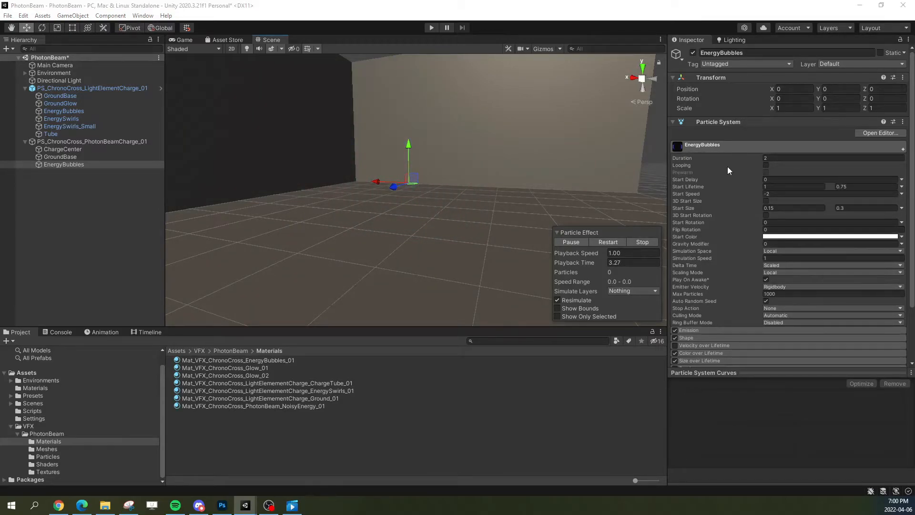
left_click(599, 241)
left_click(576, 241)
left_click(728, 145)
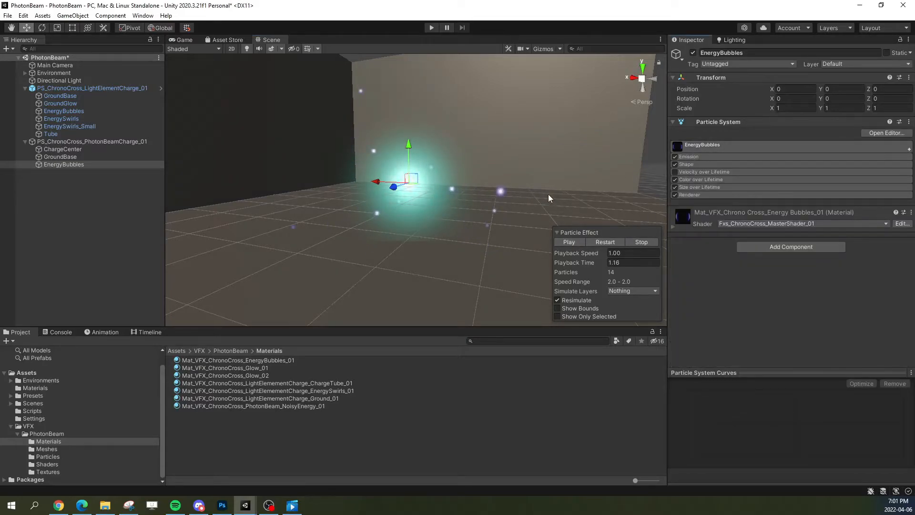
Step: Raise the EnergyBubbles emission Rate over Time to 30 and preview the result
right_click_drag(508, 195, 488, 191)
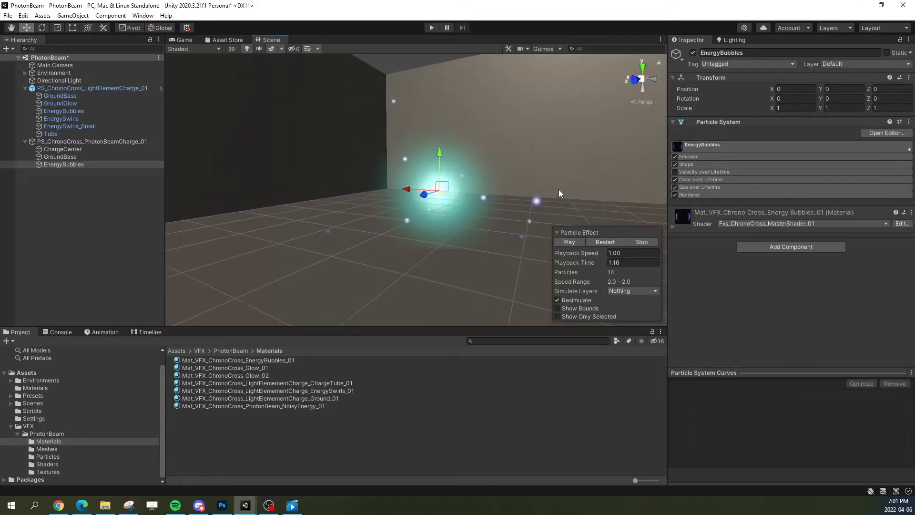
left_click(685, 156)
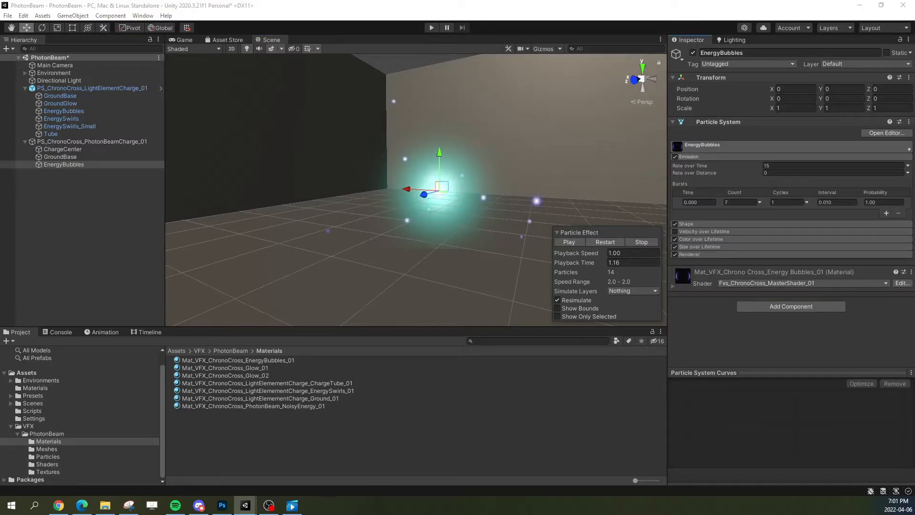
left_click(853, 166)
type("30")
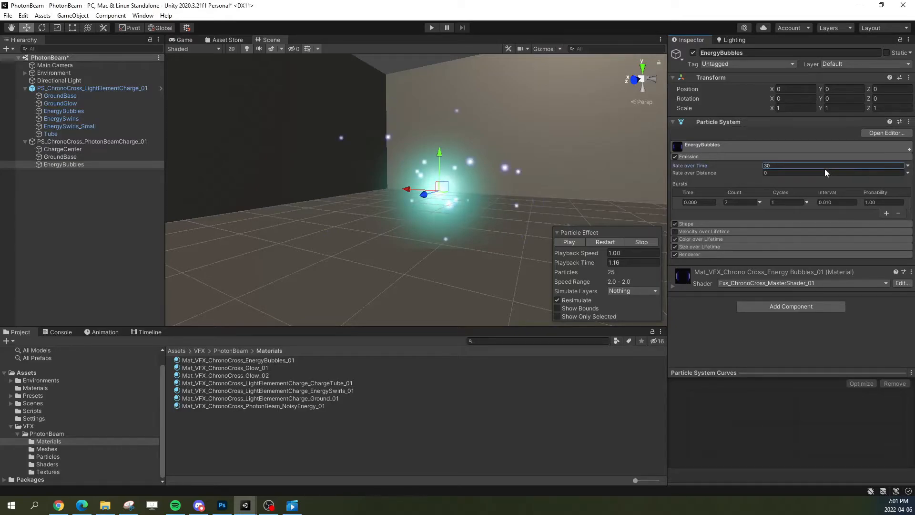
left_click(609, 242)
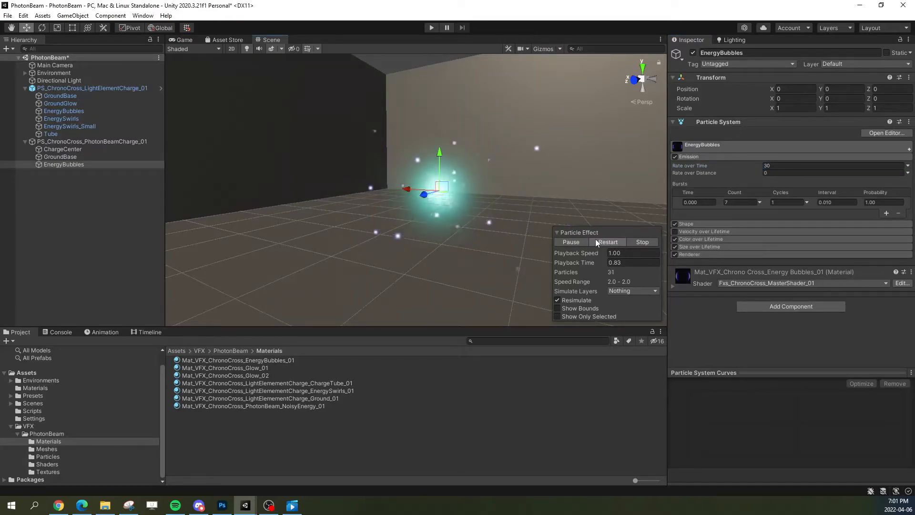
left_click(569, 241)
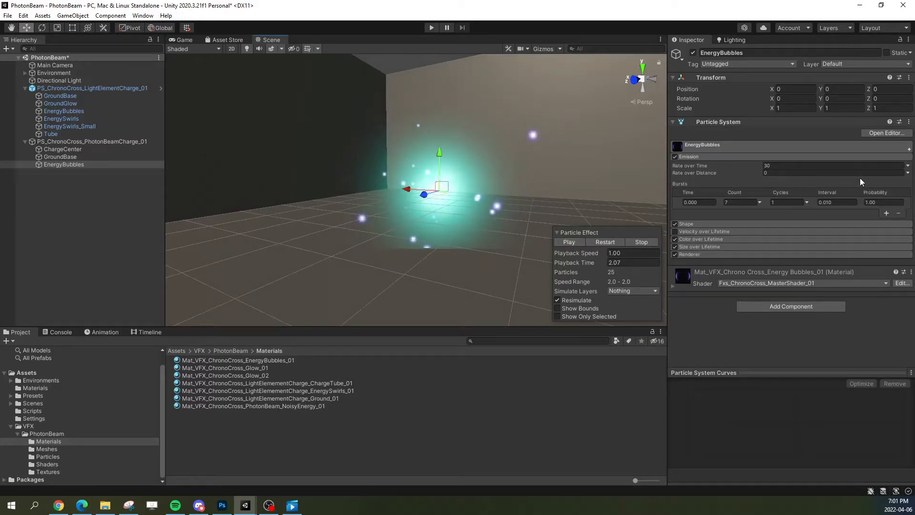
Step: Convert the EnergyBubbles Rate over Time to a curve that rises from about 10 to 30
left_click(907, 165)
left_click(827, 187)
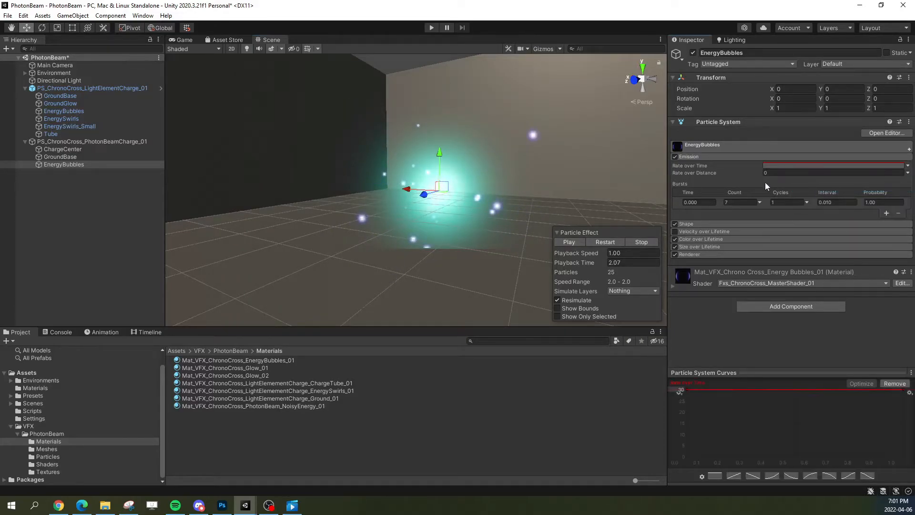
left_click_drag(686, 390, 712, 420)
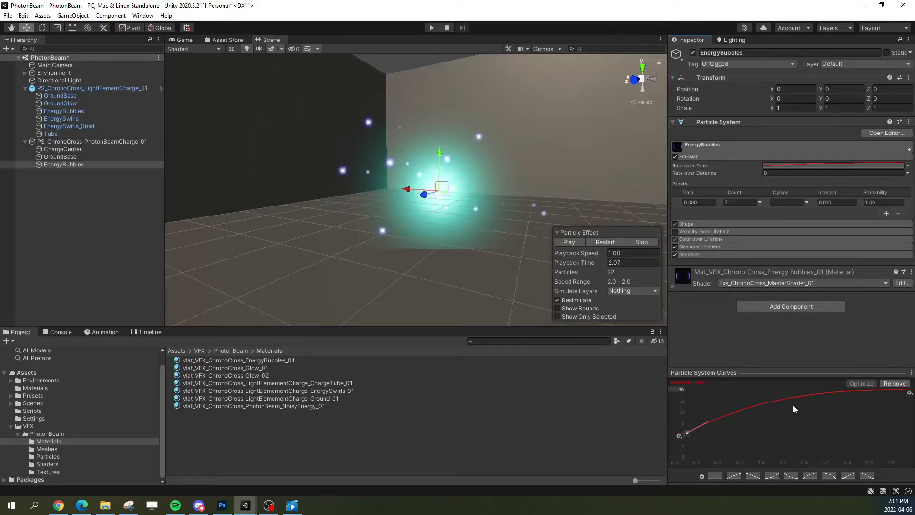
Step: Set the EnergyBubbles Duration to 2.7 and replay the charge
left_click(725, 145)
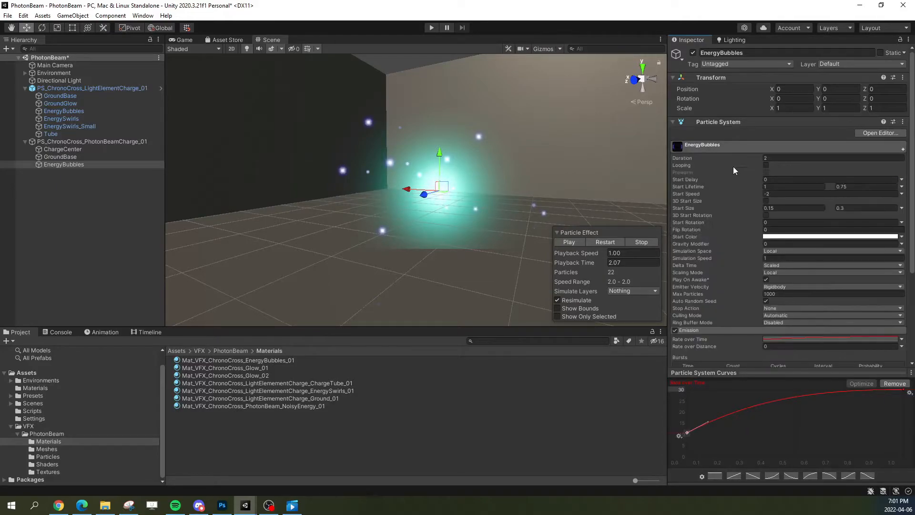
left_click(725, 159)
left_click(776, 158)
type(".7")
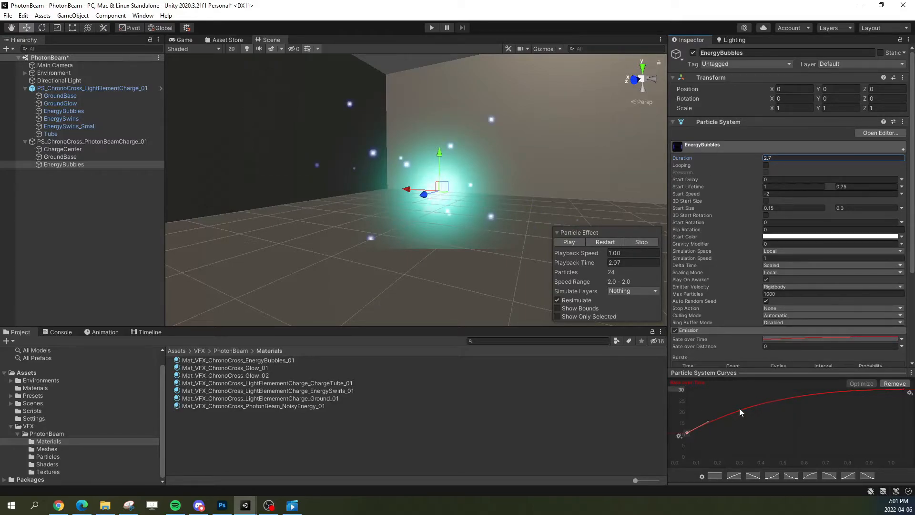
left_click(783, 158)
left_click(597, 242)
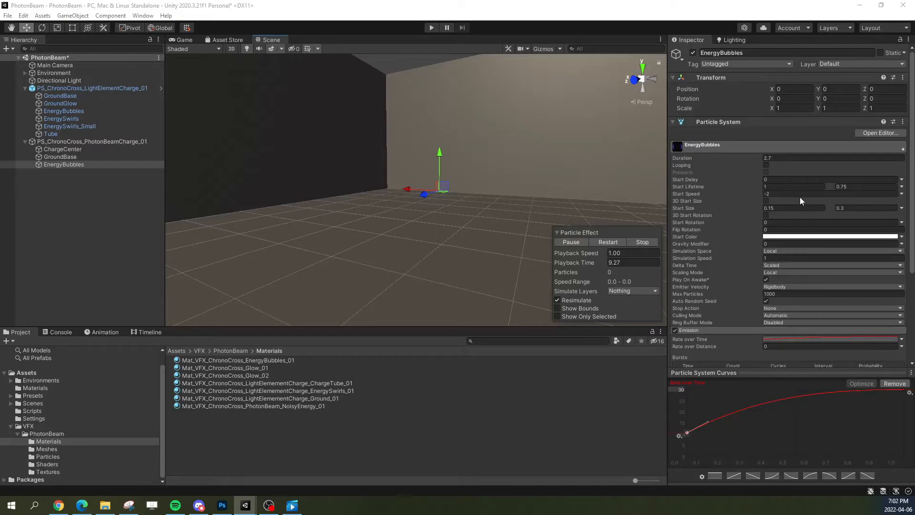
Step: Convert the EnergyBubbles Start Speed to a linear curve falling from about -1 to -6 and replay the charge
left_click(901, 193)
left_click(854, 214)
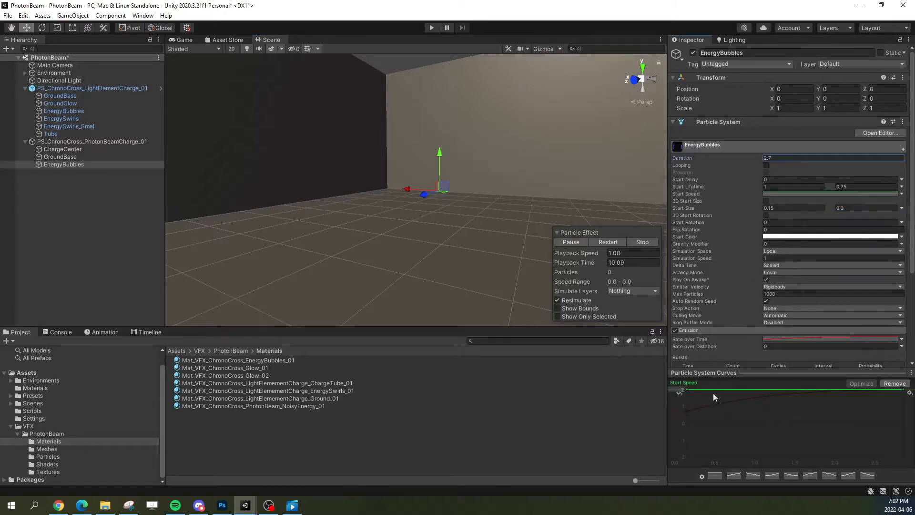
left_click(676, 390)
left_click(904, 389)
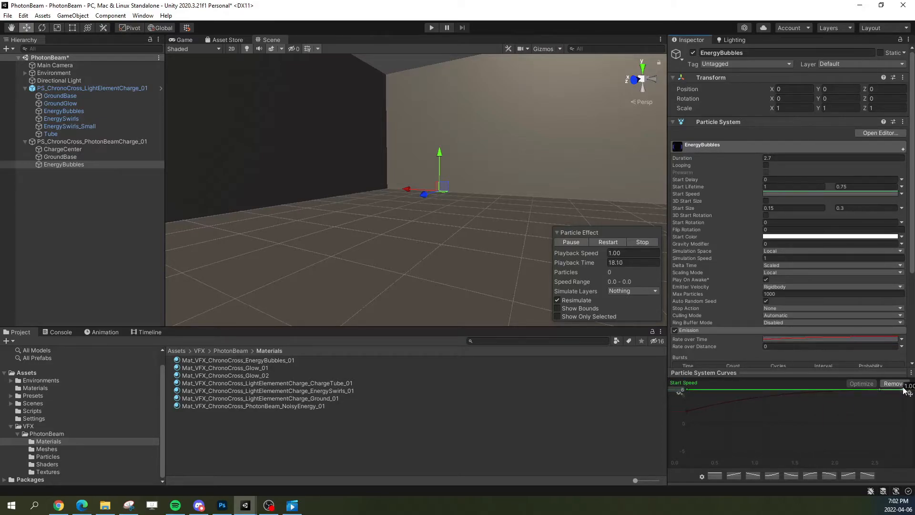
left_click(753, 476)
left_click_drag(903, 423, 903, 456)
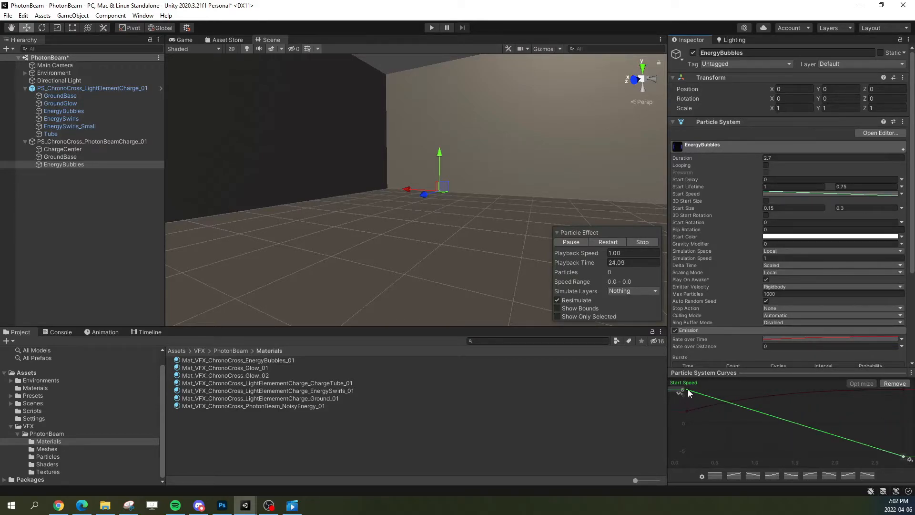
left_click_drag(687, 389, 644, 429)
left_click(610, 245)
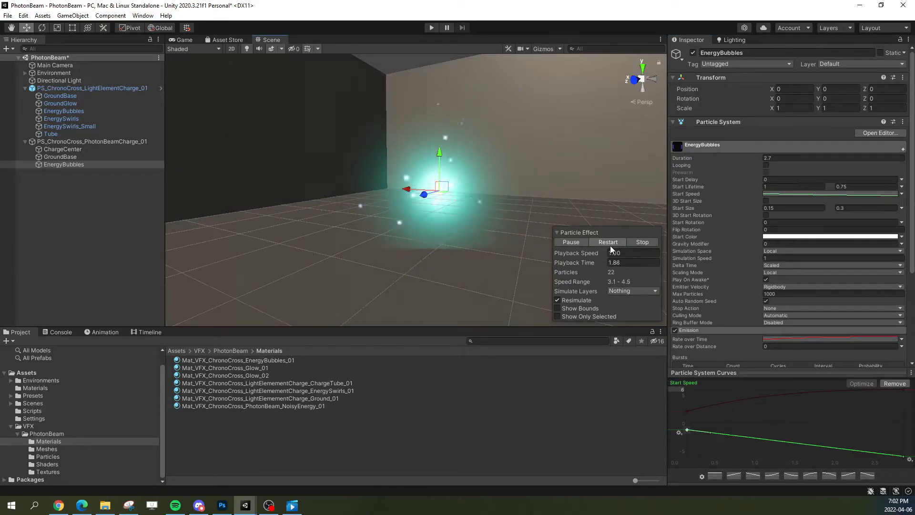
Step: Replay the charge, pause it and scrub the playback time to examine how the bubbles travel inward
left_click(614, 245)
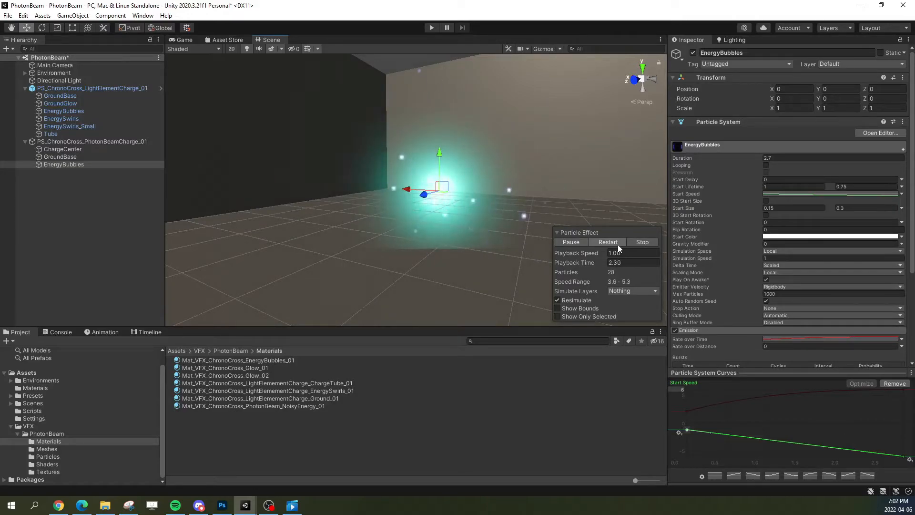
left_click(567, 241)
left_click_drag(567, 262, 669, 255)
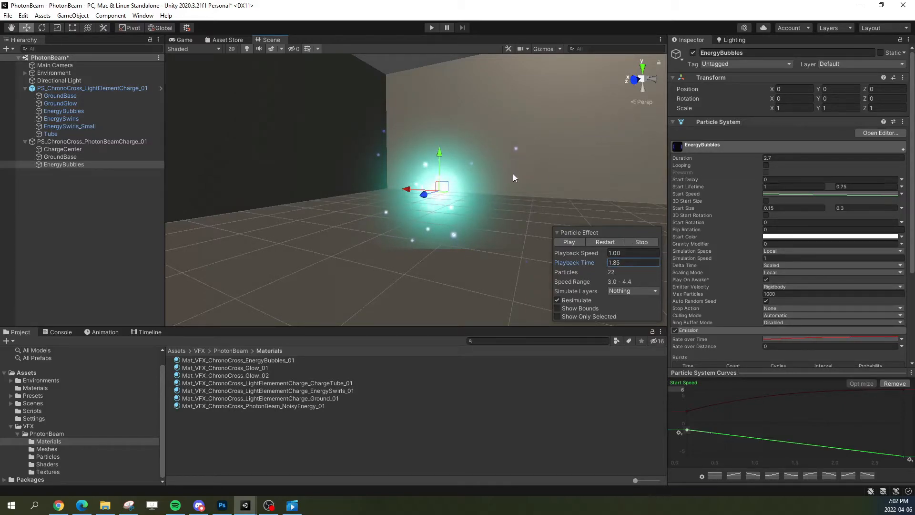
left_click_drag(569, 262, 660, 263)
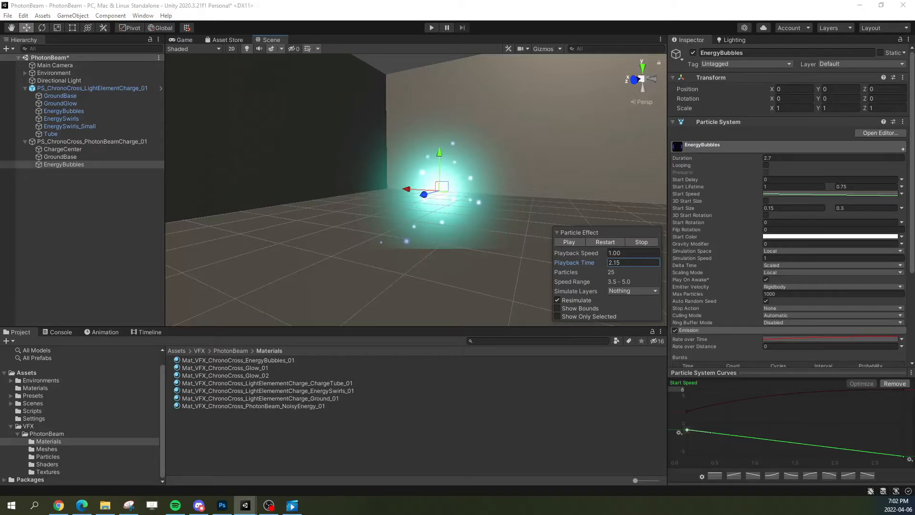
Step: Convert the EnergyBubbles Start Lifetime to a linear curve falling from 1 to about 0.2 and replay the charge
left_click(901, 187)
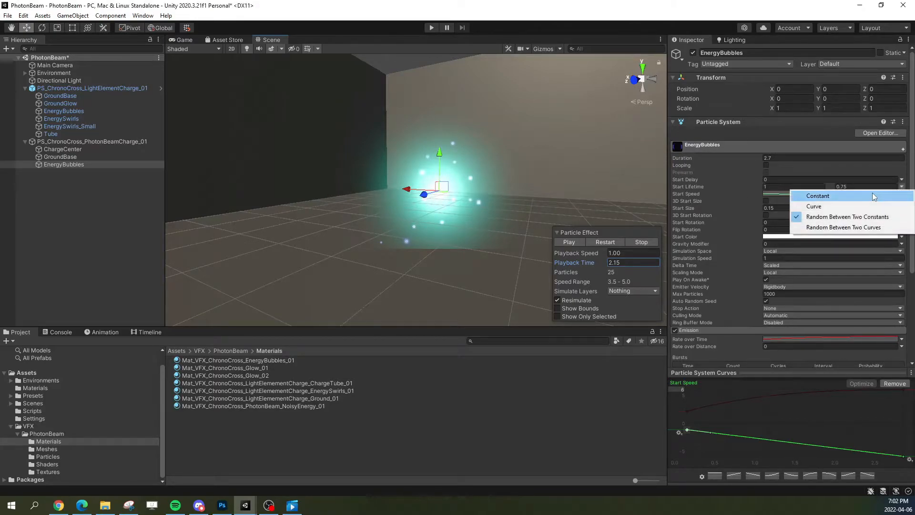
left_click(825, 205)
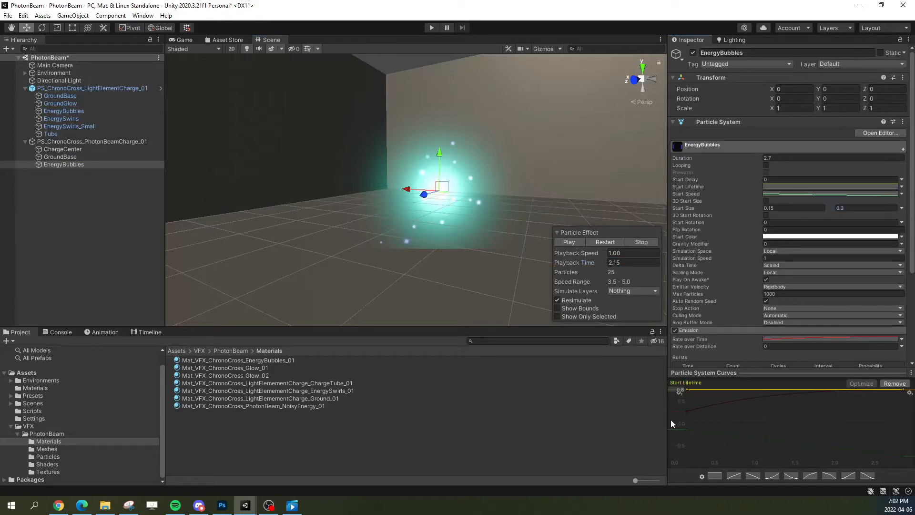
left_click(677, 389)
type("1")
key("Return")
left_click(754, 476)
left_click_drag(906, 426, 904, 416)
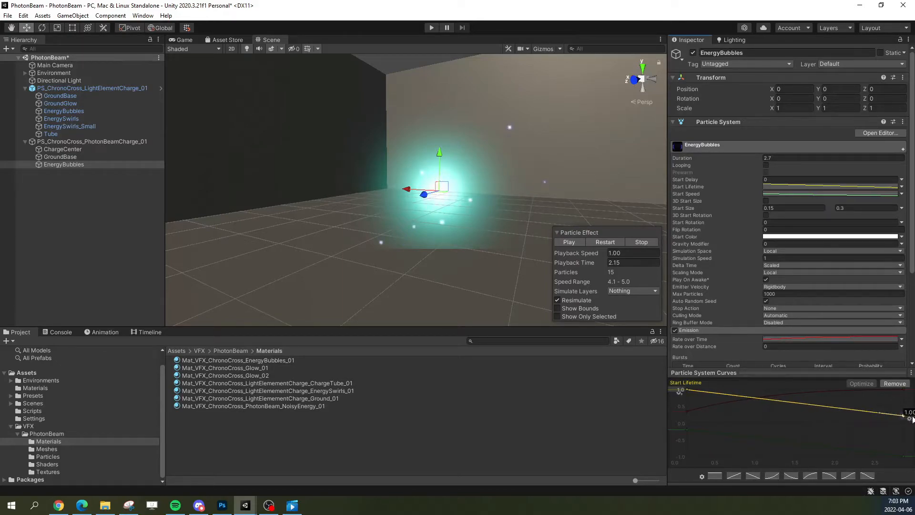
left_click(597, 242)
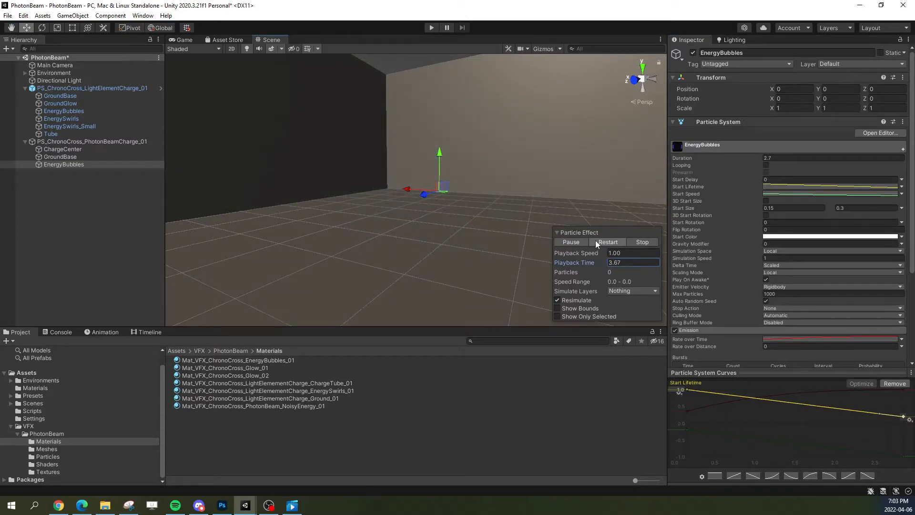
left_click(597, 242)
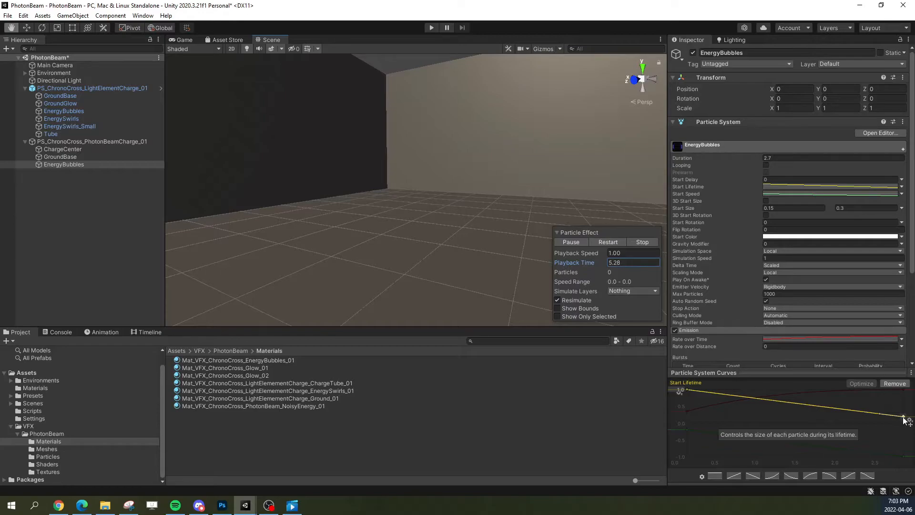
Step: Raise the end key of the Start Lifetime curve to about 0.3 and replay the charge
left_click_drag(904, 419, 906, 418)
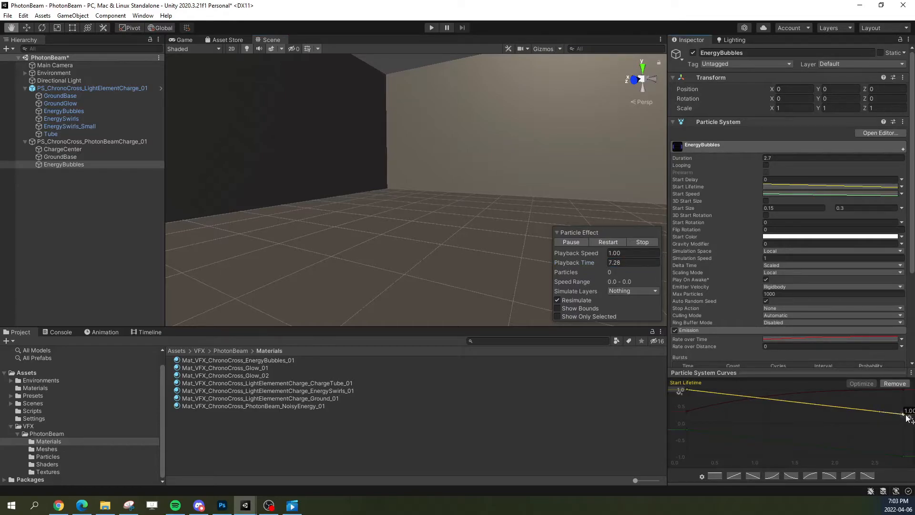
left_click(602, 241)
left_click(905, 415)
left_click(613, 243)
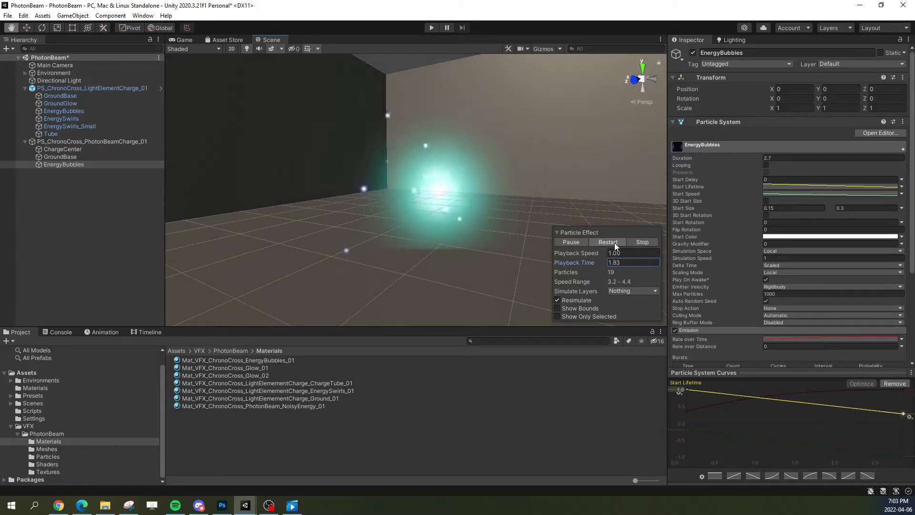
left_click(614, 242)
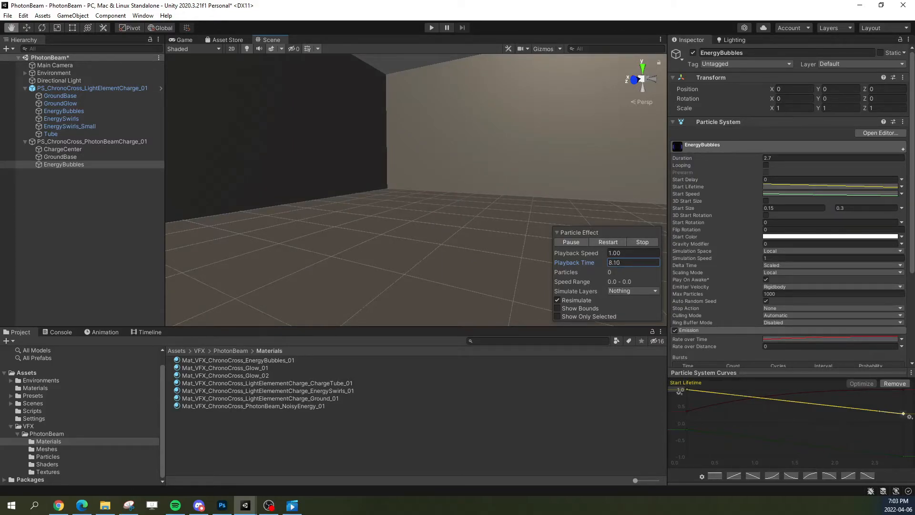
Step: Switch to the PhotonBeam reference video, examine the hand charge's particles in several frames, and return to Unity
key("alt+Tab")
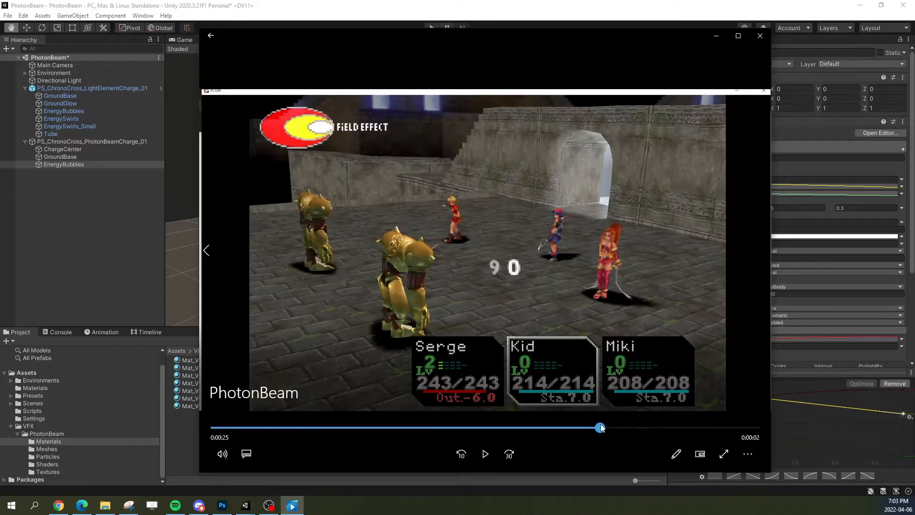
left_click(599, 427)
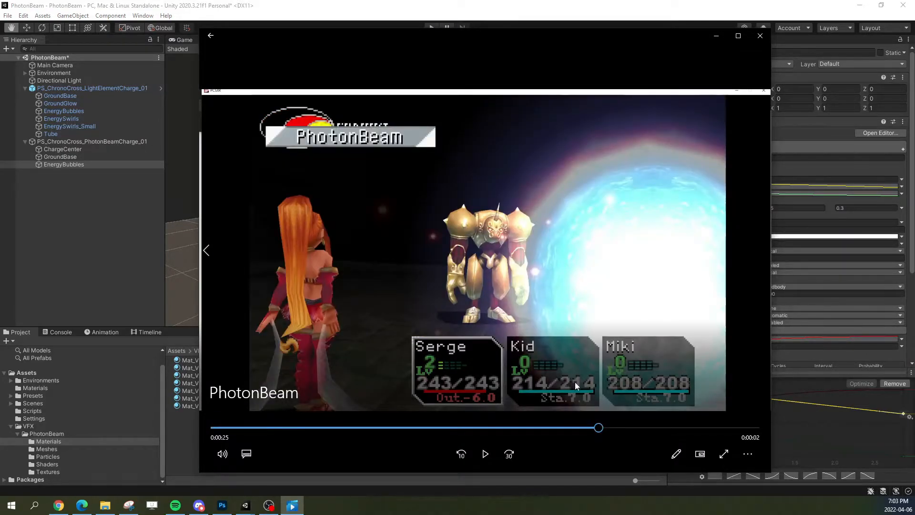
left_click(583, 427)
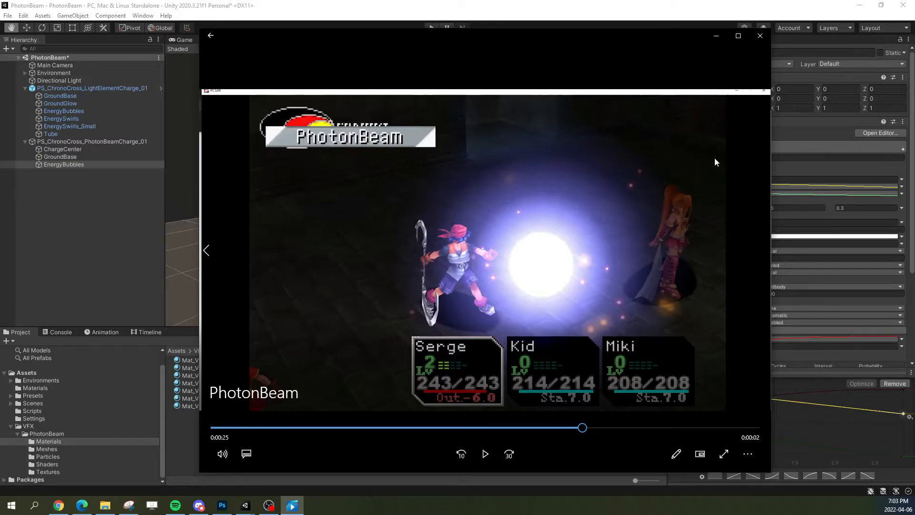
left_click(716, 36)
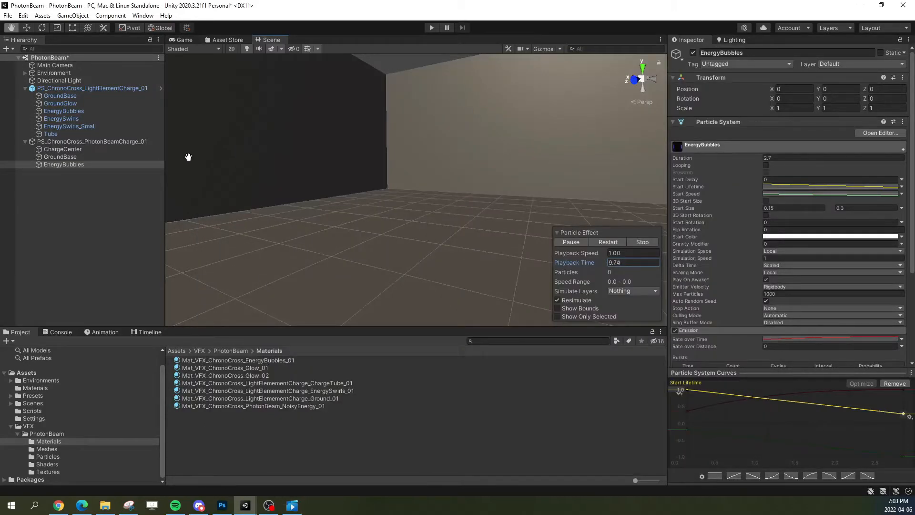
Step: Locate the material used by the EnergyBubbles renderer, duplicate it, and rename the copy as Mat_VFX_ChronoCross_EnergyBubbles_02
left_click(726, 144)
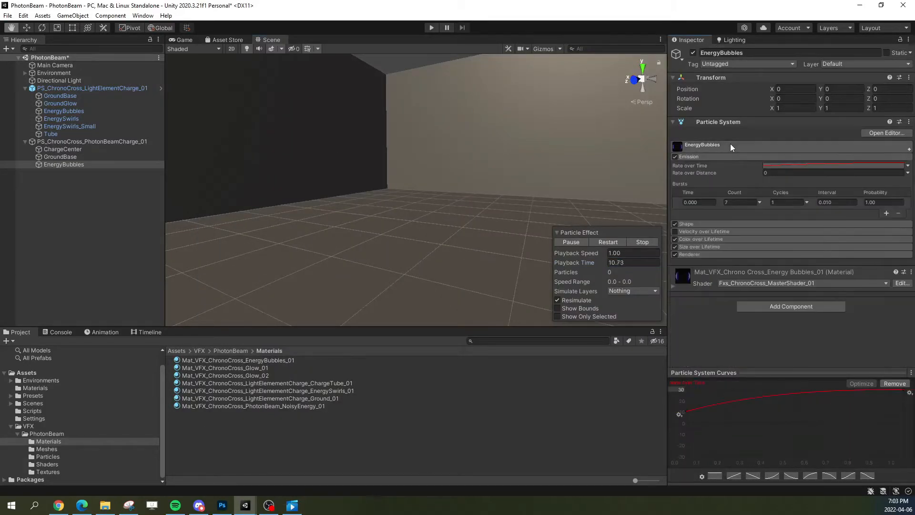
left_click(689, 255)
left_click(783, 278)
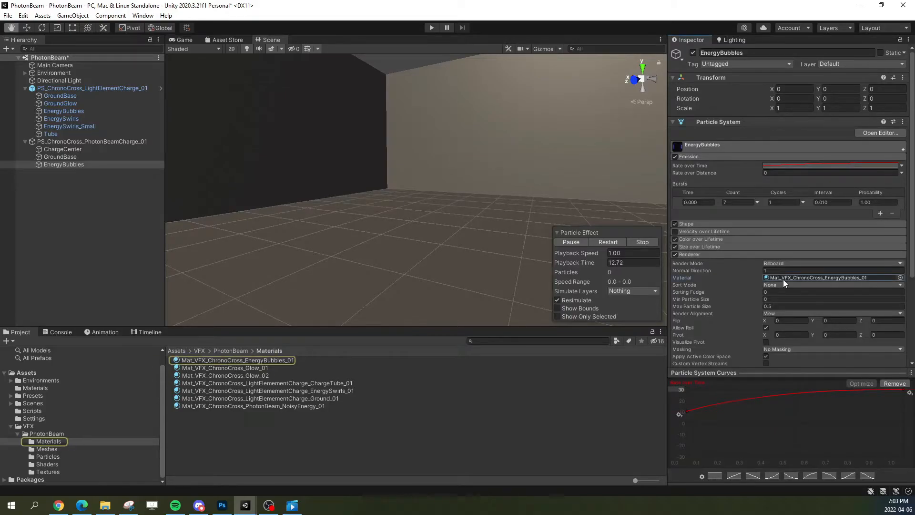
left_click(274, 360)
key("ctrl+d")
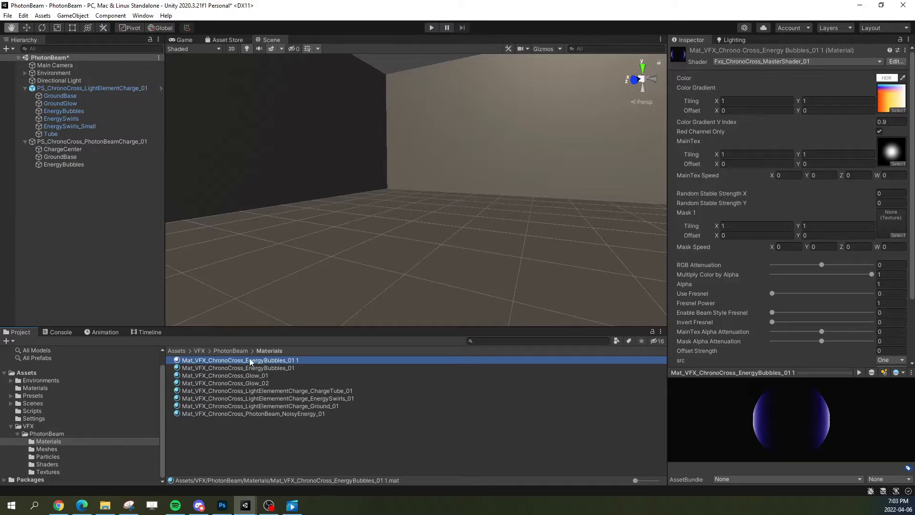
key("F2")
left_click_drag(291, 361, 314, 366)
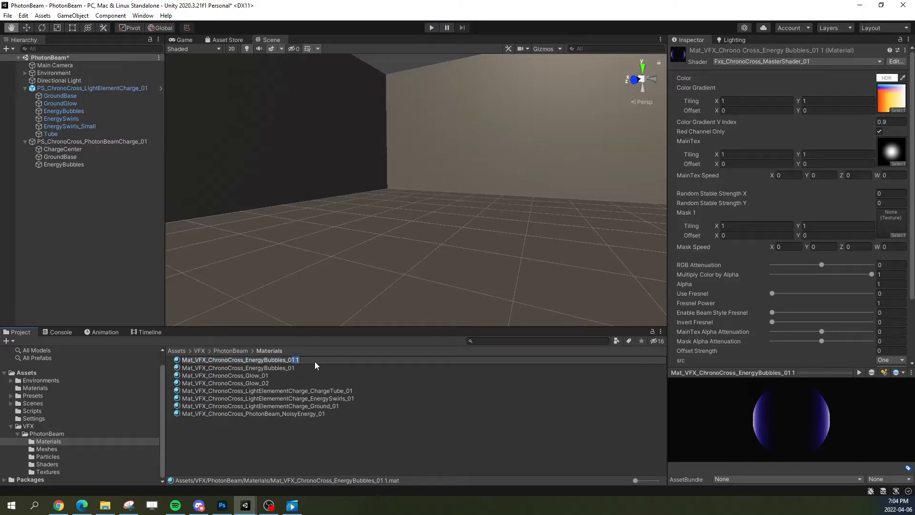
type("2")
key("Return")
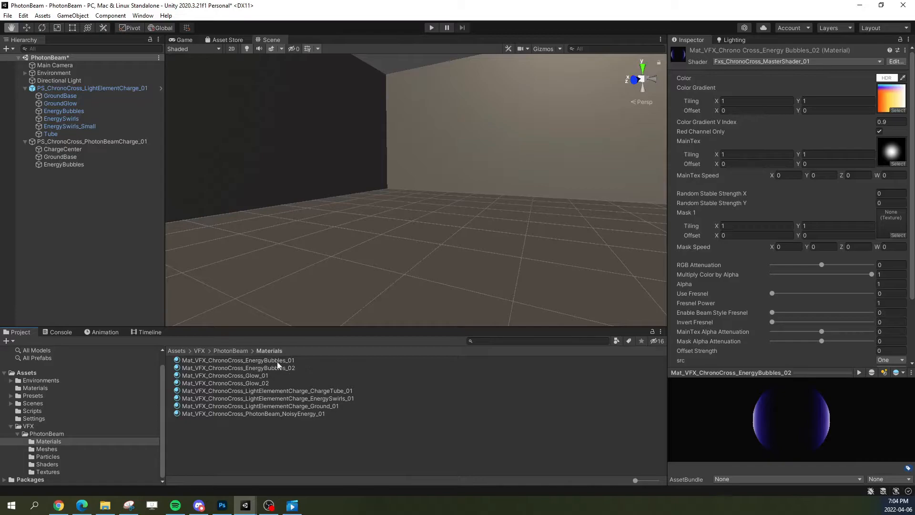
Step: Assign Mat_VFX_ChronoCross_EnergyBubbles_02 to the PhotonBeamCharge EnergyBubbles renderer, replay the charge and pause it with bubbles visible
left_click(86, 165)
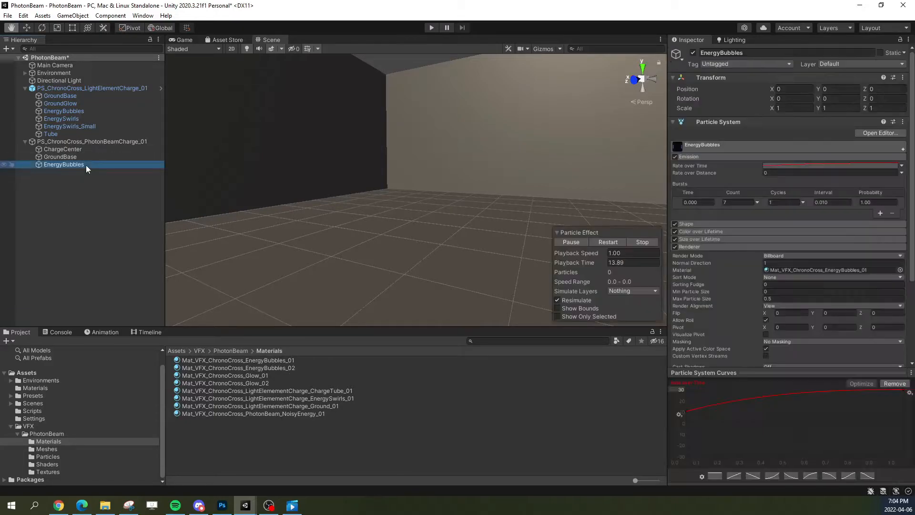
left_click_drag(282, 370, 811, 270)
left_click(607, 242)
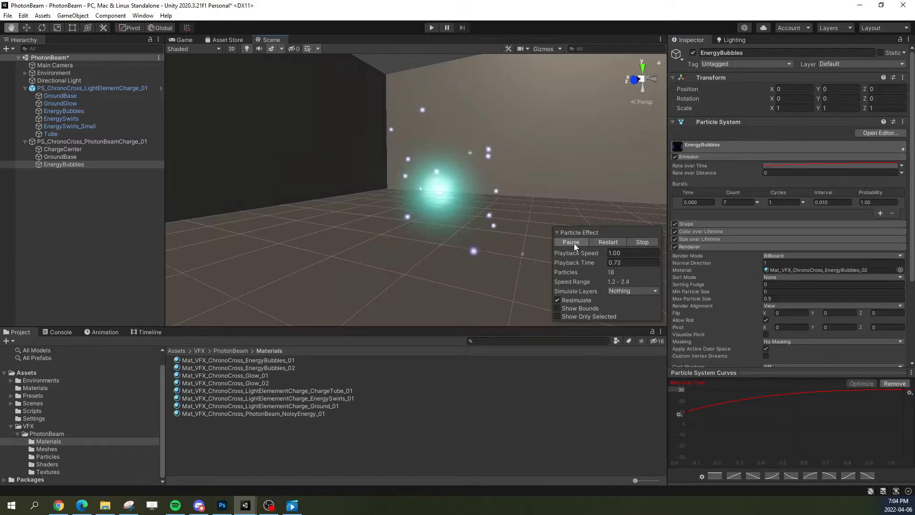
left_click(574, 243)
Step: Set the Color Gradient V Index of Mat_VFX_ChronoCross_EnergyBubbles_02 to 0.8
left_click(782, 270)
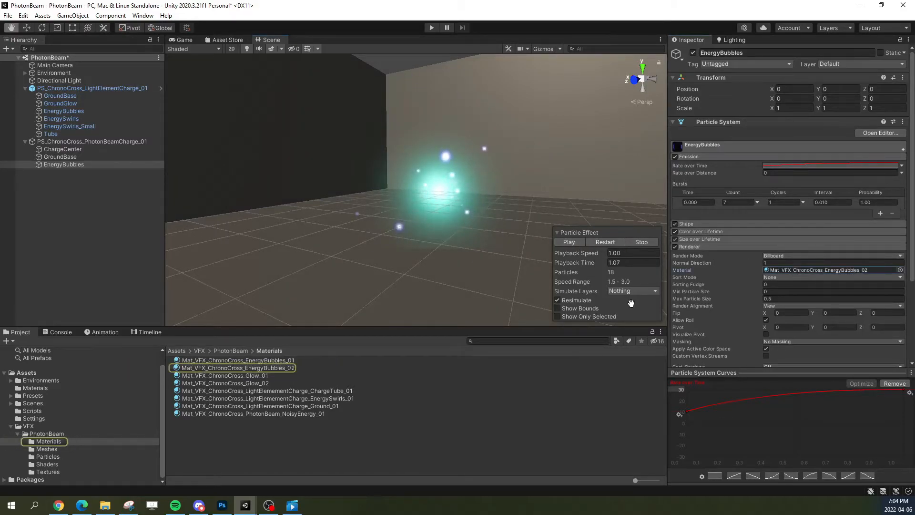
left_click(278, 367)
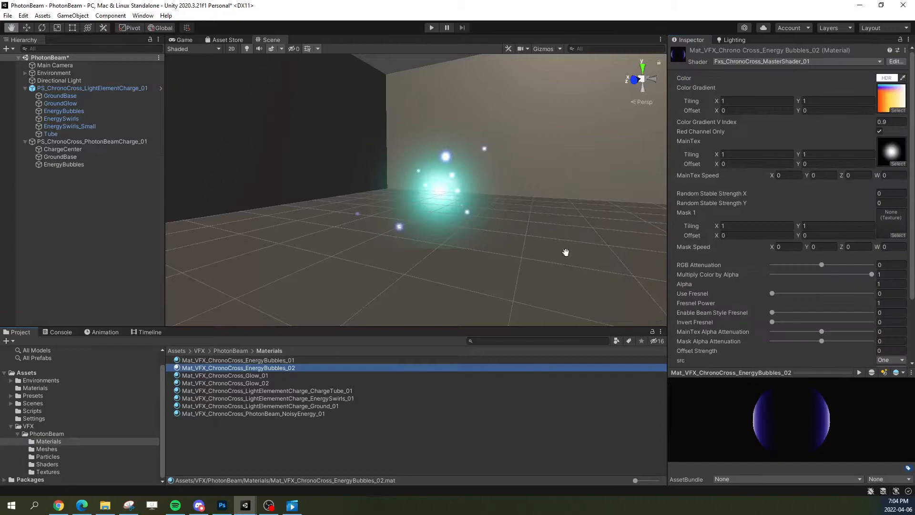
left_click(900, 122)
type("0.8")
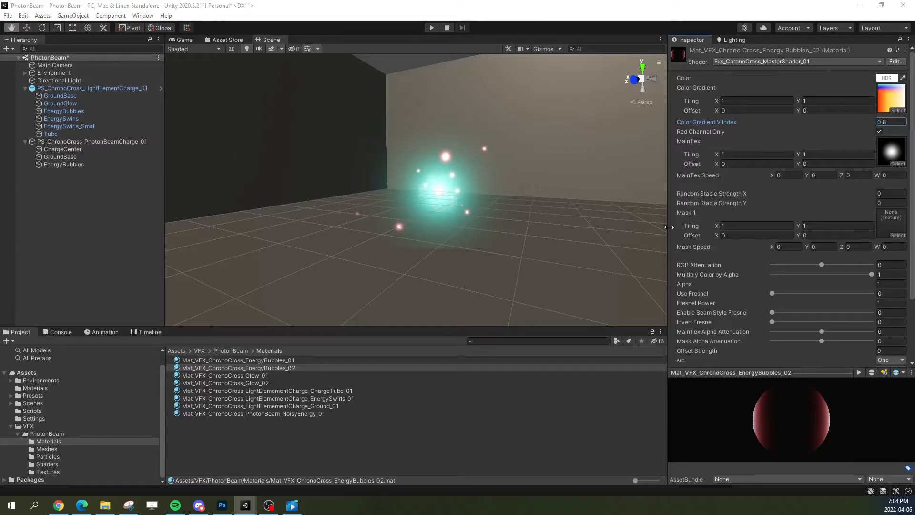
scroll(791, 292, "down", 2)
scroll(791, 292, "up", 2)
Step: Replay the whole PS_ChronoCross_PhotonBeamCharge_01 effect several times to check the recoloured bubbles, and pause it mid-charge
left_click(75, 143)
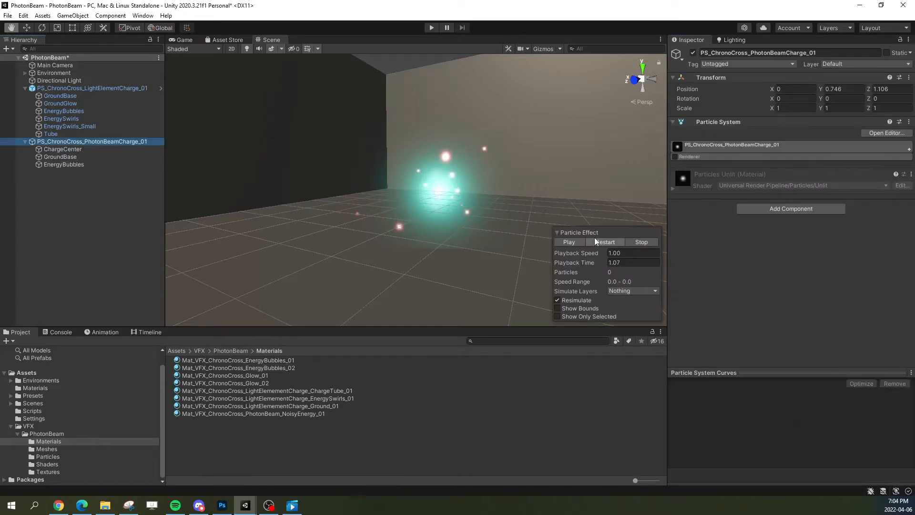
left_click(594, 240)
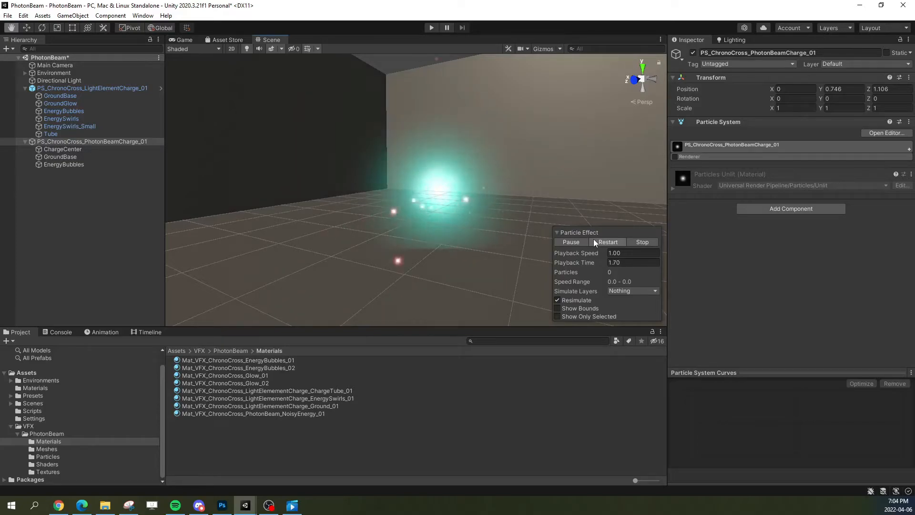
left_click(596, 241)
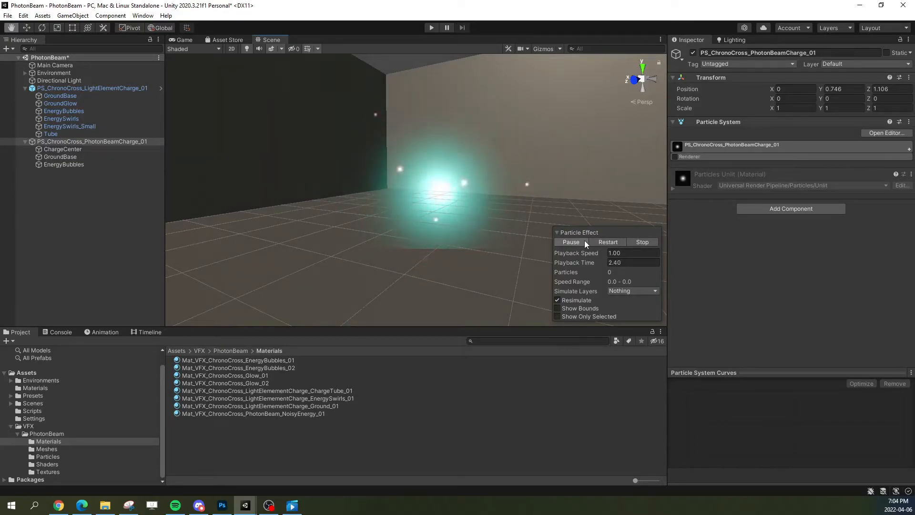
left_click(600, 241)
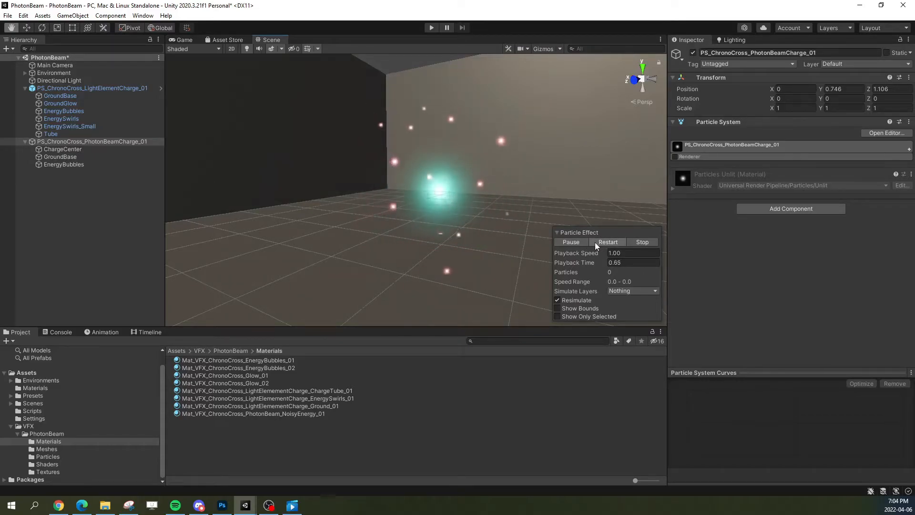
left_click(596, 242)
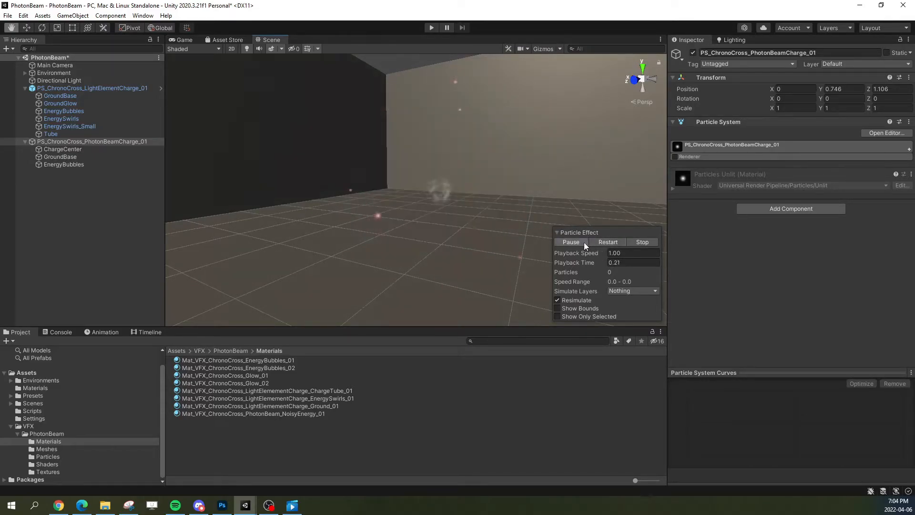
left_click(581, 243)
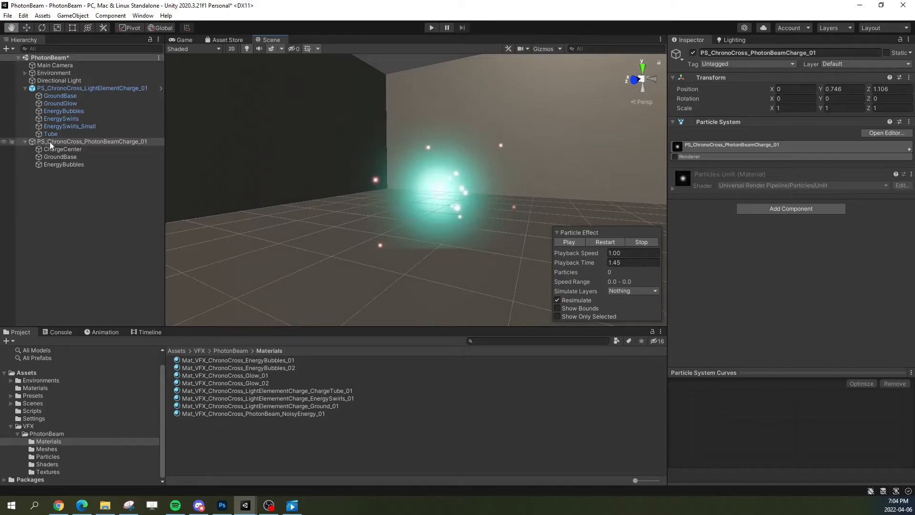
Step: Adjust the alpha keys of the EnergyBubbles Color over Lifetime gradient for a more gradual fade and replay the charge
left_click(89, 165)
left_click(693, 156)
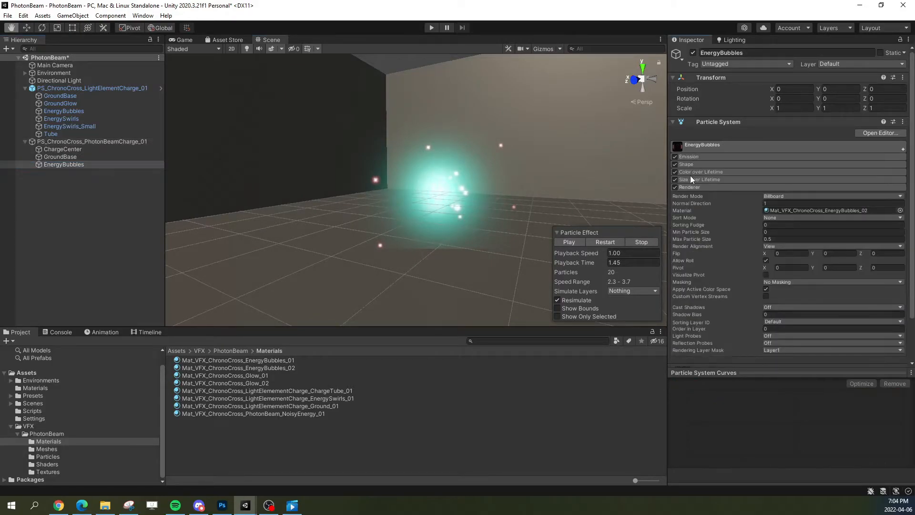
left_click(699, 172)
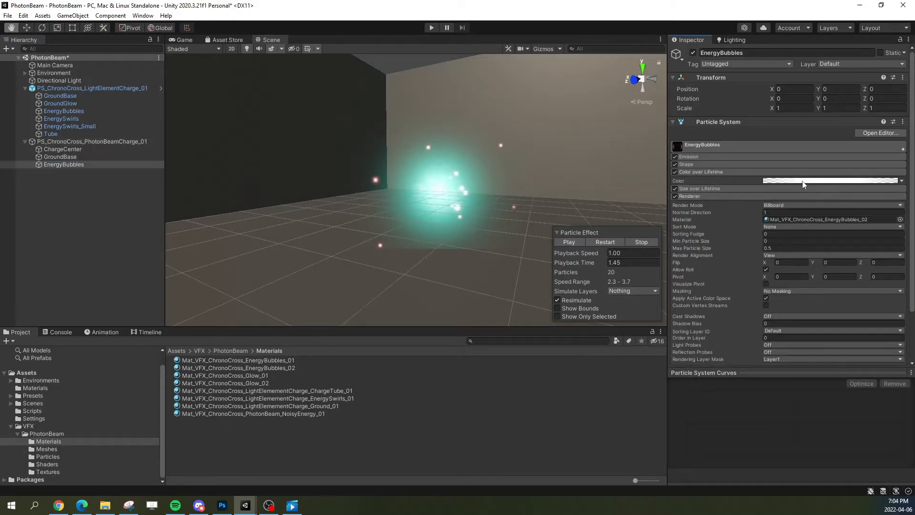
left_click(804, 181)
left_click_drag(683, 205, 734, 174)
left_click_drag(610, 204, 732, 205)
left_click(729, 178)
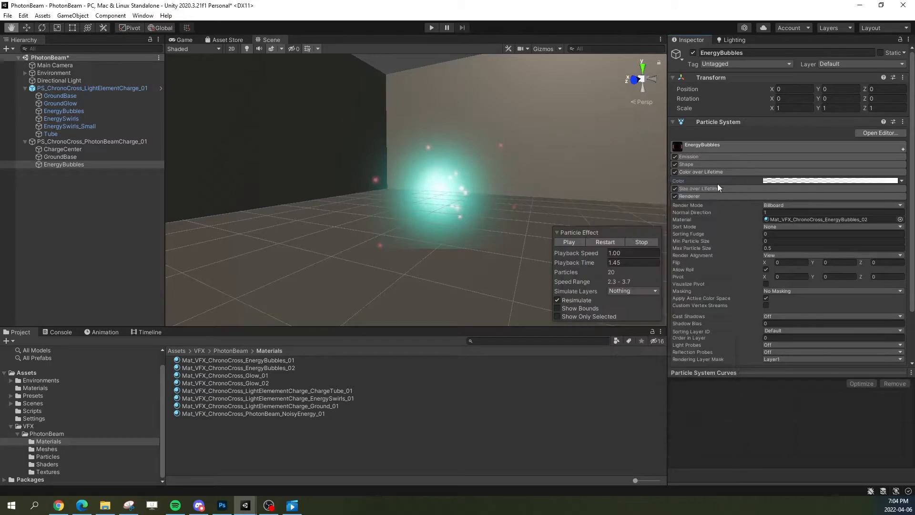
left_click(608, 242)
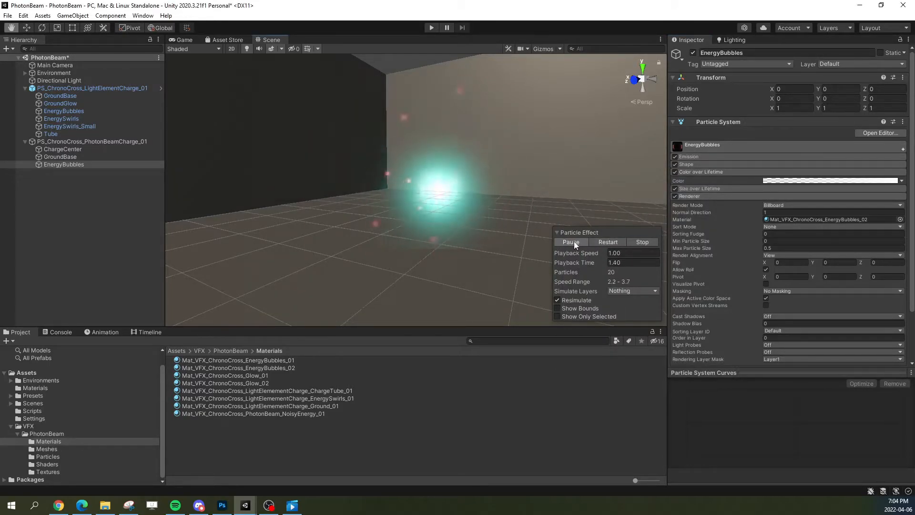
Step: Move the opaque end alpha key of the EnergyBubbles Color over Lifetime gradient to near the middle and replay the charge several times
left_click(830, 180)
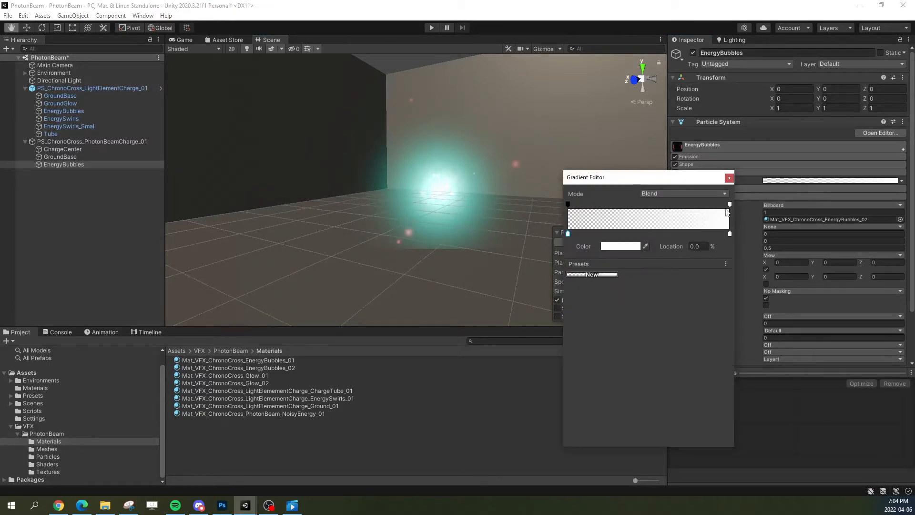
left_click_drag(730, 205, 643, 211)
left_click(727, 181)
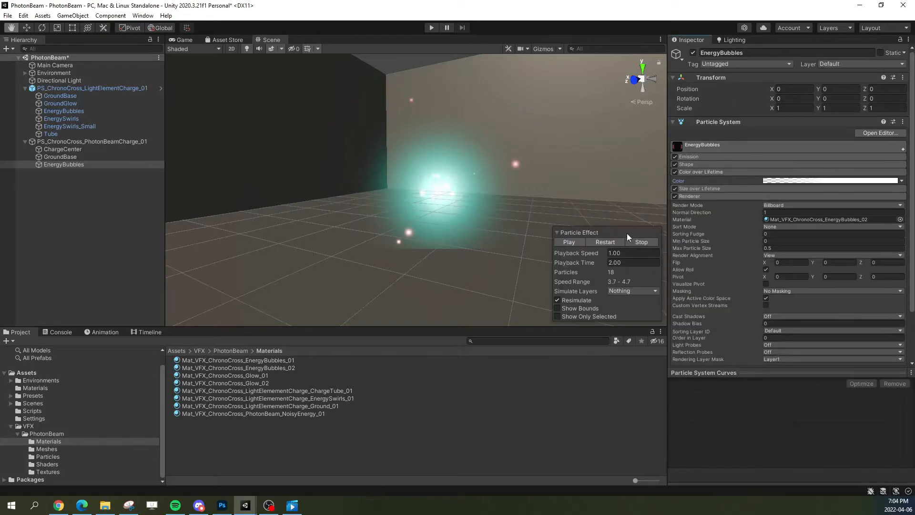
left_click(608, 241)
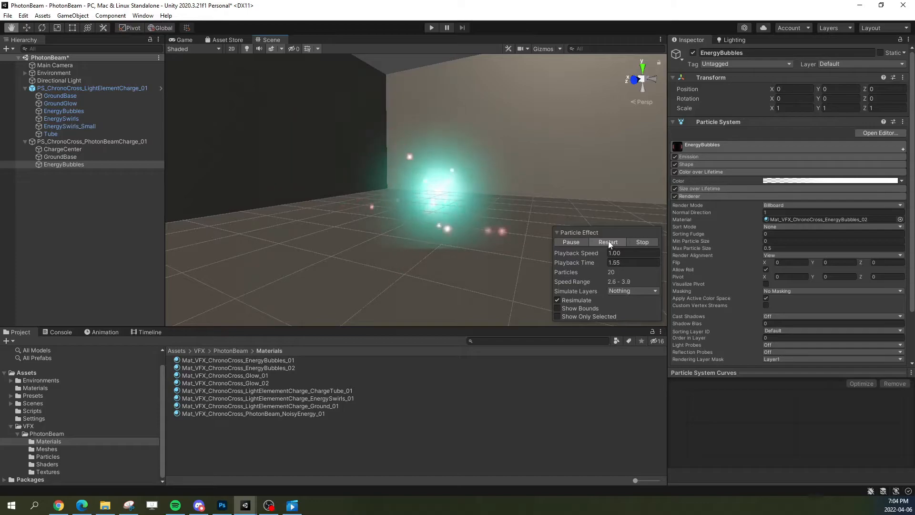
left_click(608, 241)
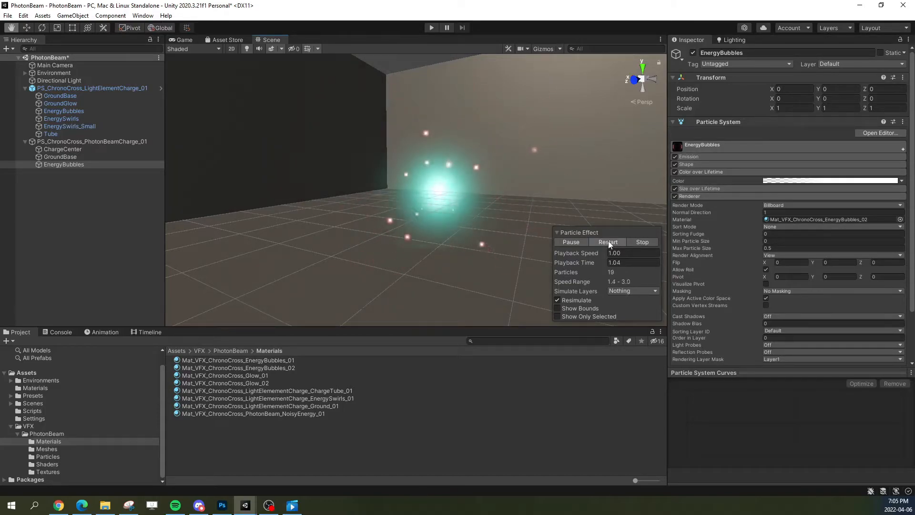
left_click(608, 241)
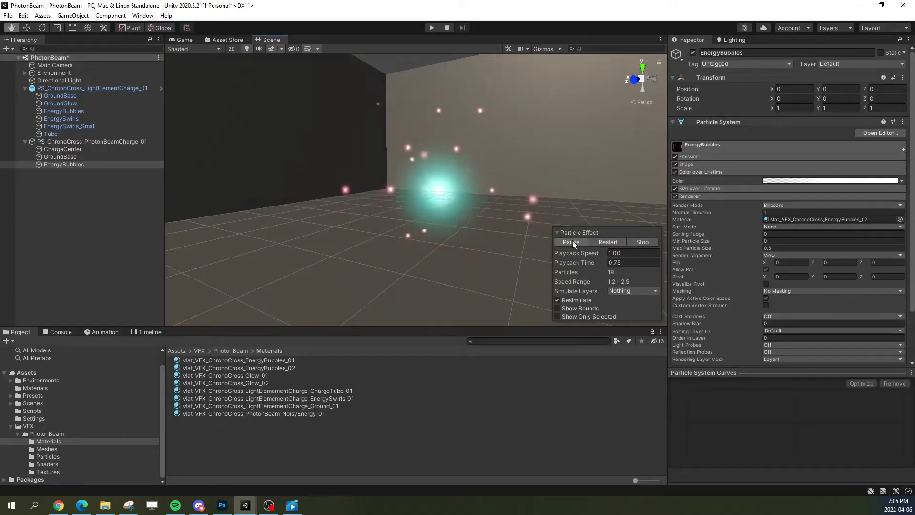
Step: Open the Start Speed curve of EnergyBubbles, lower its first key slightly and replay the charge
left_click(573, 240)
left_click(695, 146)
left_click(780, 188)
left_click(780, 194)
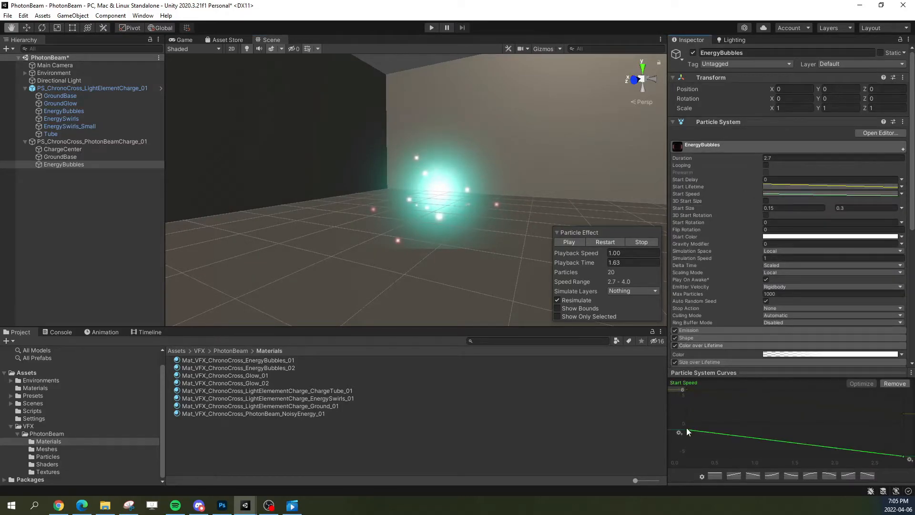
left_click_drag(686, 427, 685, 433)
left_click(614, 239)
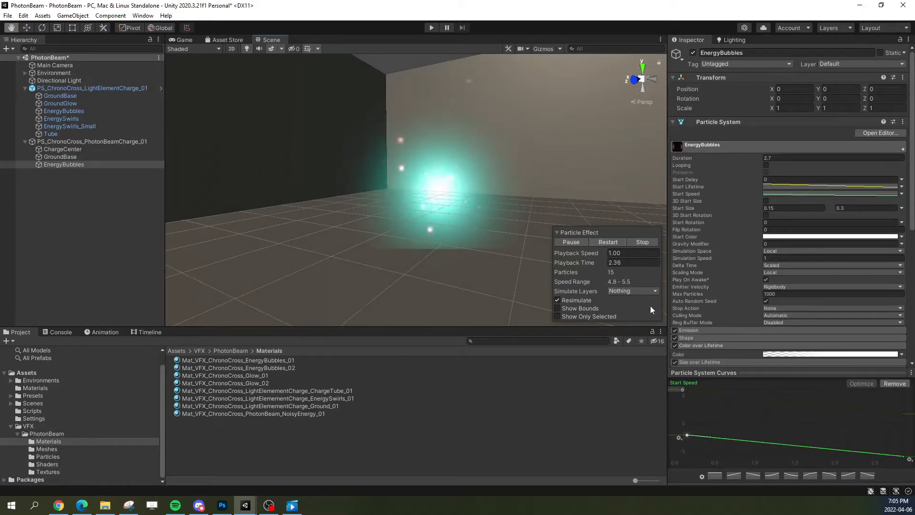
Step: Raise the first key of the EnergyBubbles Start Speed curve to about zero in small increments, replaying the charge between changes
left_click_drag(687, 436, 687, 432)
left_click(607, 243)
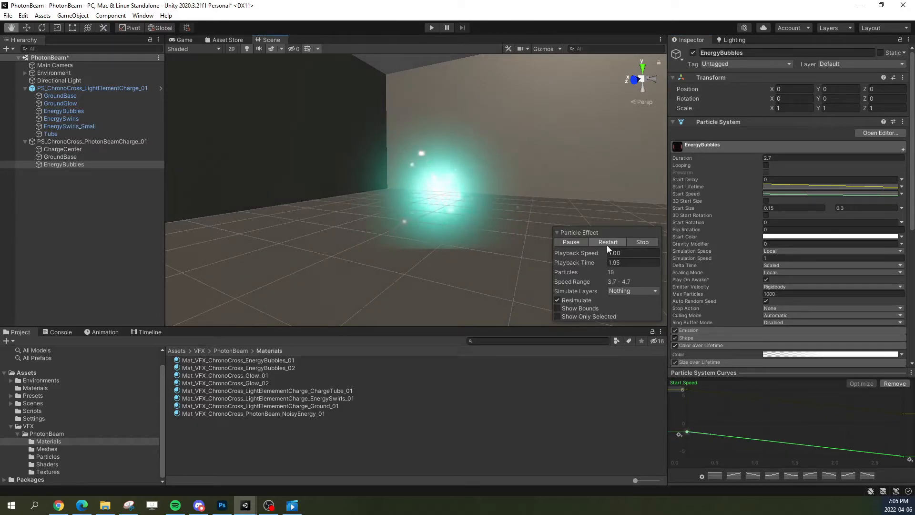
left_click_drag(687, 432, 685, 430)
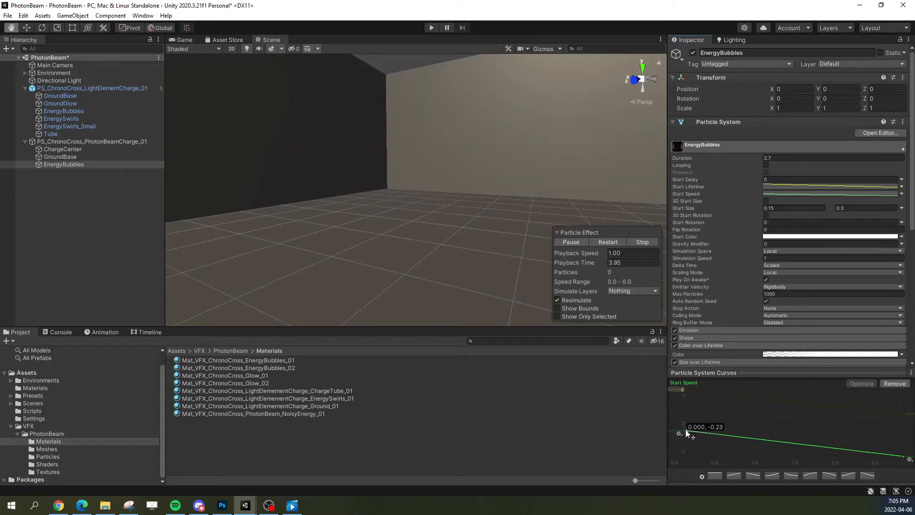
left_click(617, 242)
left_click_drag(686, 430, 685, 428)
left_click(602, 242)
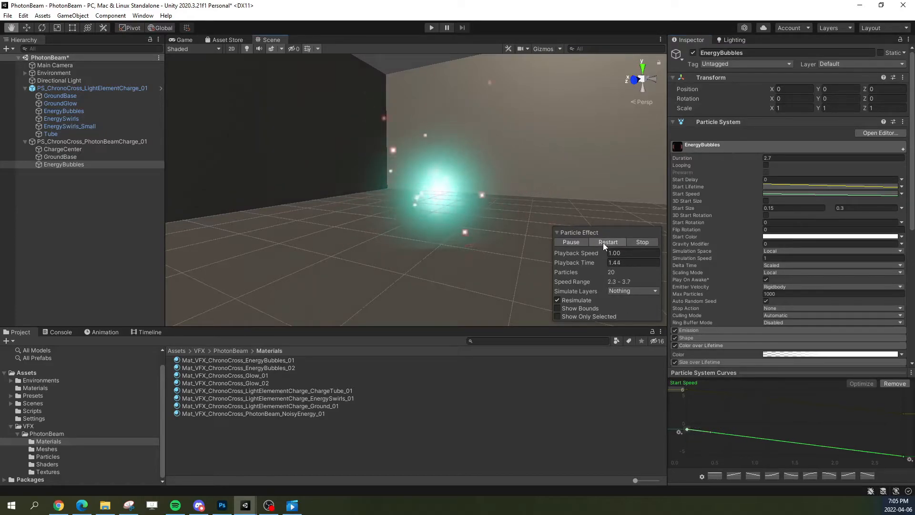
left_click(602, 242)
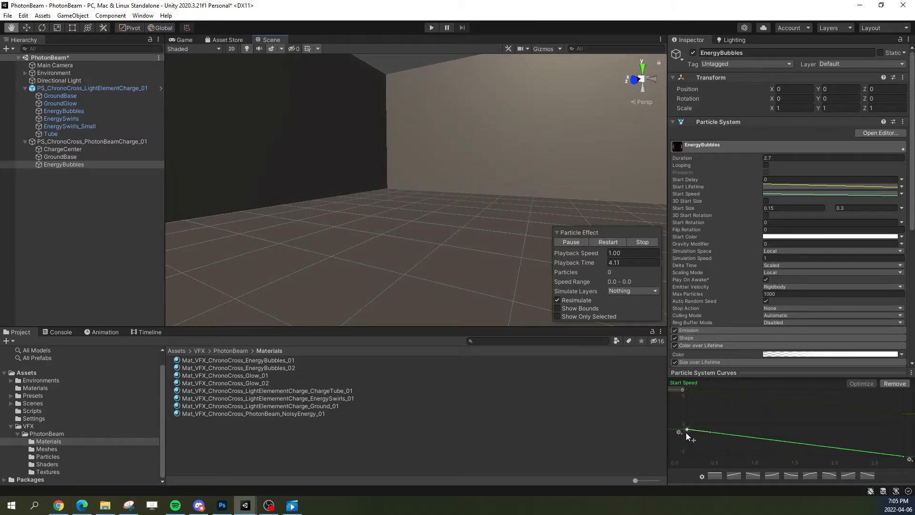
left_click(614, 241)
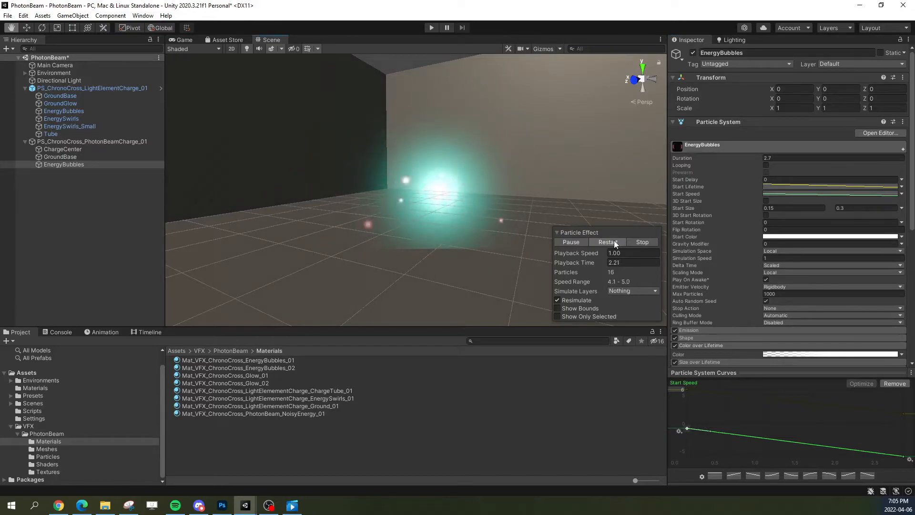
left_click(617, 240)
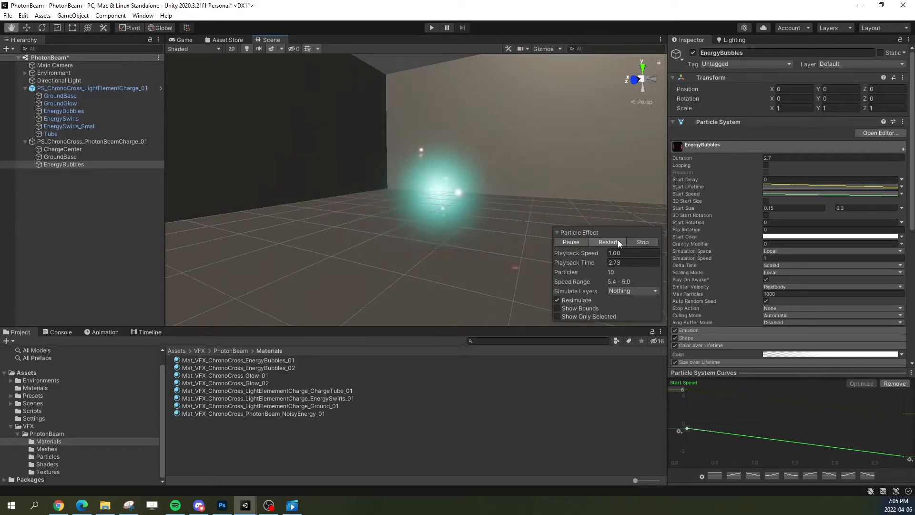
left_click(617, 240)
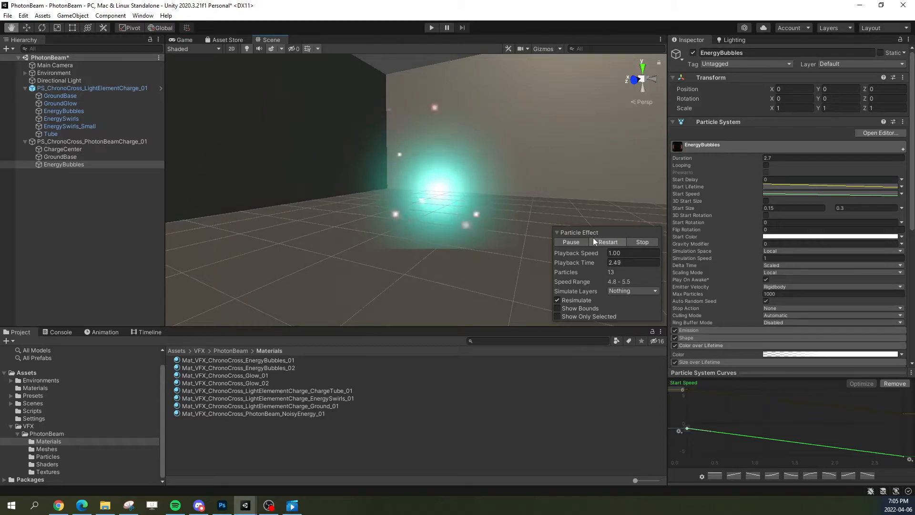
Step: Lower the first key of the EnergyBubbles Start Lifetime curve to slightly below 1.0 and replay the whole PS_ChronoCross_PhotonBeamCharge_01 effect
left_click(774, 187)
left_click(773, 187)
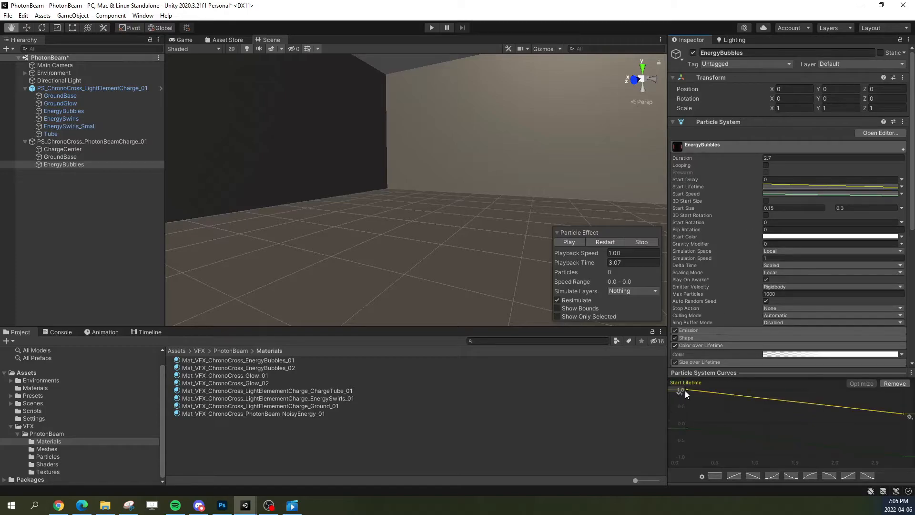
left_click_drag(686, 389, 684, 391)
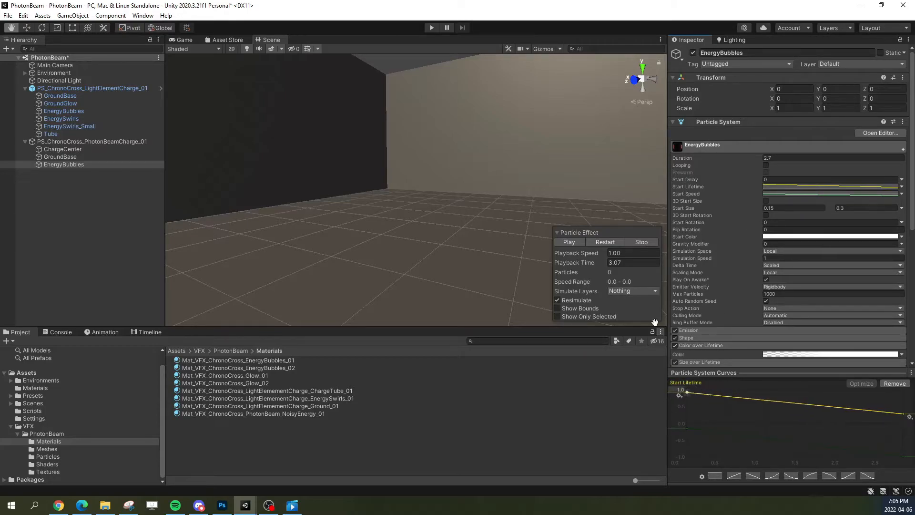
left_click(608, 242)
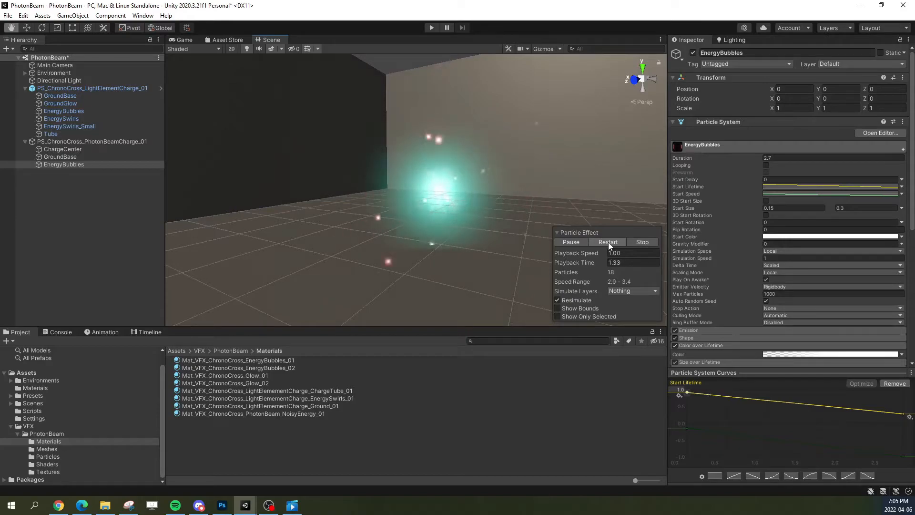
left_click(608, 242)
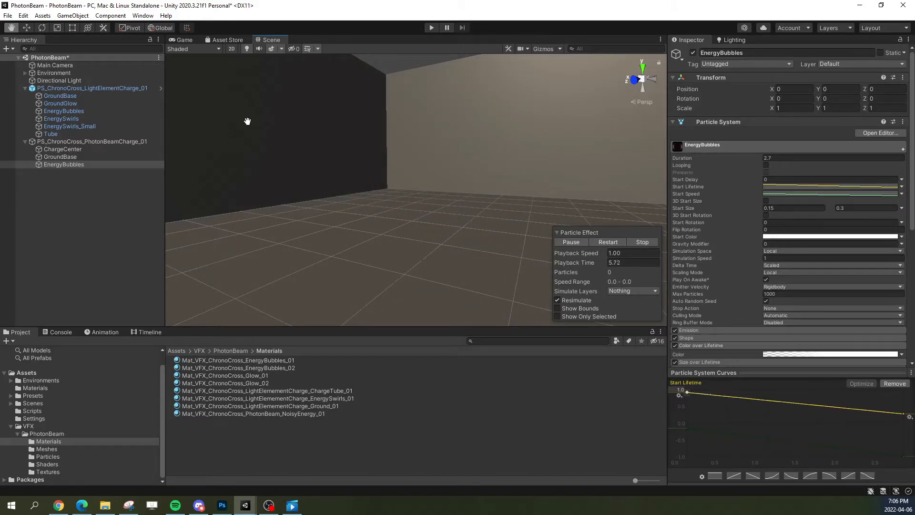
left_click(56, 142)
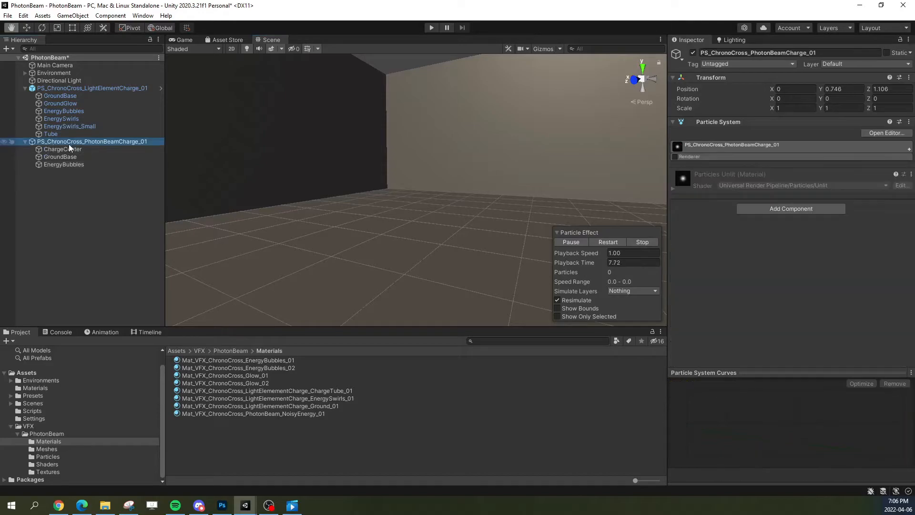
left_click(603, 243)
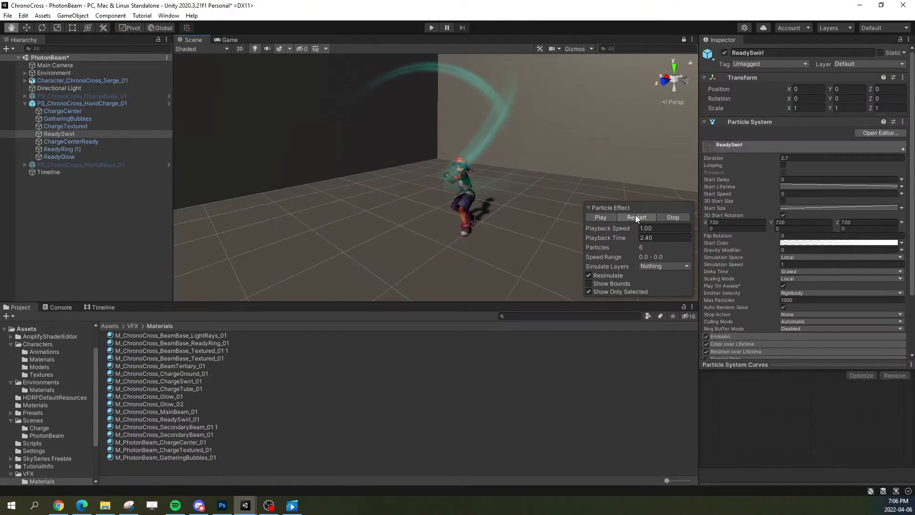
Step: Switch to the reference ChronoCross project and replay the hand charge's ReadySwirl effect, examining the swirl from different angles
left_click(636, 218)
left_click_drag(470, 159, 427, 147, "alt")
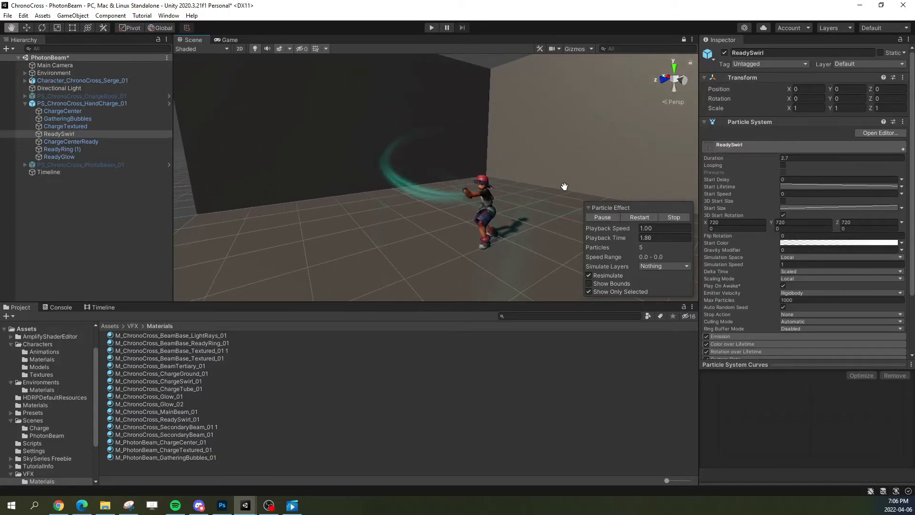
left_click(636, 215)
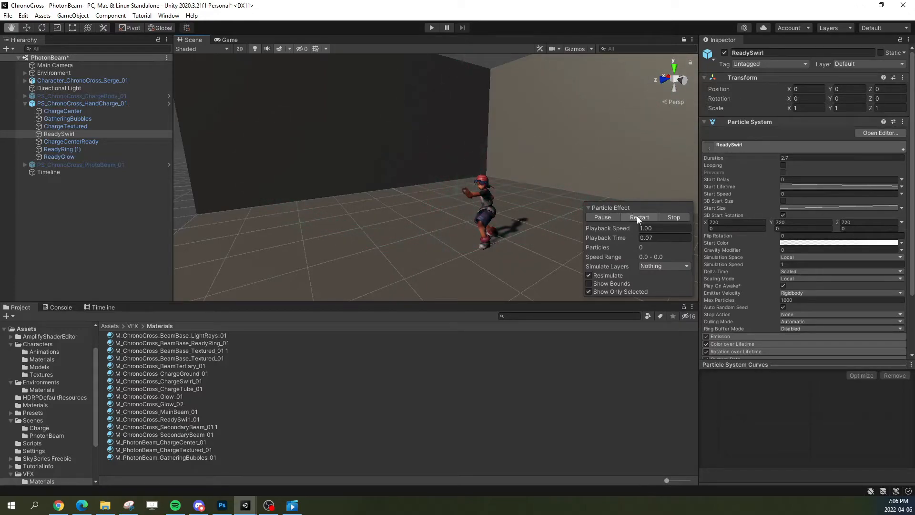
left_click_drag(462, 162, 436, 160, "alt")
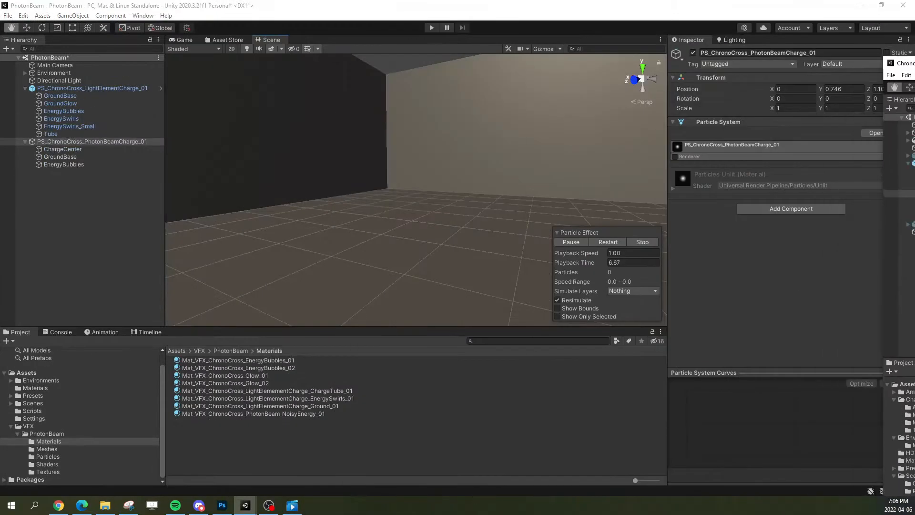
Step: Return to the PhotonBeam project, replay the PhotonBeamCharge effect, and replay the LightElementCharge EnergySwirls, pausing with the swirls visible
left_click_drag(362, 234, 428, 233, "alt")
left_click(608, 242)
right_click_drag(463, 207, 365, 217)
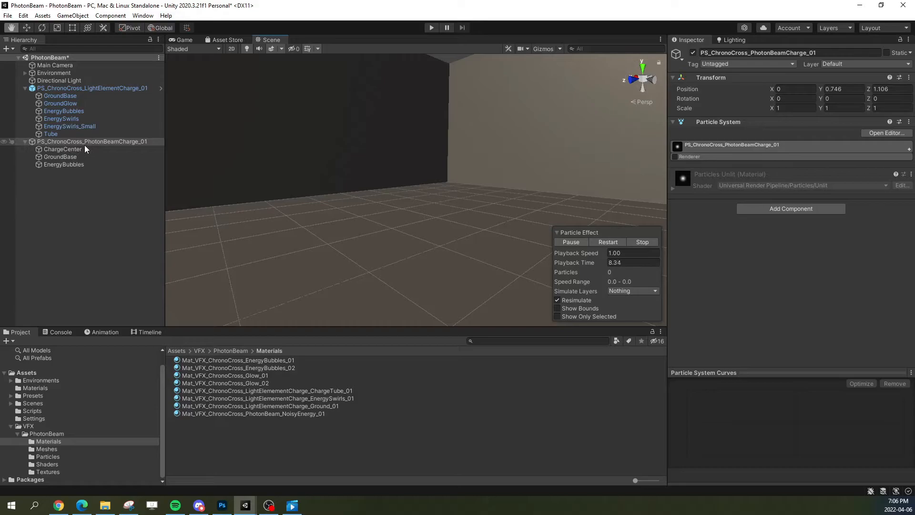
left_click(99, 120)
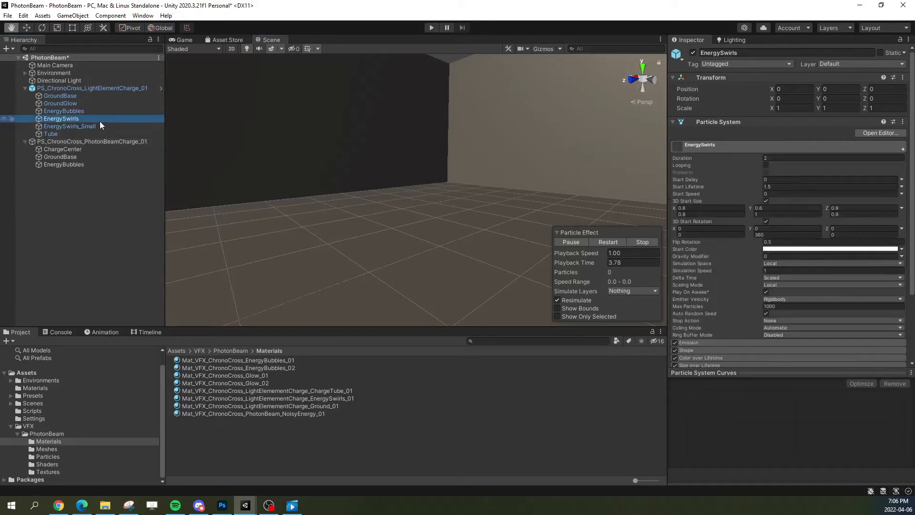
left_click(605, 242)
left_click(571, 241)
Step: Duplicate EnergySwirls from PS_ChronoCross_LightElementCharge_01 and place the copy under PS_ChronoCross_PhotonBeamCharge_01 after EnergyBubbles
left_click(73, 170)
left_click(85, 119)
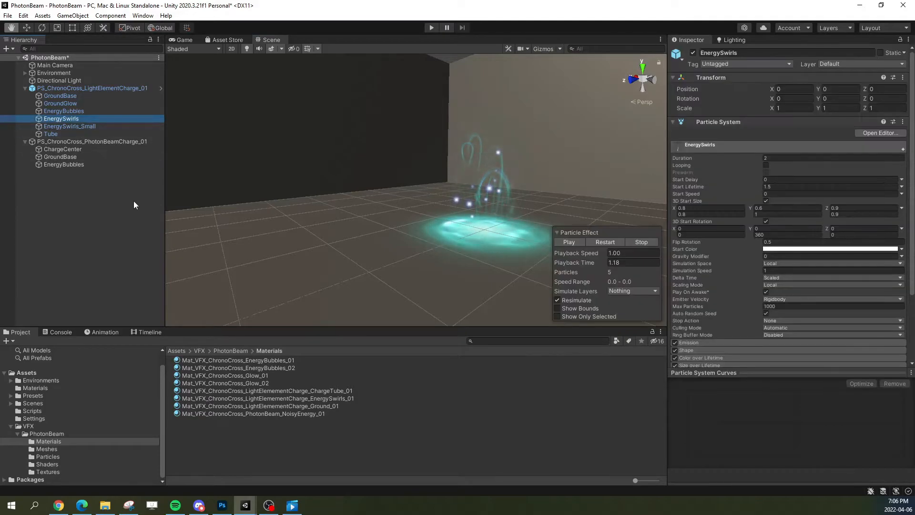
key("ctrl+d")
left_click_drag(81, 142, 77, 168)
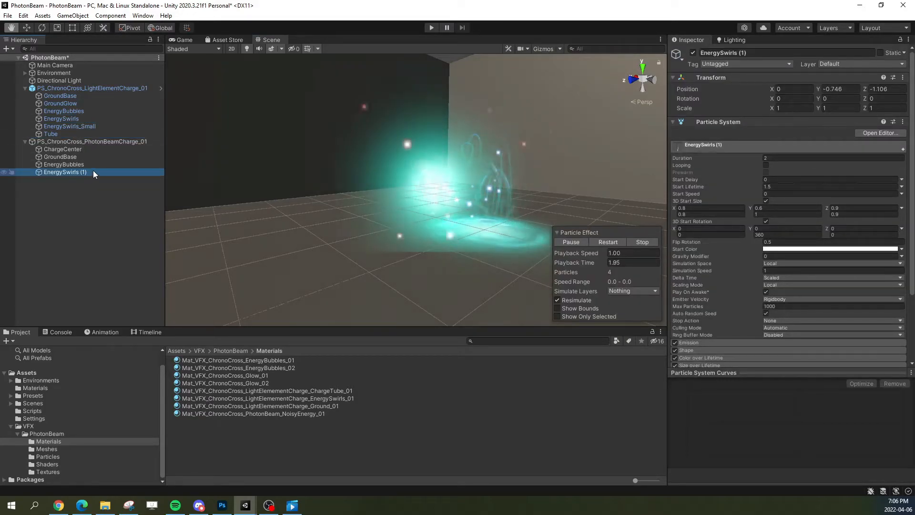
Step: Set the copied swirls' Y and Z position to 0, replay the charge and pause it with the swirls visible
left_click(839, 89)
type("0")
key("Tab")
type("0")
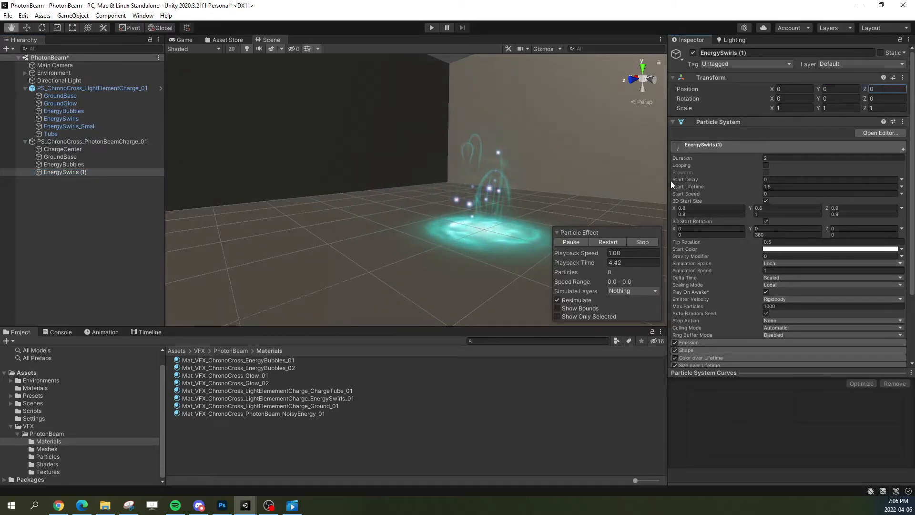
left_click(601, 242)
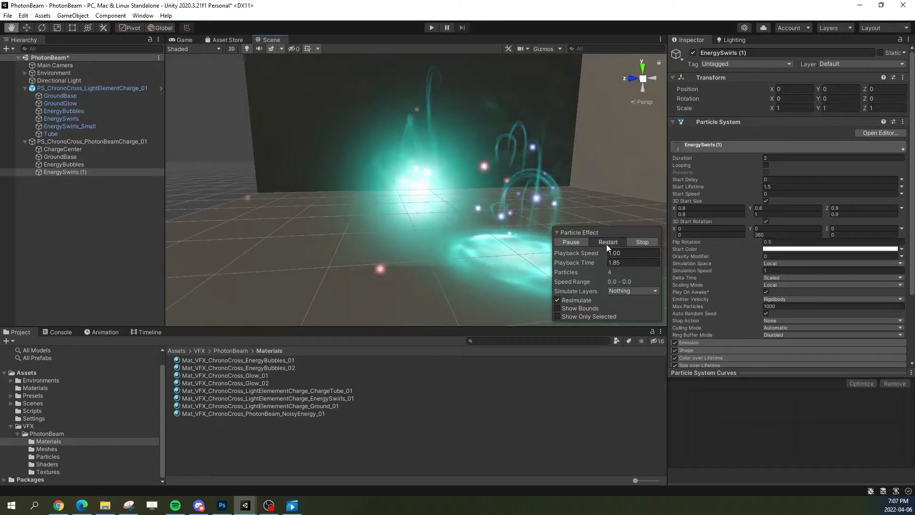
left_click(606, 244)
left_click(576, 244)
right_click_drag(450, 213, 462, 211)
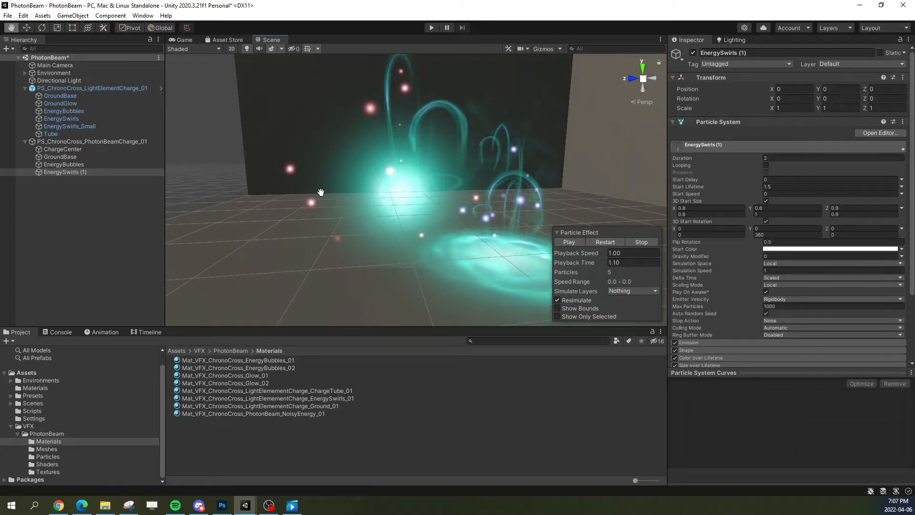
Step: Rename the copied EnergySwirls (1) object as EnergySwirls
left_click(98, 172)
key("F2")
left_click_drag(79, 173, 122, 176)
key("BackSpace")
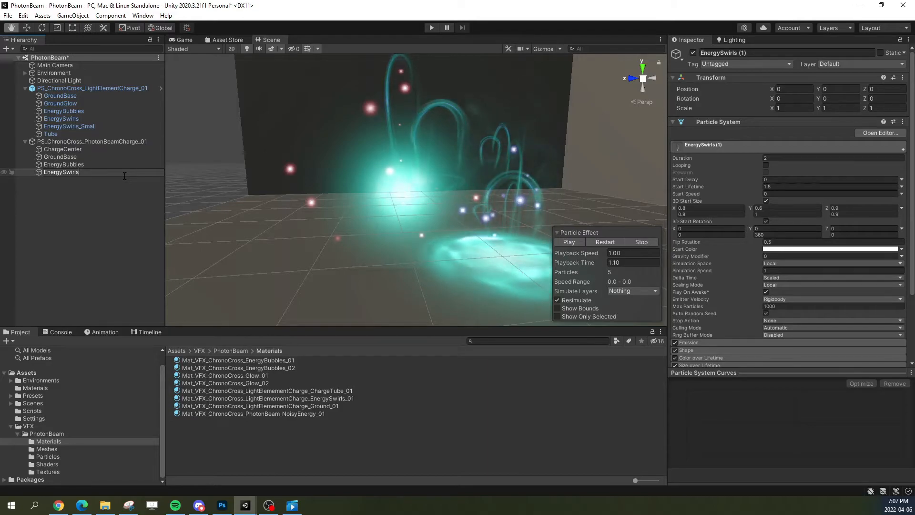
left_click(101, 215)
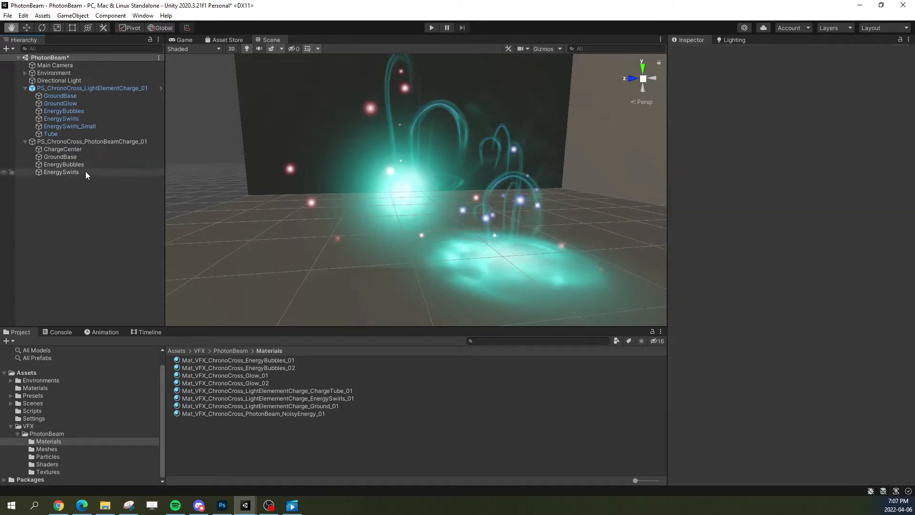
Step: Rename the EnergySwirls object under PS_ChronoCross_PhotonBeamCharge_01 as GatheringSwirls
left_click(86, 172)
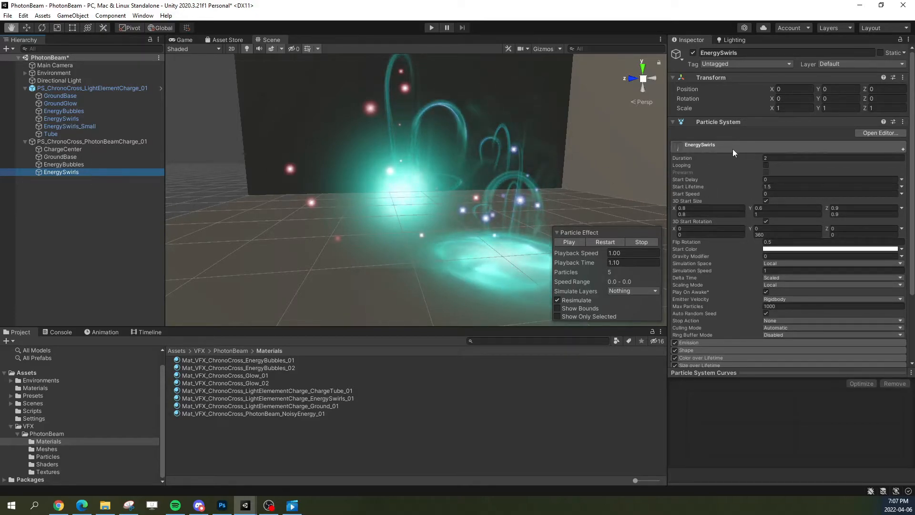
left_click(79, 173)
type("G")
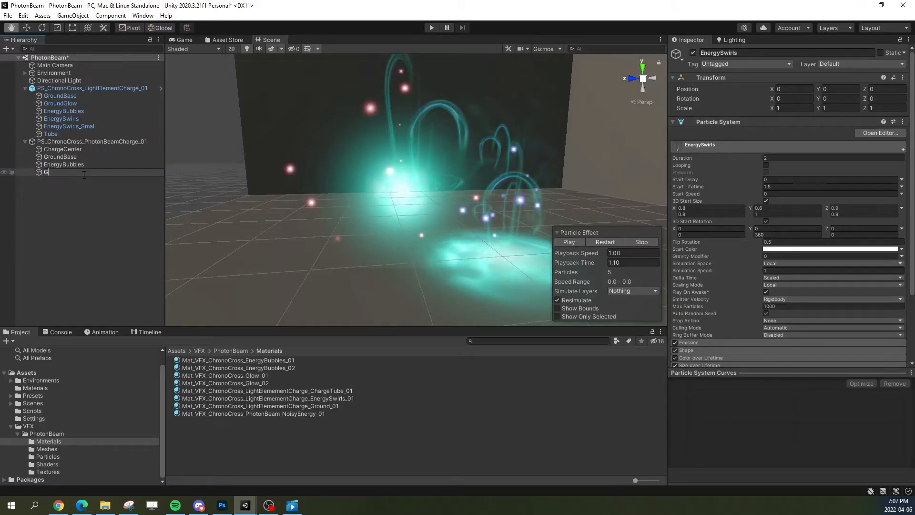
type("atheringSwi")
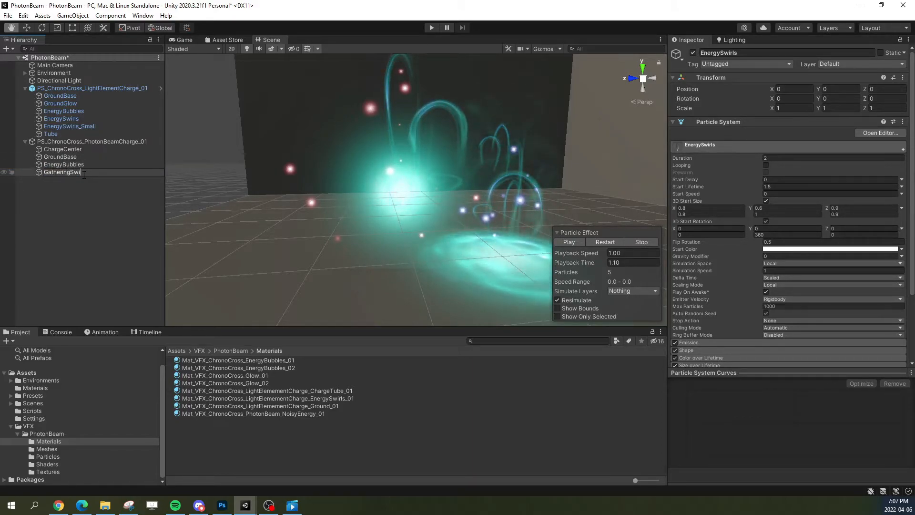
type("rls")
key("Return")
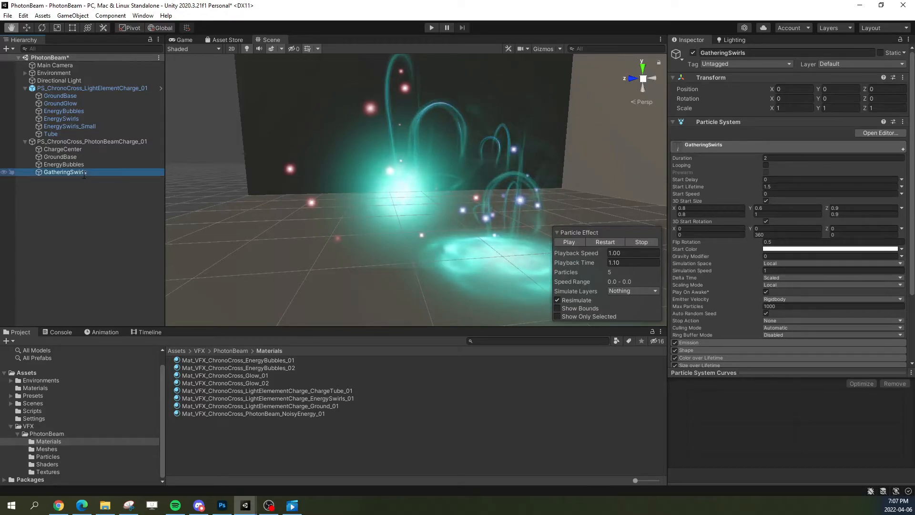
Step: Locate the mesh used by the GatheringSwirls renderer and preview the charge, beam, ring and swirl meshes in the same folder
left_click(718, 143)
left_click(702, 202)
left_click(783, 219)
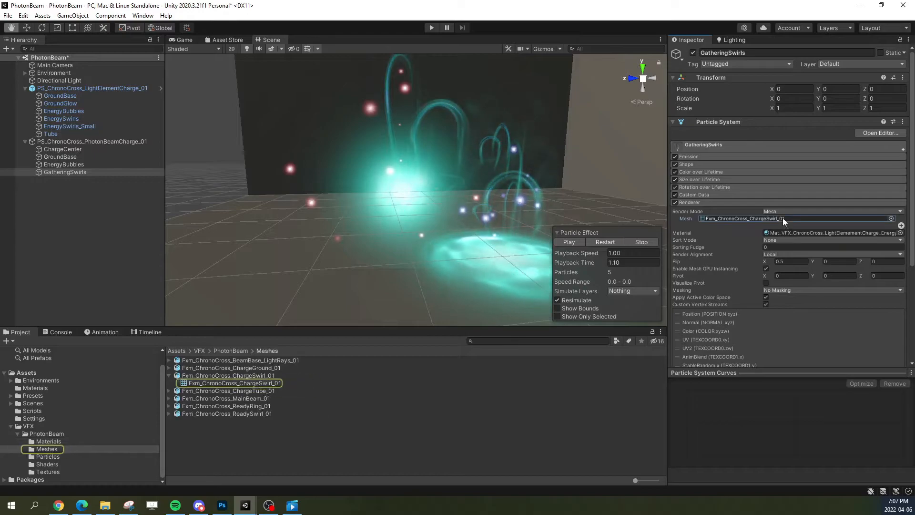
left_click(747, 219)
left_click(752, 218)
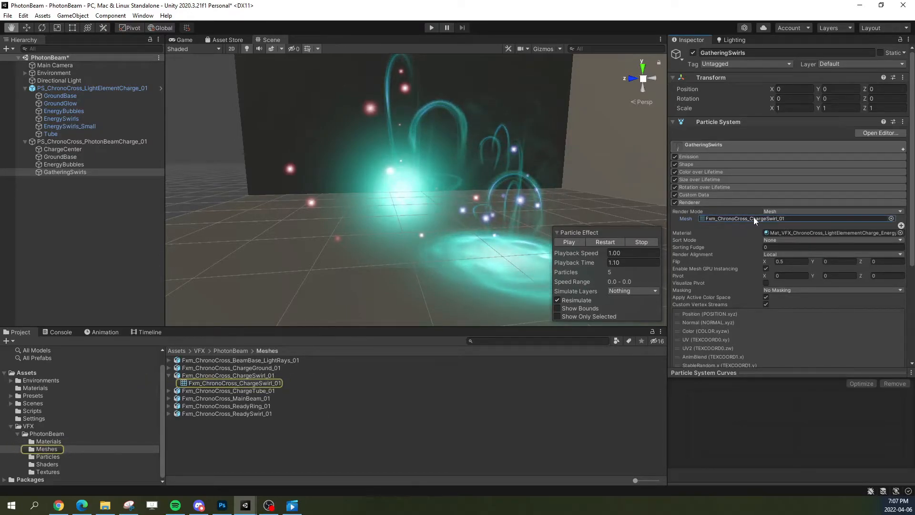
left_click(216, 376)
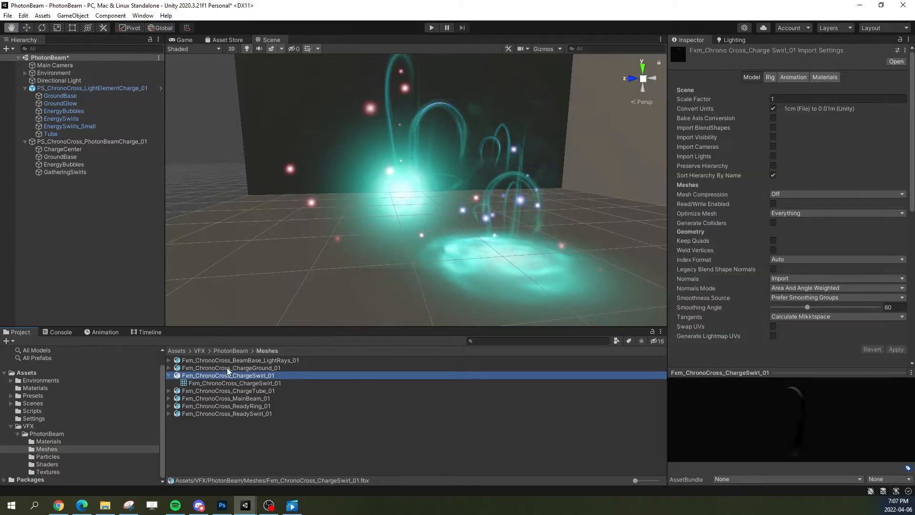
left_click(228, 368)
left_click(233, 390)
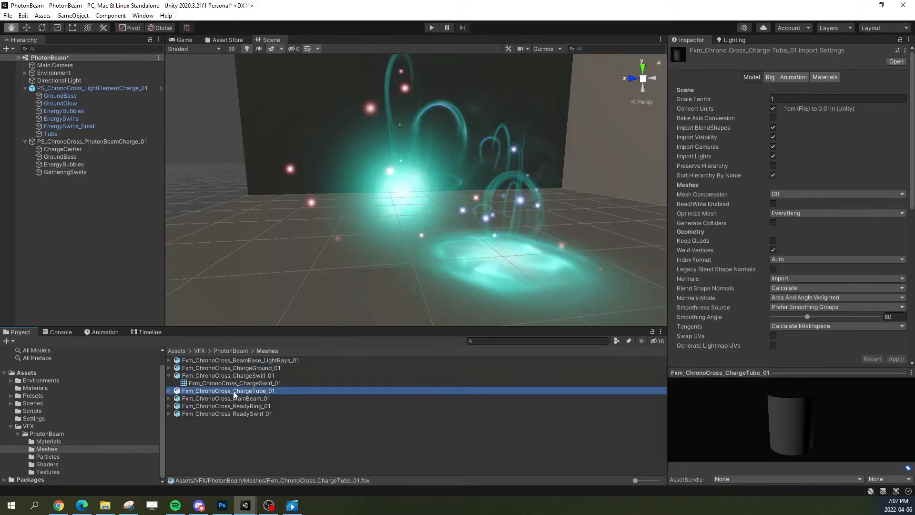
left_click(236, 399)
left_click(237, 407)
left_click(237, 414)
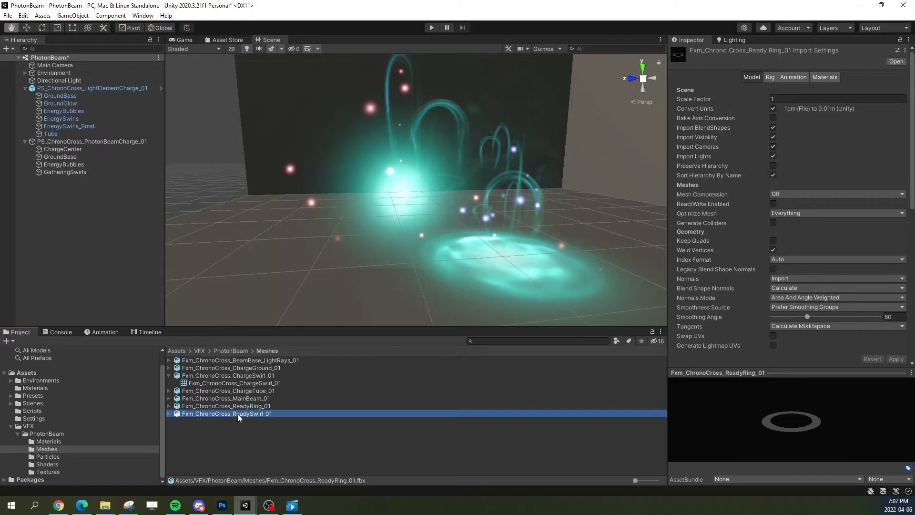
Step: Enlarge the mesh preview and examine the shape of Fxm_ChronoCross_ReadySwirl_01 from different angles
left_click(787, 420)
left_click_drag(788, 421, 805, 396)
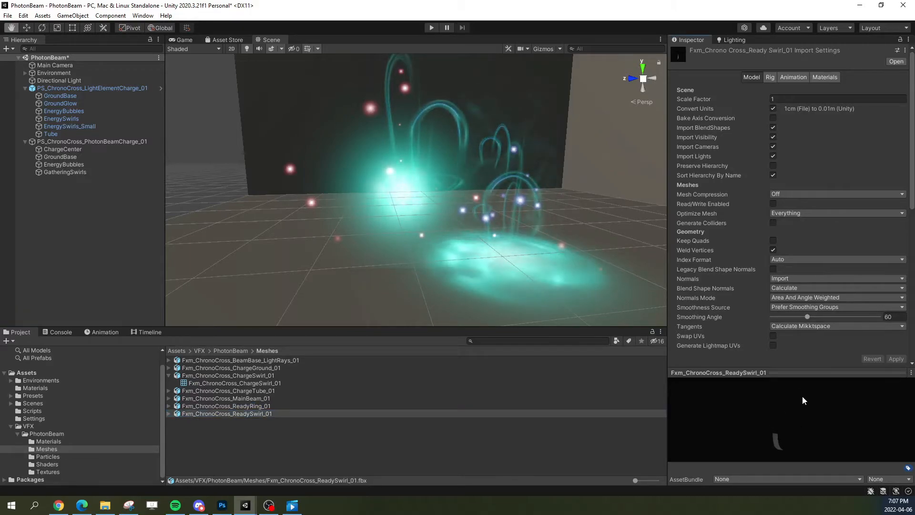
left_click_drag(736, 371, 736, 334)
left_click(168, 413)
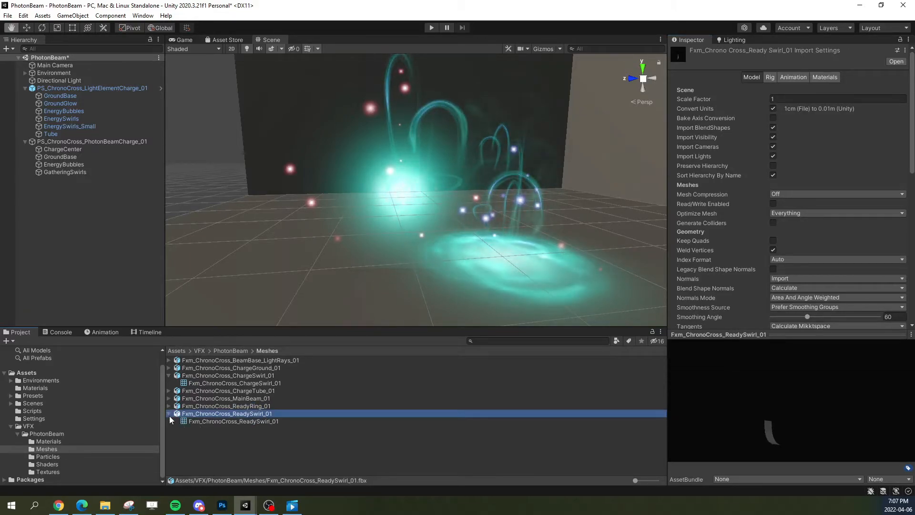
left_click(210, 422)
left_click_drag(806, 412, 755, 419)
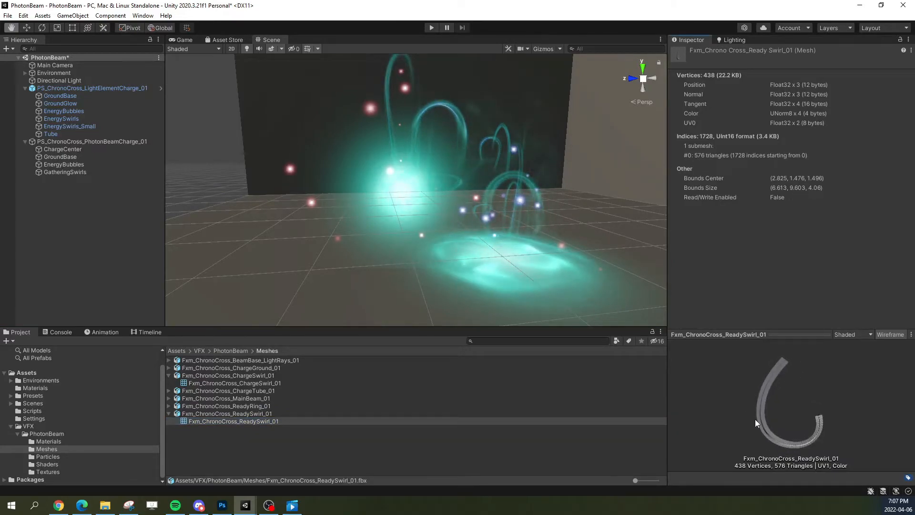
Step: Assign Fxm_ChronoCross_ReadySwirl_01 as the GatheringSwirls render mesh, then replay the effect and pause it
left_click(59, 173)
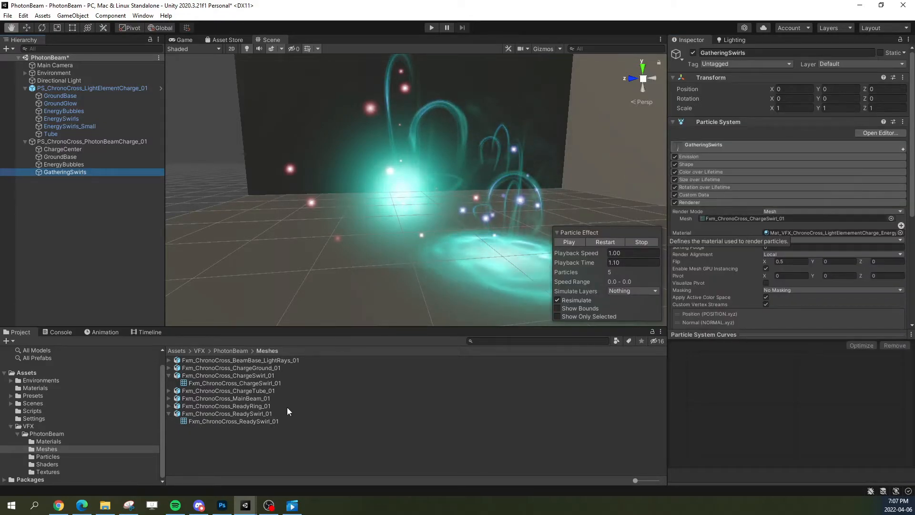
left_click_drag(239, 421, 764, 219)
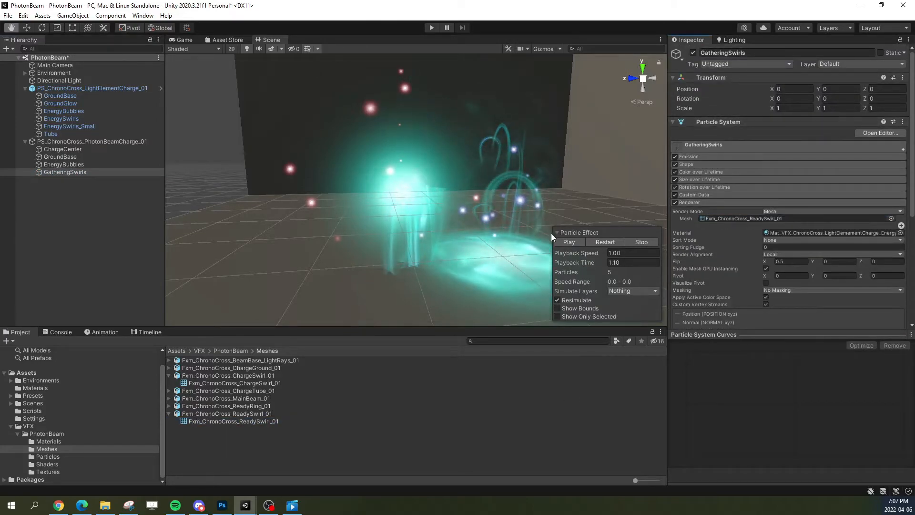
left_click(579, 241)
left_click(576, 241)
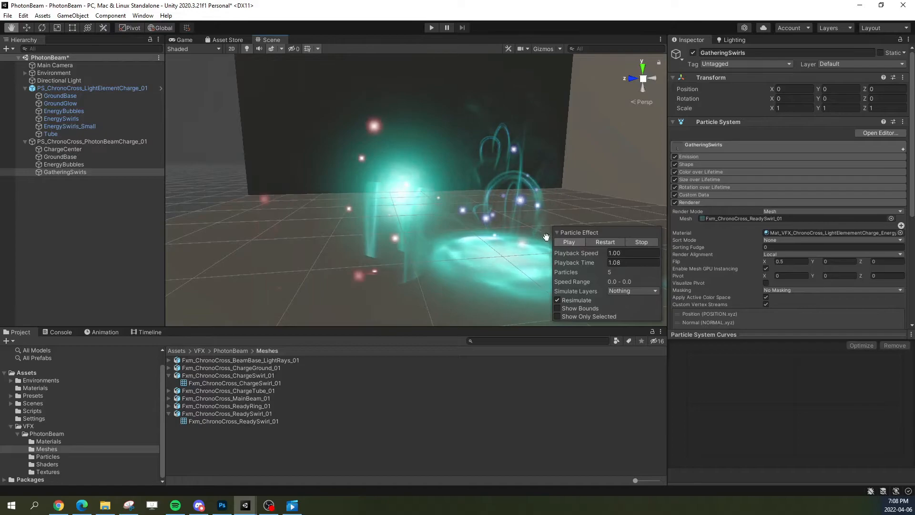
left_click_drag(472, 237, 602, 244, "alt")
left_click(609, 242)
left_click_drag(471, 200, 491, 206, "alt")
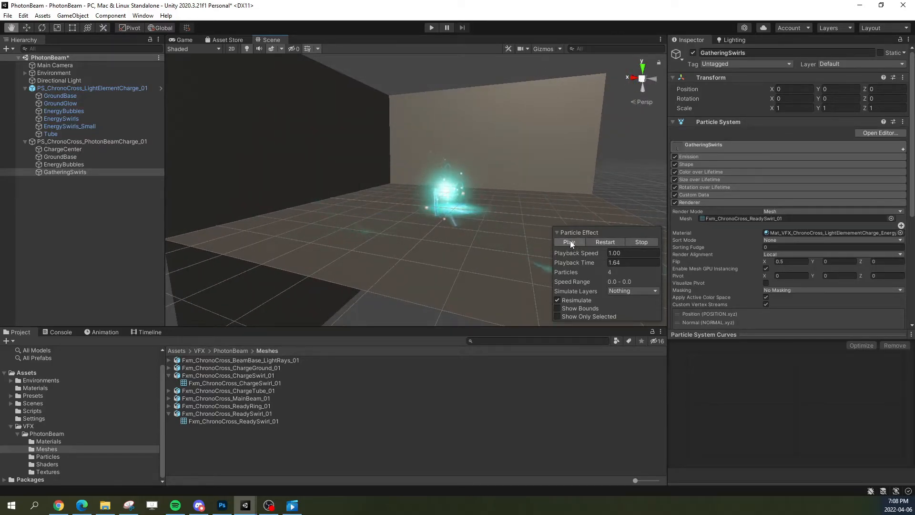
Step: Stop the PS_ChronoCross_LightElementCharge_01 preview, then replay GatheringSwirls on its own charge and pause it
left_click(107, 89)
left_click(636, 241)
left_click_drag(561, 190, 414, 195, "alt")
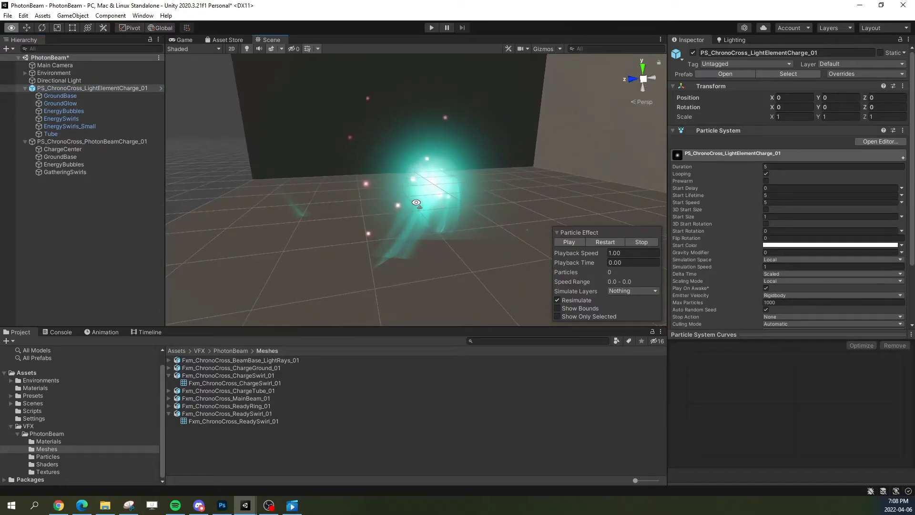
left_click(70, 172)
left_click(593, 244)
left_click(580, 242)
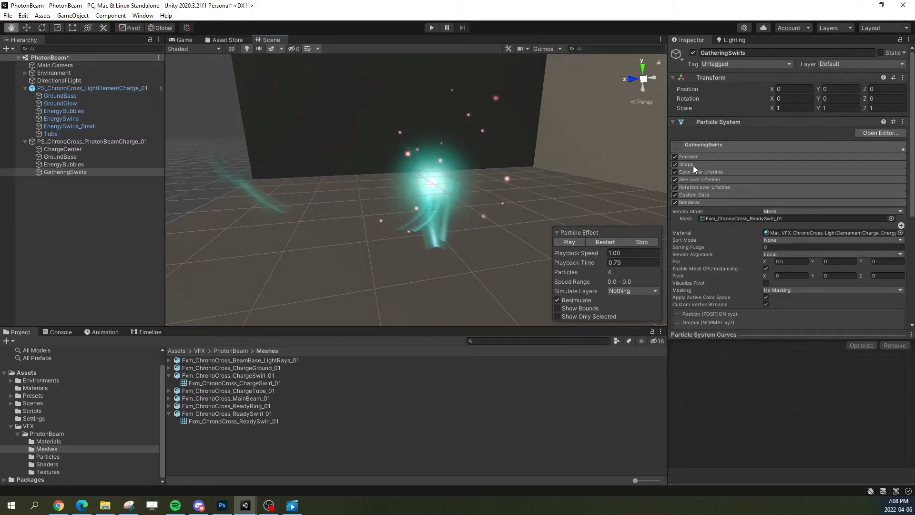
Step: Set the maximum 3D start rotation of GatheringSwirls to 360 on X and Z
left_click(710, 144)
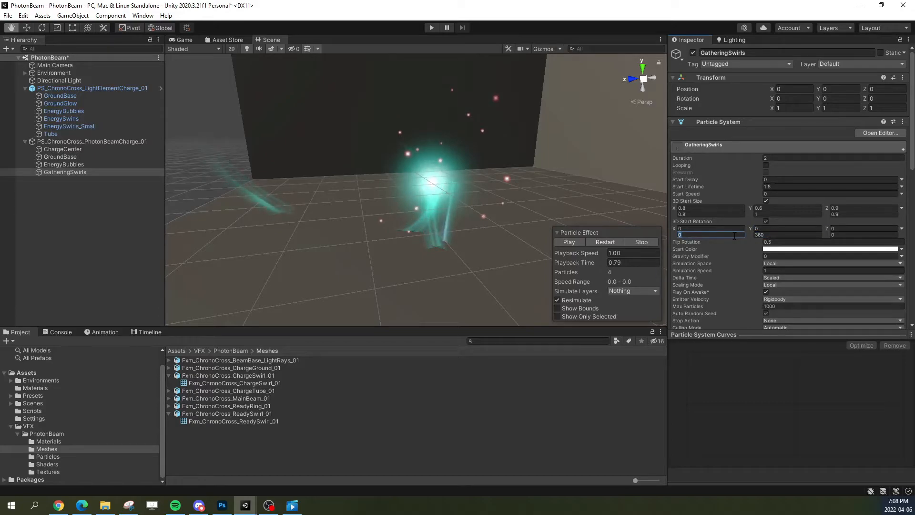
type("360")
left_click(850, 234)
type("360")
Step: Replay the randomly rotated swirls, viewing them from several angles, and pause with the swirls visible
left_click(611, 243)
left_click_drag(477, 214, 511, 217, "alt")
right_click_drag(511, 216, 463, 170)
left_click(602, 241)
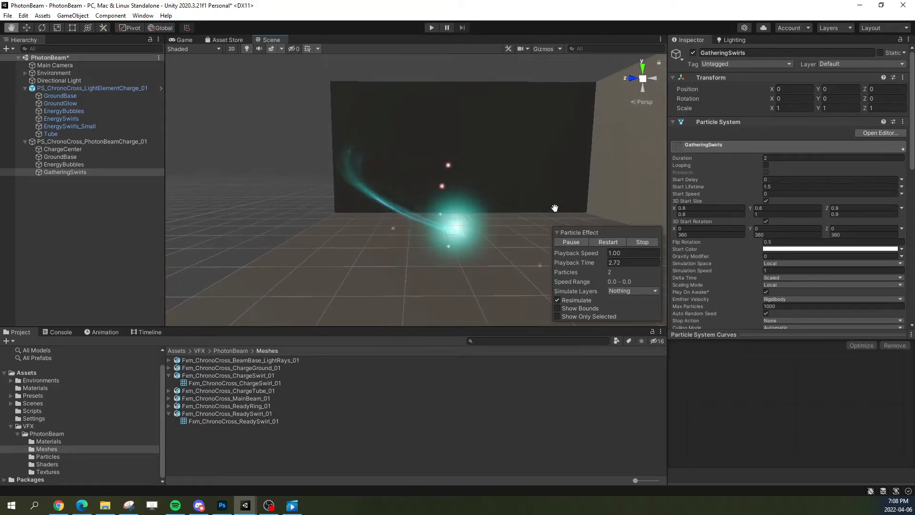
left_click(565, 242)
right_click_drag(515, 227, 548, 228)
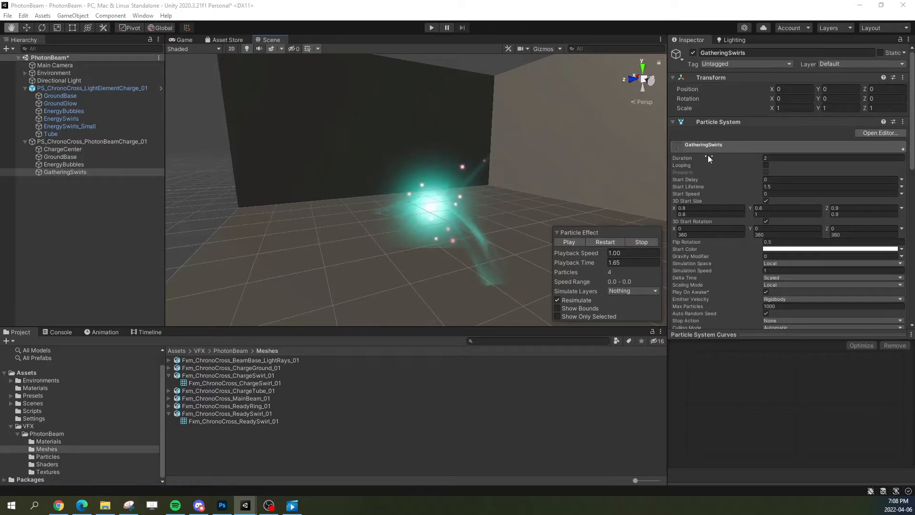
Step: Duplicate the swirls' EnergySwirls_01 material and rename the copy as Mat_VFX_ChronoCross_PhotonBeam_GatheringSwirls_01
left_click(748, 144)
left_click(794, 233)
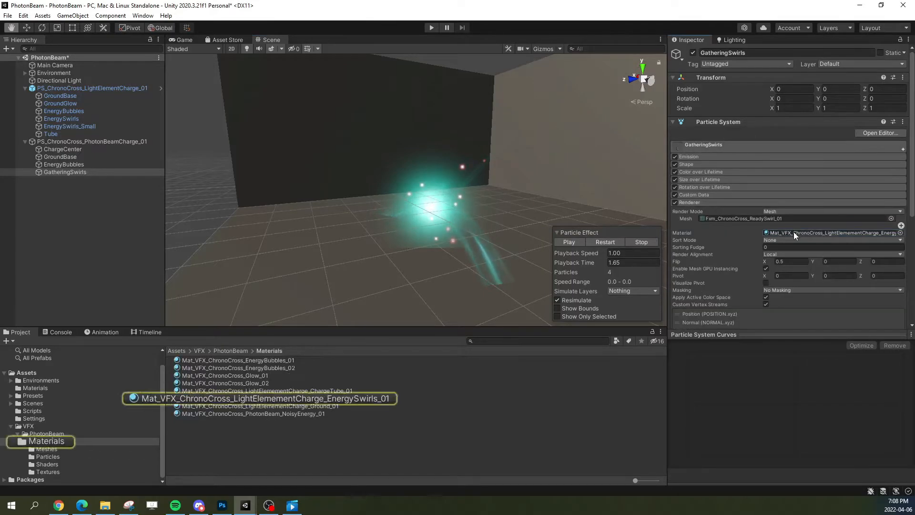
left_click(320, 398)
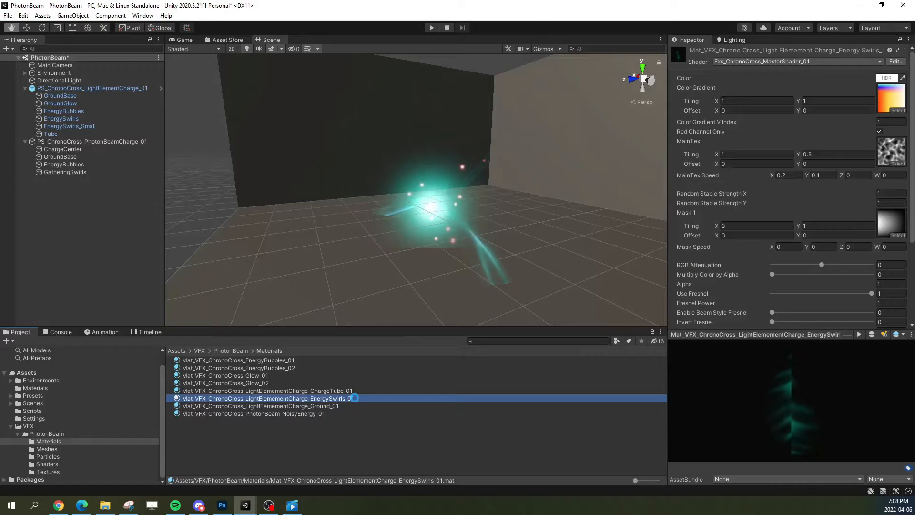
key("ctrl+d")
left_click(322, 399)
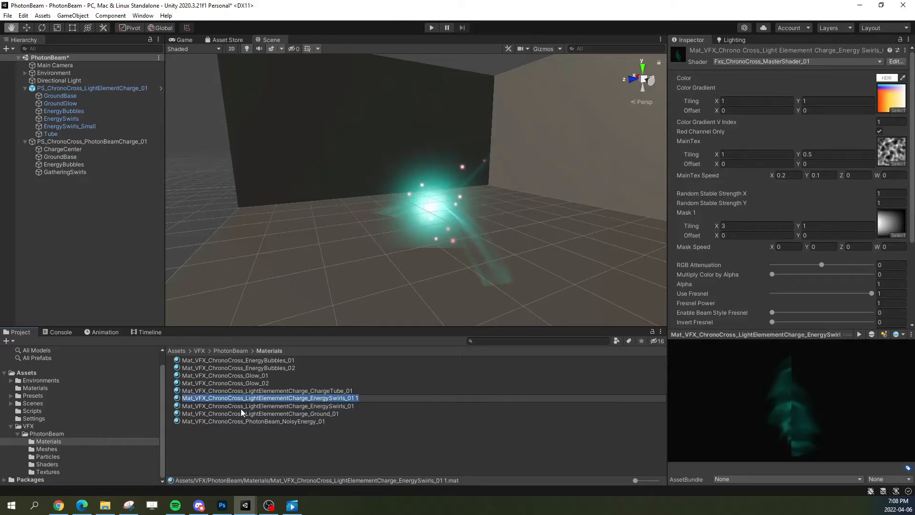
left_click(246, 398)
left_click_drag(245, 398, 454, 403)
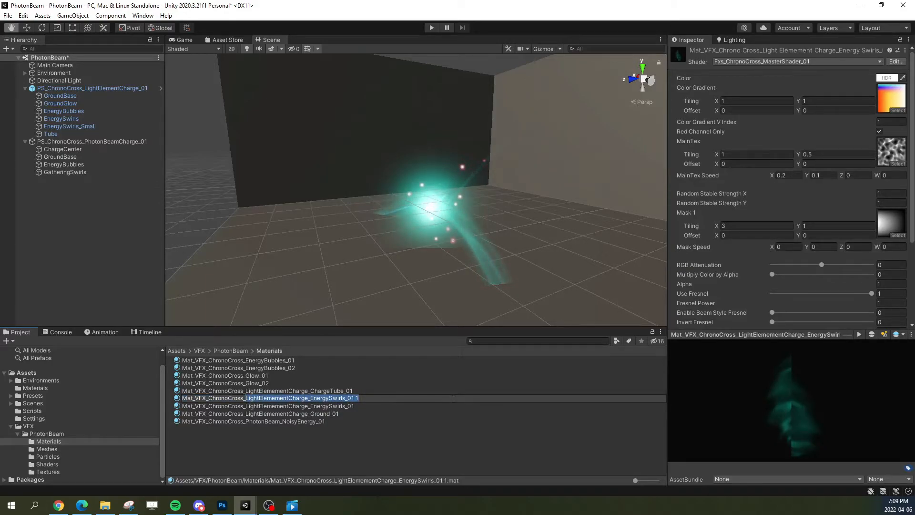
type("PhotonBeam_Ga")
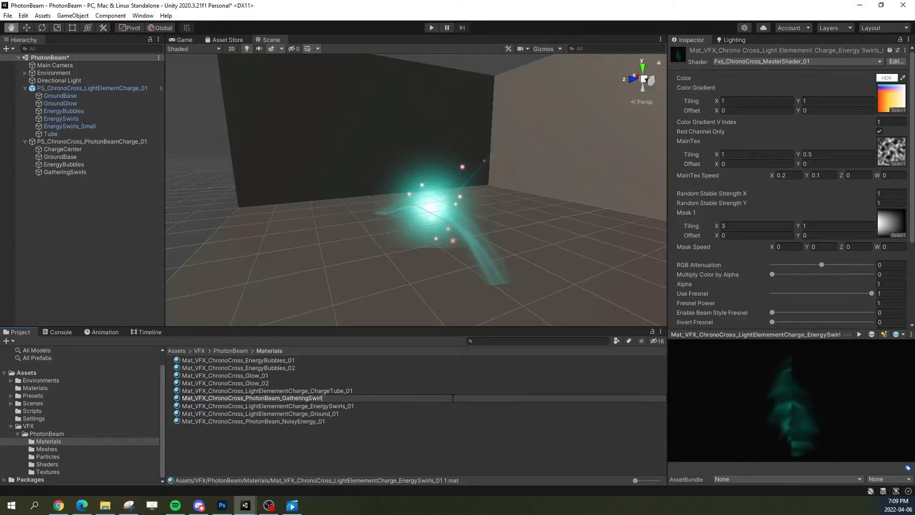
type("01")
key("Return")
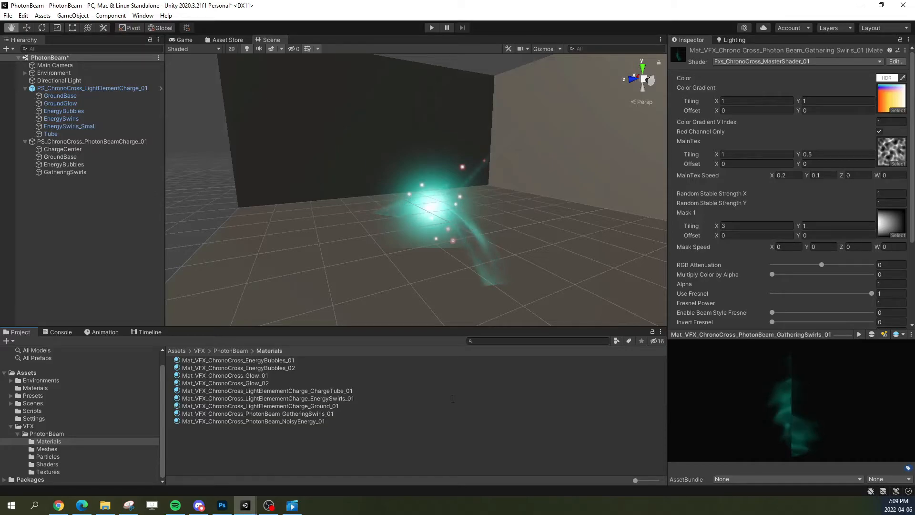
Step: Assign Mat_VFX_ChronoCross_PhotonBeam_GatheringSwirls_01 as the render material of GatheringSwirls
left_click(65, 172)
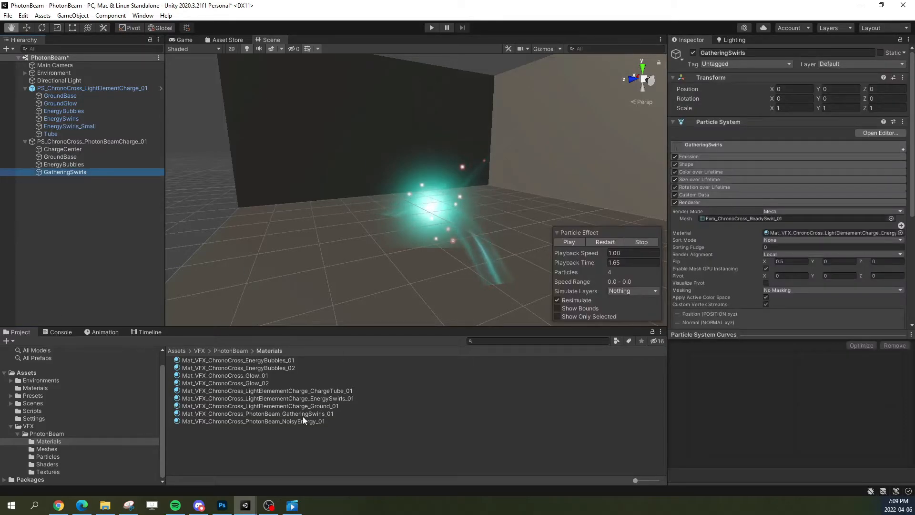
left_click_drag(267, 413, 788, 176)
left_click(788, 176)
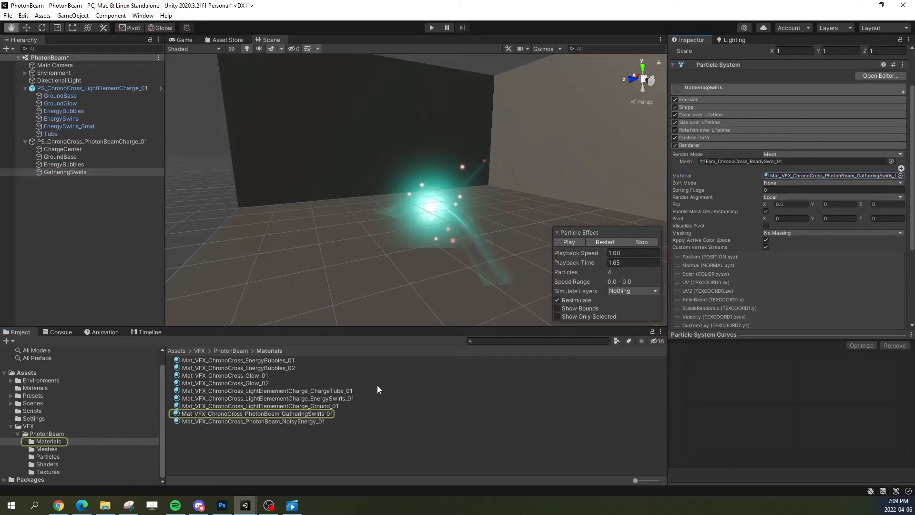
Step: Replace the MainTex texture of the GatheringSwirls material with TX_VFX_OrganicNoise_03
left_click(321, 413)
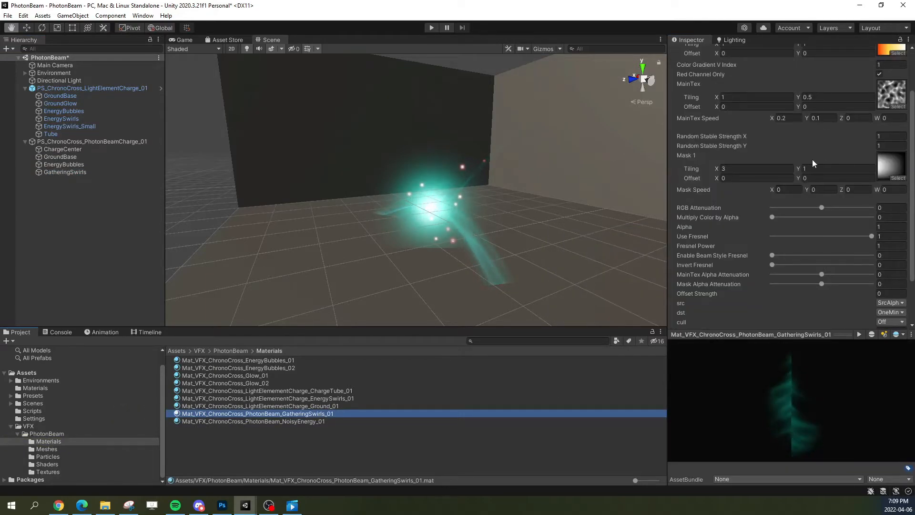
left_click(881, 96)
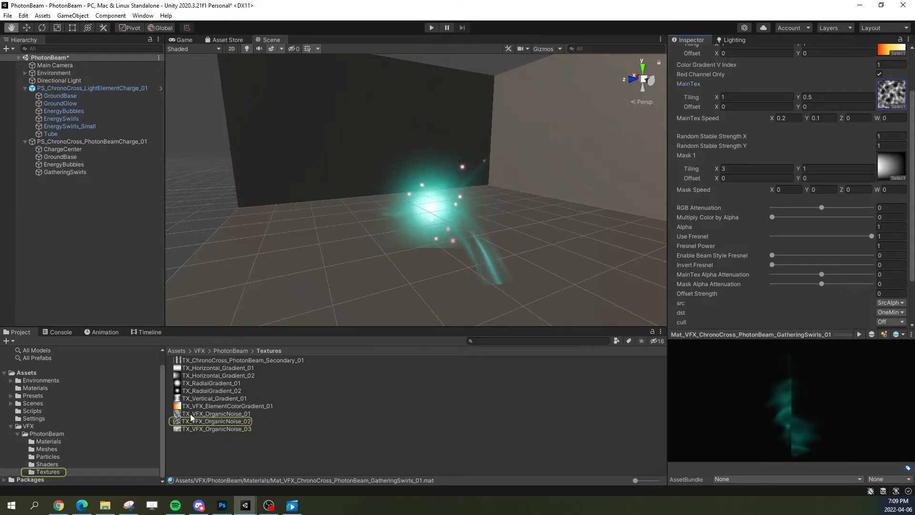
left_click_drag(190, 367, 725, 296)
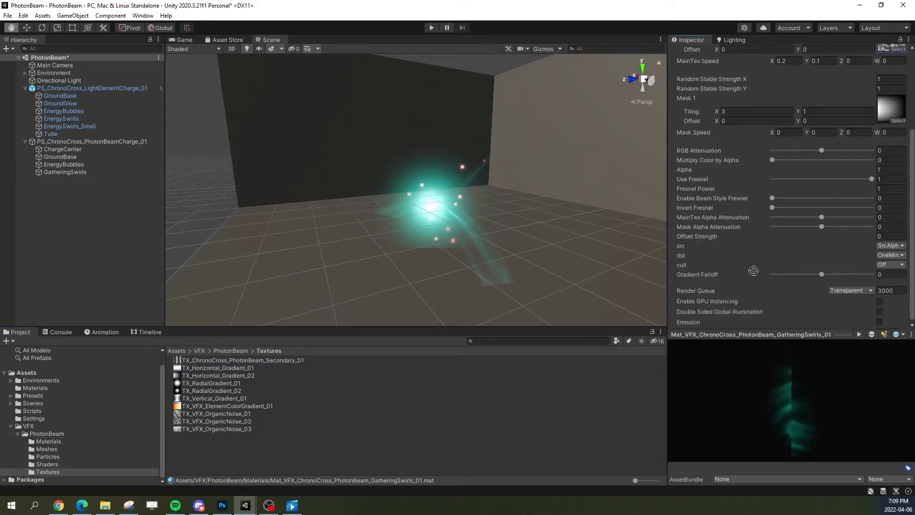
left_click_drag(884, 93, 882, 97)
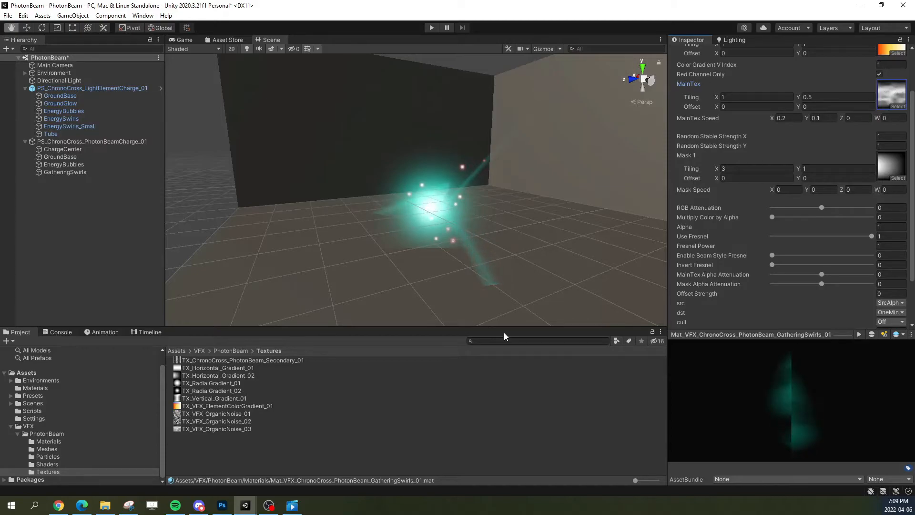
Step: Set the Mask 1 texture of the GatheringSwirls material to TX_Vertical_Gradient_01
left_click(204, 397)
left_click_drag(204, 396, 889, 107)
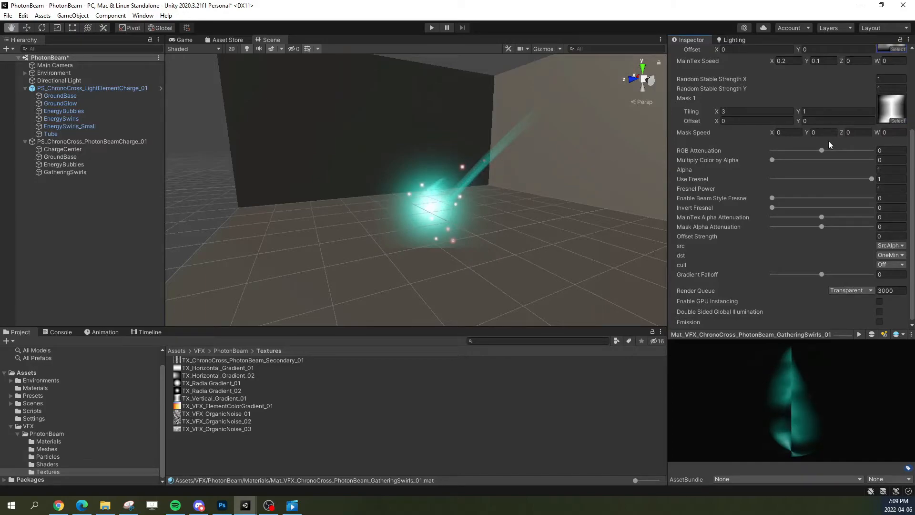
left_click(889, 118)
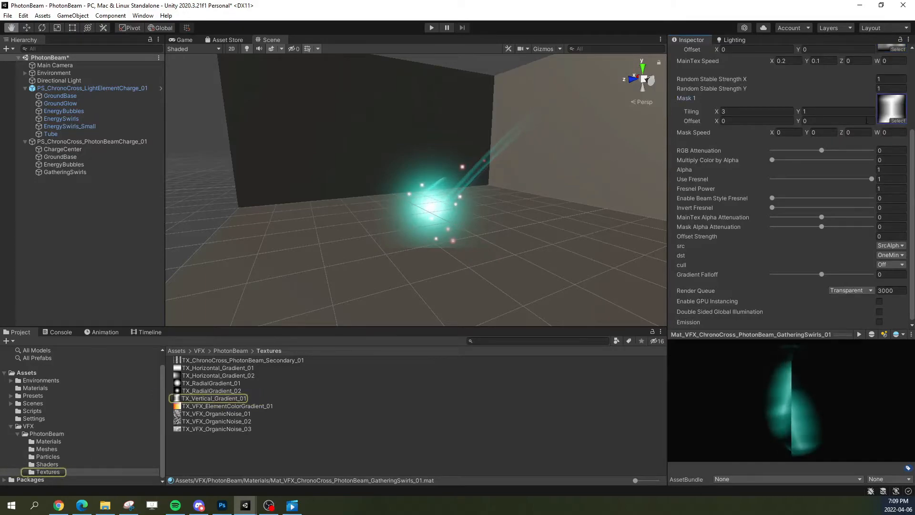
Step: Check the gradient textures' import settings and set the Mask 1 tiling of the GatheringSwirls material to X 1, Y 0
left_click(200, 377)
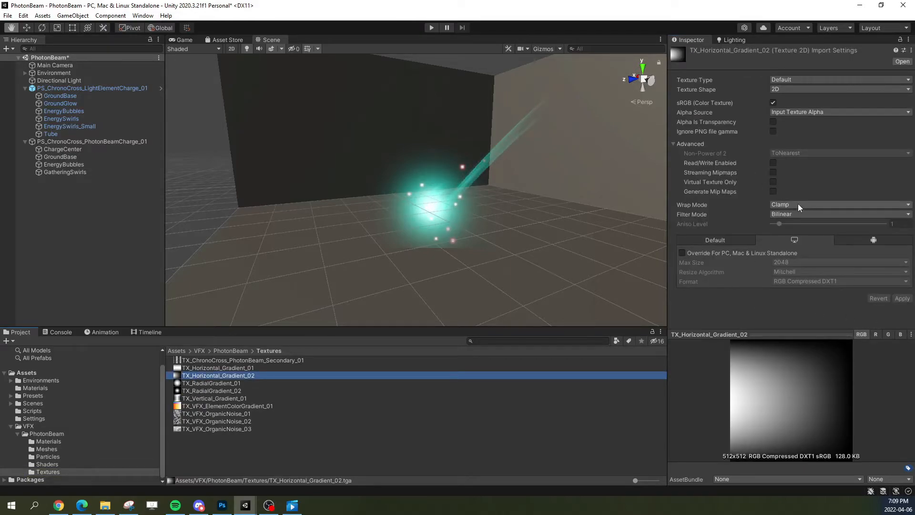
left_click(197, 398)
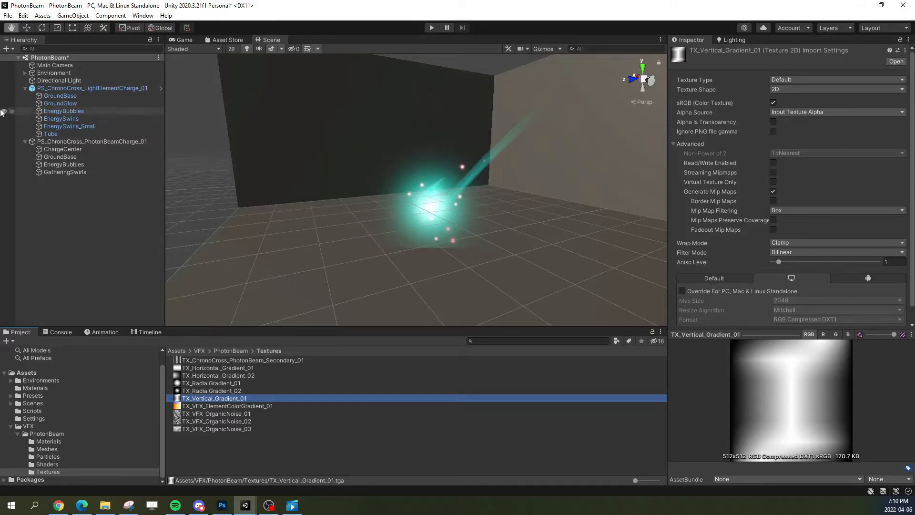
left_click(76, 173)
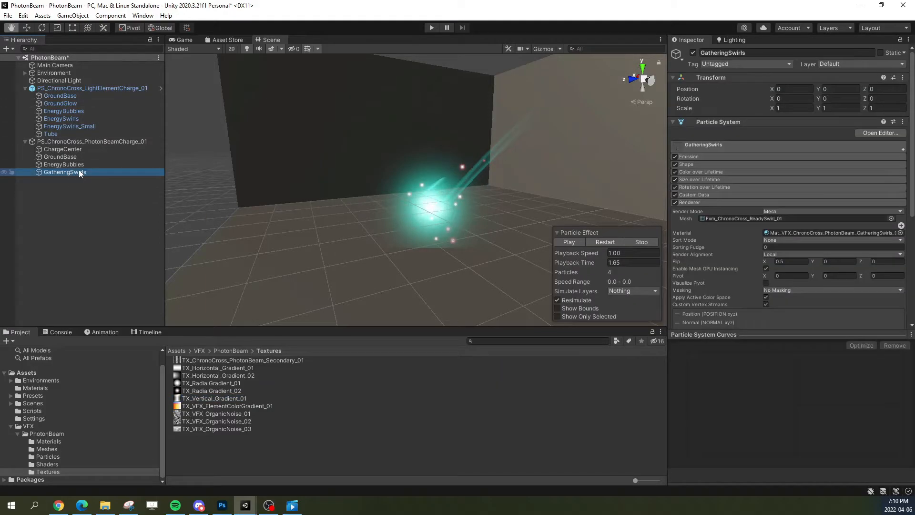
left_click(762, 233)
left_click(282, 413)
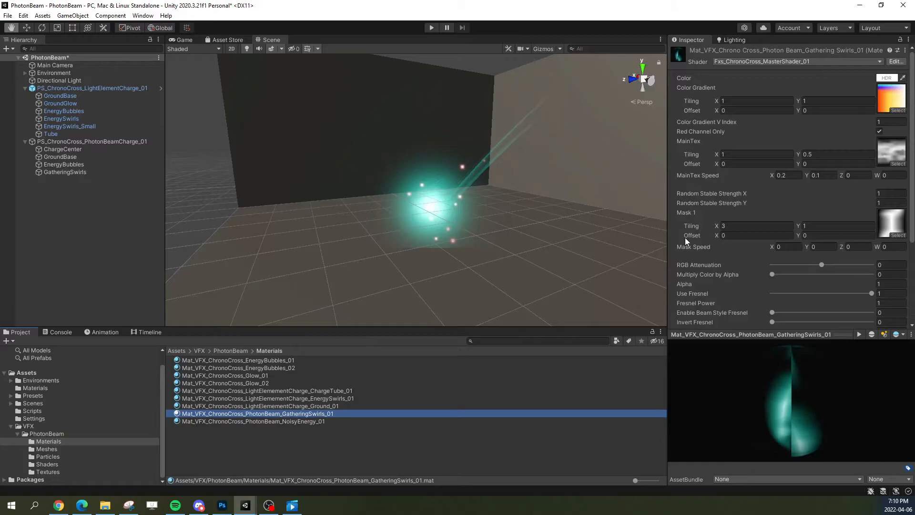
left_click(757, 226)
type("1")
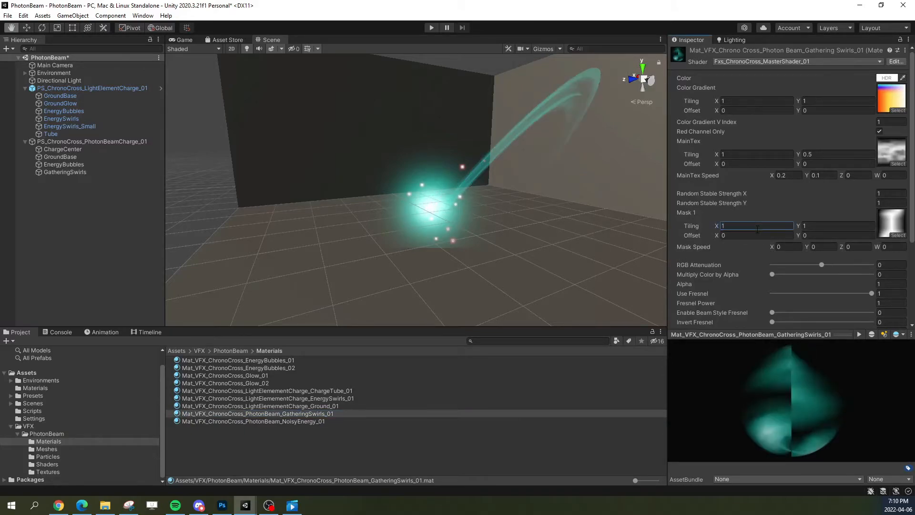
left_click(821, 225)
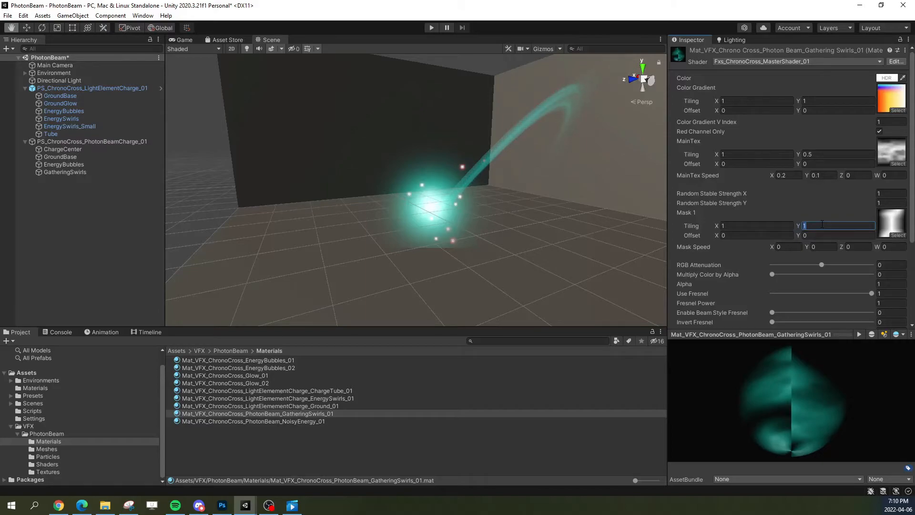
type("0")
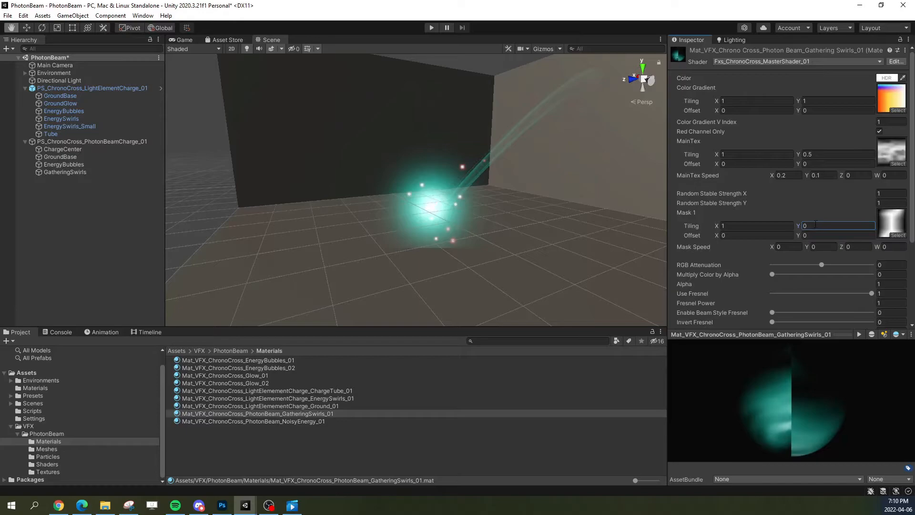
Step: Compare Random Stable Strength Y at 0 and 1 on the GatheringSwirls material, and leave it set to 0
left_click(887, 202)
type("0")
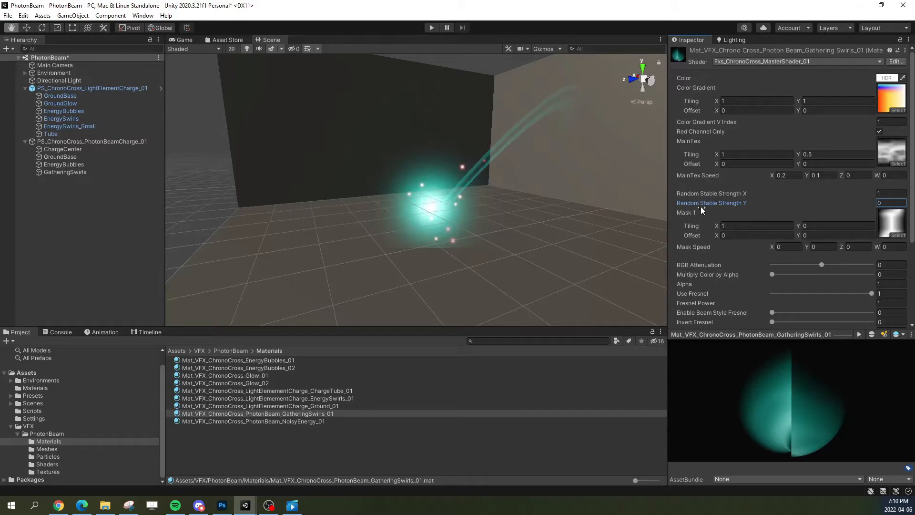
scroll(553, 139, "up", 1)
middle_click_drag(554, 138, 524, 158)
left_click(880, 204)
type("1")
right_click_drag(537, 221, 521, 188)
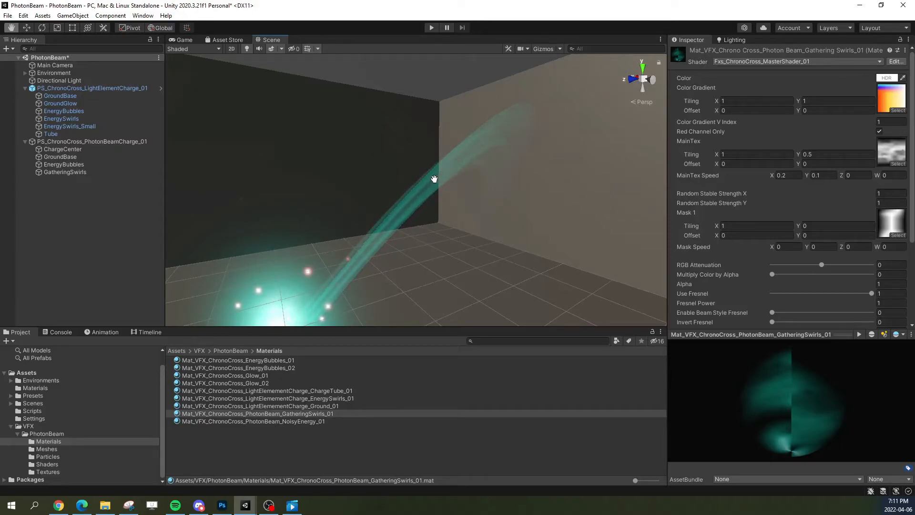
left_click(886, 203)
type("0")
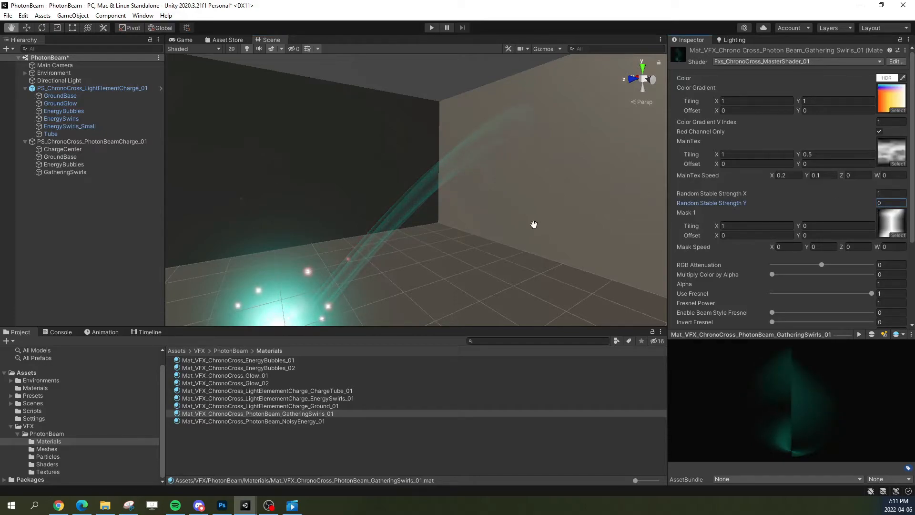
right_click_drag(527, 219, 409, 204)
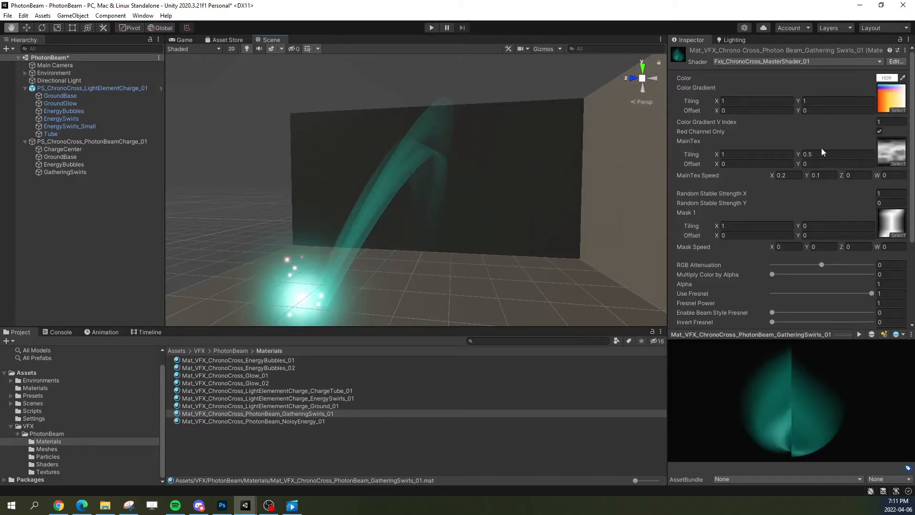
Step: Set the GatheringSwirls material's MainTex tiling Y to 1 and its MainTex Speed Y to 0
left_click(844, 154)
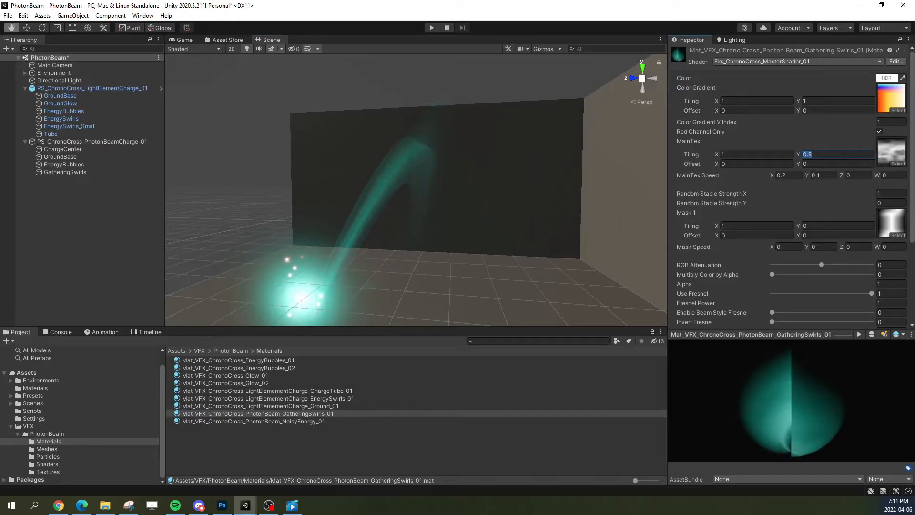
type("1")
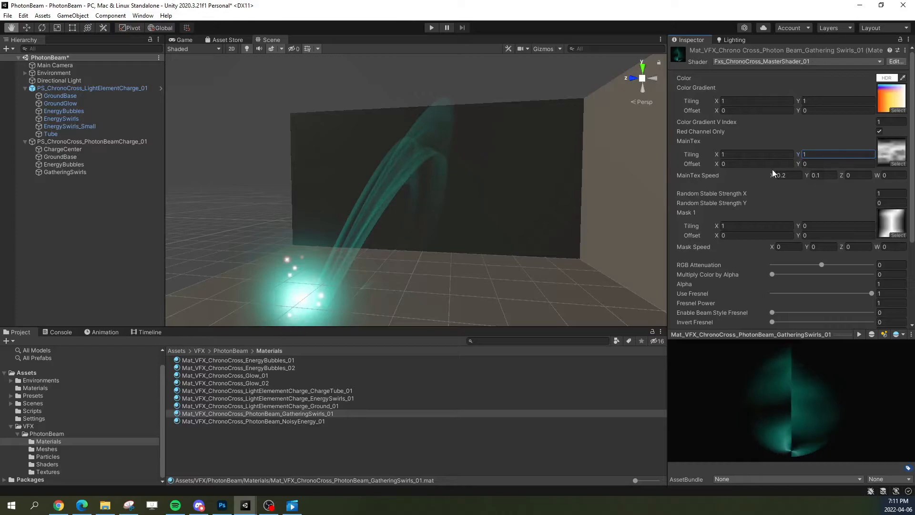
left_click(822, 176)
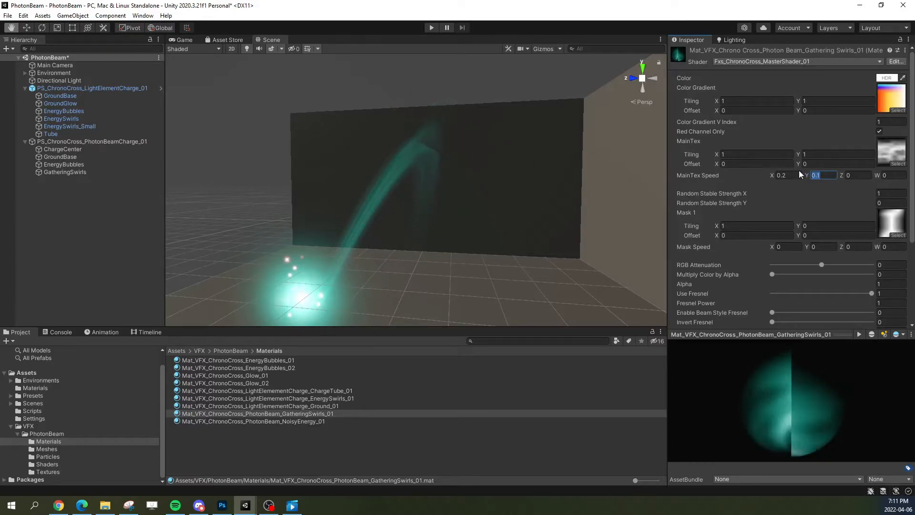
type("0")
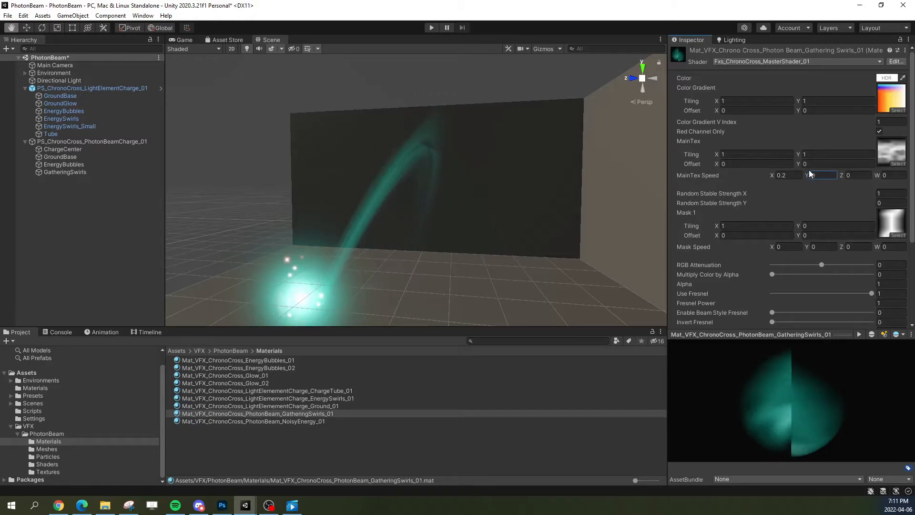
left_click_drag(461, 206, 431, 207, "alt")
left_click_drag(516, 170, 539, 196, "alt")
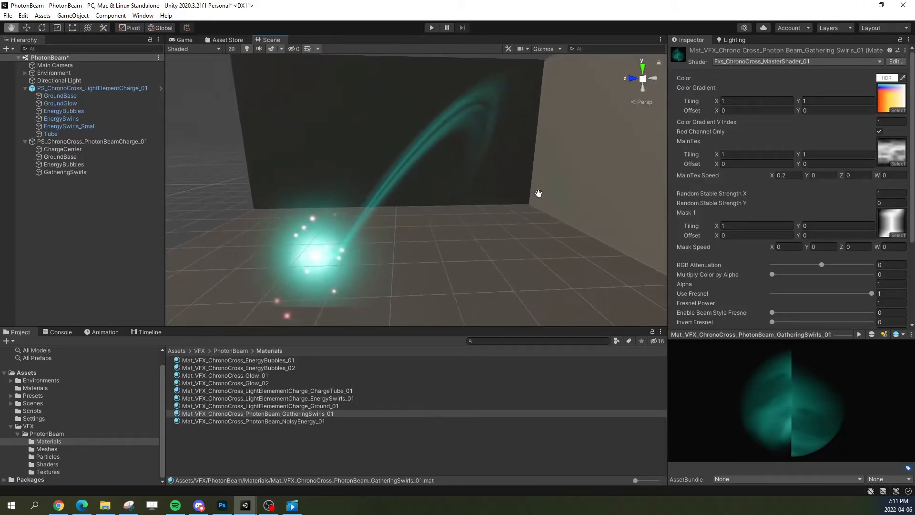
left_click_drag(450, 162, 514, 175, "alt")
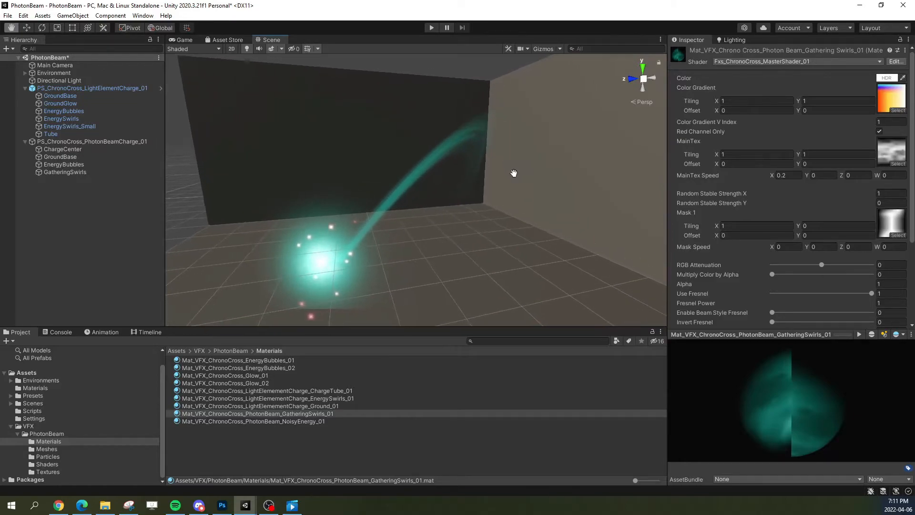
Step: Set both the MainTex tiling X and the MainTex Speed X of the GatheringSwirls material to 2
left_click(777, 155)
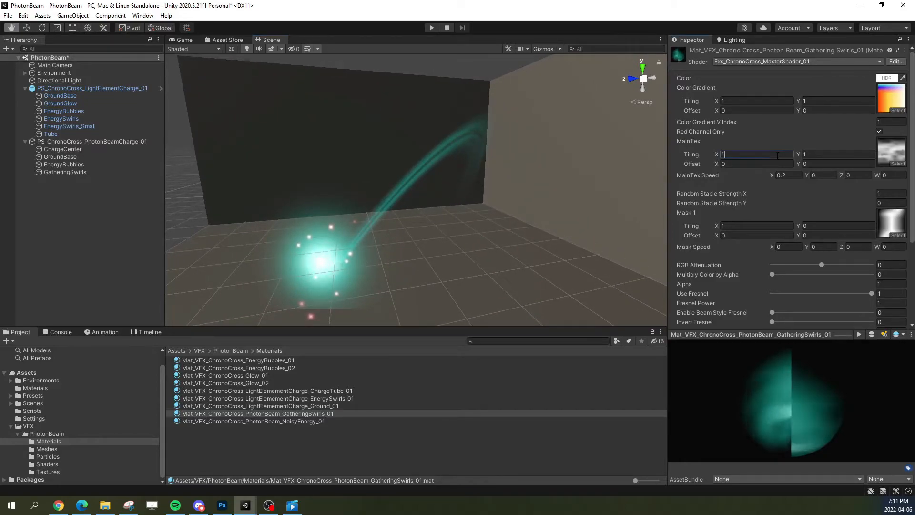
type("2")
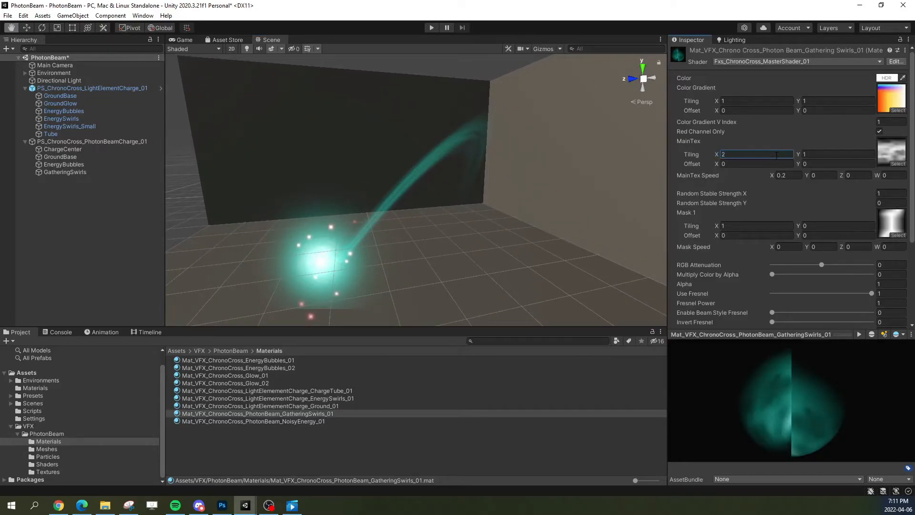
left_click(794, 175)
type("2")
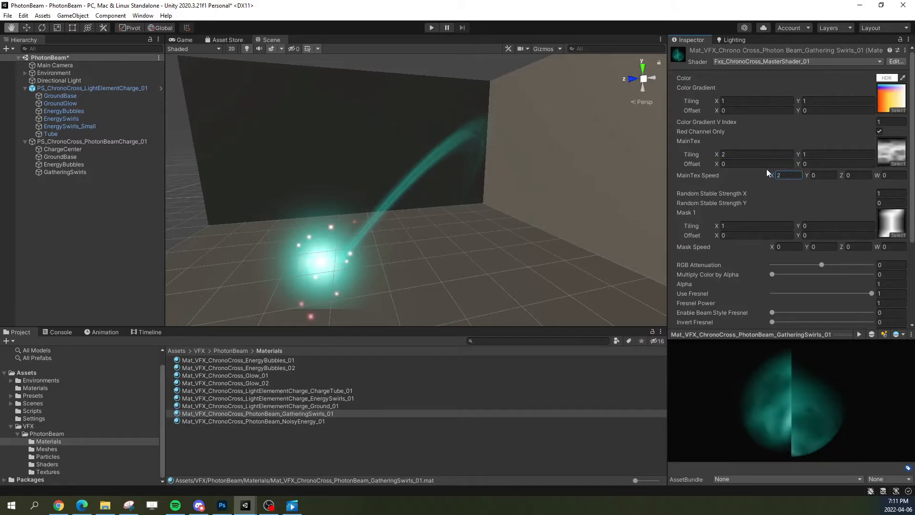
left_click(732, 154)
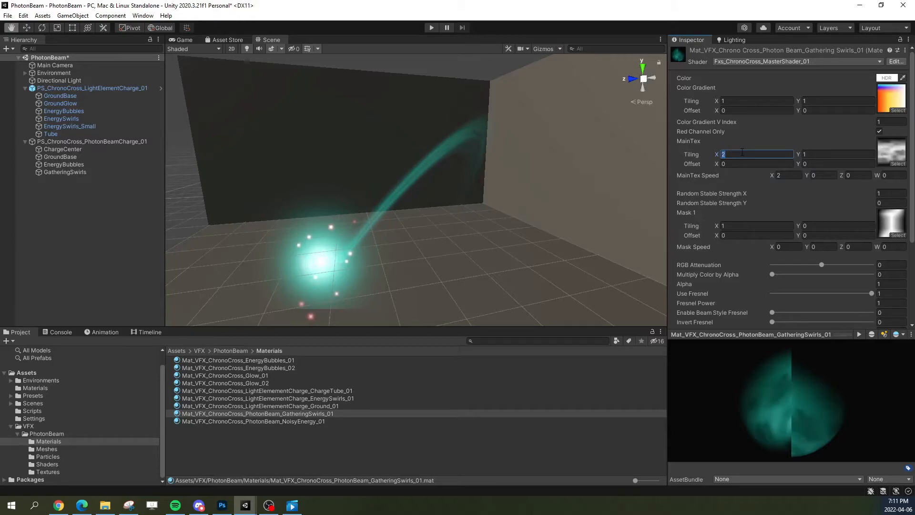
left_click(790, 174)
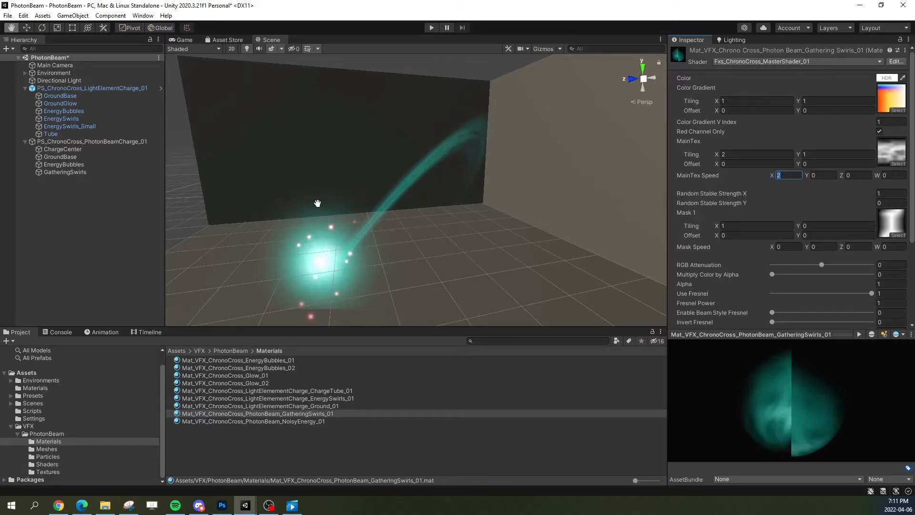
Step: Replay the GatheringSwirls particle system and disable its Rotation over Lifetime module
left_click(69, 172)
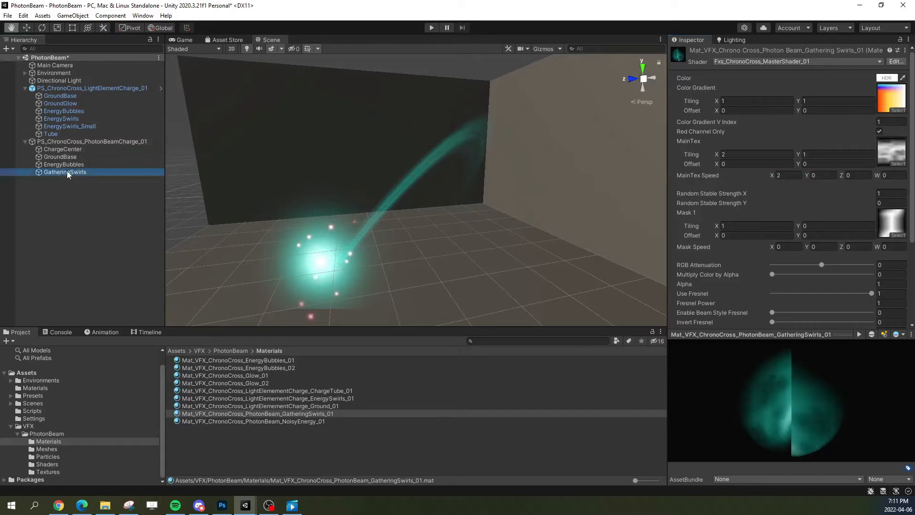
left_click(605, 242)
right_click_drag(570, 221, 548, 190)
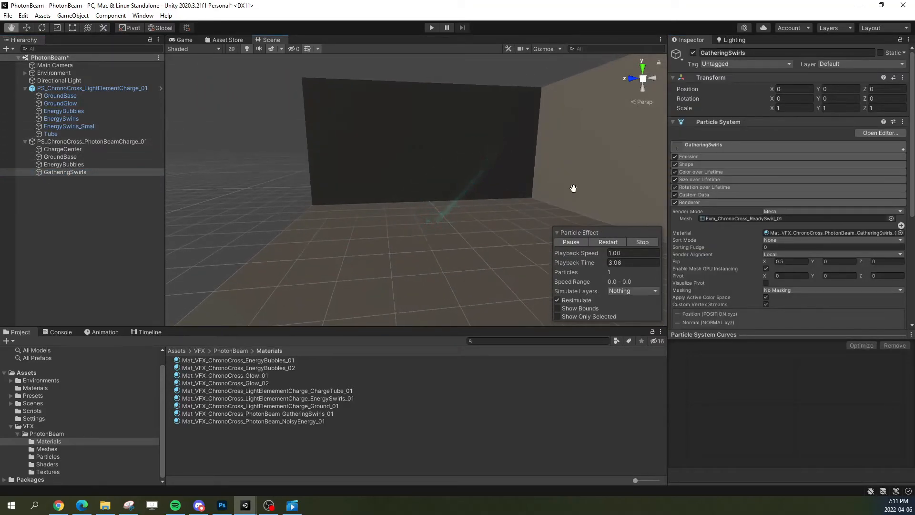
left_click(674, 188)
Step: Replay the charge effect several times from different angles and pause it to examine the swirls' motion
right_click_drag(464, 209, 466, 219)
key("w")
left_click_drag(466, 219, 578, 220, "alt")
left_click(615, 242)
left_click_drag(452, 233, 518, 232, "alt")
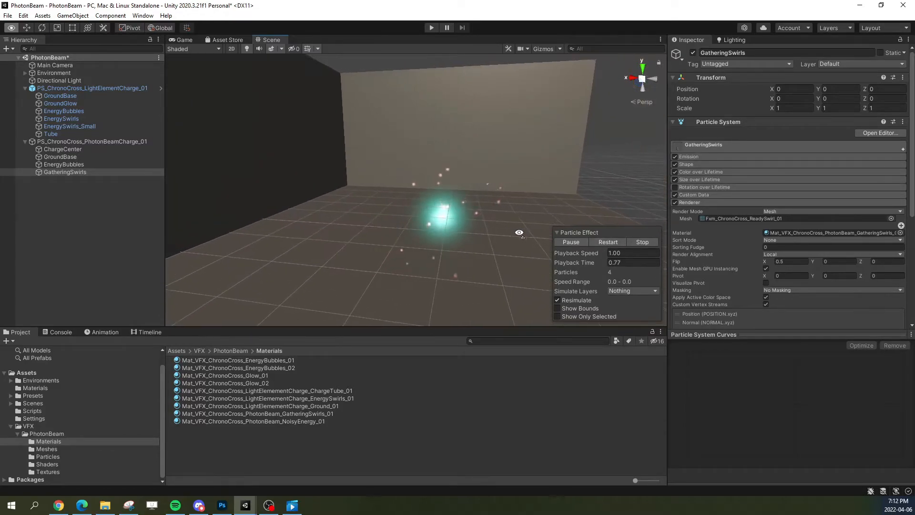
left_click(611, 242)
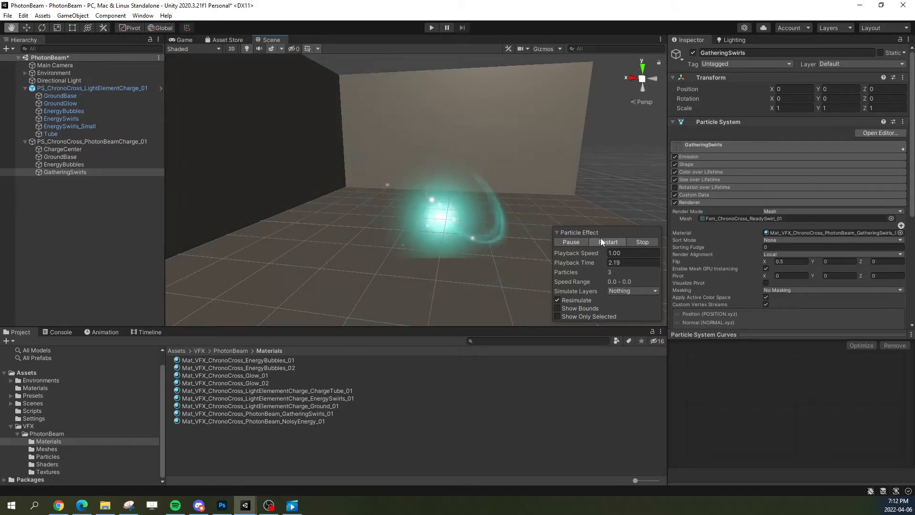
left_click(606, 240)
left_click_drag(534, 216, 392, 218, "alt")
left_click(571, 241)
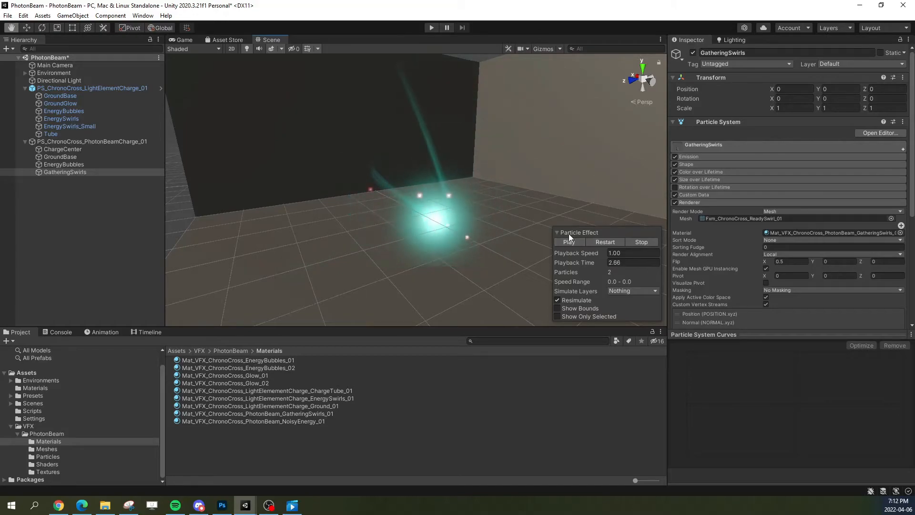
Step: Review the shader settings of the Mat_VFX_ChronoCross_PhotonBeam_GatheringSwirls_01 material
left_click(802, 233)
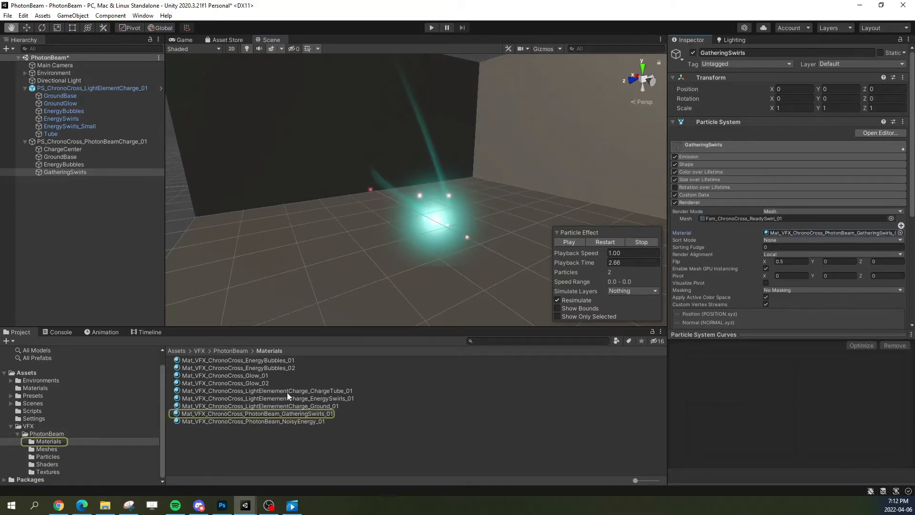
left_click(287, 413)
scroll(780, 273, "down", 3)
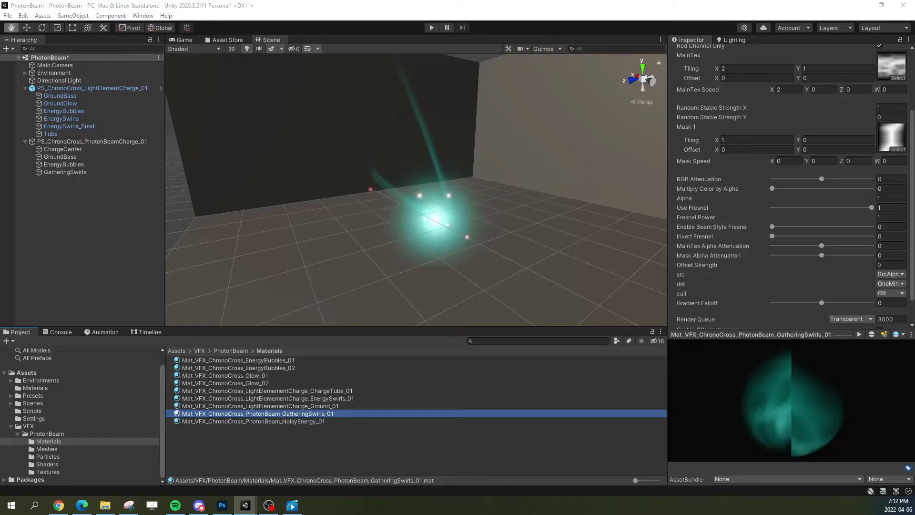
Step: Set the emission burst count of GatheringSwirls to 1 and replay the effect
left_click(81, 172)
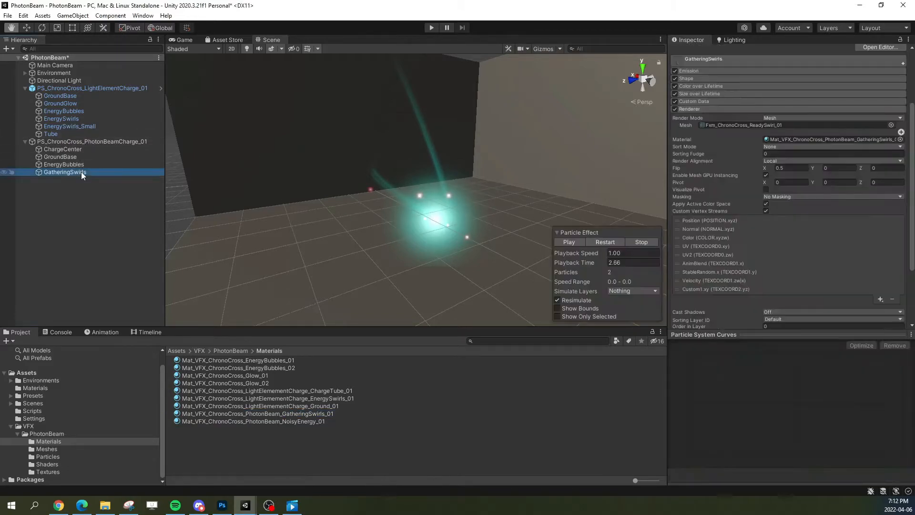
left_click(699, 59)
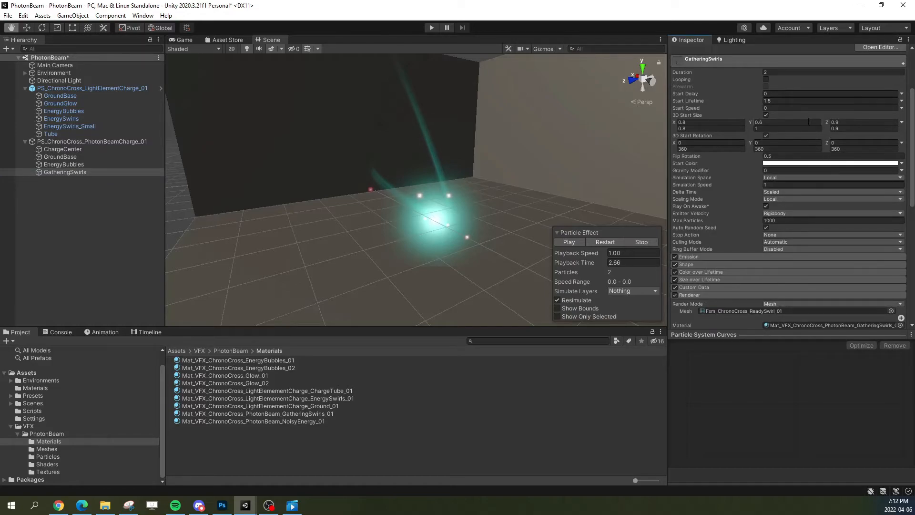
left_click(708, 59)
left_click(696, 70)
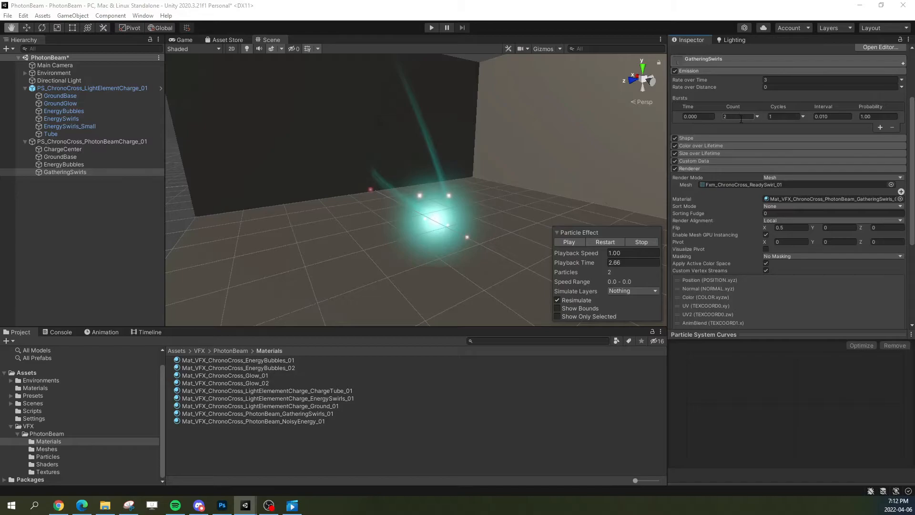
left_click(741, 119)
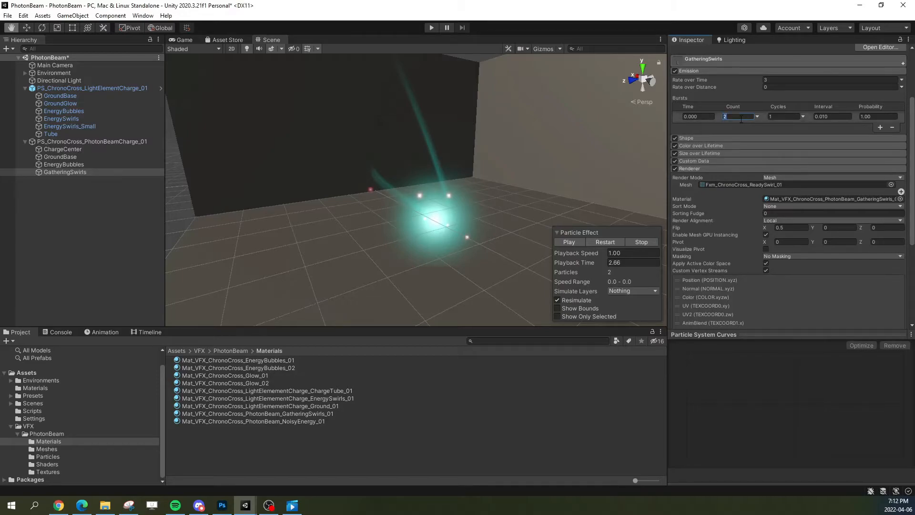
left_click(721, 63)
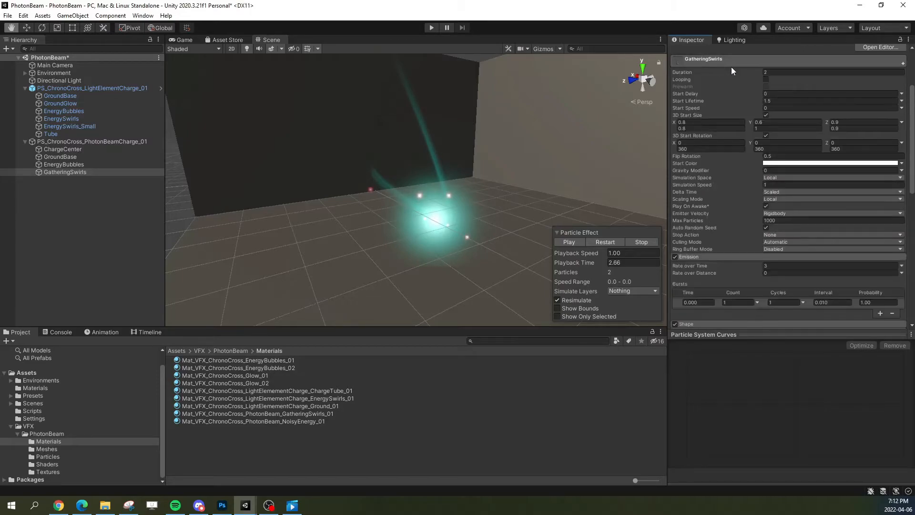
left_click(741, 62)
left_click(609, 244)
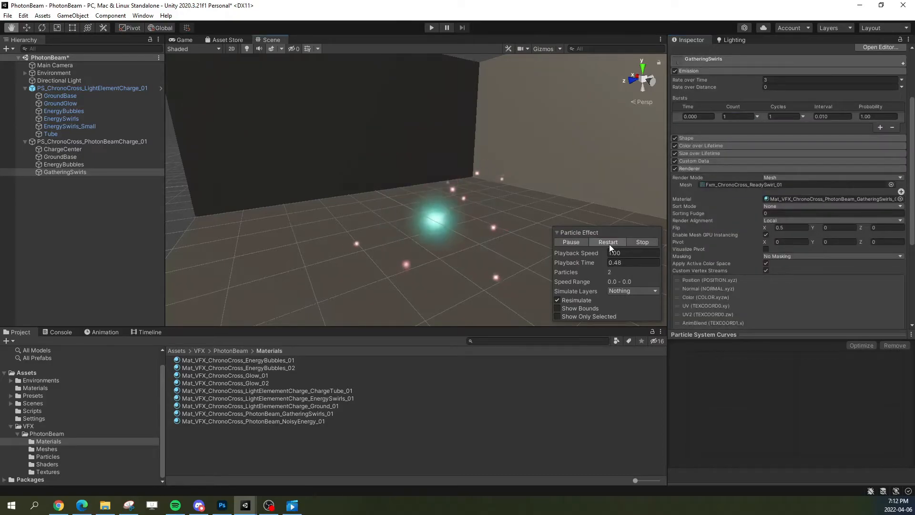
Step: Replay and pause the charge effect, and limit the scene preview to the selected GatheringSwirls system
left_click(596, 241)
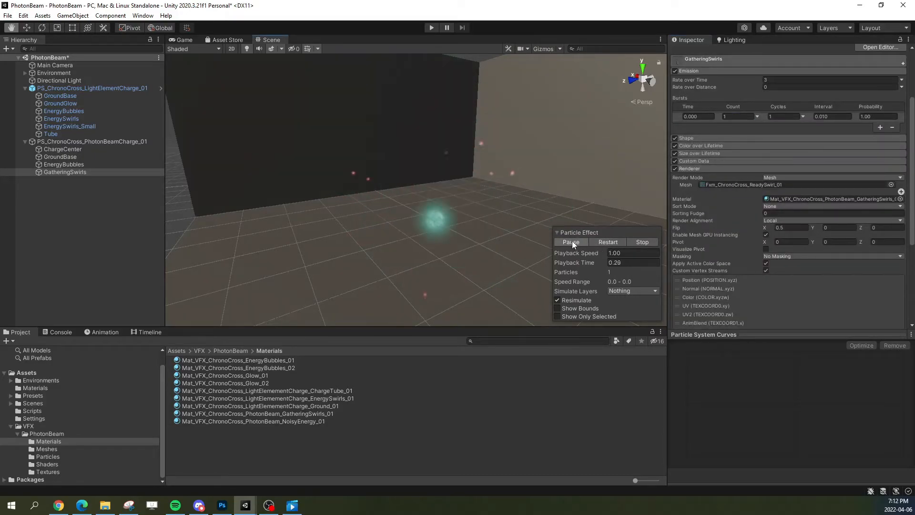
left_click(592, 242)
left_click(568, 242)
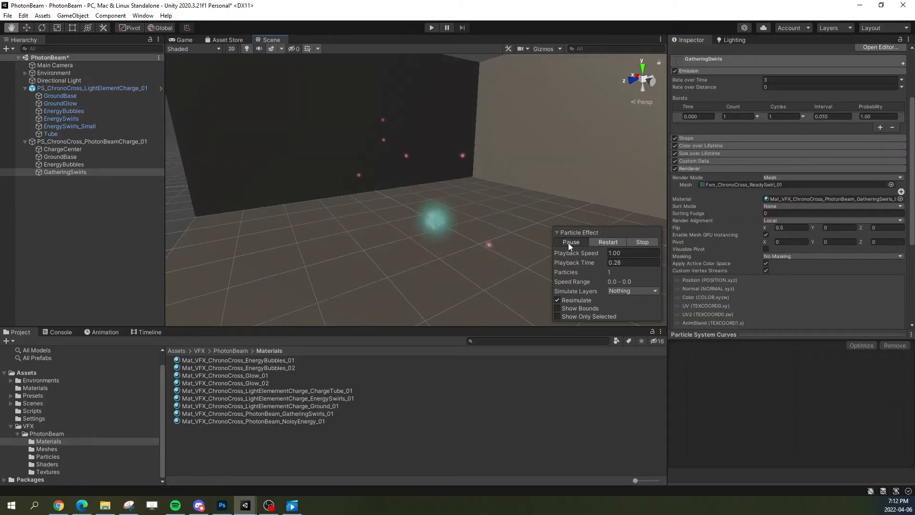
left_click(733, 61)
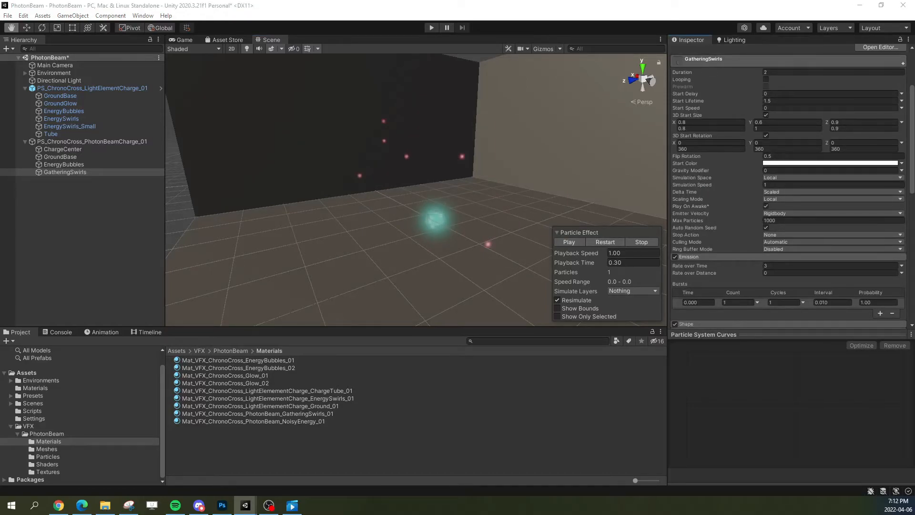
left_click(557, 316)
left_click_drag(597, 313, 677, 240, "alt")
Step: Replay, pause and scrub the isolated GatheringSwirls effect from several angles to examine how the swirls move
left_click(608, 241)
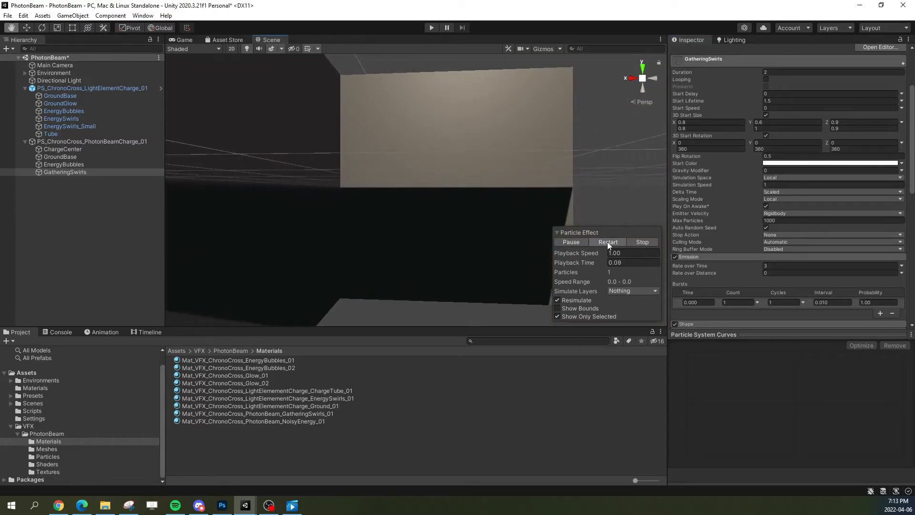
left_click(607, 241)
left_click(605, 242)
left_click(572, 242)
left_click_drag(487, 212, 463, 225, "alt")
left_click(597, 241)
left_click(579, 241)
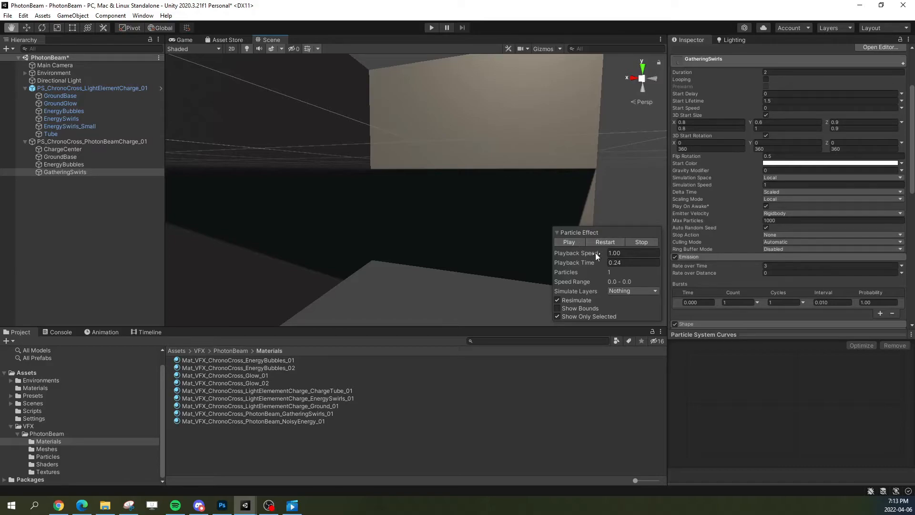
left_click_drag(570, 262, 590, 264)
left_click_drag(701, 264, 759, 262)
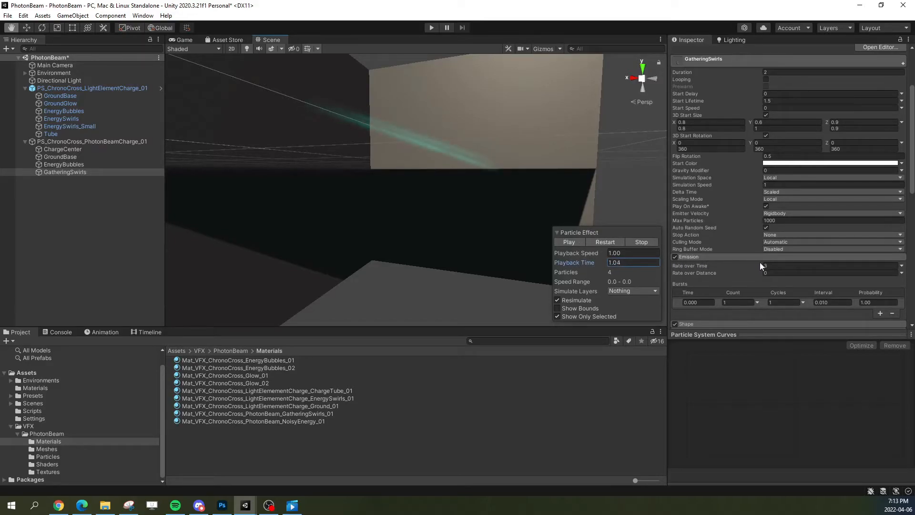
left_click_drag(515, 205, 608, 198, "alt")
left_click(605, 242)
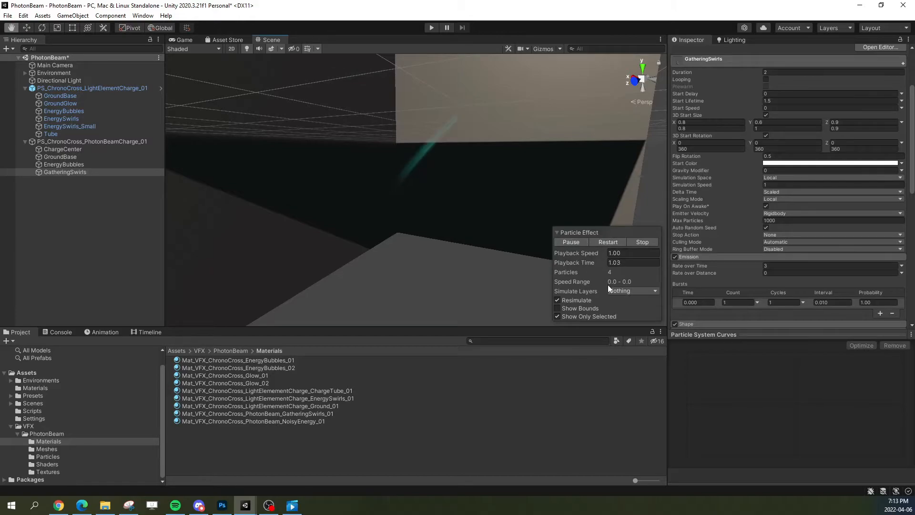
left_click(599, 240)
left_click(570, 241)
left_click_drag(534, 205, 496, 147, "alt")
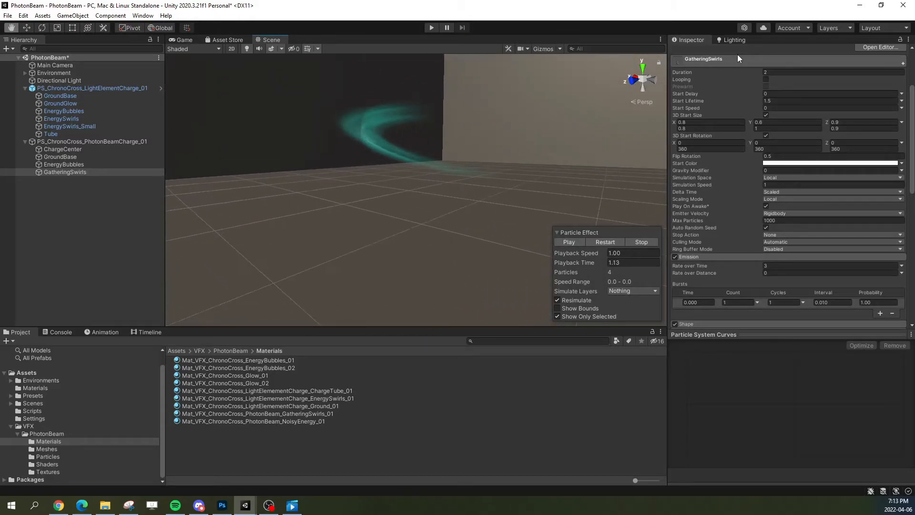
Step: Reshape the Custom1 X curve in GatheringSwirls' Custom Data module as a linear ramp from -1 to 1, with the curve range set to 1
left_click(734, 59)
left_click(712, 70)
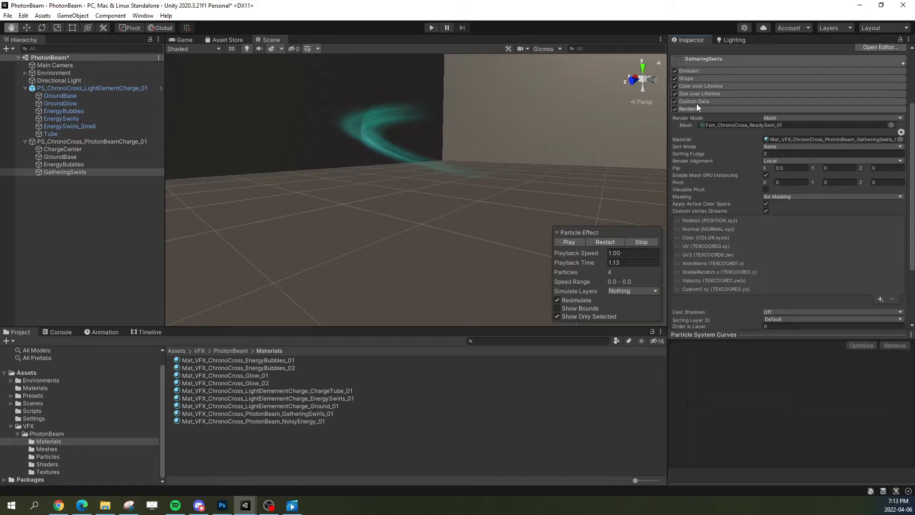
left_click(696, 103)
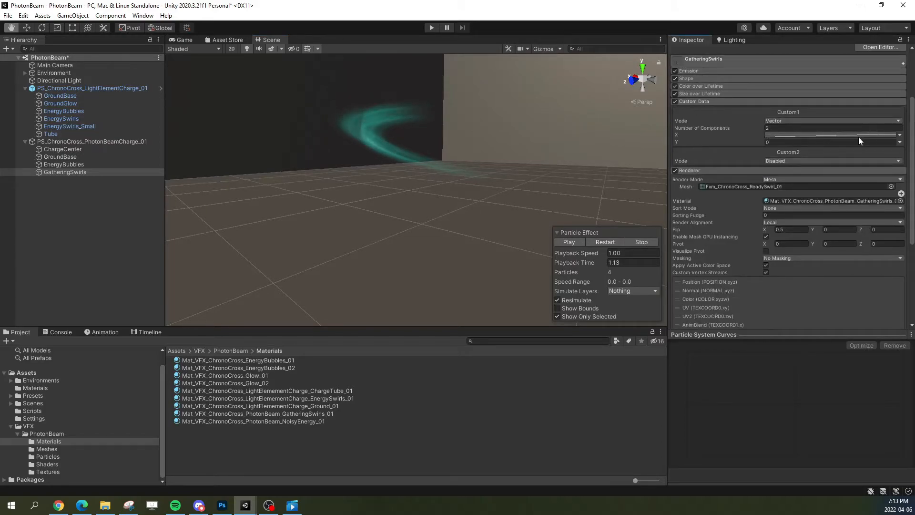
left_click(858, 136)
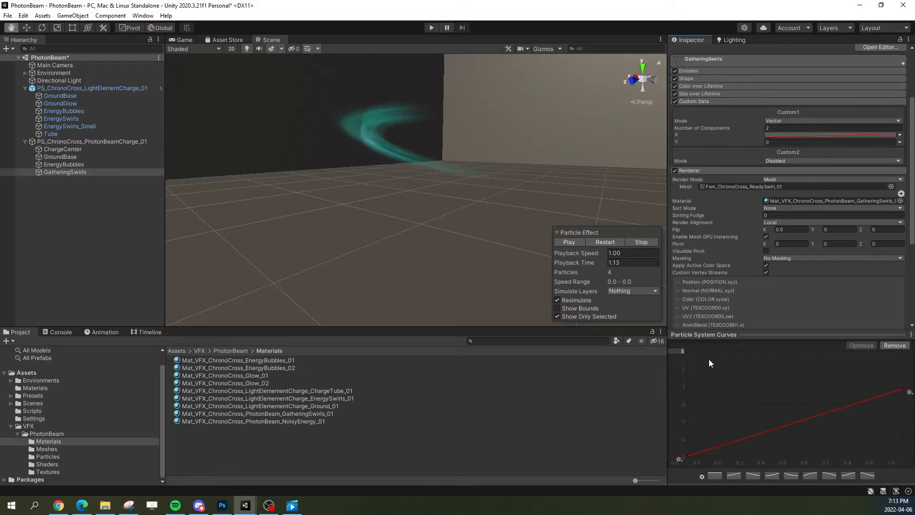
type("1")
key("Return")
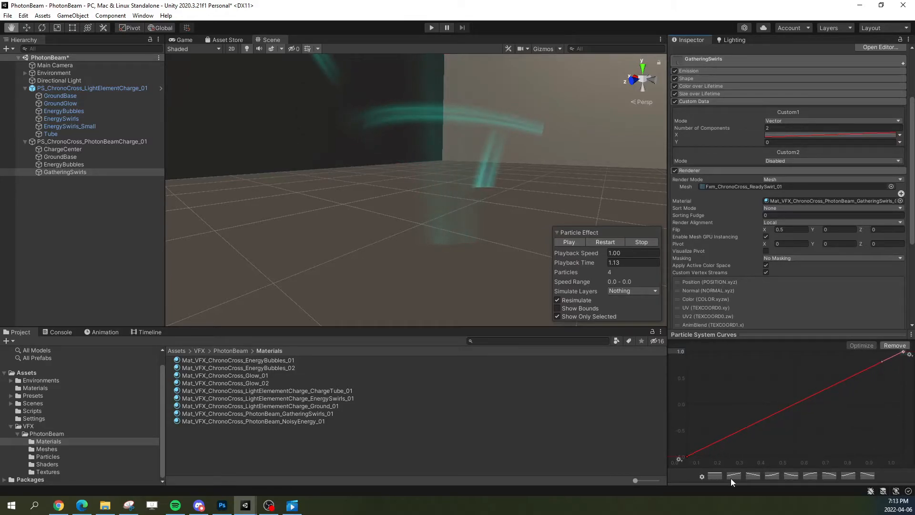
left_click(733, 475)
left_click_drag(686, 406, 686, 456)
Step: Replay the isolated GatheringSwirls from different angles, and play EnergyBubbles on its own for comparison
left_click(599, 241)
left_click_drag(590, 224, 536, 199, "alt")
left_click(597, 241)
left_click(602, 241)
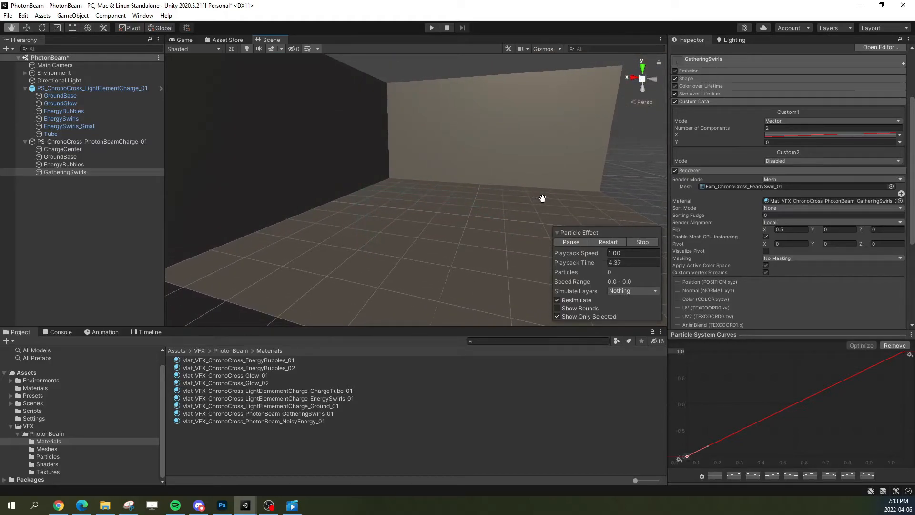
left_click(597, 239)
left_click_drag(529, 200, 507, 185, "alt")
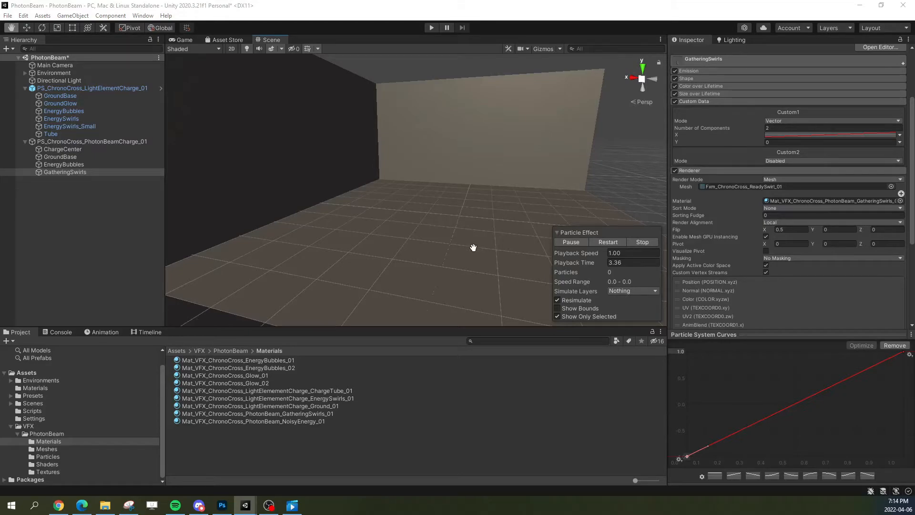
left_click(64, 164)
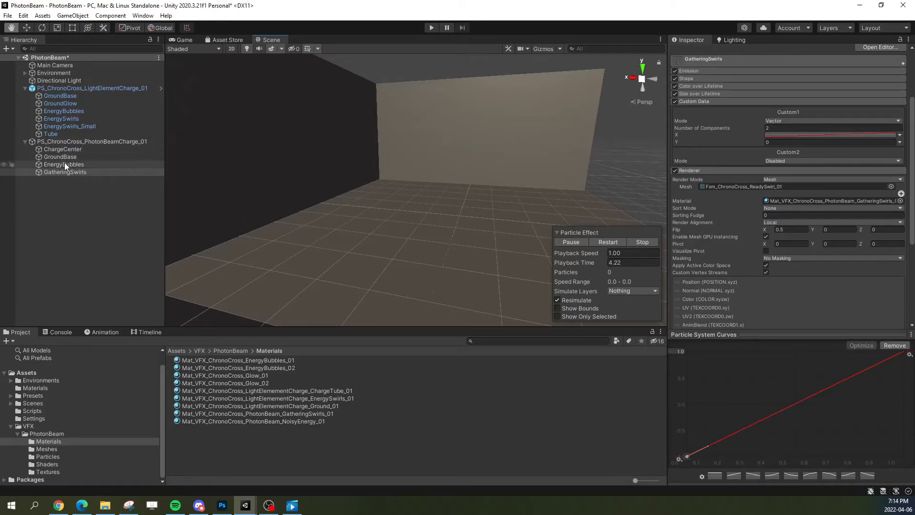
left_click(573, 315)
left_click(607, 244)
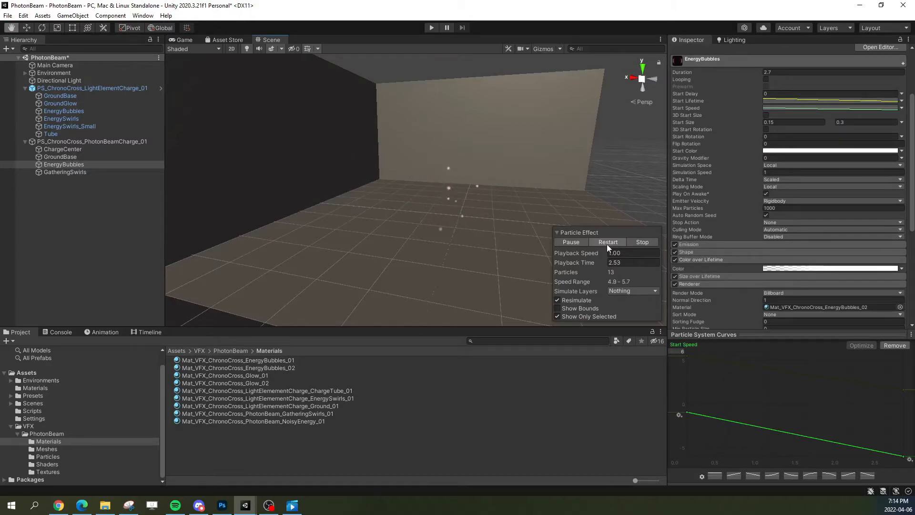
Step: Make GatheringSwirls' emission Rate over Time a curve with a maximum of 10, rising linearly from 0
left_click(70, 173)
left_click(704, 100)
left_click(707, 72)
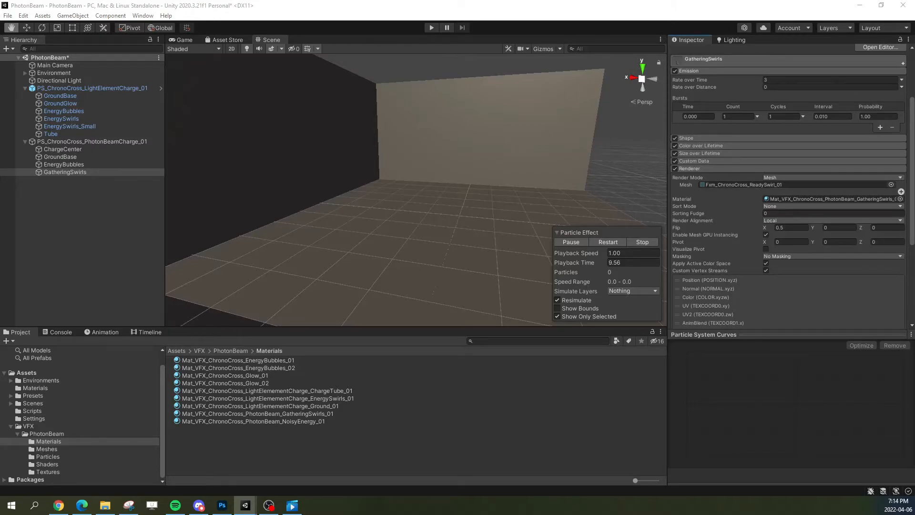
left_click(901, 80)
left_click(851, 99)
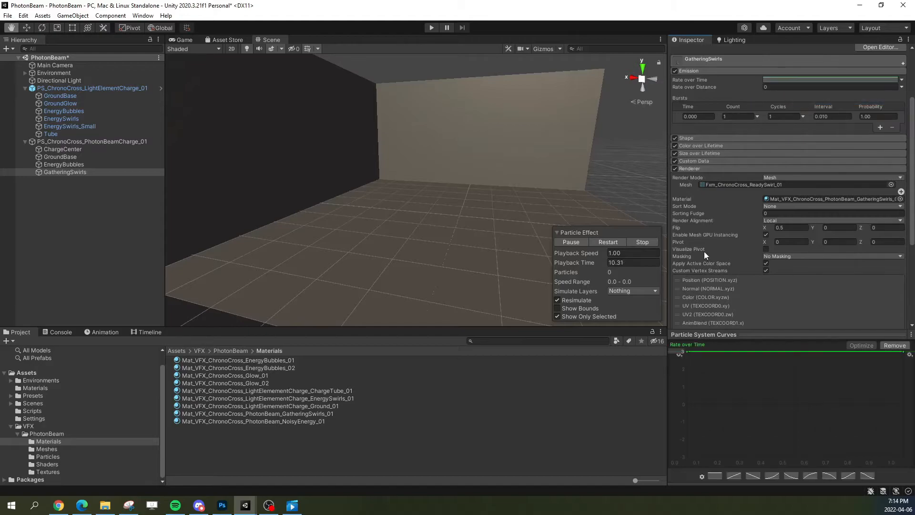
type("10")
left_click_drag(688, 353, 687, 403)
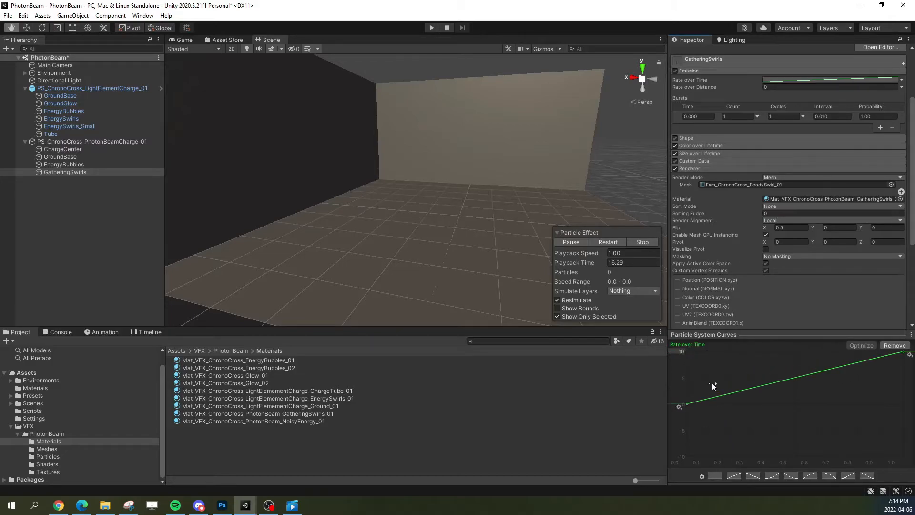
Step: Try different shapes for the Rate over Time curve and settle on a linear ramp starting at about 2 and ending at 10
left_click_drag(687, 403, 665, 388)
right_click(686, 370)
left_click(722, 433)
left_click(719, 476)
left_click(738, 476)
left_click(749, 476)
left_click(738, 476)
left_click_drag(687, 404, 649, 393)
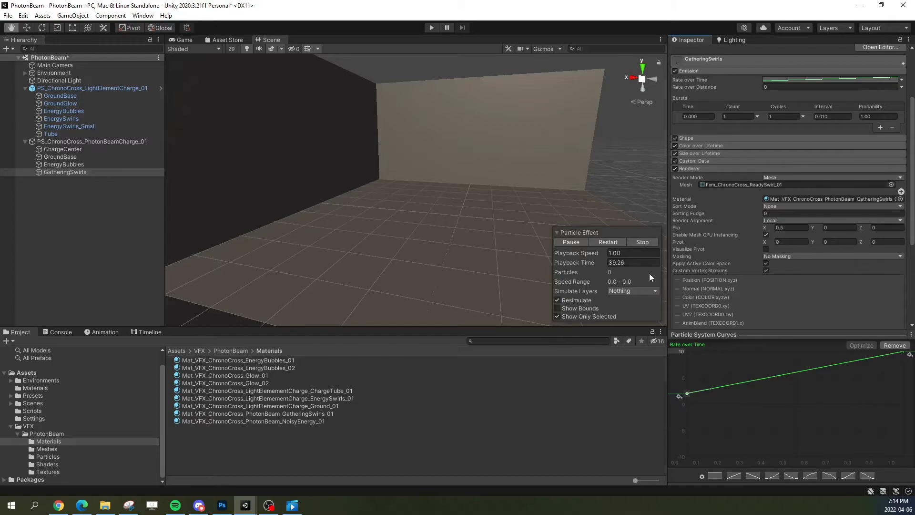
Step: Replay and scrub the swirls' playback from several angles to examine the new emission rate
left_click(602, 244)
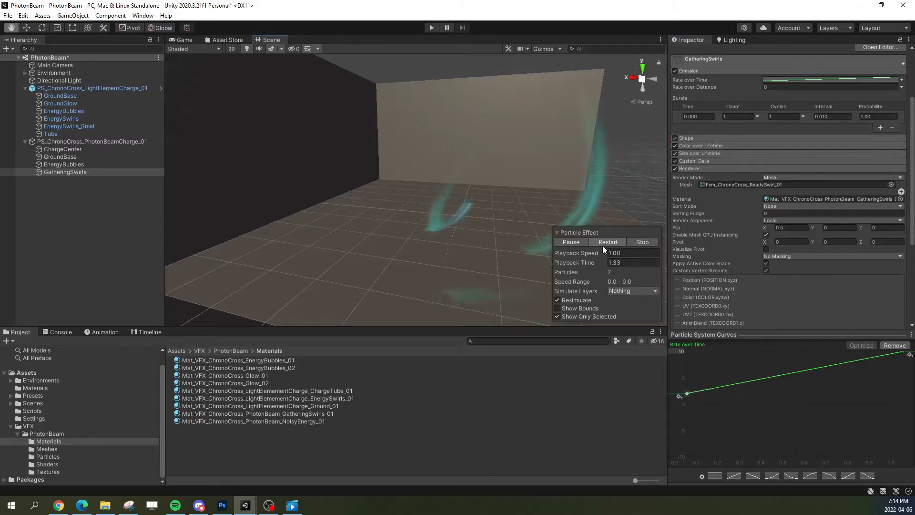
left_click_drag(519, 230, 460, 229, "alt")
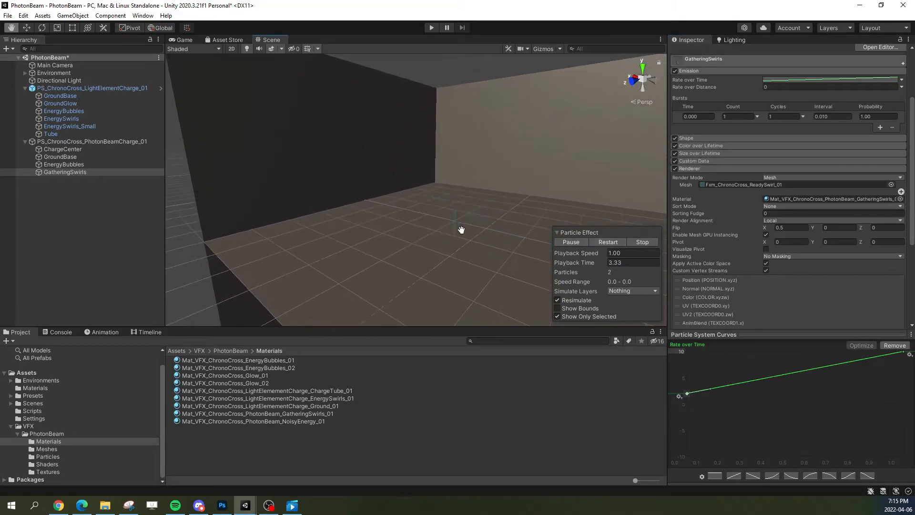
left_click(594, 241)
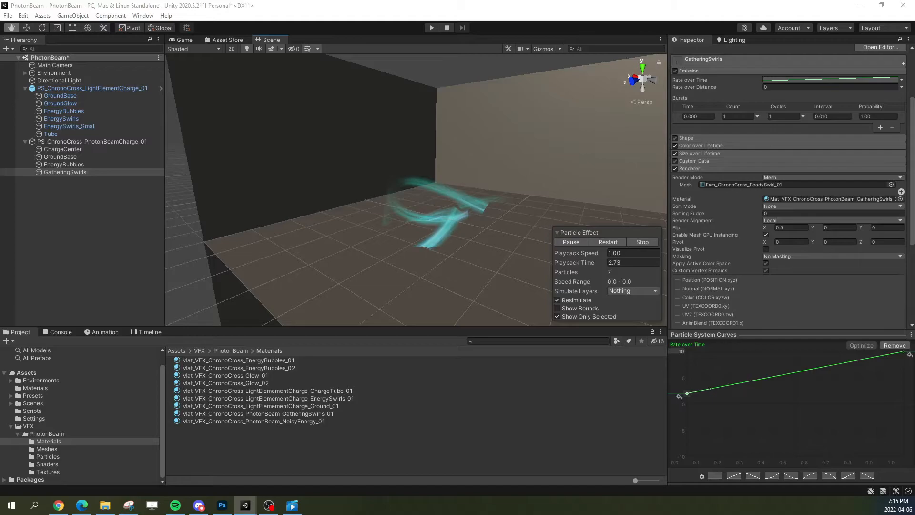
scroll(719, 130, "up", 10)
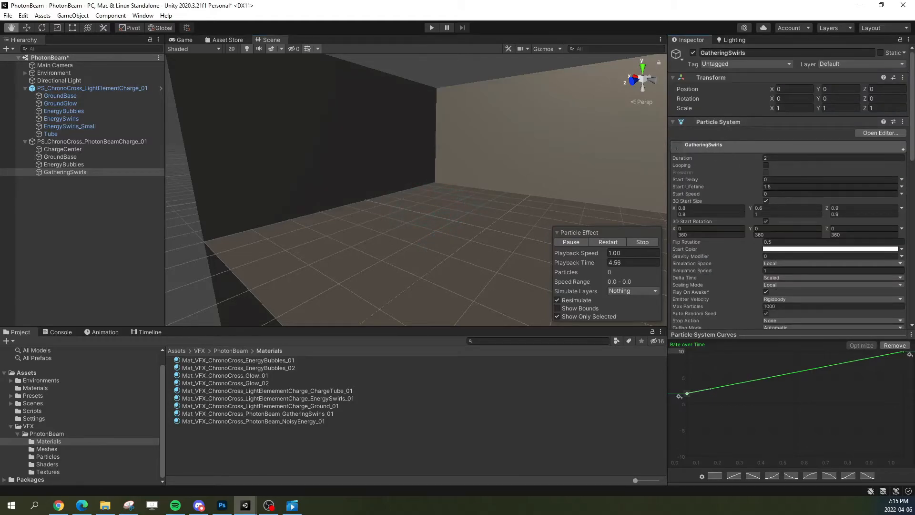
left_click(617, 239)
left_click_drag(587, 265, 554, 275)
left_click_drag(531, 205, 472, 122, "alt")
left_click_drag(580, 265, 557, 262)
left_click_drag(479, 224, 548, 214, "alt")
Step: Test a Start Lifetime of 0.5 for GatheringSwirls in playback, and settle on a Start Lifetime of 1
left_click(782, 187)
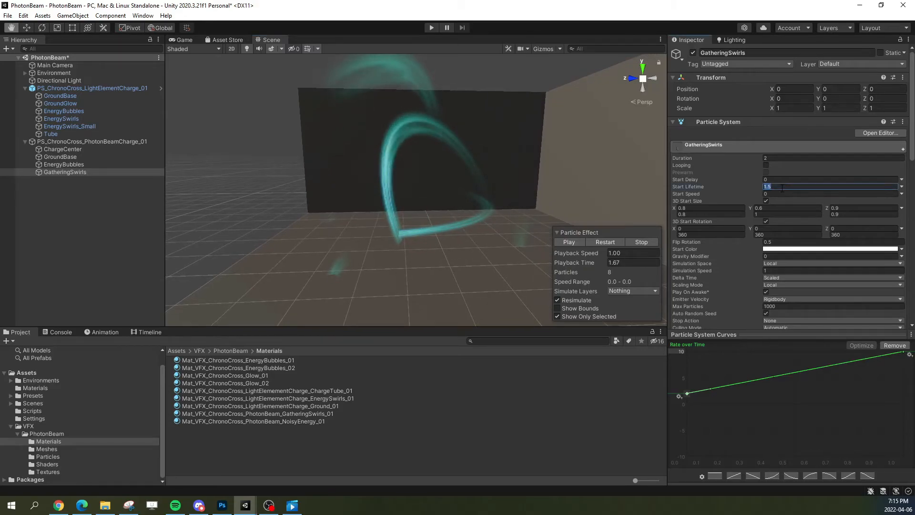
type("0.5")
left_click_drag(575, 261, 596, 256)
left_click(599, 242)
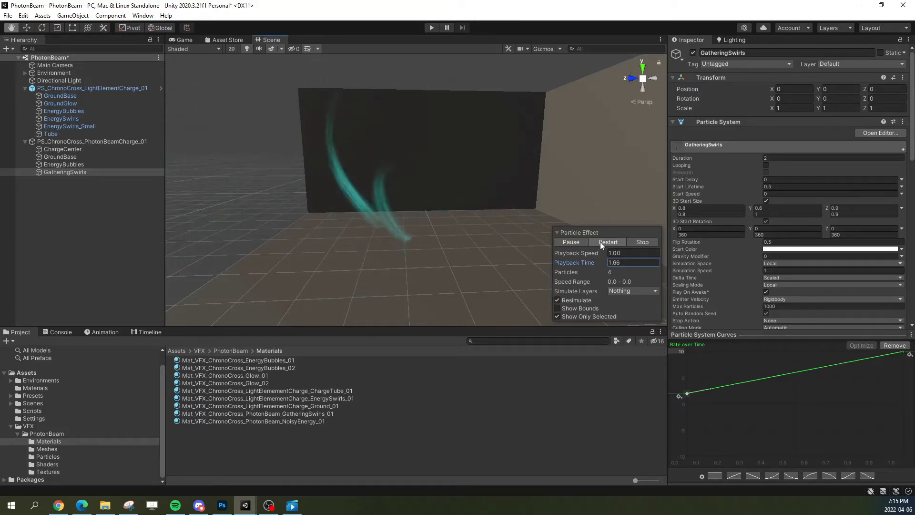
left_click(781, 186)
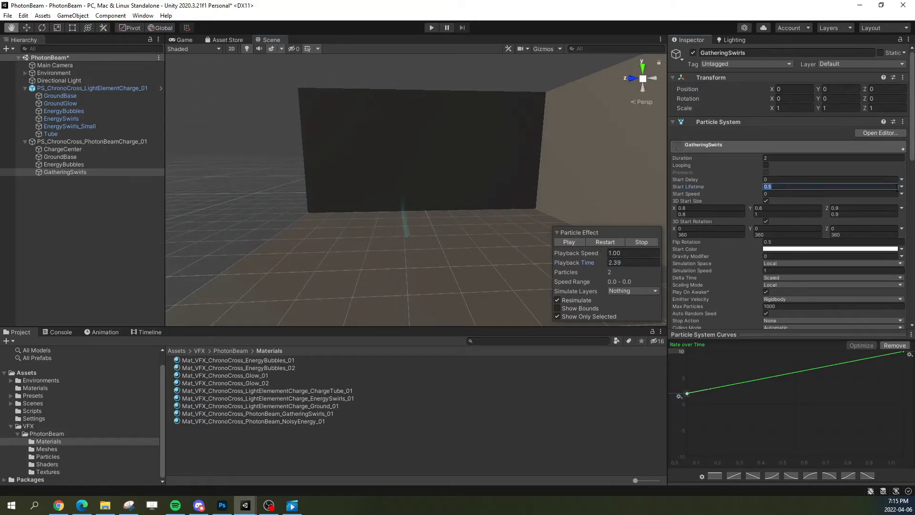
type("1")
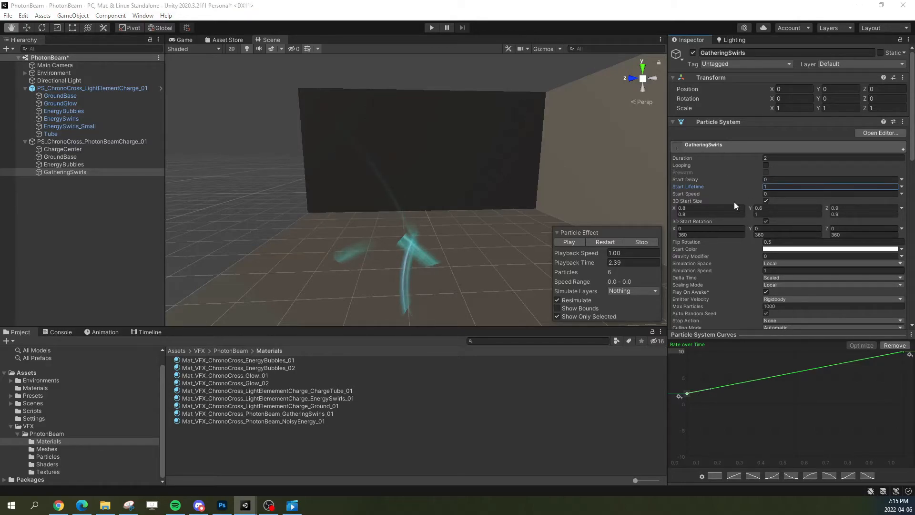
Step: Disable 3D Start Size on GatheringSwirls, set a constant Start Size of 1, and replay the effect several times
left_click(708, 208)
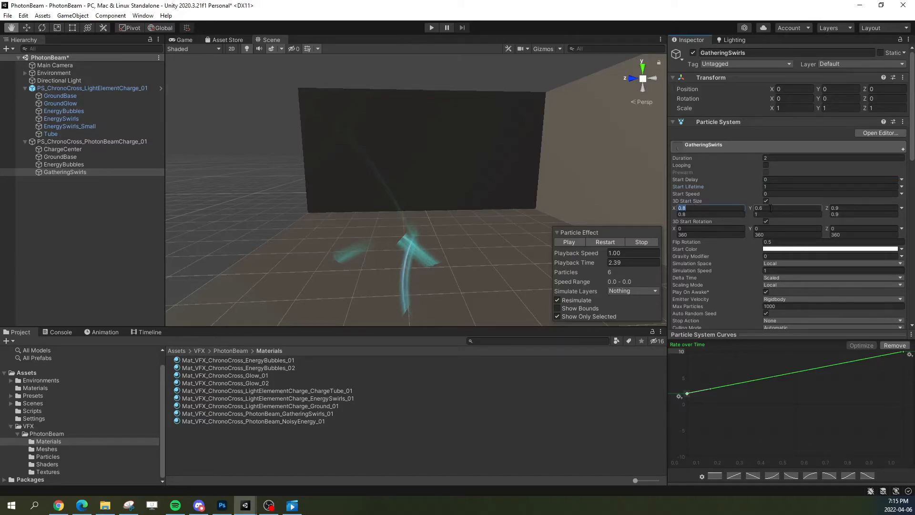
left_click(766, 201)
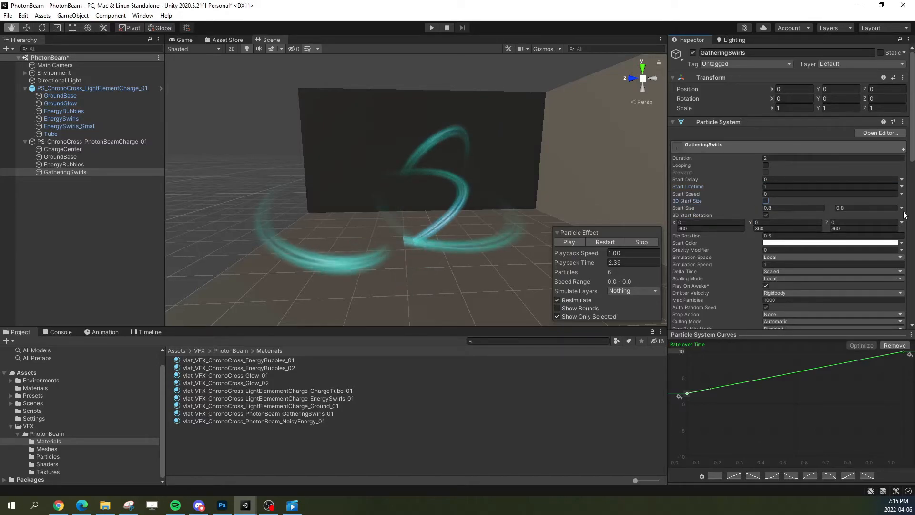
left_click(902, 208)
left_click(812, 217)
left_click(777, 208)
type("1")
left_click(588, 242)
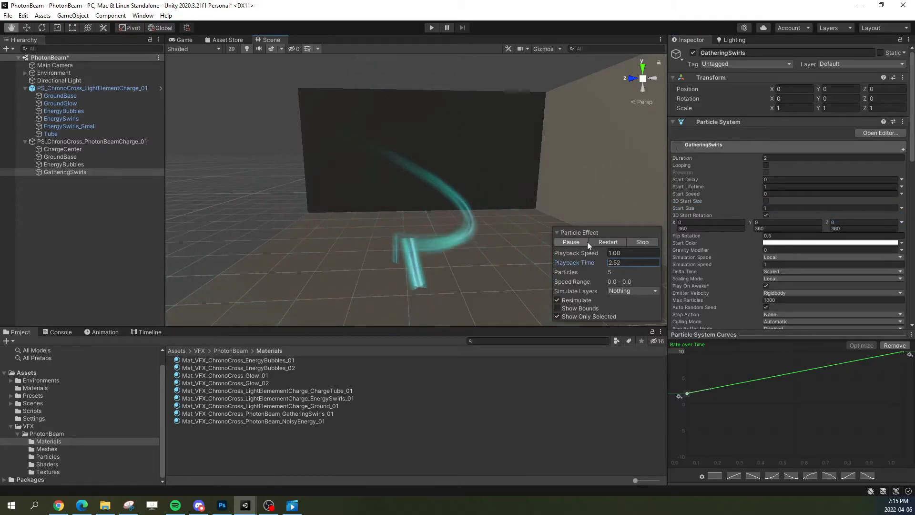
left_click(596, 242)
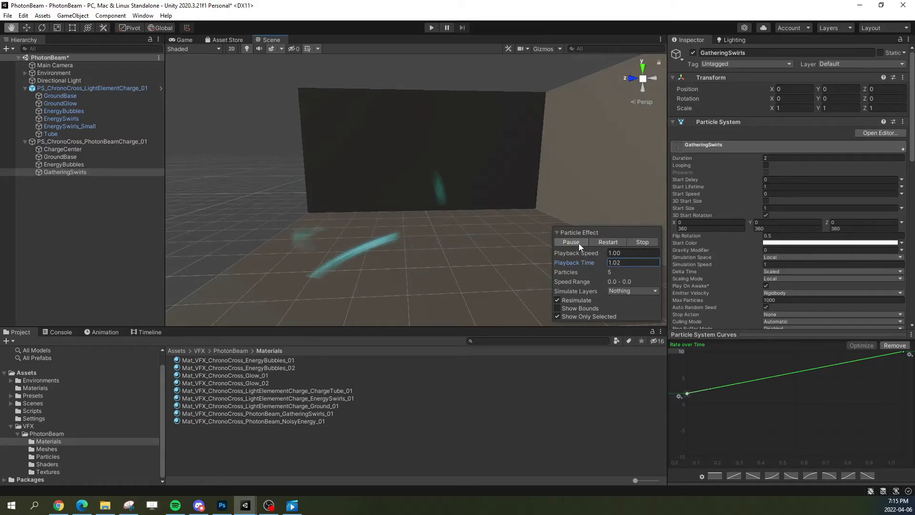
left_click(596, 242)
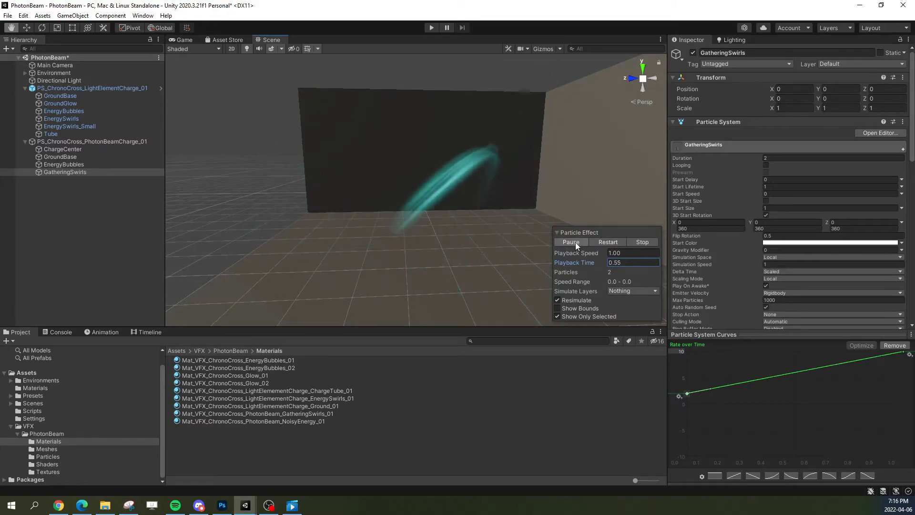
left_click(573, 242)
Step: Change GatheringSwirls' Start Lifetime to a curve falling linearly from 1 to about 0.5, and replay the effect
left_click(901, 186)
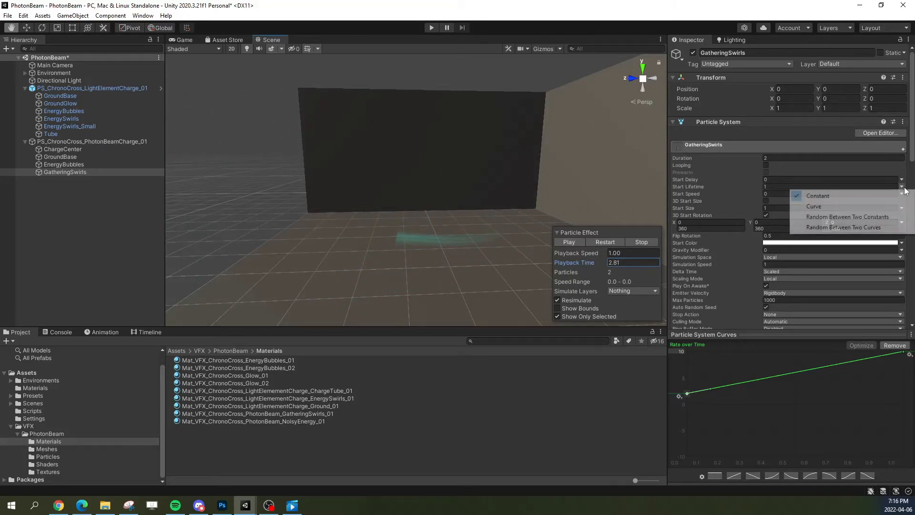
left_click(814, 206)
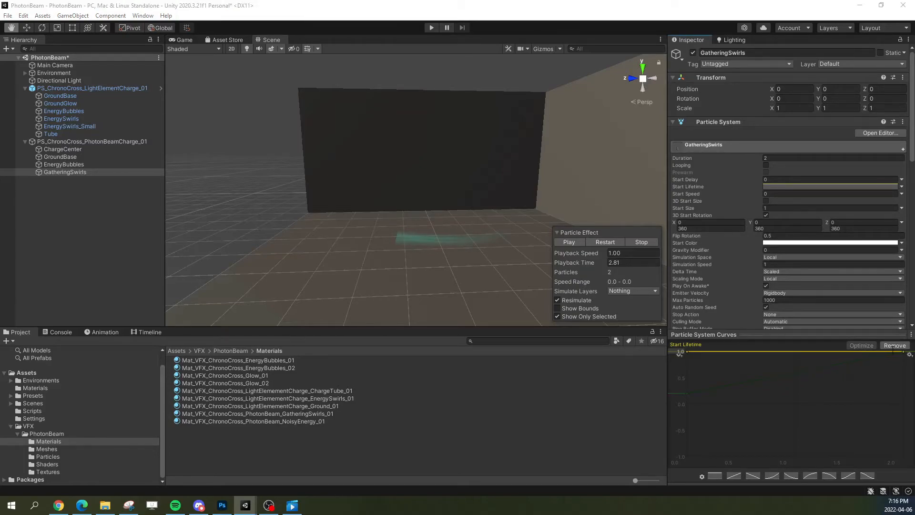
left_click(753, 475)
left_click_drag(903, 405, 903, 378)
left_click(593, 239)
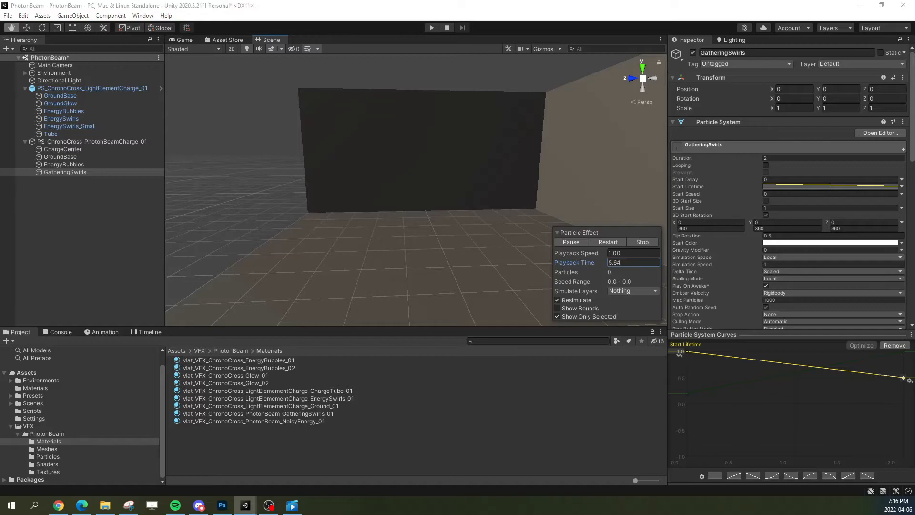
Step: Change GatheringSwirls' Start Size to a curve rising linearly from about 0.15 to 0.5, and replay the effect
left_click(902, 211)
left_click(815, 226)
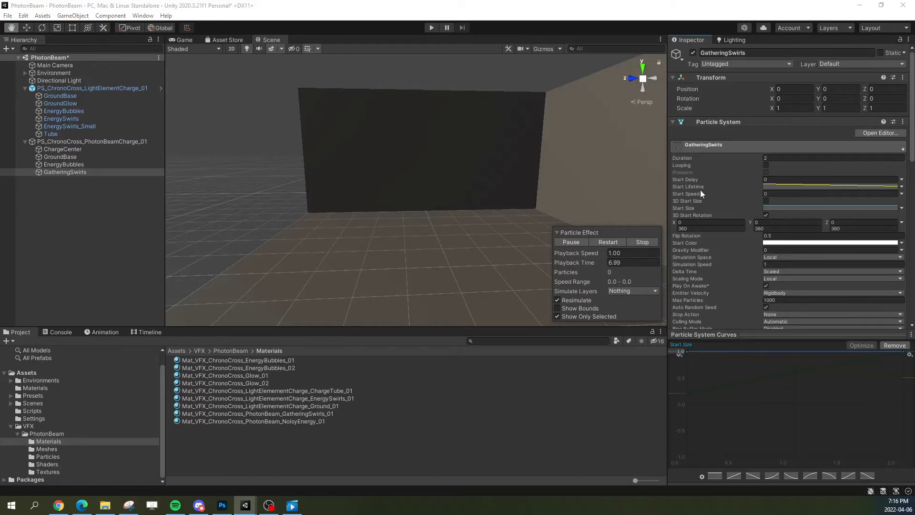
left_click(676, 351)
left_click(673, 351)
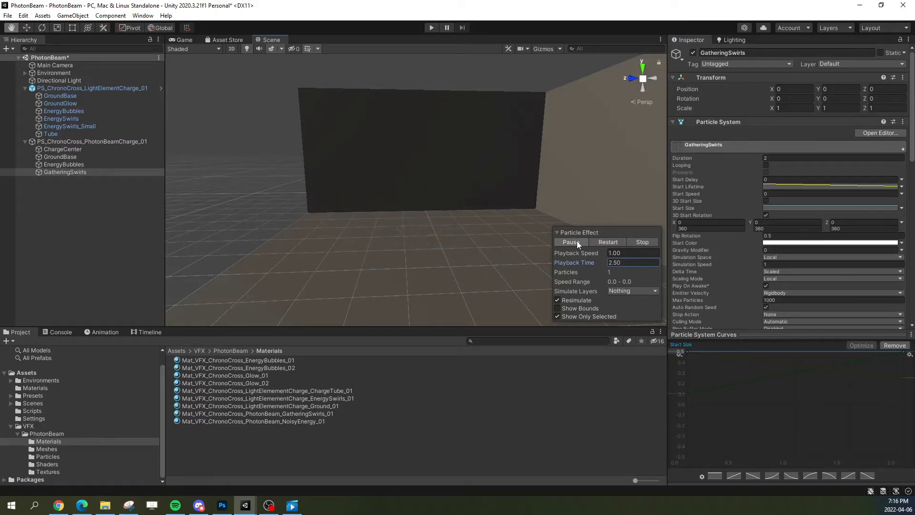
left_click(733, 476)
left_click_drag(686, 404, 672, 389)
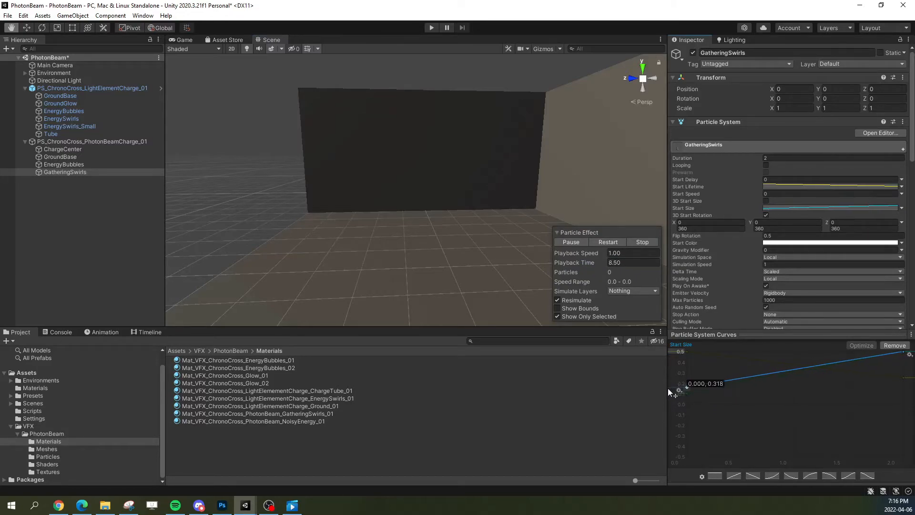
left_click(608, 243)
mouse_move(441, 244)
right_mouse_down()
mouse_move(418, 258)
mouse_move(453, 254)
right_mouse_up()
right_click_drag(525, 243, 520, 241)
left_click(591, 244)
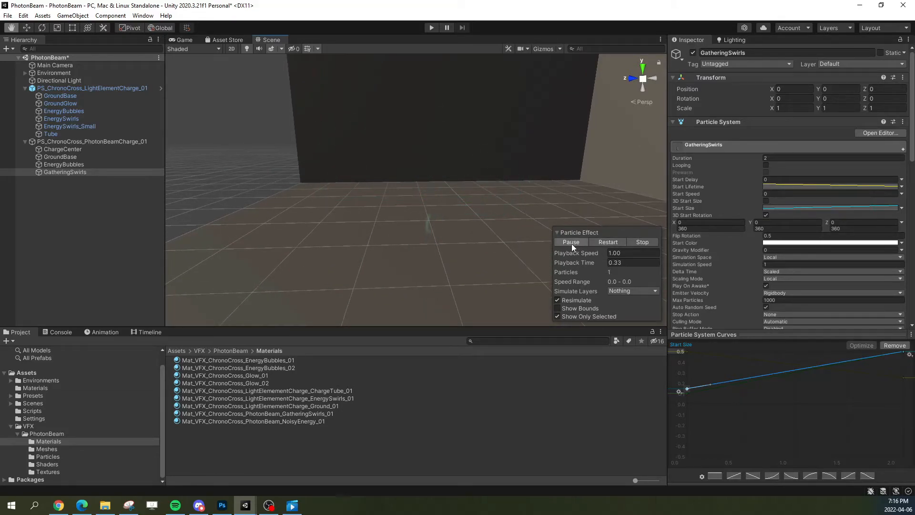
left_click(571, 244)
Step: Disable the Shape module on GatheringSwirls so the swirls emit from a single point, and replay the effect
left_click(710, 147)
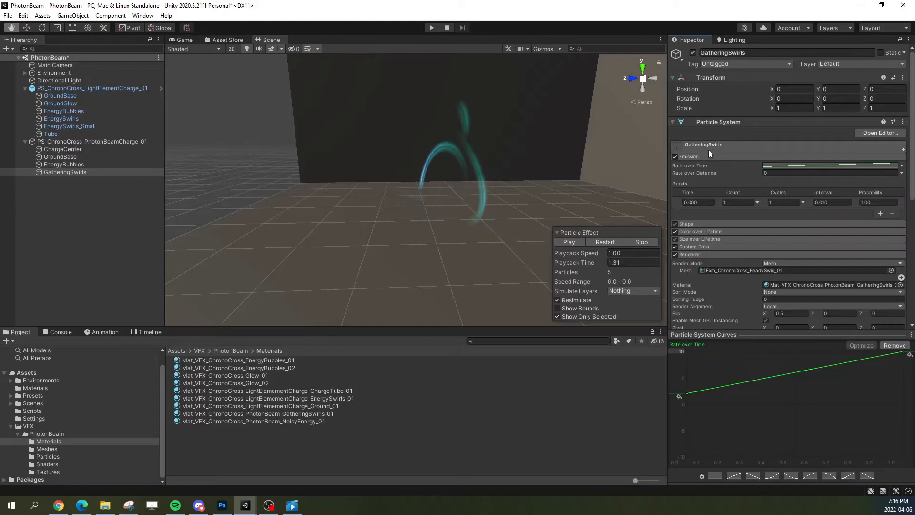
left_click(694, 156)
left_click(688, 164)
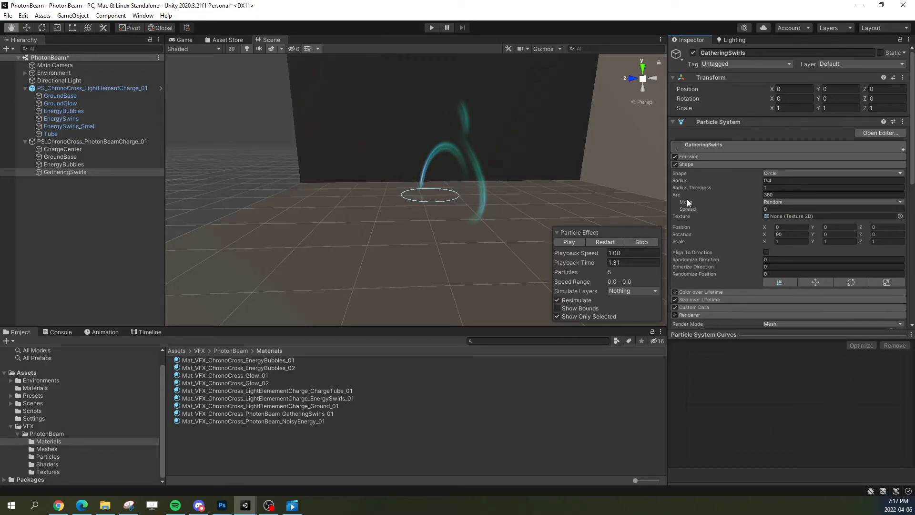
left_click(674, 164)
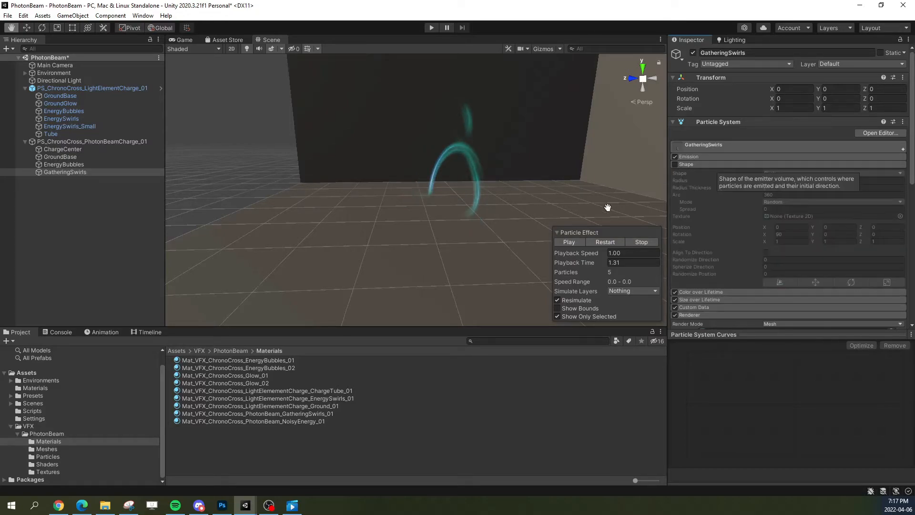
left_click(599, 243)
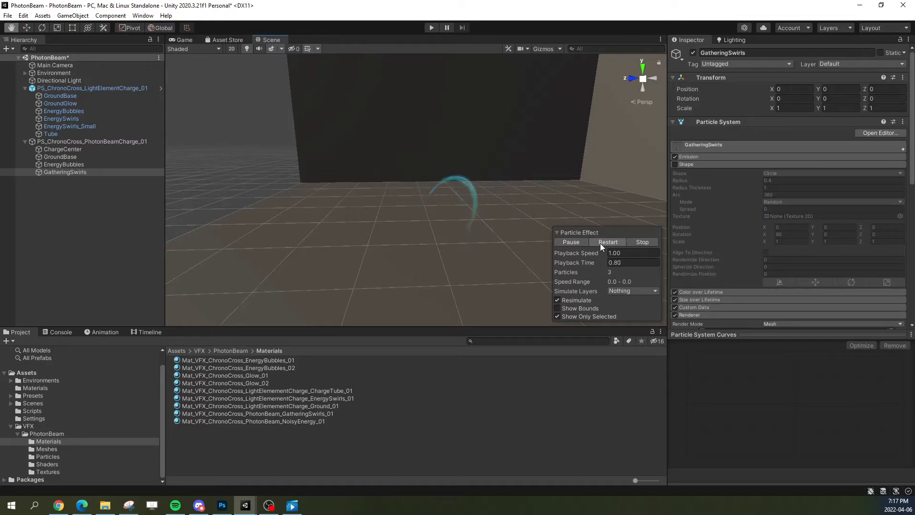
left_click(599, 243)
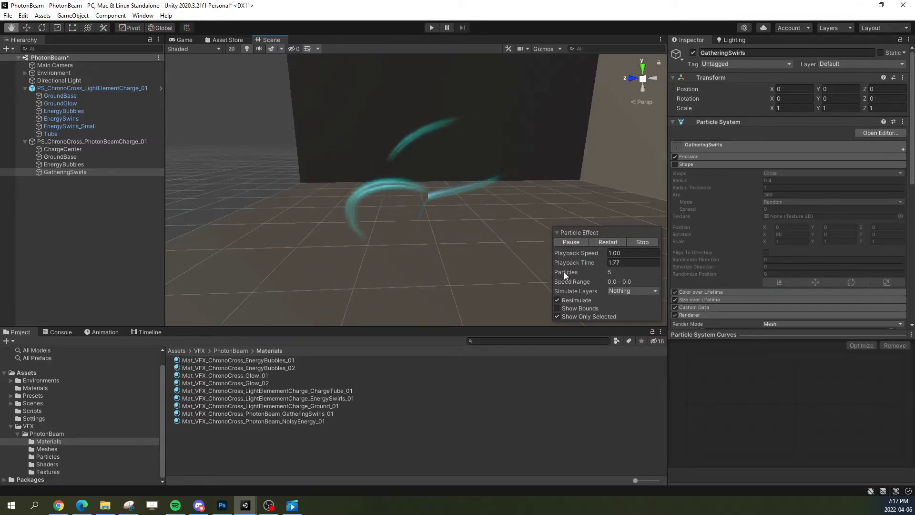
Step: Turn off Show Only Selected and replay the complete PhotonBeam charge, pausing it to examine the swirls alongside the other particles
left_click(574, 316)
left_click(604, 243)
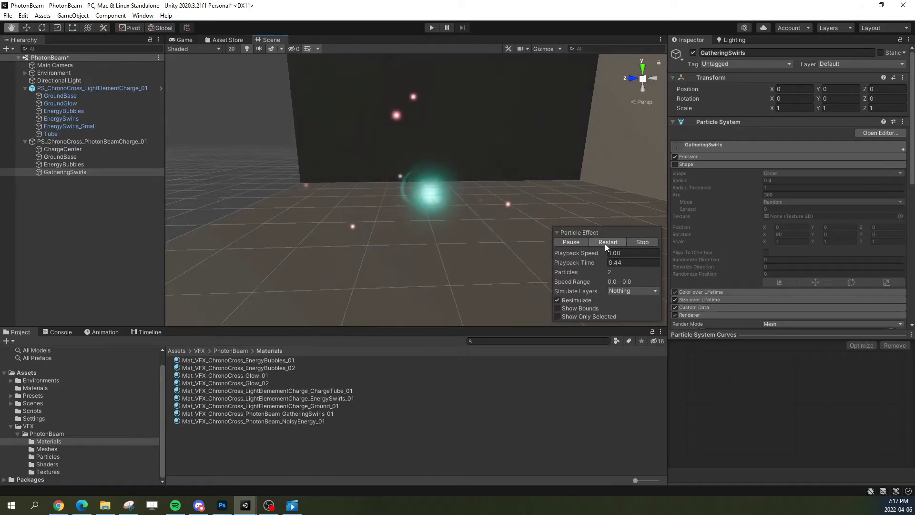
left_click(606, 244)
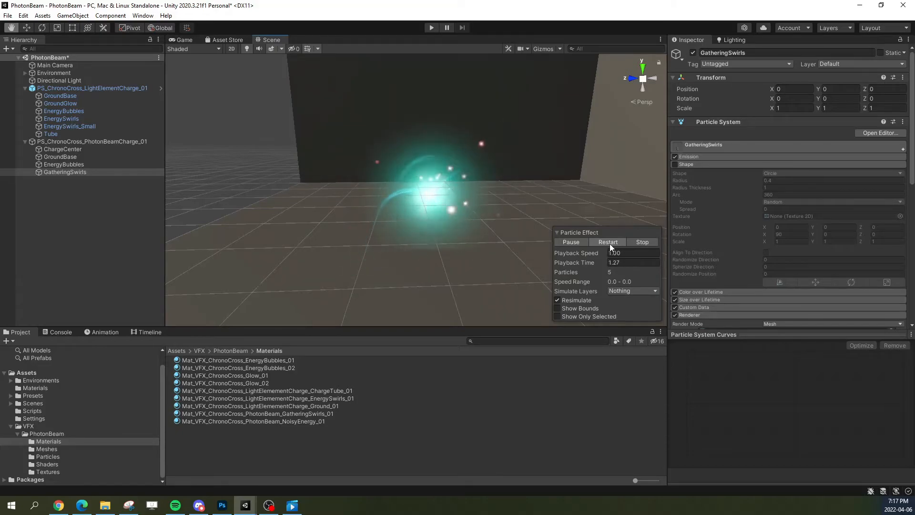
left_click(609, 243)
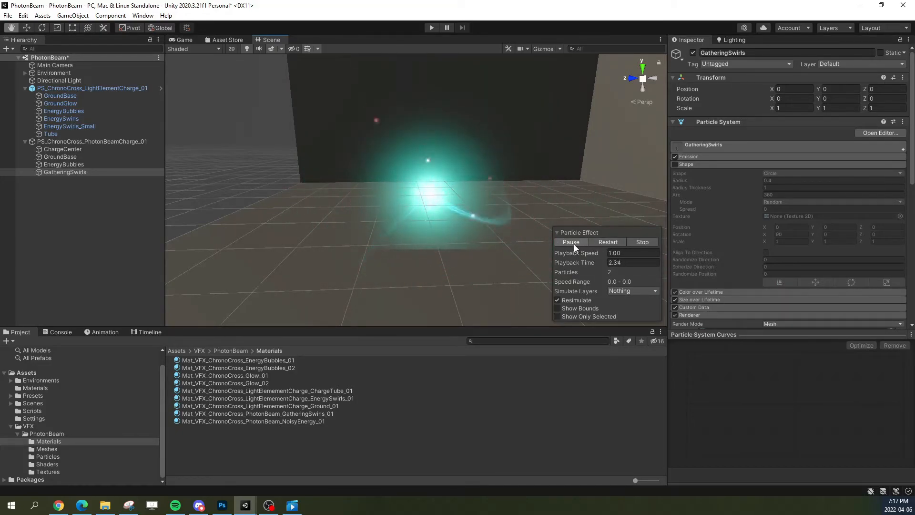
left_click(598, 242)
left_click(571, 243)
left_click(593, 243)
right_click_drag(510, 210, 461, 216)
left_click(598, 243)
left_click(576, 241)
key("w")
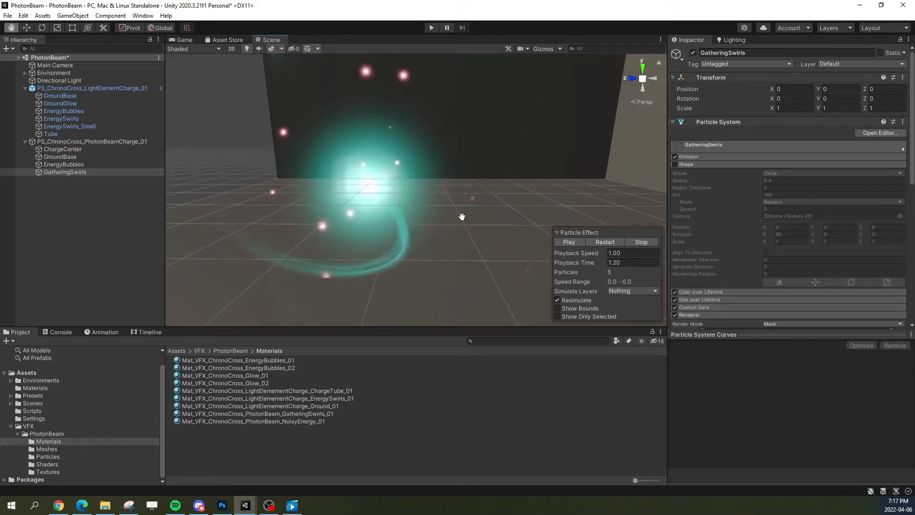
Step: Change GatheringSwirls' Start Color to a gradient with alpha 57 at 0%, rising to opaque white, and replay the charge
left_click(771, 147)
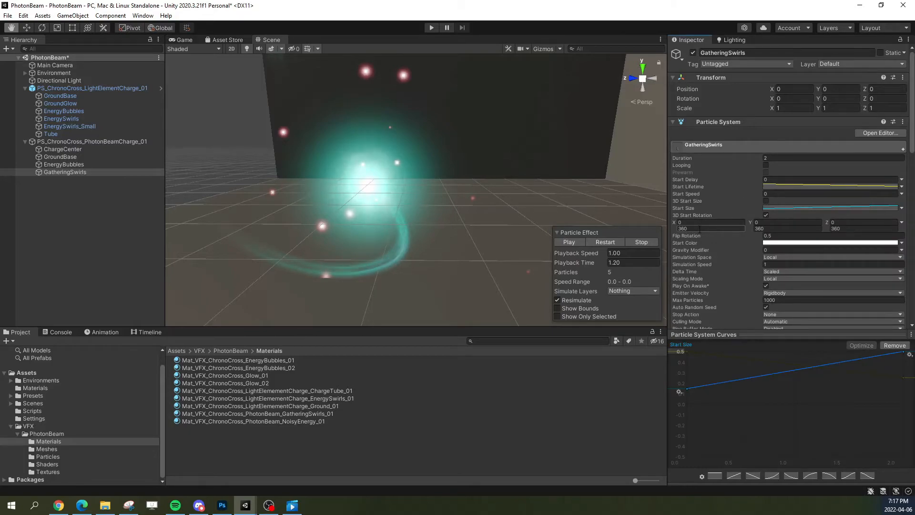
left_click(901, 243)
left_click(819, 260)
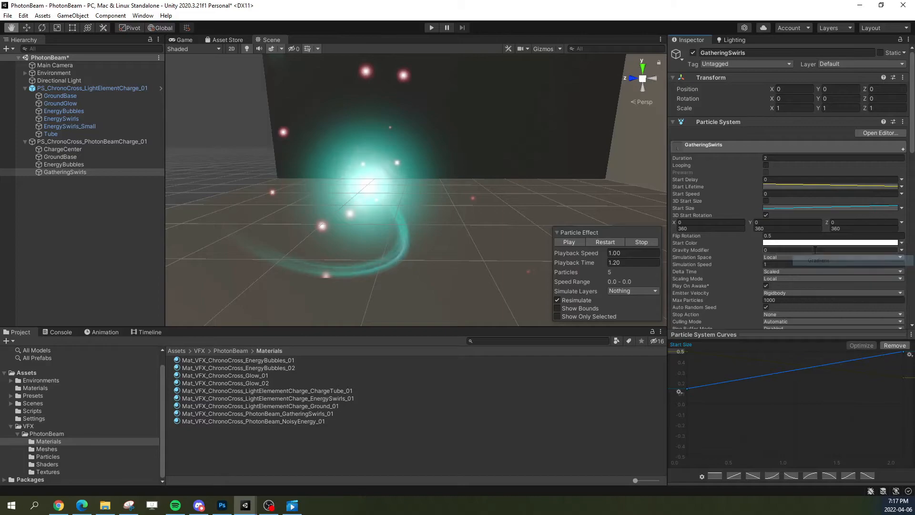
left_click(819, 243)
left_click(567, 205)
left_click(609, 246)
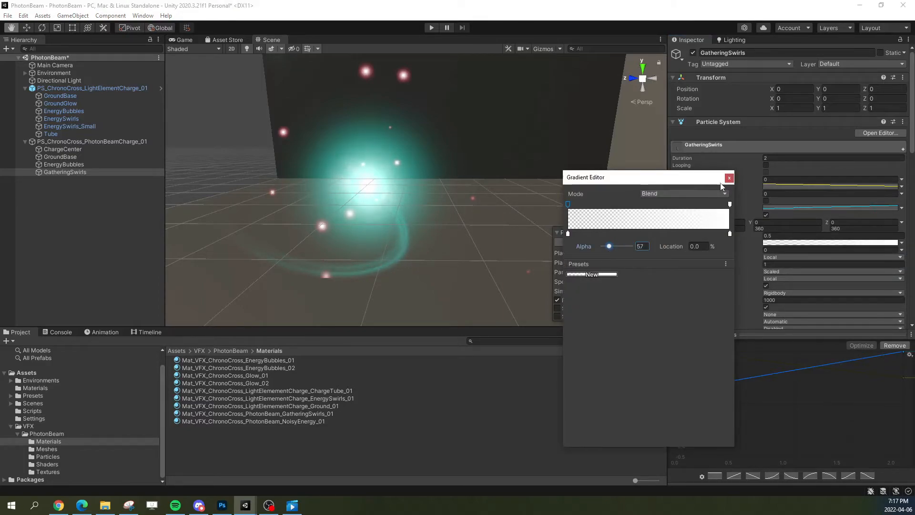
left_click(729, 178)
left_click(600, 241)
right_click_drag(552, 182, 540, 179)
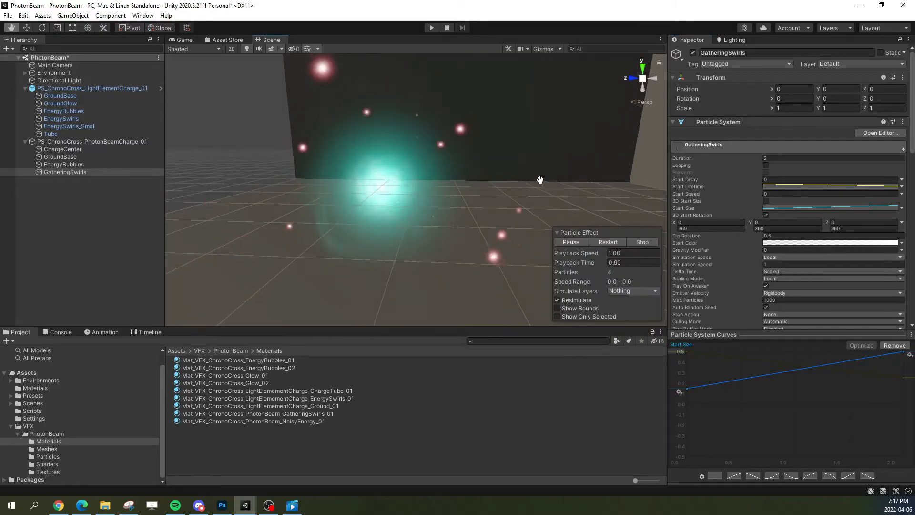
scroll(540, 180, "down", 3)
left_click(574, 241)
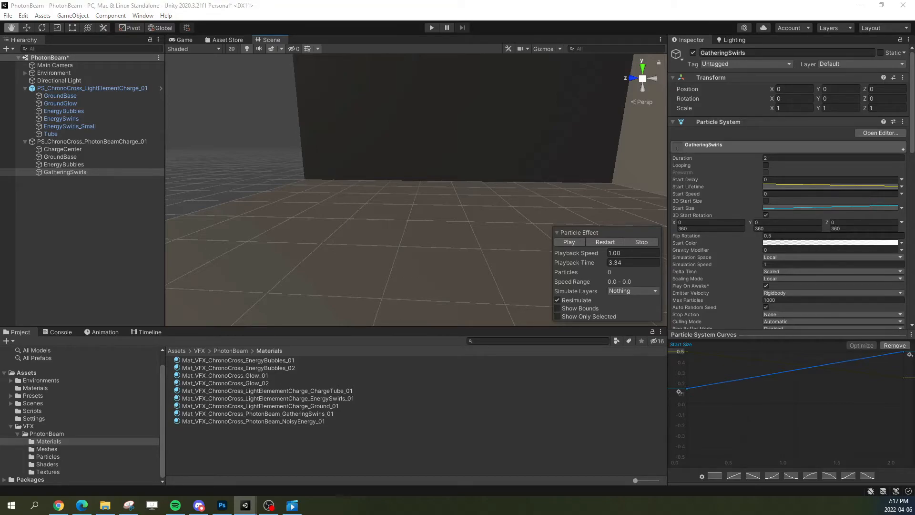
left_click(830, 243)
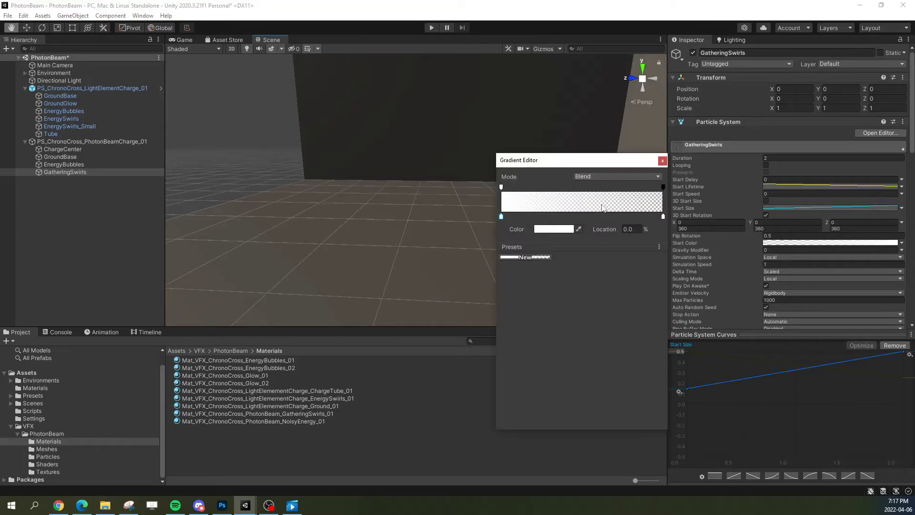
left_click_drag(640, 162, 582, 143)
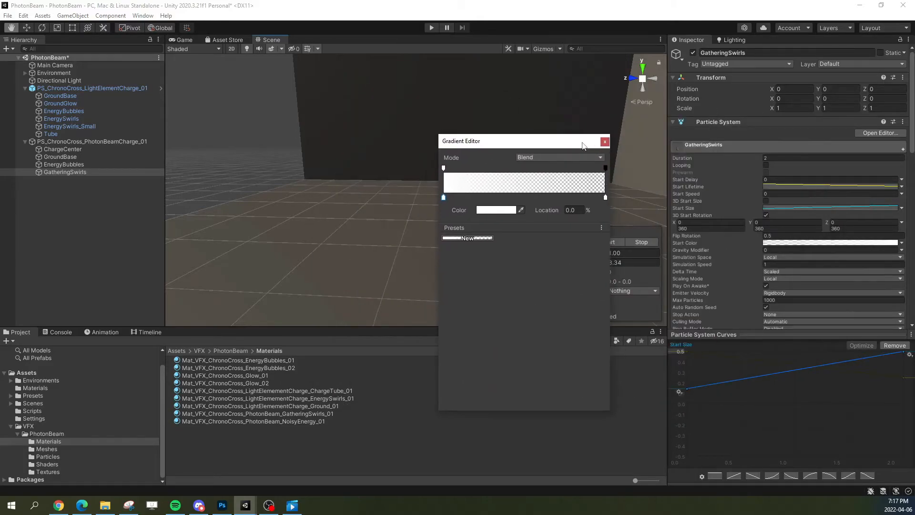
left_click(605, 142)
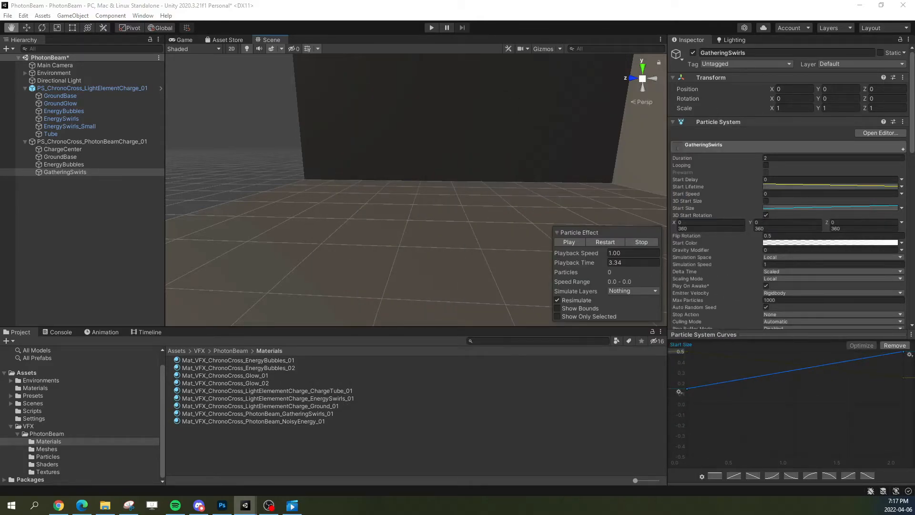
Step: Edit GatheringSwirls' Color over Lifetime gradient to start opaque and fade evenly to transparent at the end, and replay the charge
left_click(758, 148)
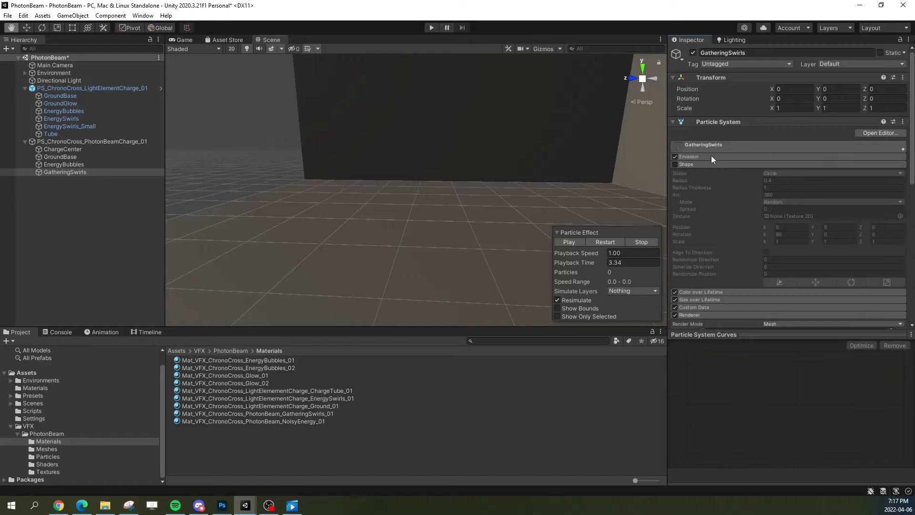
left_click(697, 172)
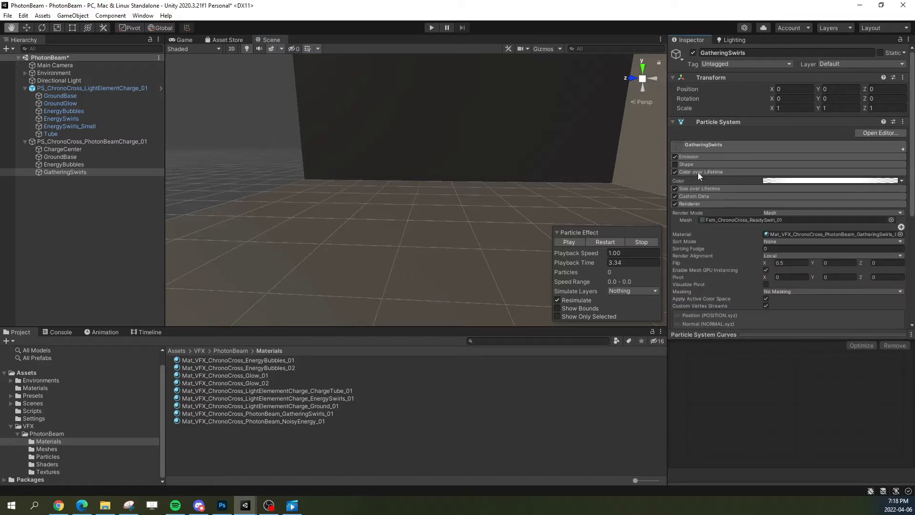
left_click(792, 181)
left_click(569, 204)
key("Delete")
left_click_drag(594, 204, 554, 204)
left_click_drag(687, 204, 714, 159)
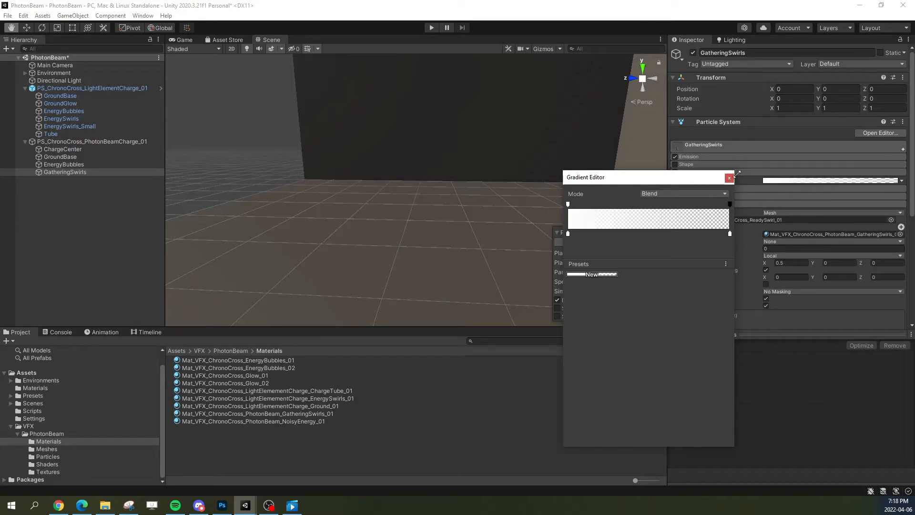
left_click(729, 178)
left_click(611, 242)
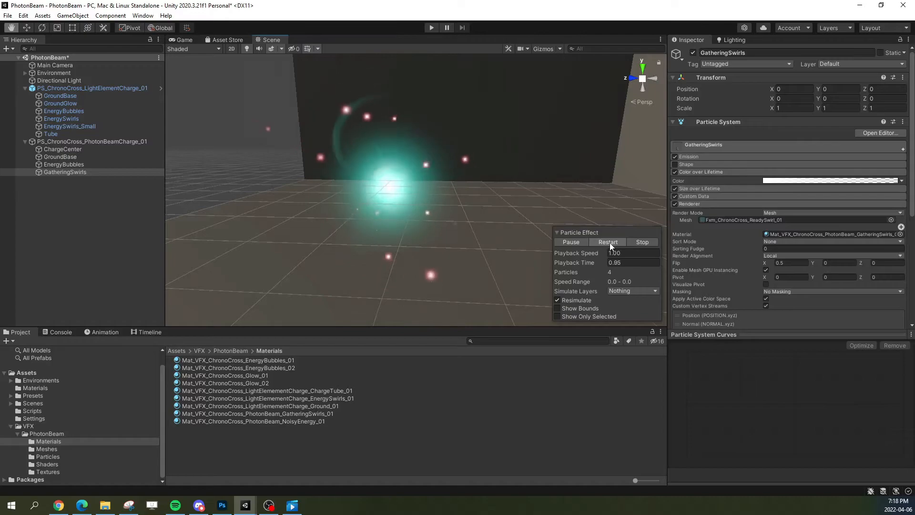
left_click(608, 244)
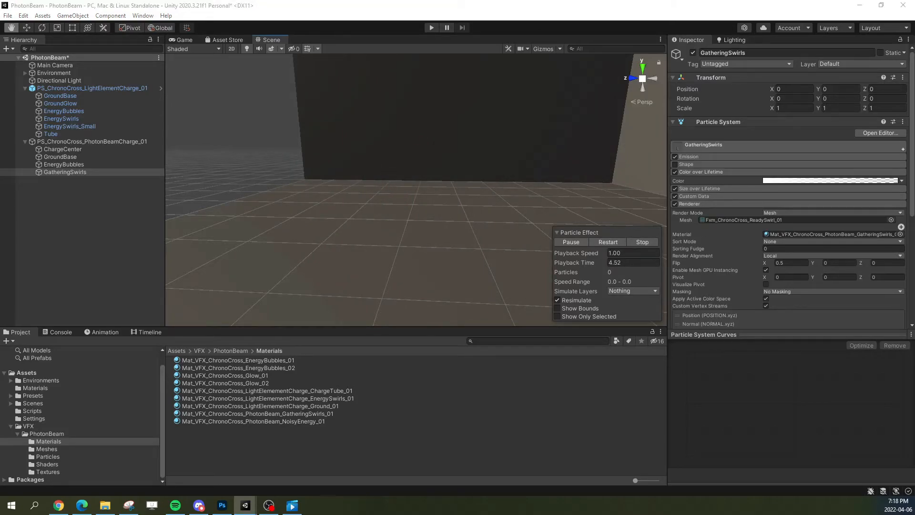
Step: Disable the Size over Lifetime module on GatheringSwirls and replay the charge
left_click(697, 173)
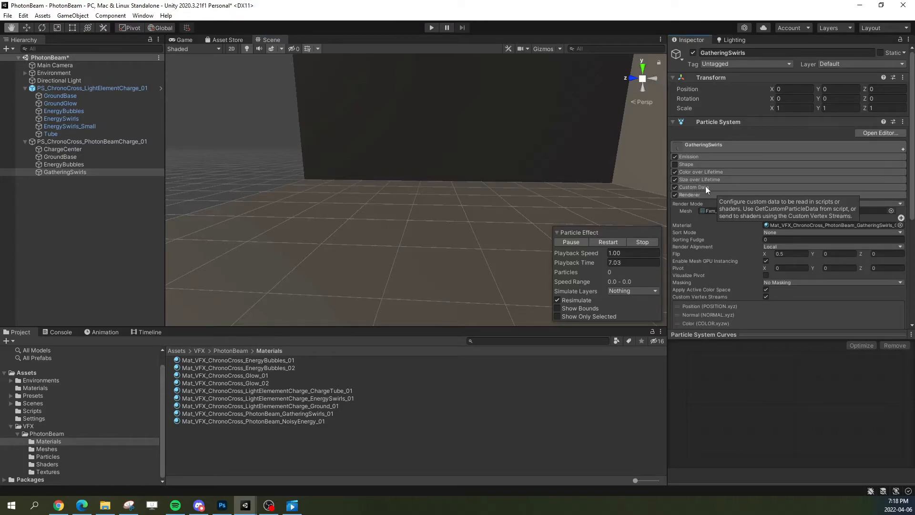
left_click(674, 179)
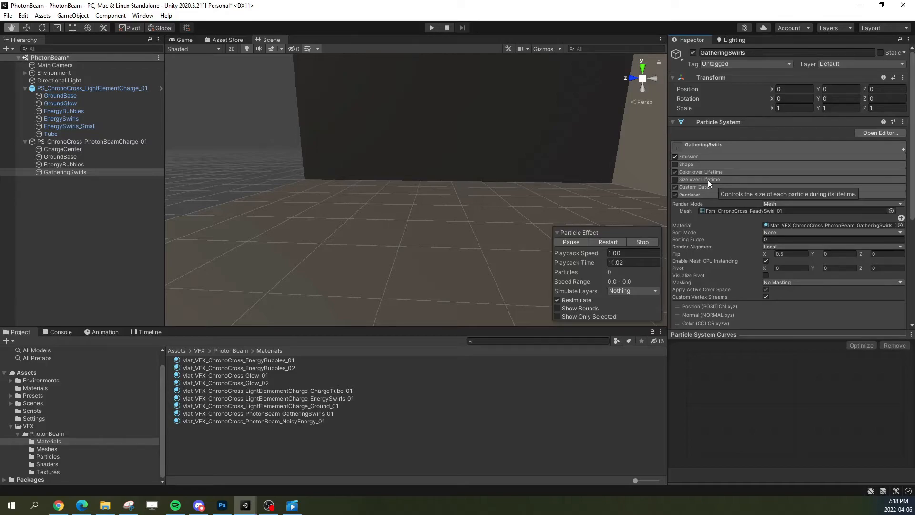
left_click(613, 241)
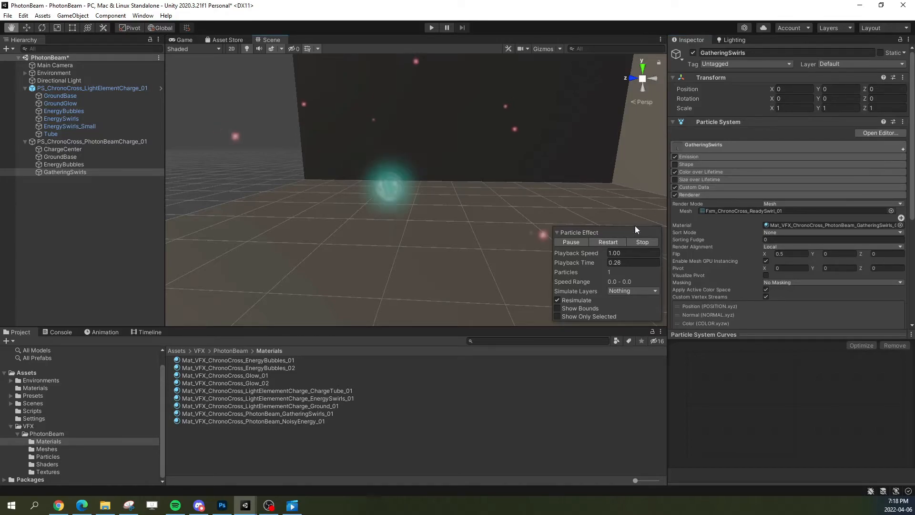
left_click(691, 180)
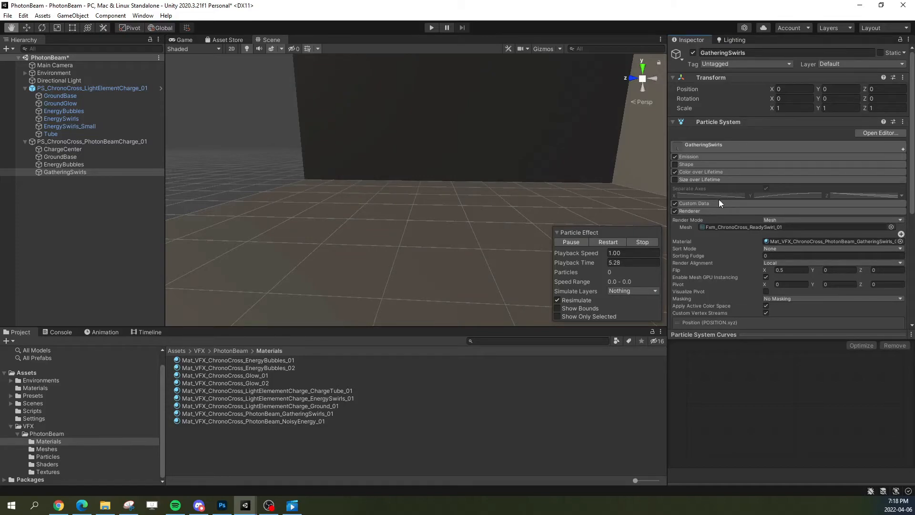
left_click(707, 180)
left_click(601, 242)
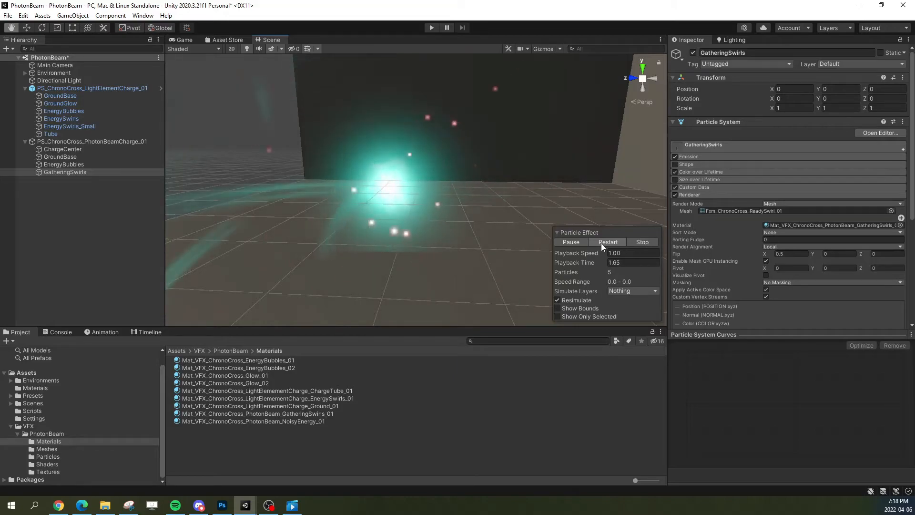
Step: Try the Rotation over Lifetime module on GatheringSwirls in playback, and disable it again
left_click(903, 149)
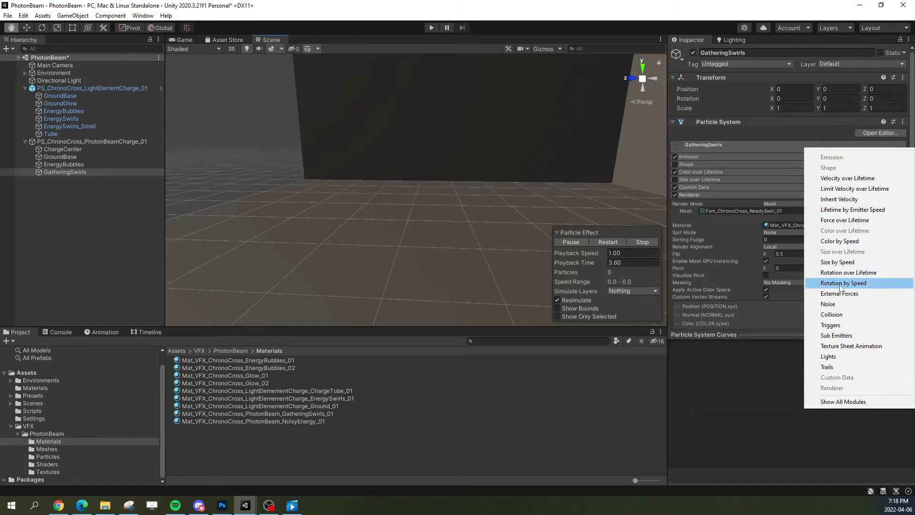
left_click(849, 272)
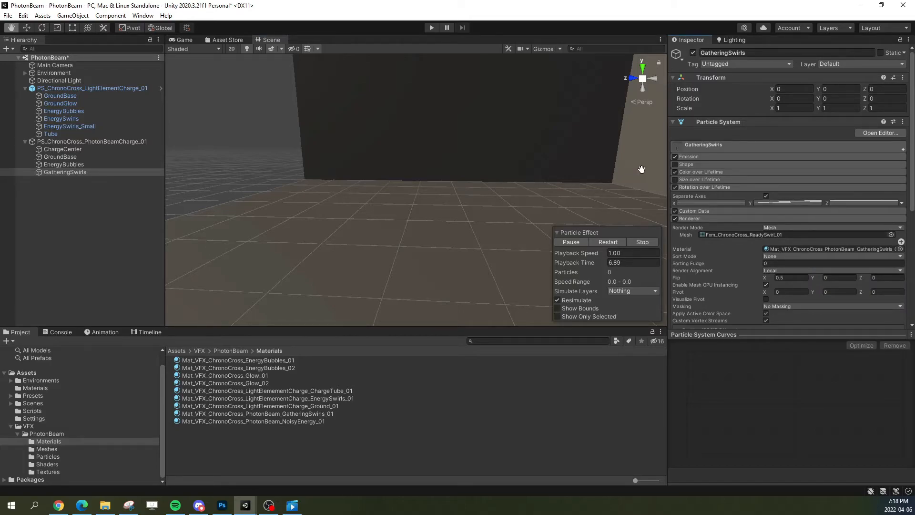
left_click(607, 242)
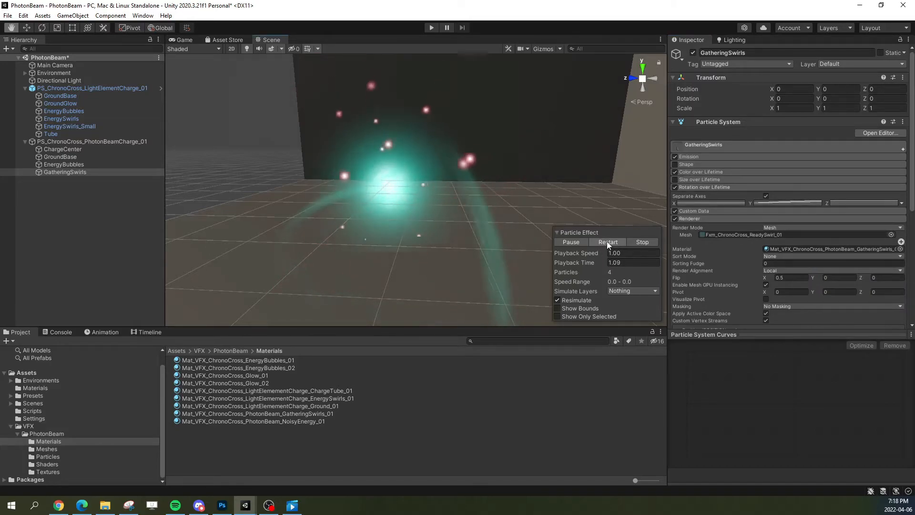
left_click(675, 187)
Step: Replay the charge several times from different angles to examine the swirls without size or rotation changes over lifetime
left_click(609, 242)
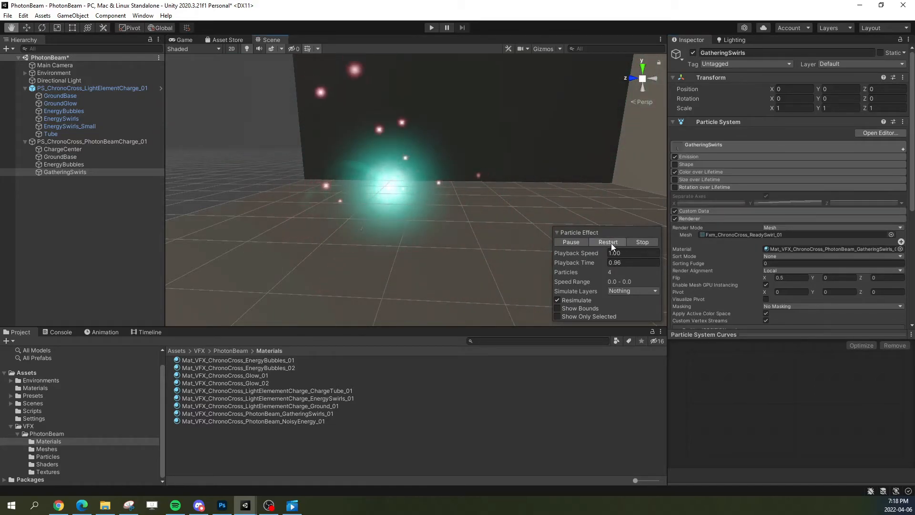
left_click_drag(442, 252, 549, 252, "alt")
left_click(611, 242)
left_click(604, 241)
left_click_drag(500, 233, 516, 232, "alt")
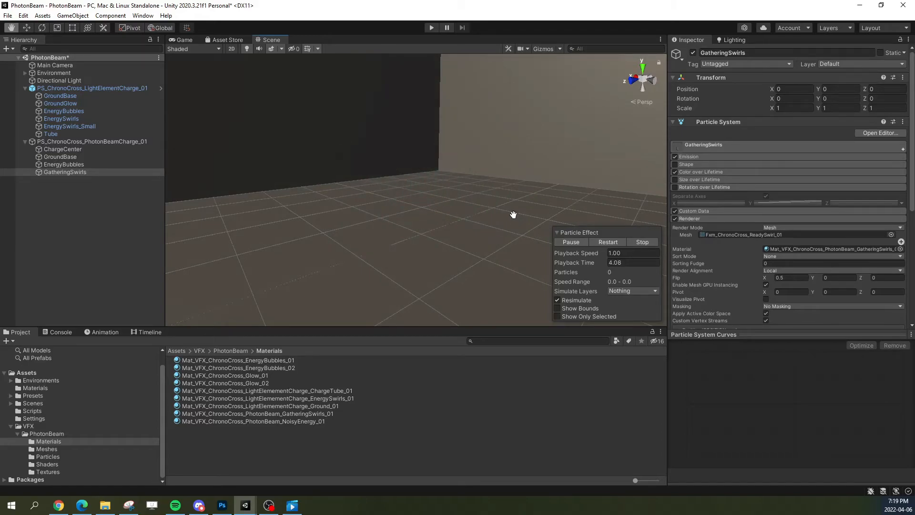
left_click(596, 241)
left_click(614, 243)
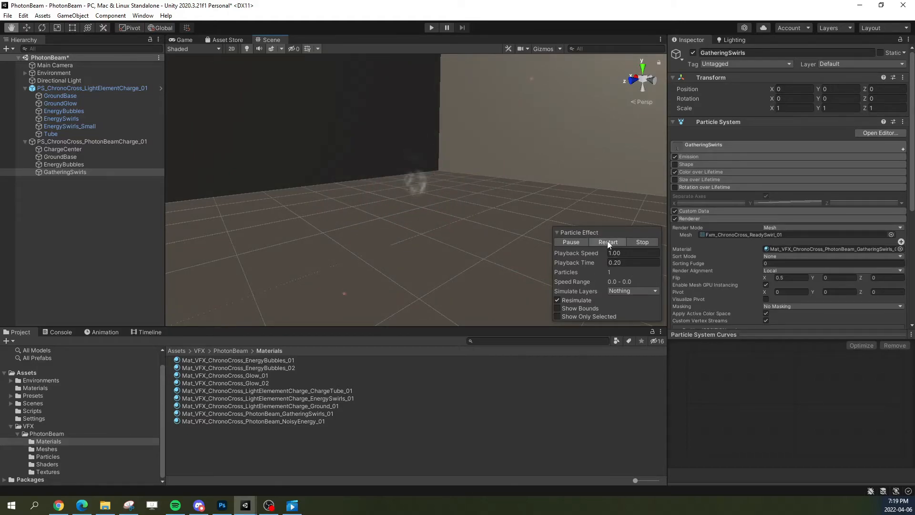
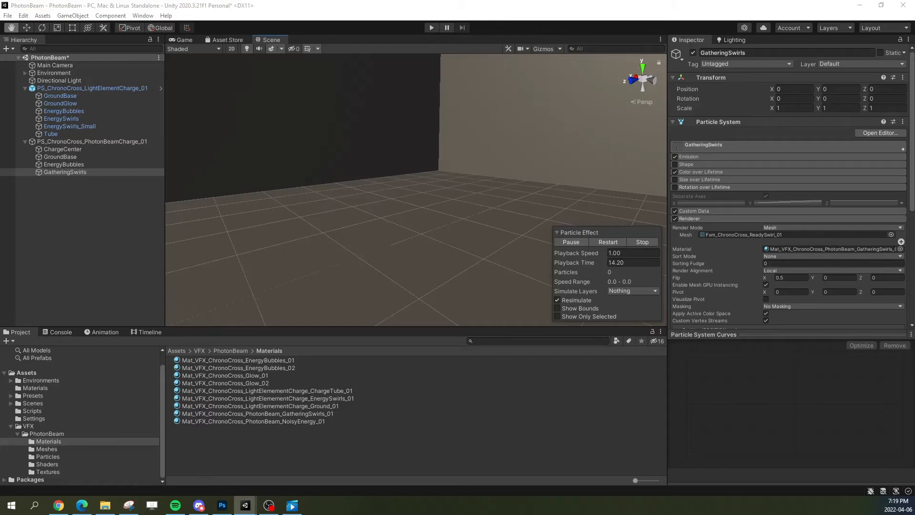
Step: Duplicate ChargeCenter within the PhotonBeamCharge effect and rename the copy ReadyCenter
left_click(84, 150)
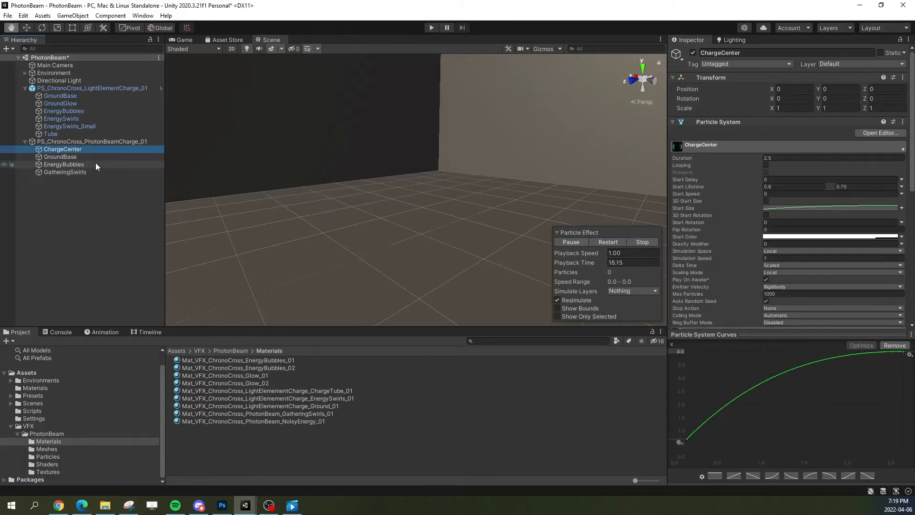
key("ctrl+d")
right_click(80, 181)
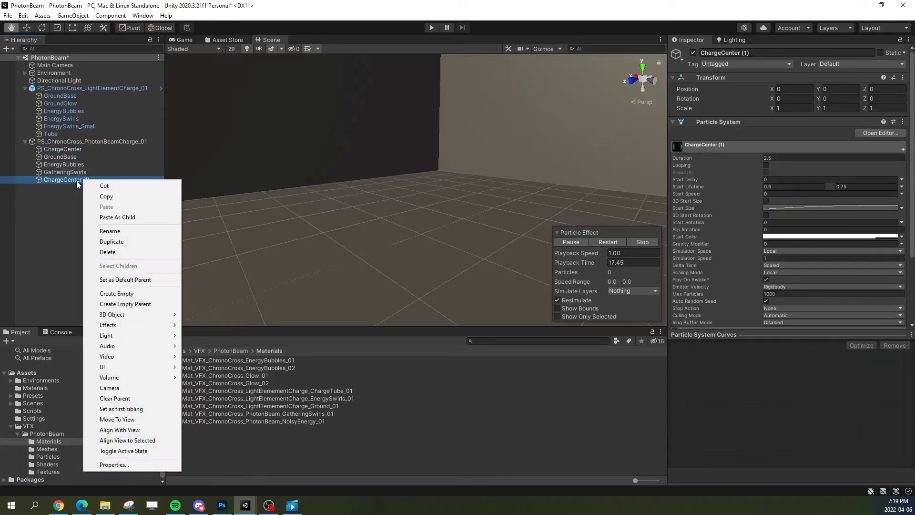
left_click(73, 181)
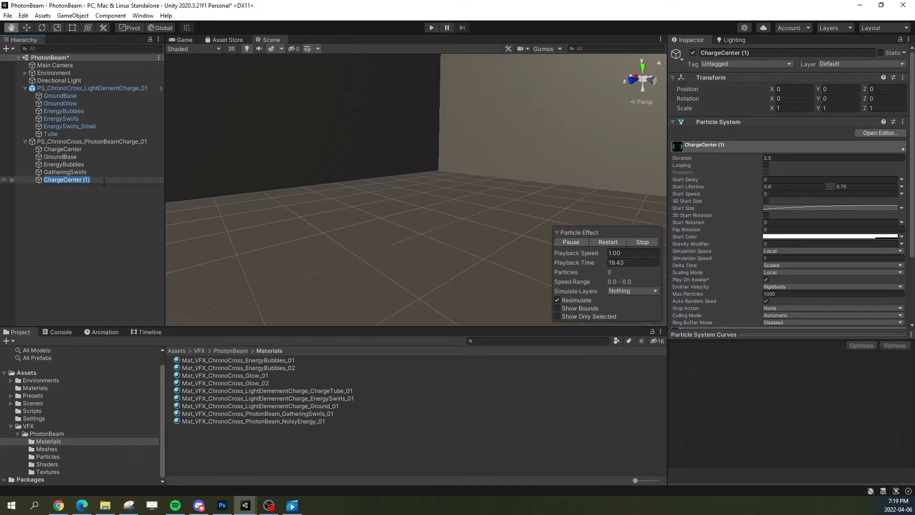
type("ReadyCenter")
key("Return")
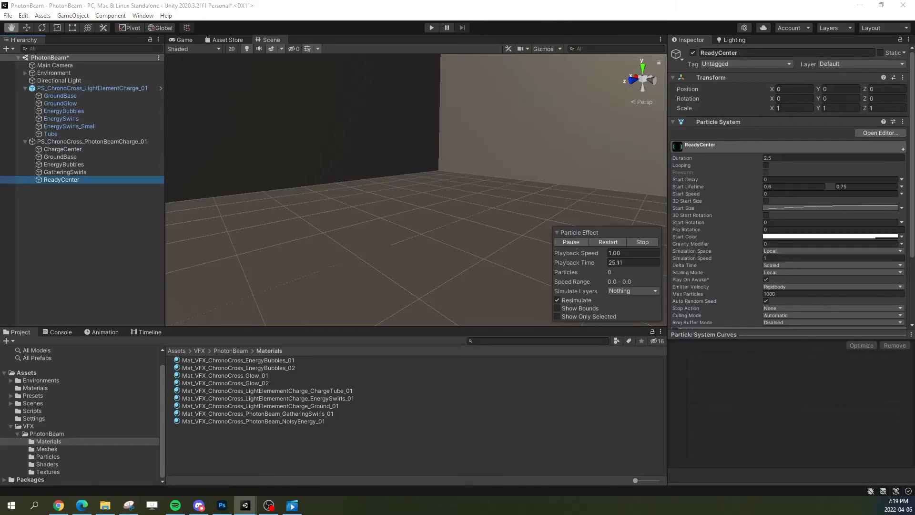
Step: Check ChargeCenter's main timing settings, and set ReadyCenter's Start Delay to 2.6
left_click(81, 152)
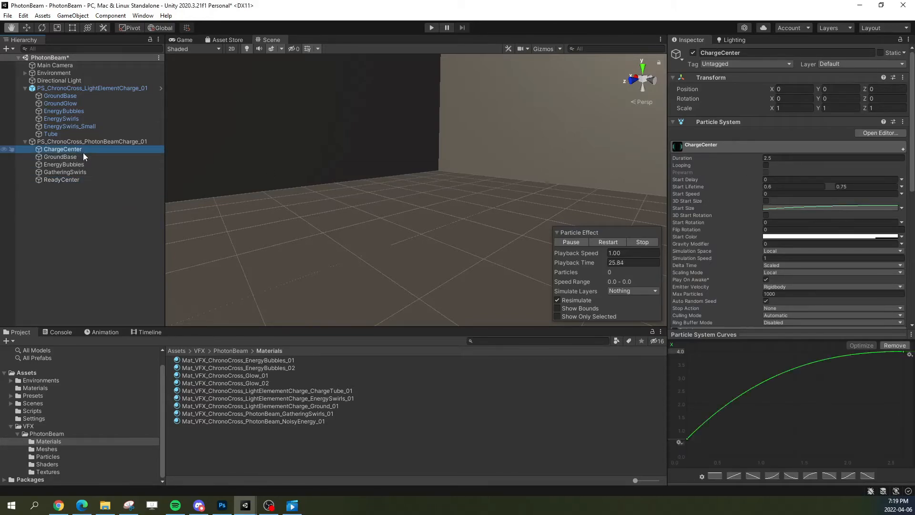
left_click(776, 159)
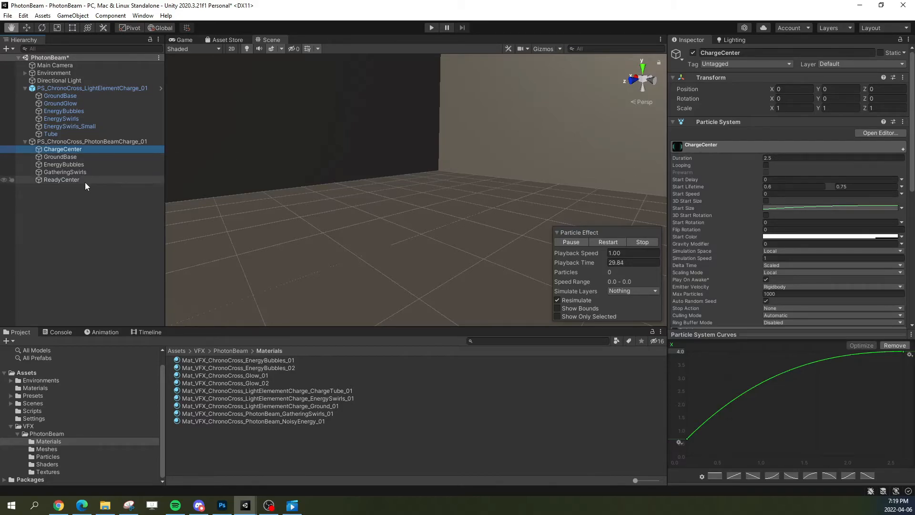
left_click(110, 179)
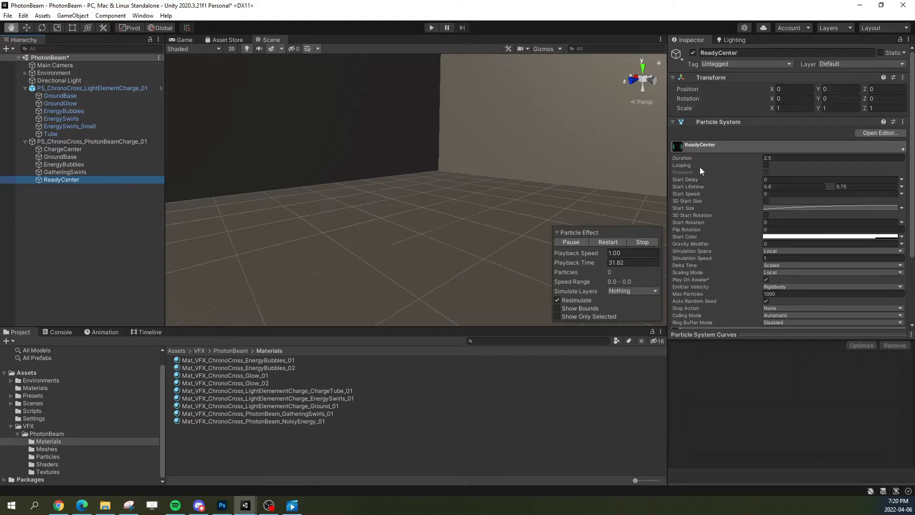
left_click(774, 178)
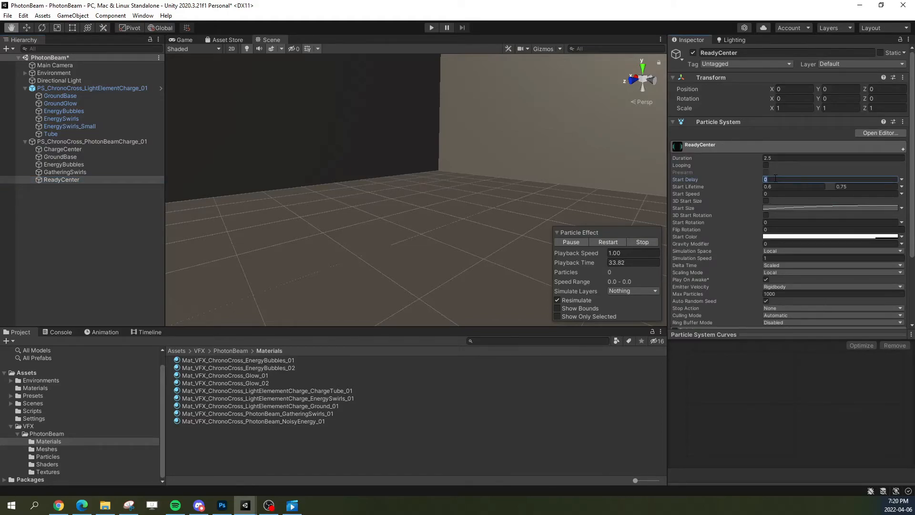
left_click(747, 145)
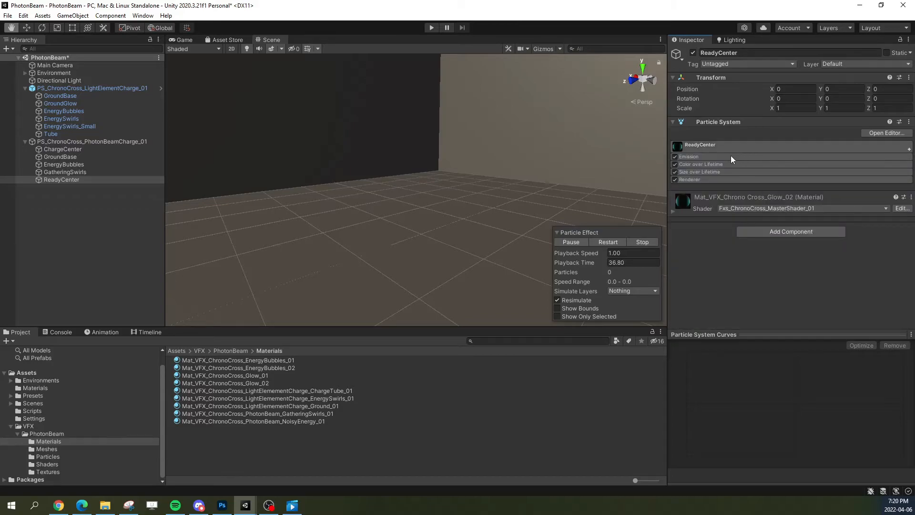
Step: Compare with ChargeCenter's main settings, and set ReadyCenter's Duration to 3
left_click(101, 149)
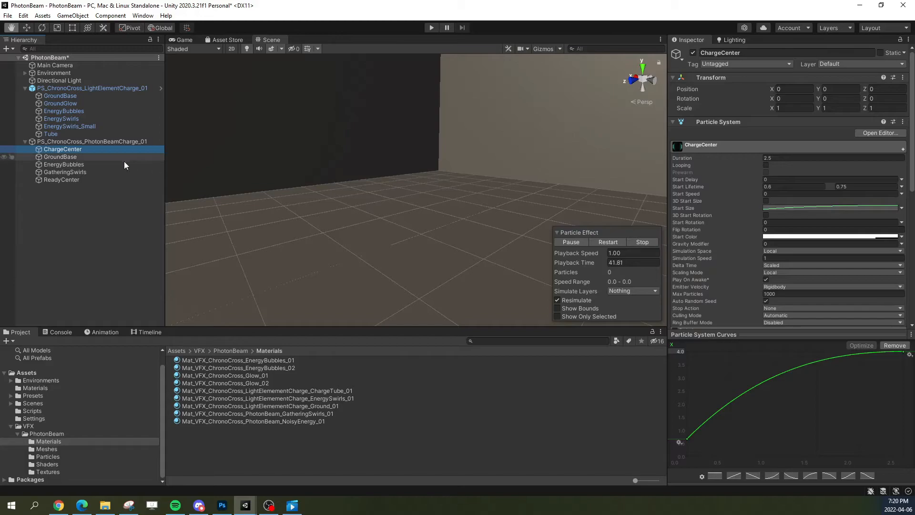
left_click(93, 180)
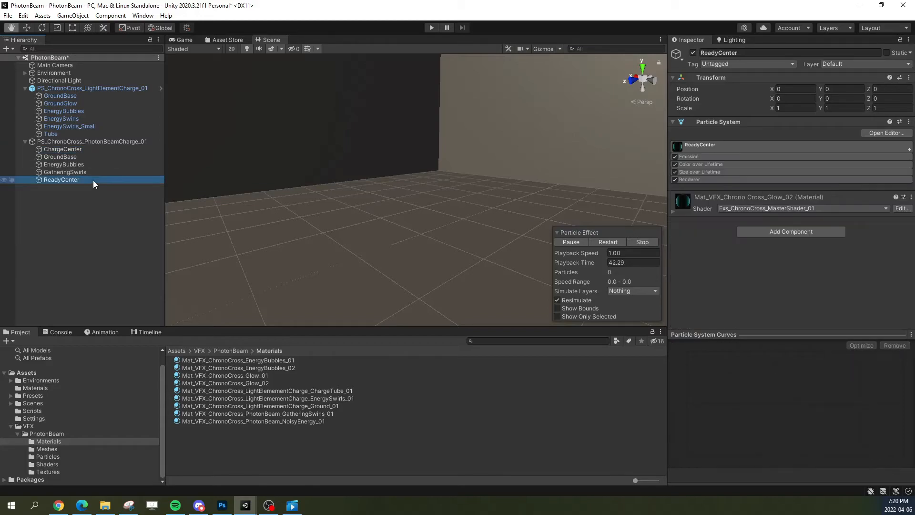
left_click(715, 144)
left_click(783, 159)
left_click(742, 147)
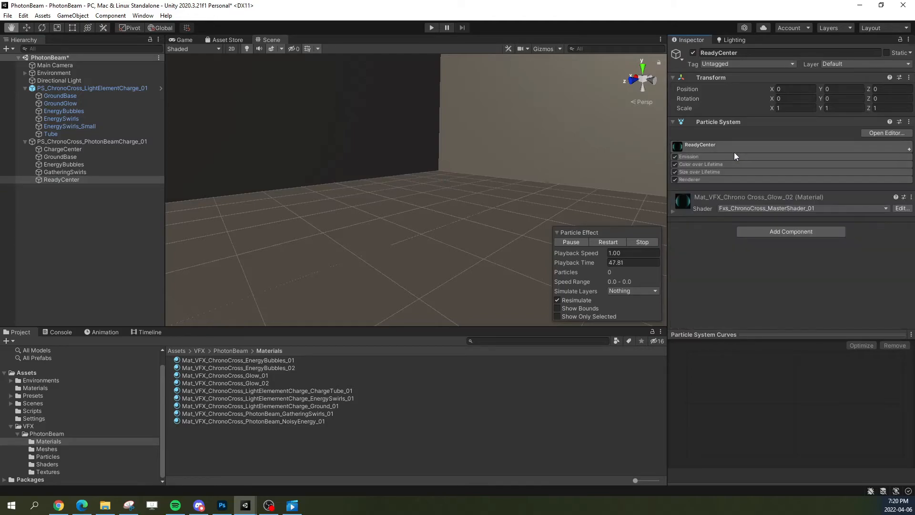
Step: Set ReadyCenter's emission Rate over Time to 0, add a burst with a count of 1, and replay the charge
left_click(706, 157)
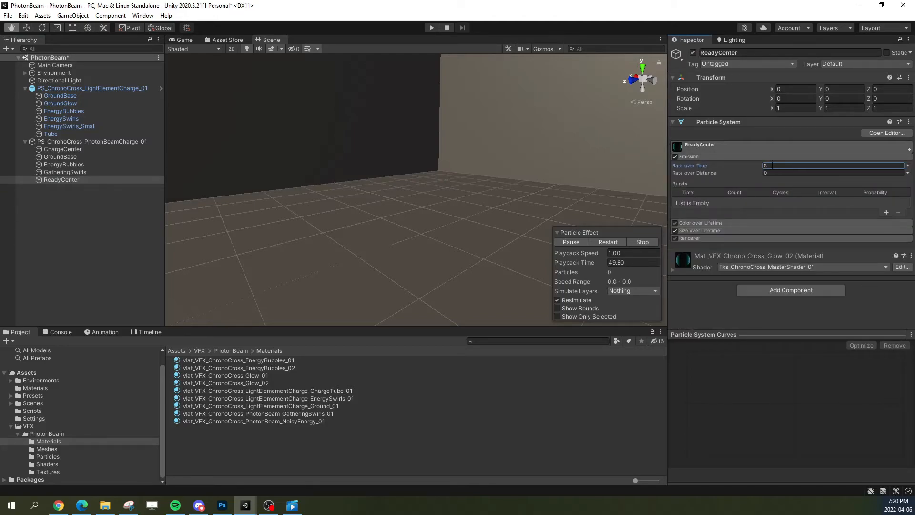
type("0")
left_click(886, 212)
left_click(746, 202)
type("1")
left_click(604, 244)
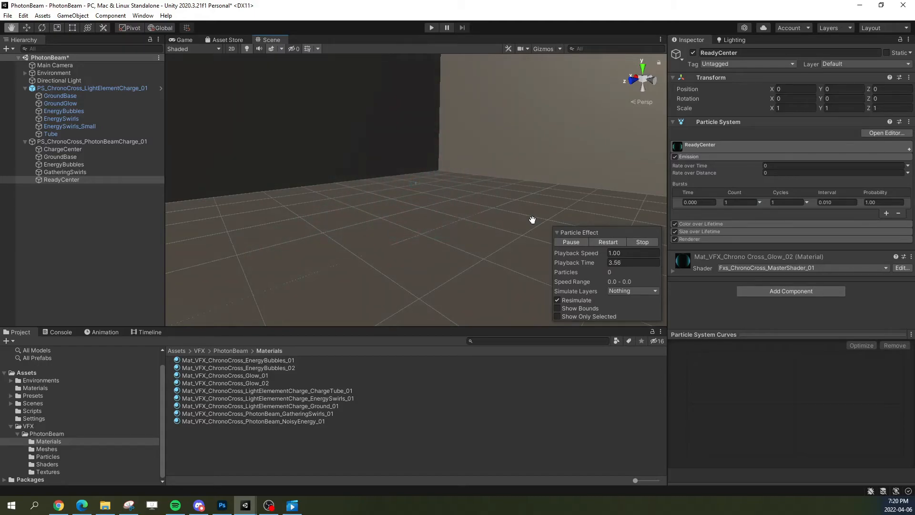
left_click(696, 158)
Step: Flatten ReadyCenter's Size over Lifetime curve to a constant 1.0 with the flat preset
left_click(733, 149)
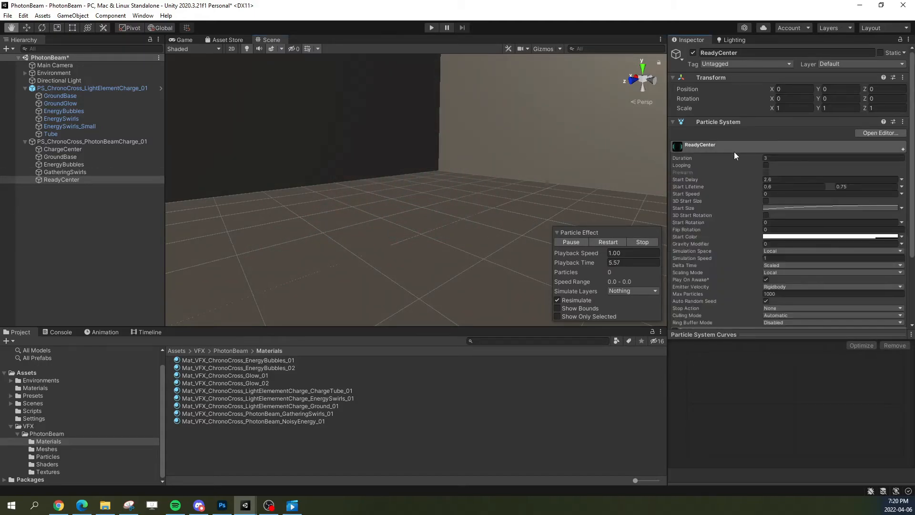
left_click(754, 149)
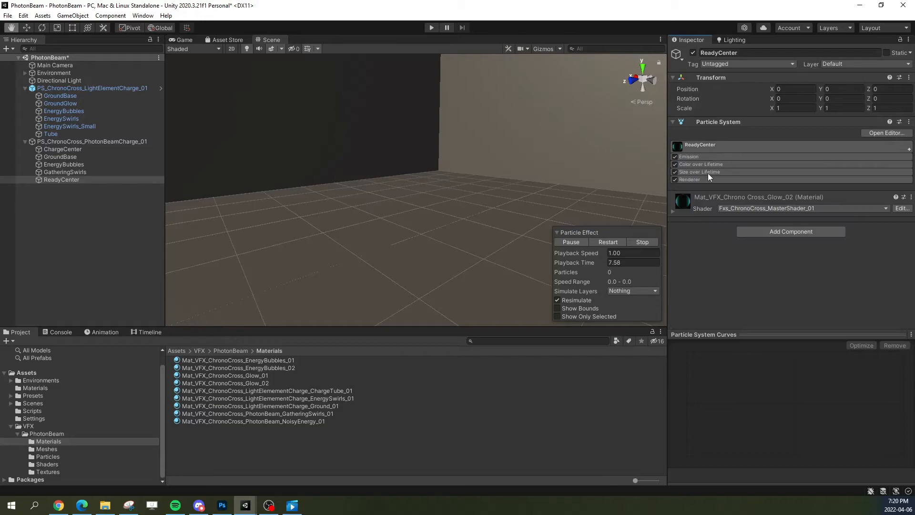
left_click(701, 172)
left_click(820, 188)
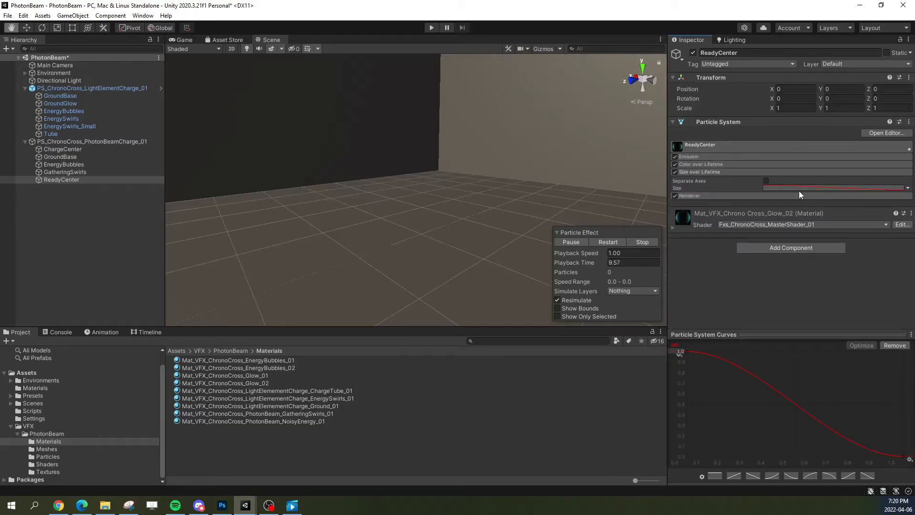
left_click(715, 476)
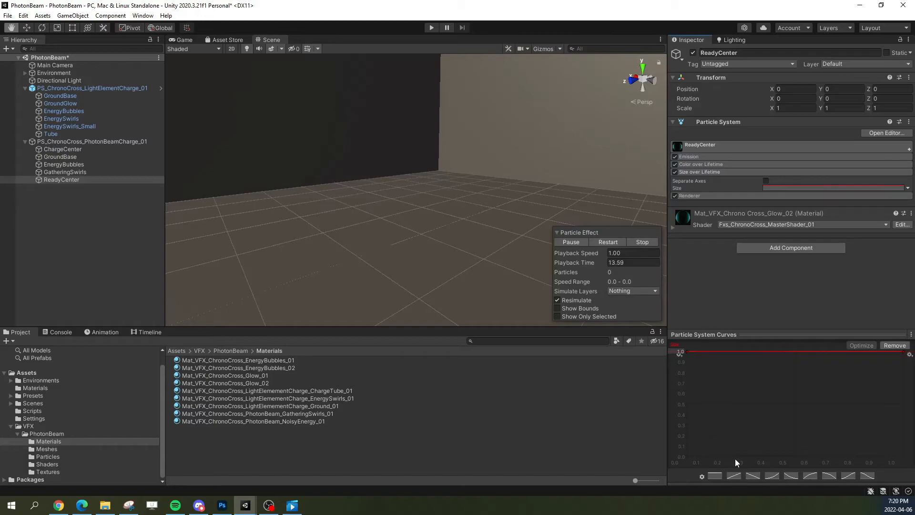
Step: Switch ReadyCenter's Start Size to a constant value of 10 and replay the charge
left_click(704, 147)
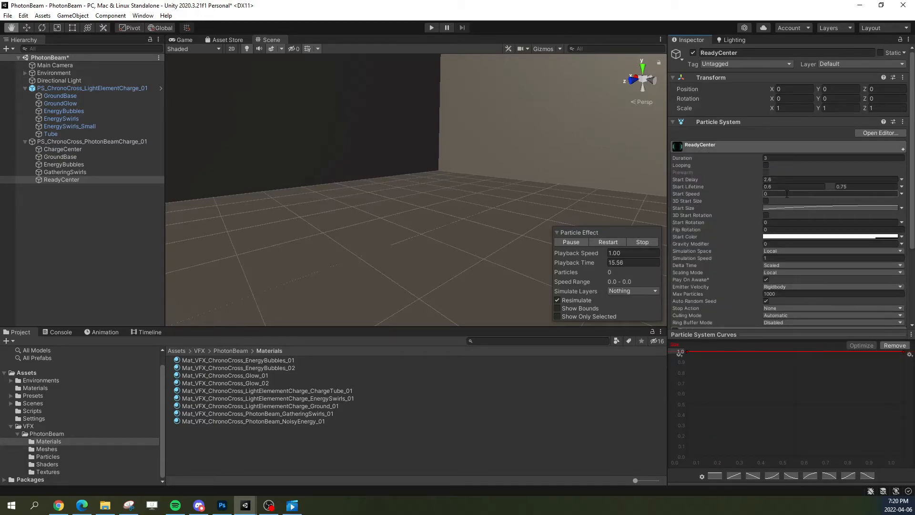
left_click(900, 208)
left_click(833, 217)
left_click(818, 209)
type("10")
left_click(603, 243)
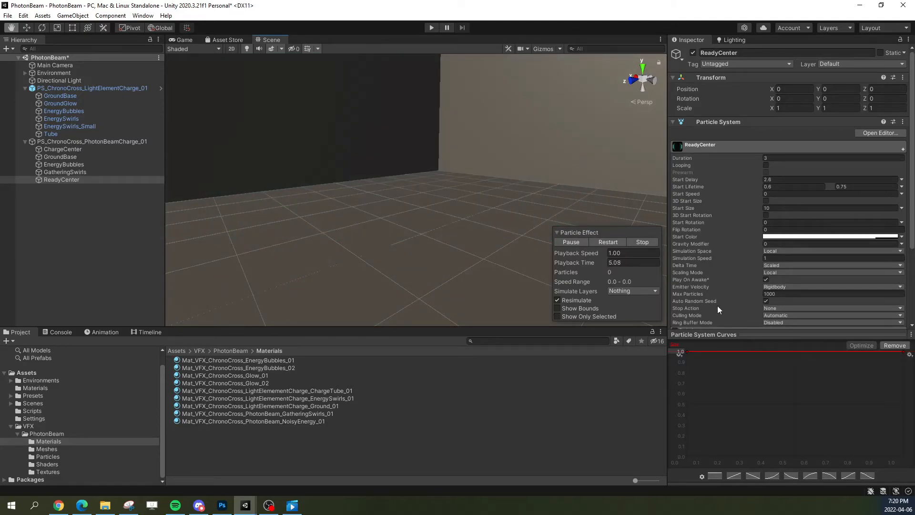
Step: Switch ReadyCenter's Start Lifetime to a constant 0.75 and set its Start Size to 4
left_click(901, 187)
left_click(881, 192)
left_click(792, 187)
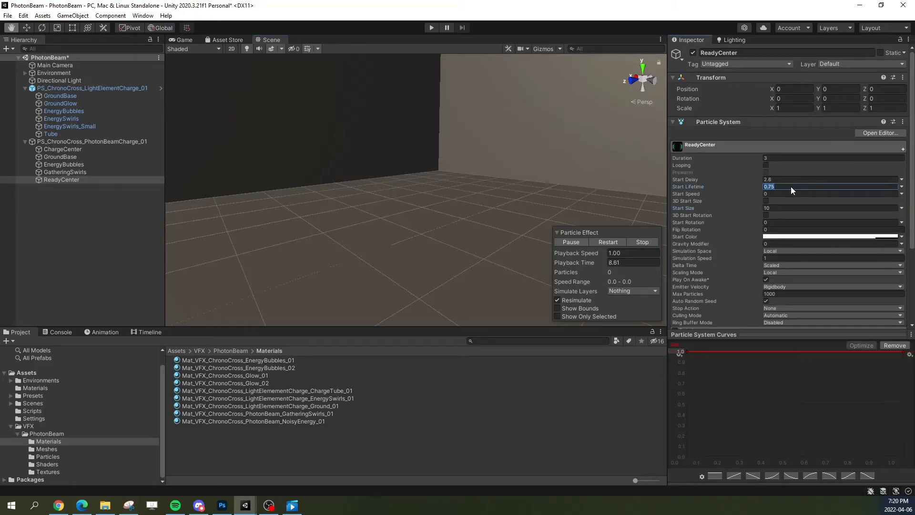
left_click(778, 209)
type("4")
Step: Set ReadyCenter's Start Color to white with alpha 255, and review its Color over Lifetime gradient
left_click(828, 237)
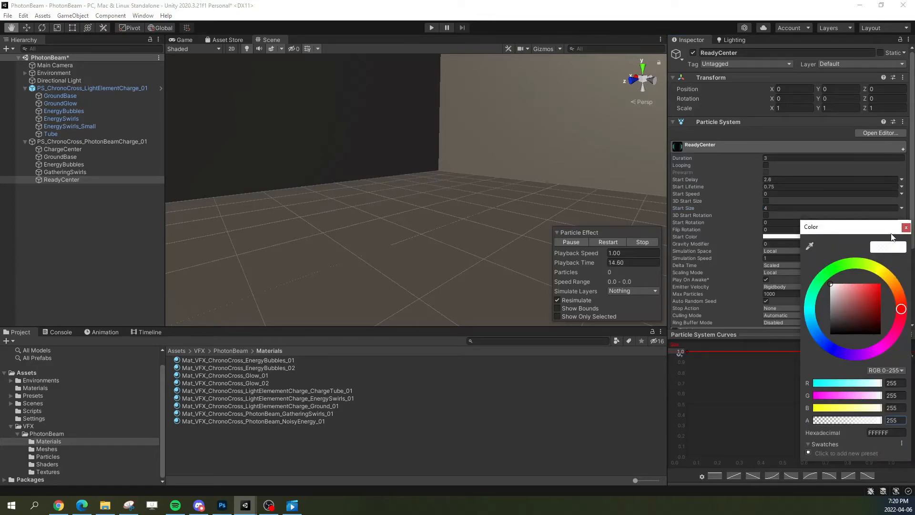
left_click(905, 227)
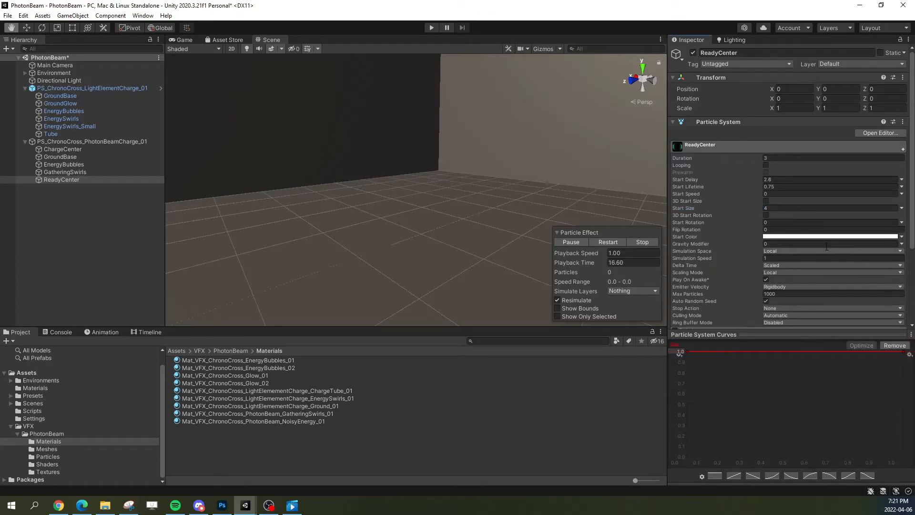
scroll(782, 246, "down", 3)
scroll(747, 239, "down", 1)
scroll(724, 138, "up", 5)
left_click(710, 145)
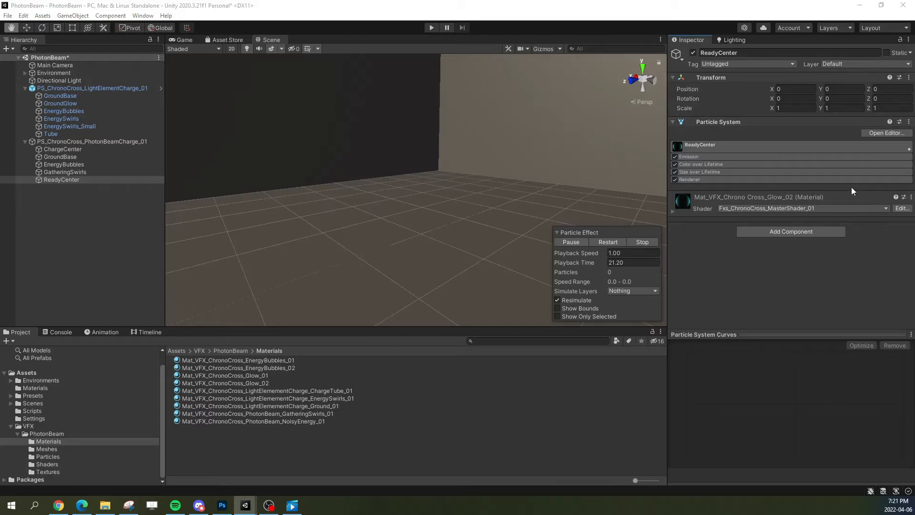
left_click(696, 164)
left_click(847, 173)
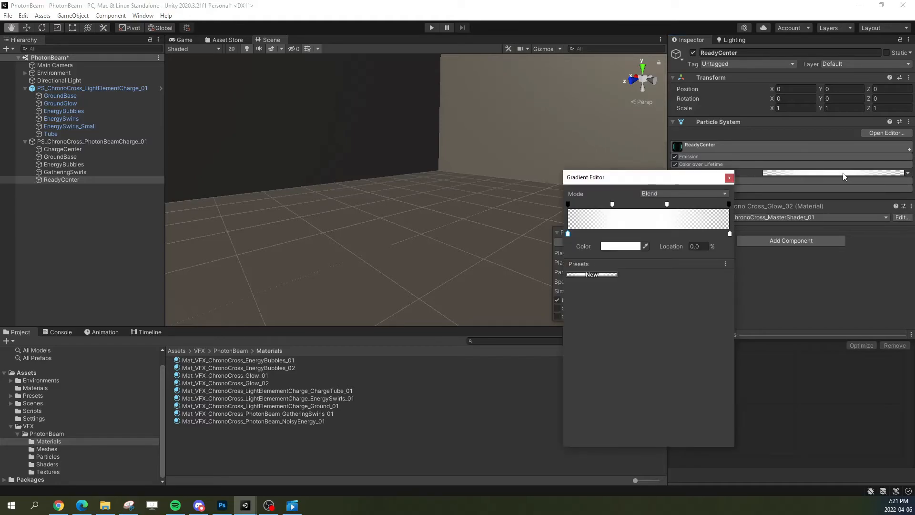
left_click(728, 178)
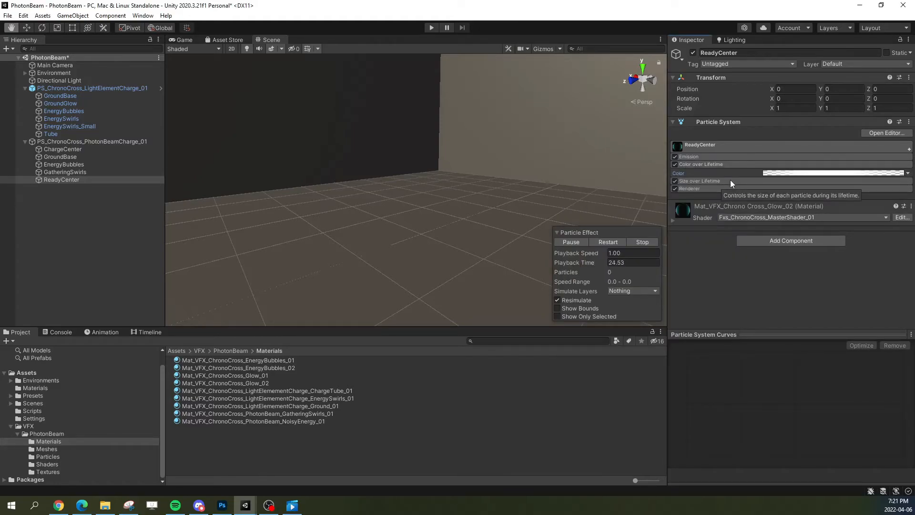
Step: Reshape ReadyCenter's Size over Lifetime curve to ease up from 0 to a flat-tangent peak of 1.0 at about 0.22
left_click(707, 182)
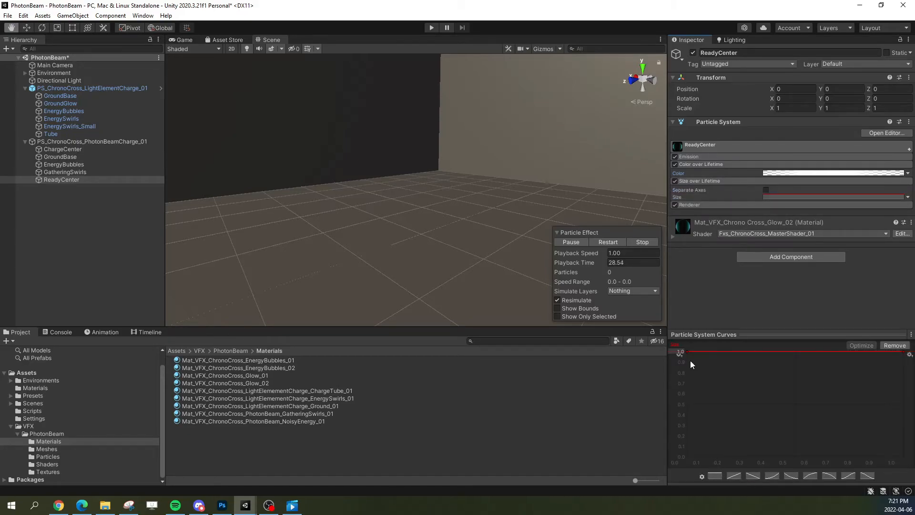
left_click_drag(687, 351, 687, 456)
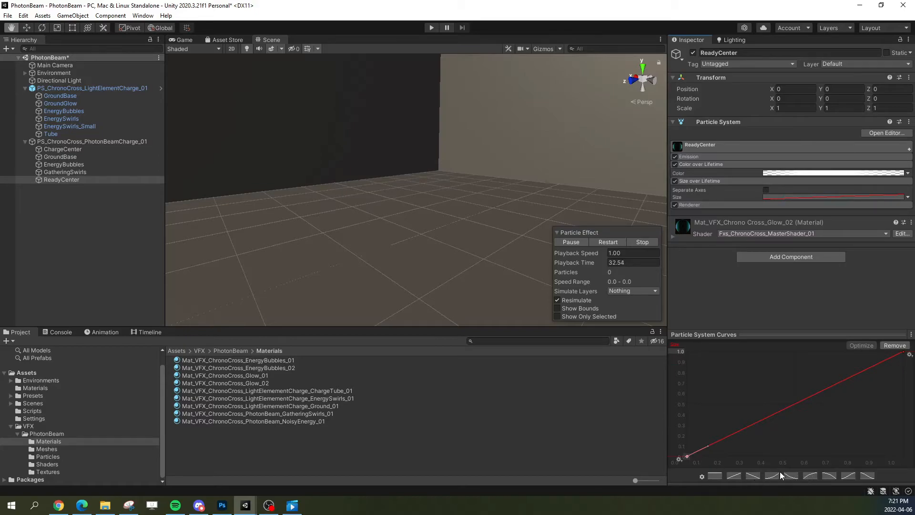
left_click_drag(710, 443, 719, 453)
left_click_drag(904, 351, 734, 351)
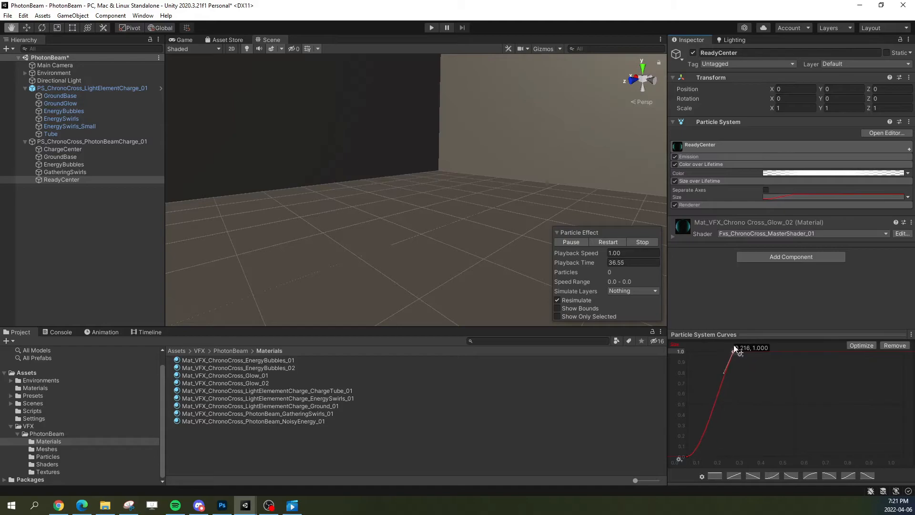
right_click(734, 349)
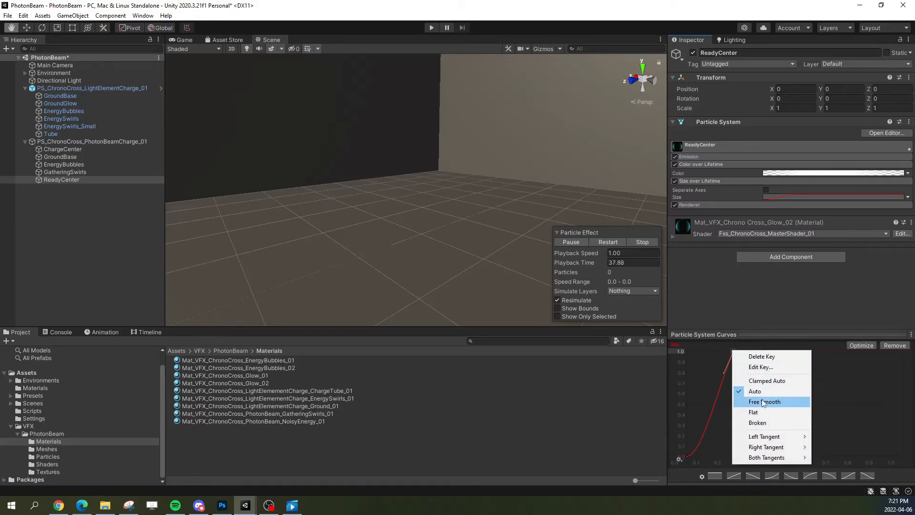
left_click(764, 412)
Step: Add Size over Lifetime keys falling to about 0.1 at mid-lifetime and 0 at the end, and replay the charge
double_click(807, 352)
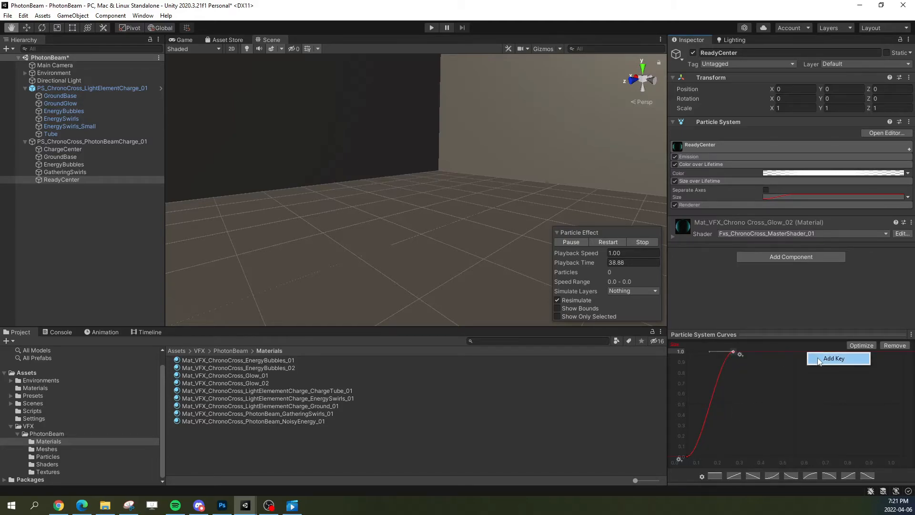
left_click_drag(807, 351, 903, 456)
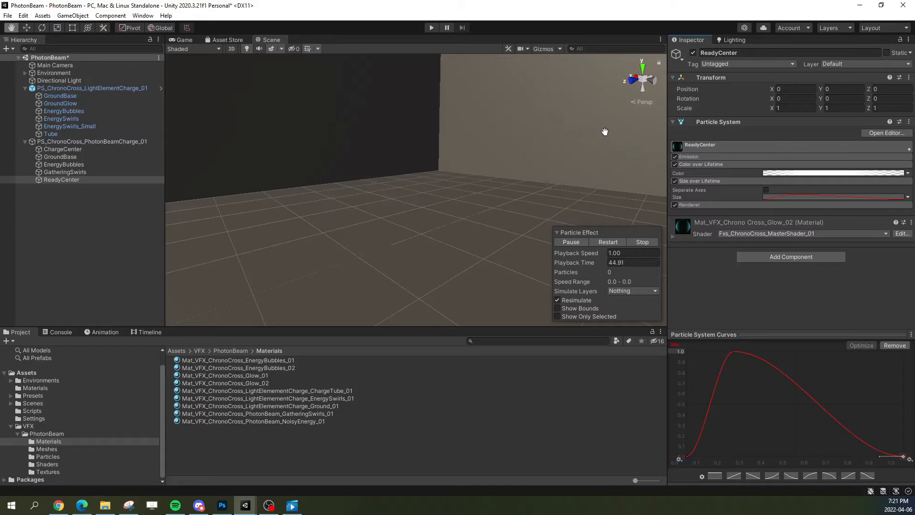
right_click(787, 376)
left_click(788, 377)
left_click_drag(786, 375, 796, 448)
left_click(609, 242)
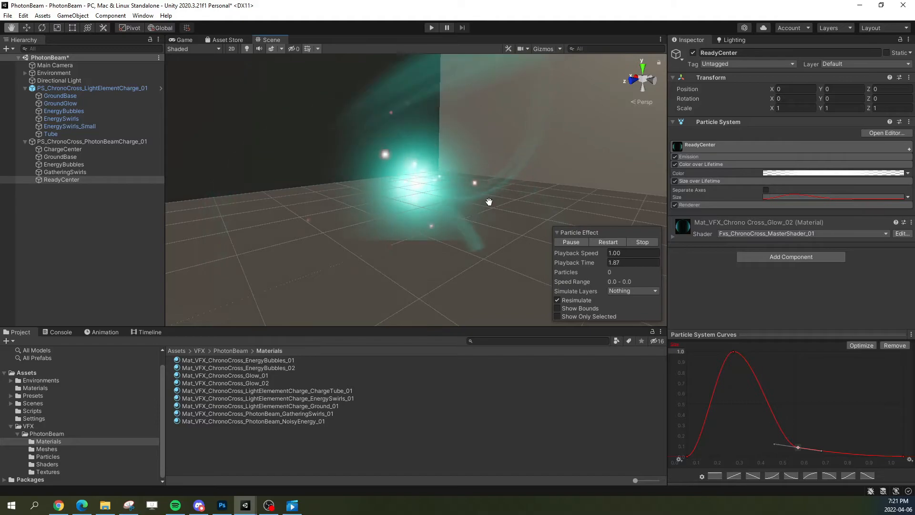
left_click(604, 240)
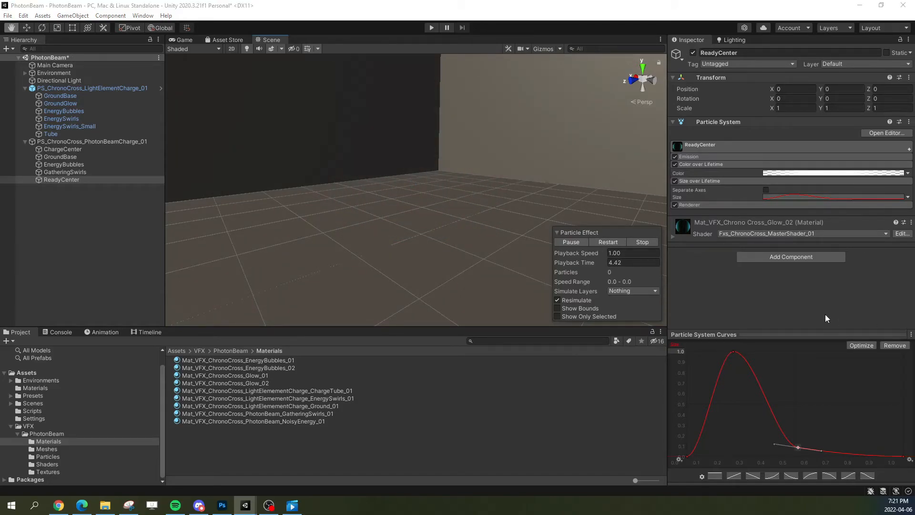
Step: Shift the size curve's peak to about 0.3 and its low middle key to about 0.6, and replay the charge
left_click_drag(731, 358, 818, 447)
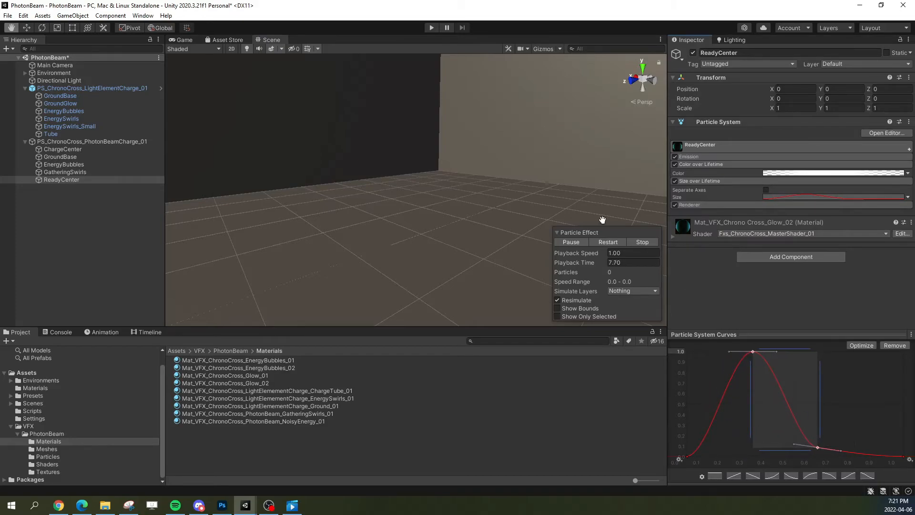
left_click(604, 240)
left_click(743, 384)
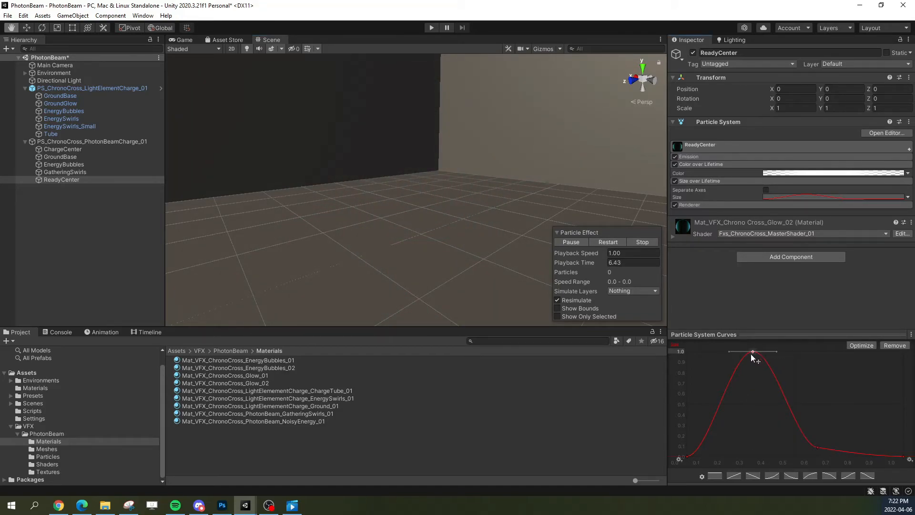
Step: Break the tangents of the size curve's peak key, steepen the falloff after it, and replay the charge
right_click(753, 351)
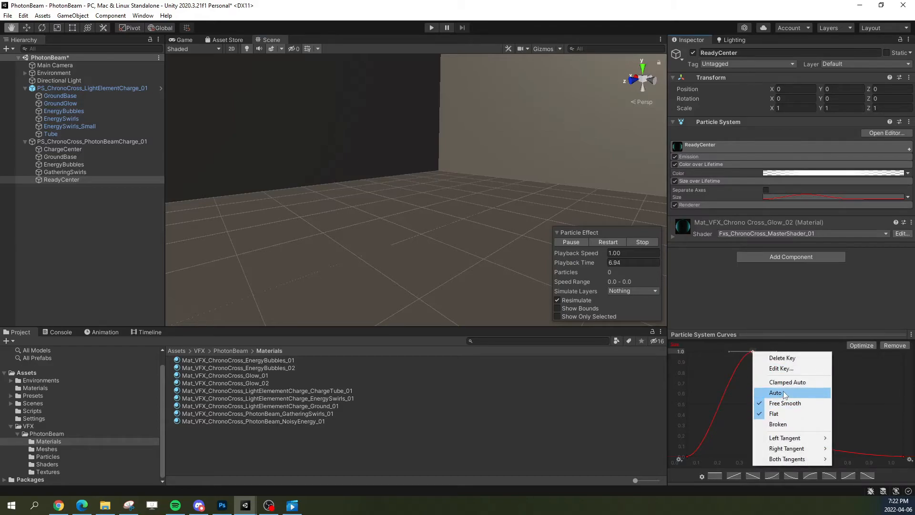
left_click(779, 424)
left_click_drag(776, 352, 761, 374)
left_click(614, 241)
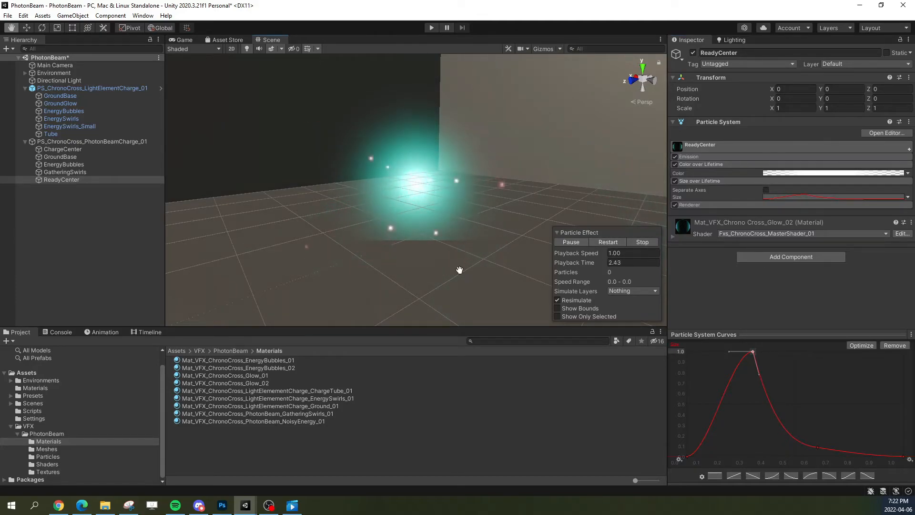
left_click(604, 244)
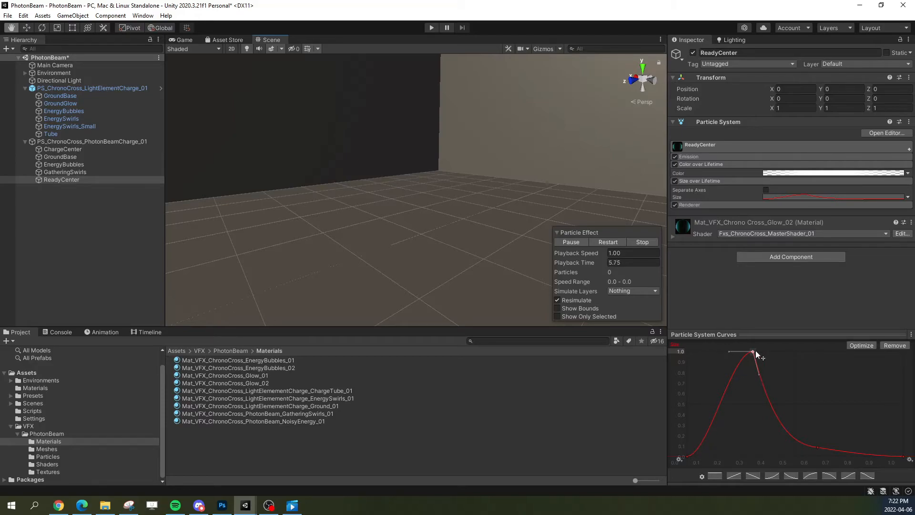
Step: Add a shoulder key before the size curve's peak at about 0.2 lifetime and 0.85 size, nudge the peak slightly later, and replay
right_click(737, 366)
left_click(750, 372)
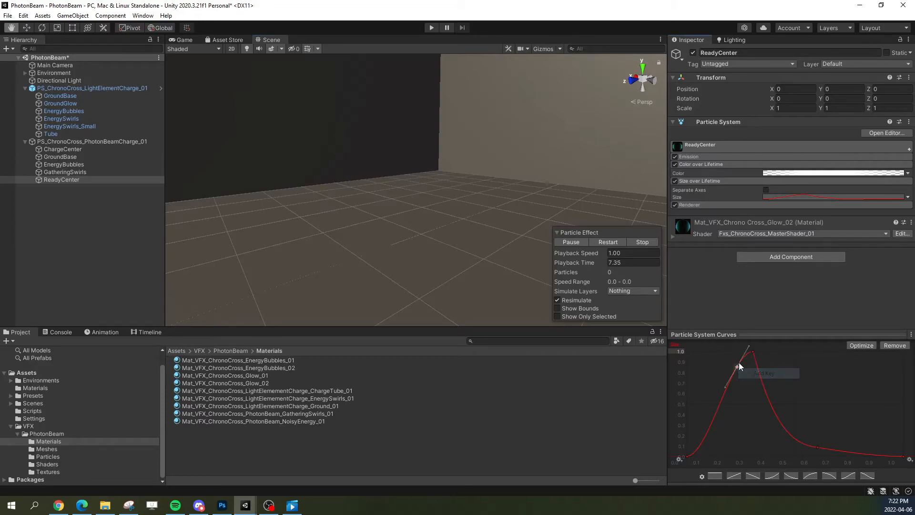
left_click_drag(730, 362, 728, 362)
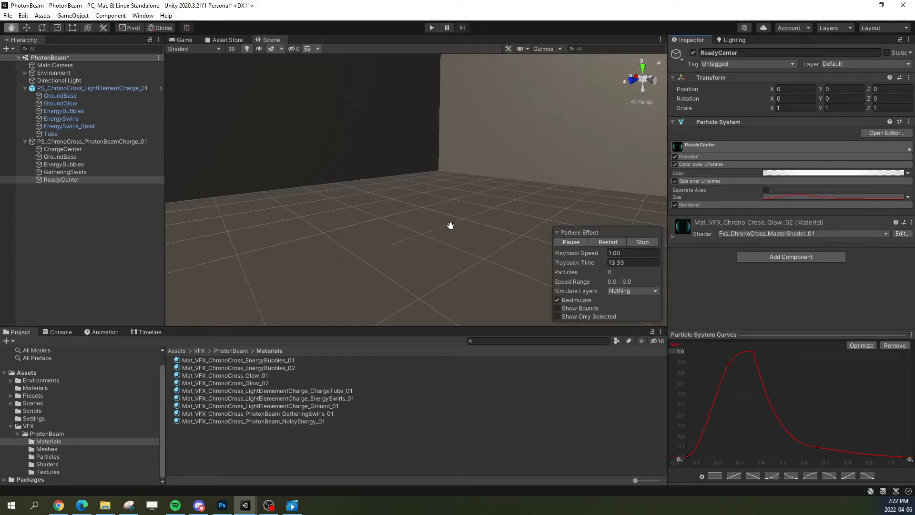
left_click_drag(771, 345, 717, 375)
left_click_drag(752, 351, 756, 350)
left_click(746, 394)
double_click(732, 363)
left_click(601, 241)
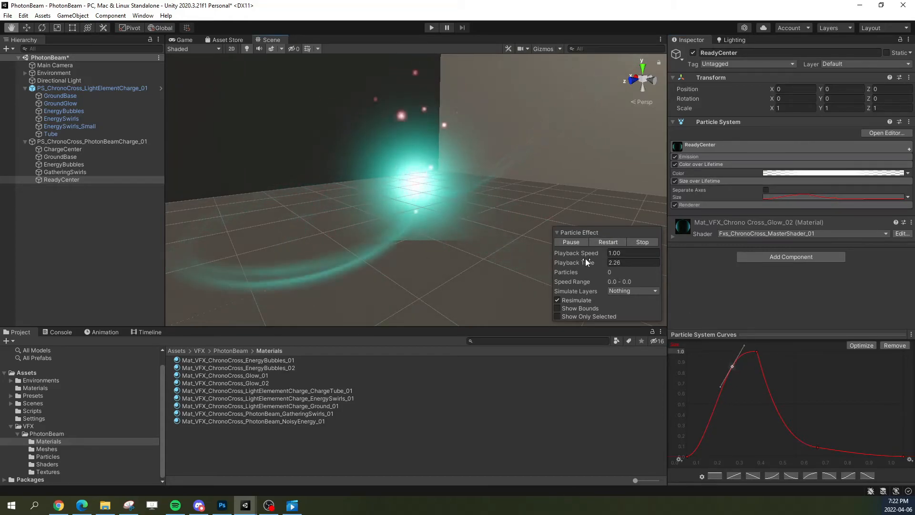
left_click(605, 244)
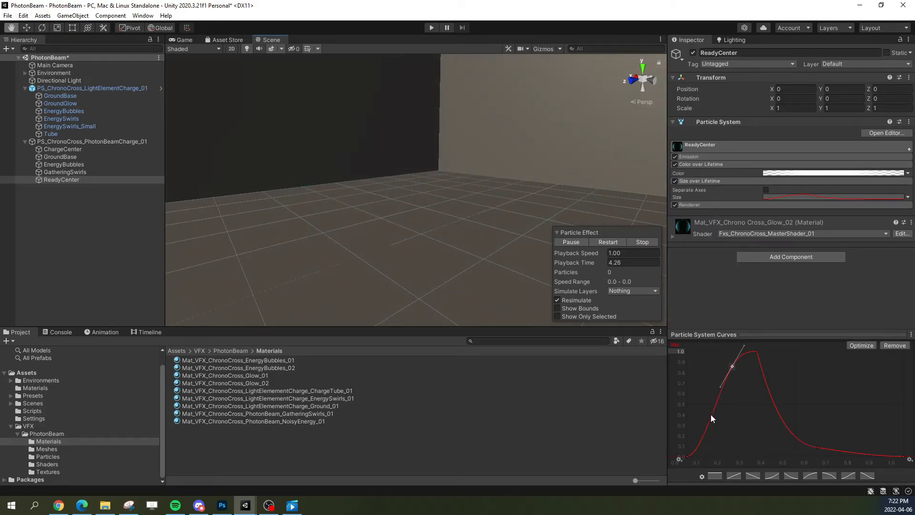
Step: Keep the size curve's first key flat and shift the shoulder and peak keys to about 0.25 and 0.36 of the lifetime
left_click(689, 456)
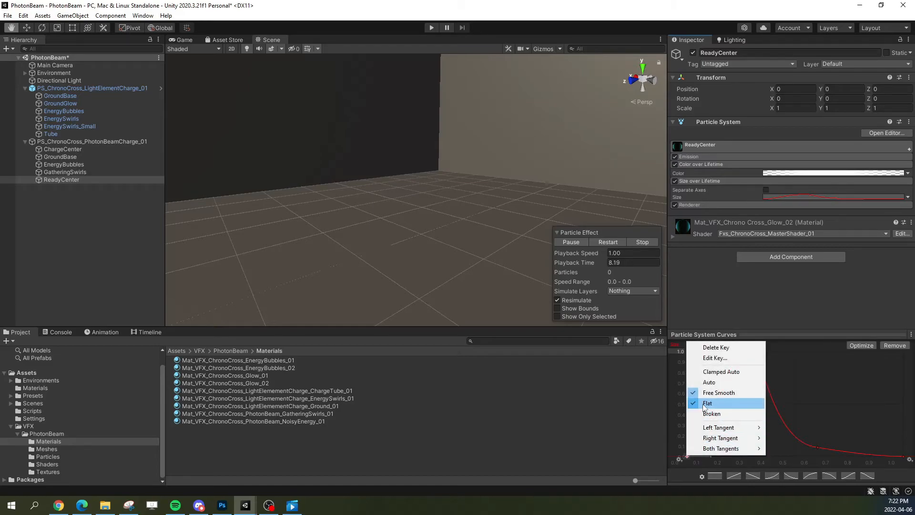
left_click(728, 405)
right_click(686, 456)
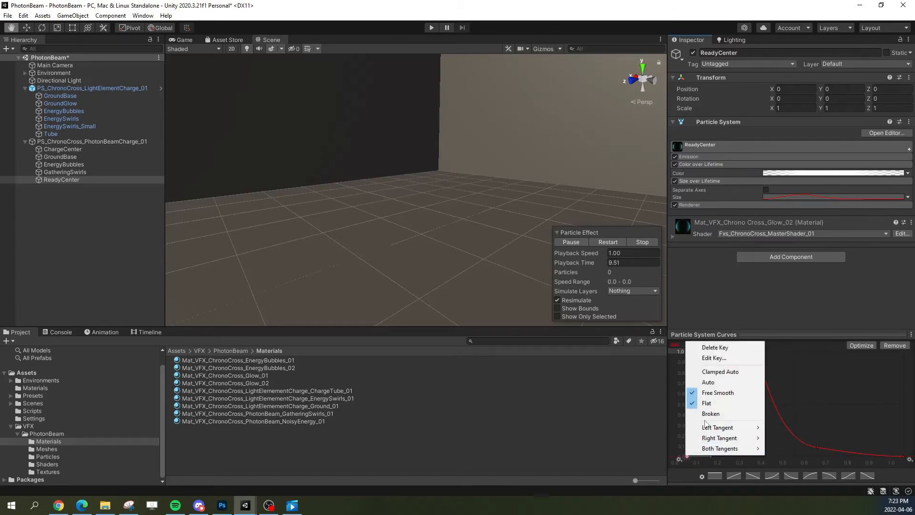
left_click(844, 393)
mouse_move(748, 357)
left_mouse_down()
mouse_move(723, 377)
mouse_move(740, 365)
left_mouse_up()
left_click(743, 416)
Step: Add a key low on the size curve's rise at about 0.16 lifetime and 0.25 size, and replay the charge
right_click(707, 434)
left_click(715, 441)
left_click_drag(711, 436, 722, 433)
left_click(608, 242)
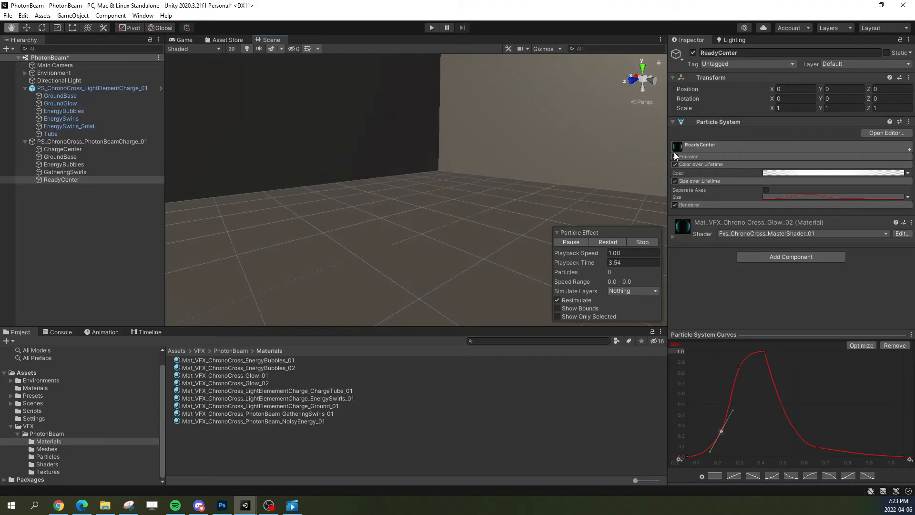
Step: Try ReadyCenter Start Delay values of 0.7 and 2.7, replaying the charge with each
left_click(701, 144)
left_click(790, 177)
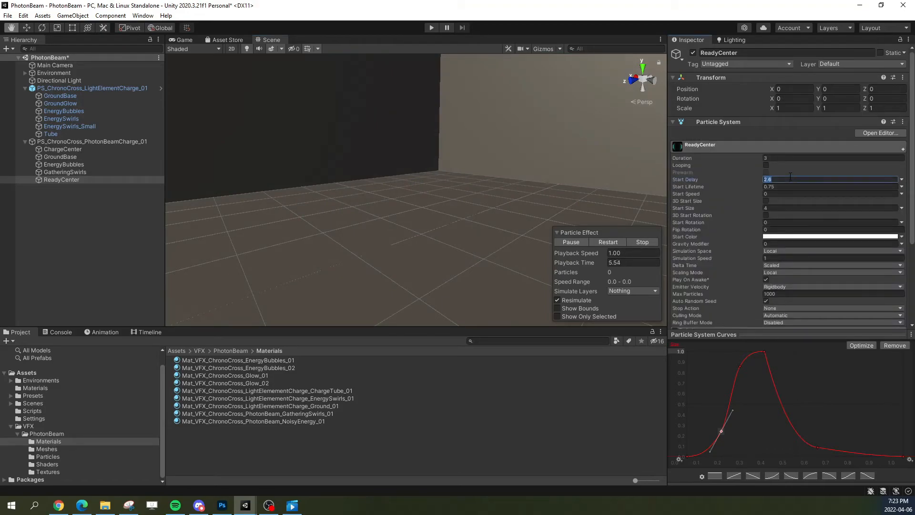
type("0.7")
left_click(614, 241)
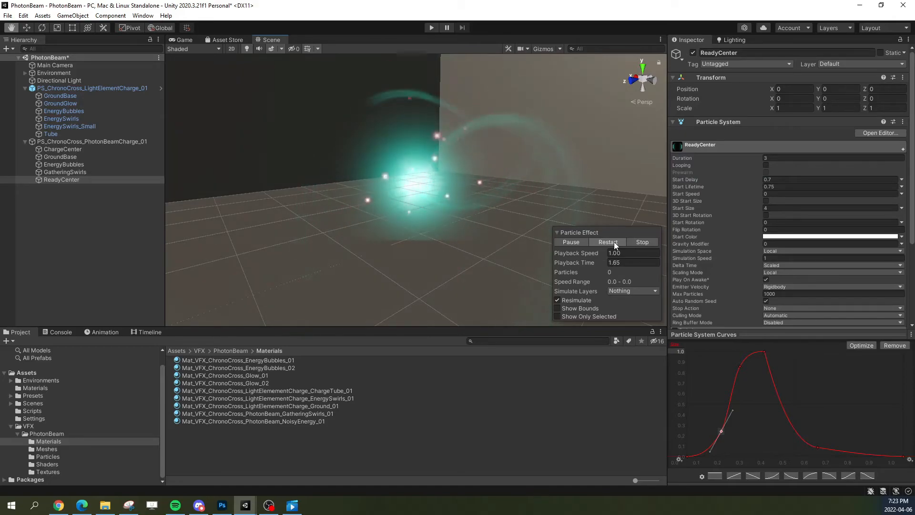
left_click(613, 242)
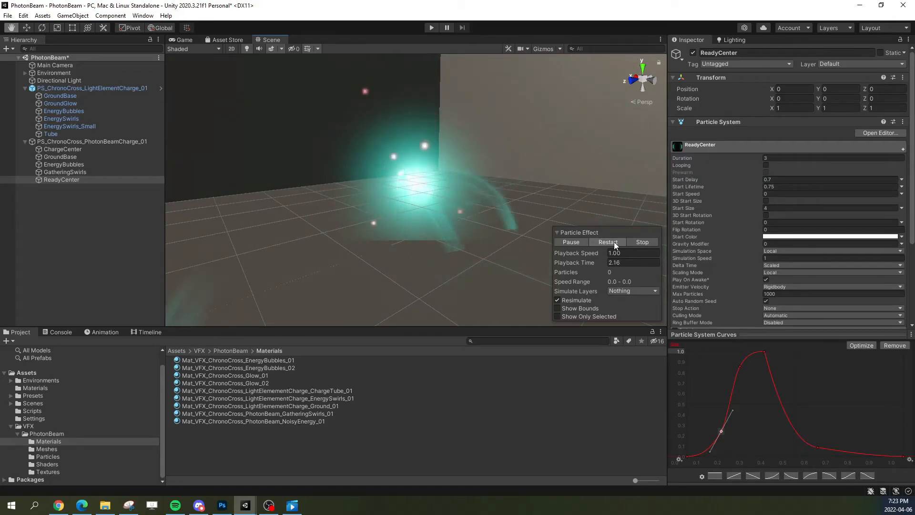
left_click(778, 179)
type("2")
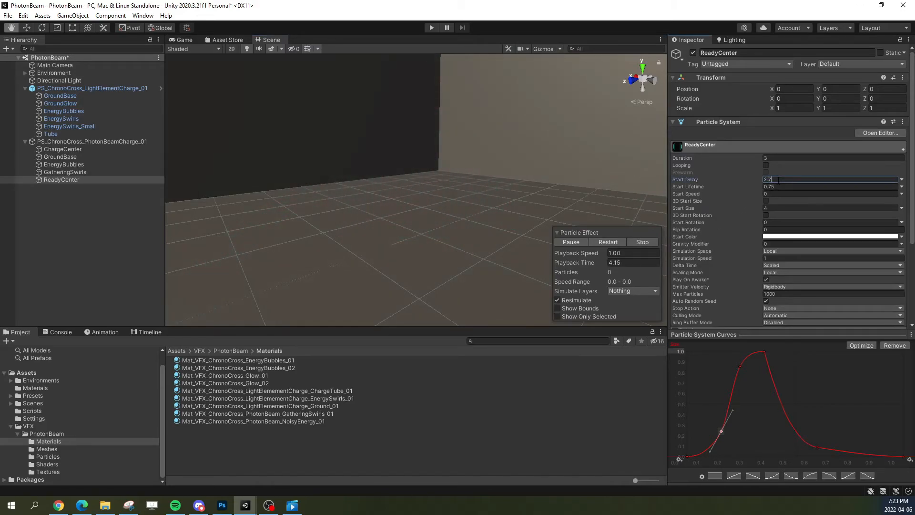
left_click(614, 242)
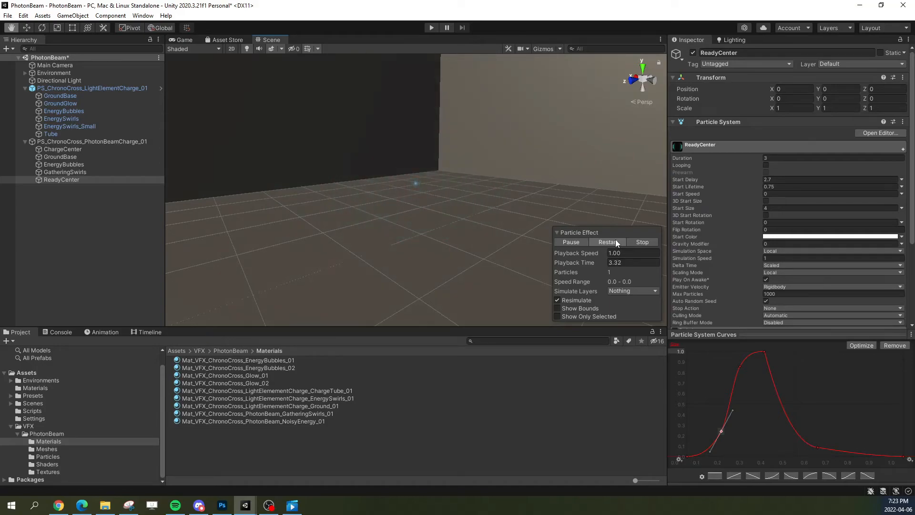
Step: Set ReadyCenter's Start Delay to 2.65 and replay the charge twice
left_click(791, 179)
type("2")
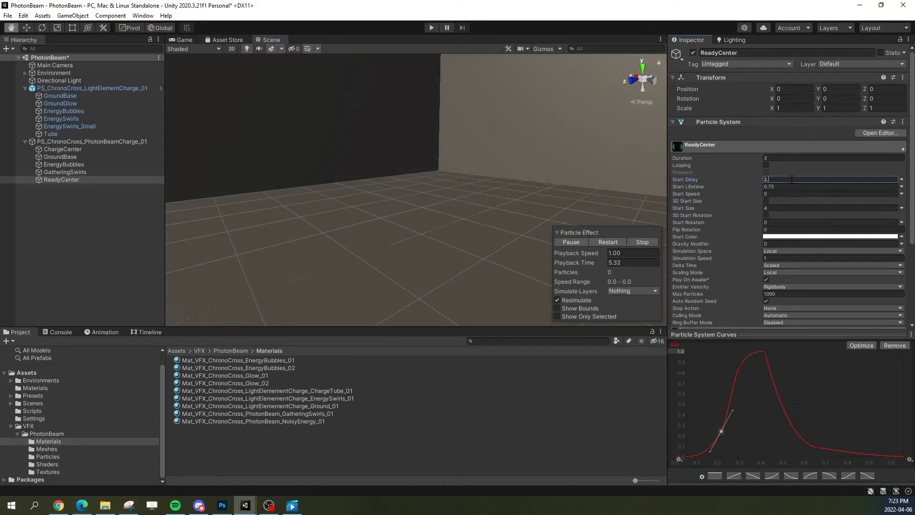
left_click(598, 242)
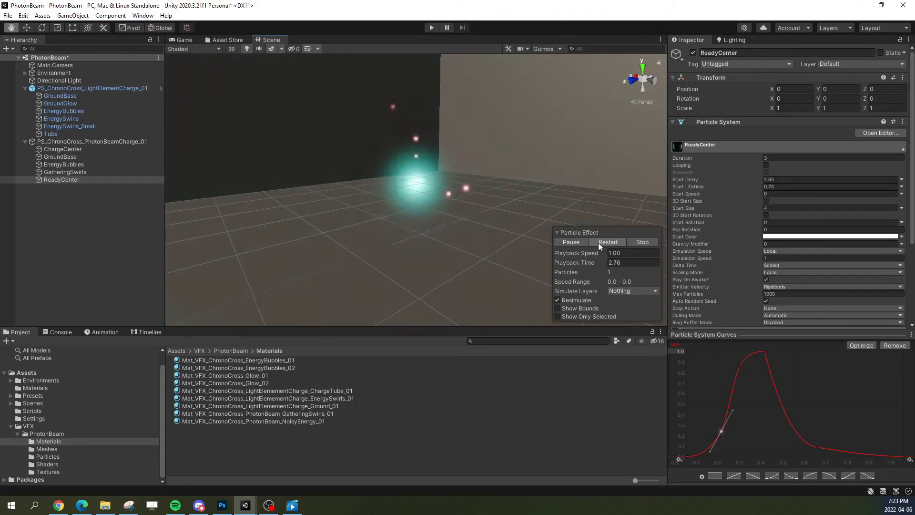
left_click(598, 242)
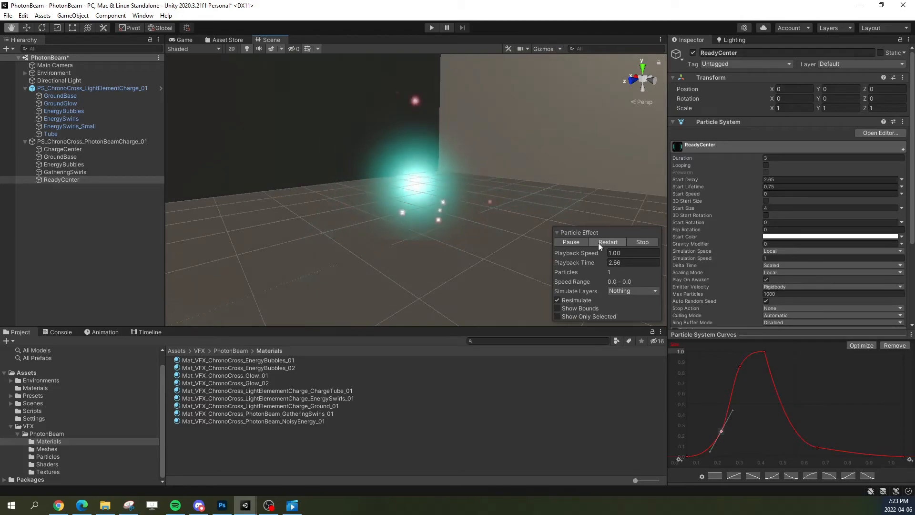
Step: Shift the size curve's peak to about 0.45, raise the falling key to about 0.17, lower the shoulder to about 0.75, and replay
left_click(765, 352)
left_click_drag(766, 354, 784, 352)
left_click(819, 447)
mouse_move(820, 450)
left_mouse_down()
mouse_move(817, 440)
mouse_move(836, 450)
left_mouse_up()
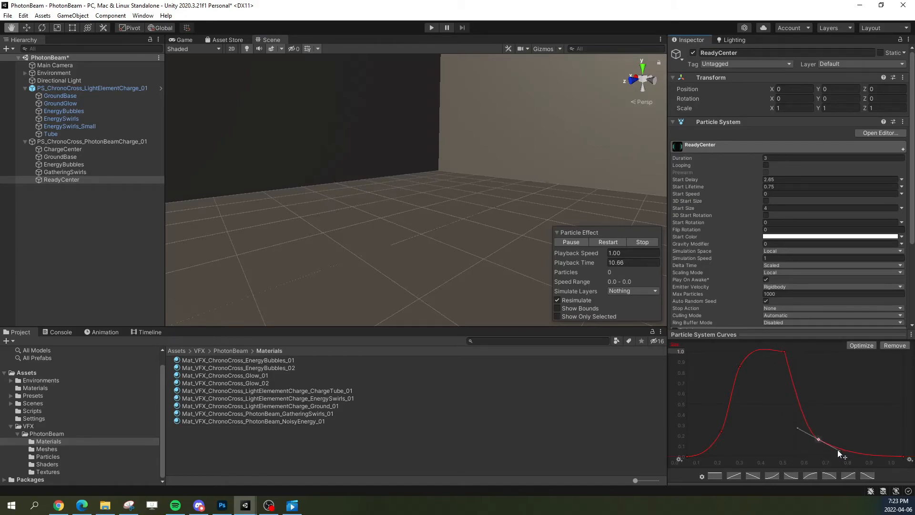
mouse_move(742, 363)
left_mouse_down()
mouse_move(755, 372)
mouse_move(747, 373)
left_mouse_up()
left_click(604, 243)
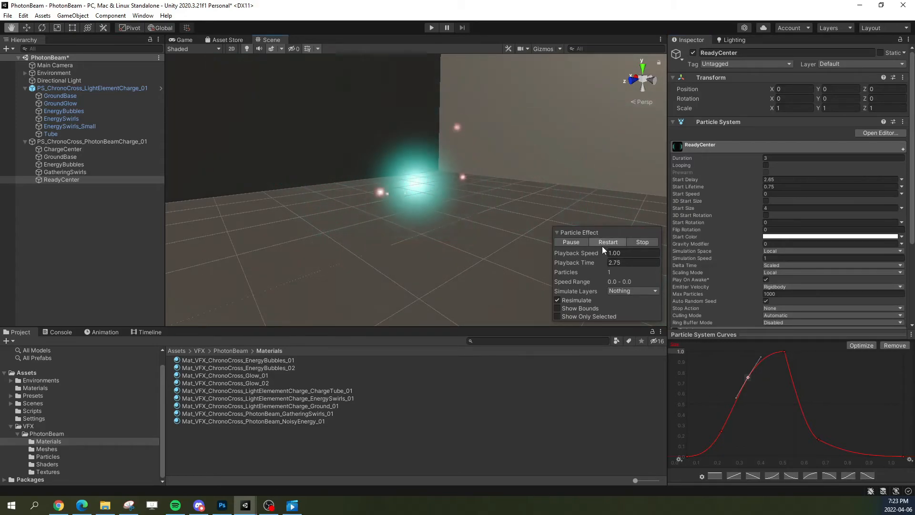
Step: Try a Start Delay of 2.6 on ReadyCenter, set it back to 2.65, and replay the charge each time
left_click(803, 179)
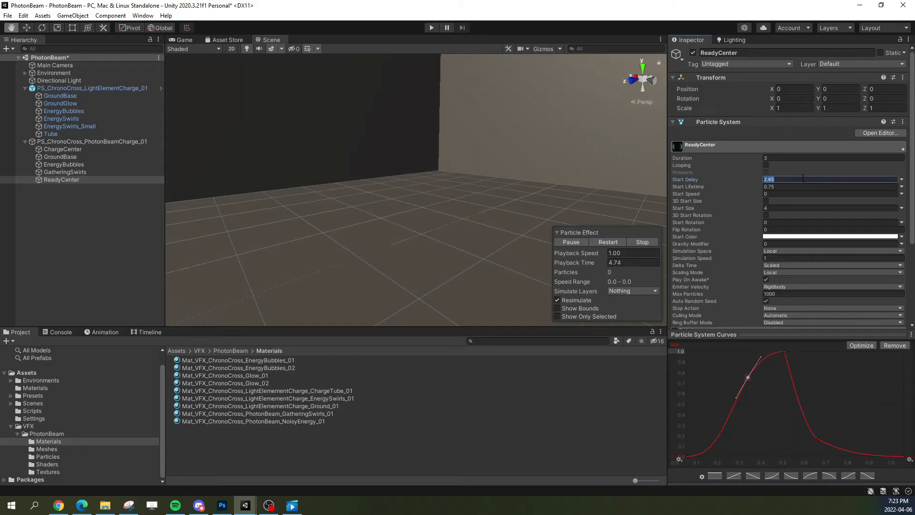
type("2.")
left_click(608, 242)
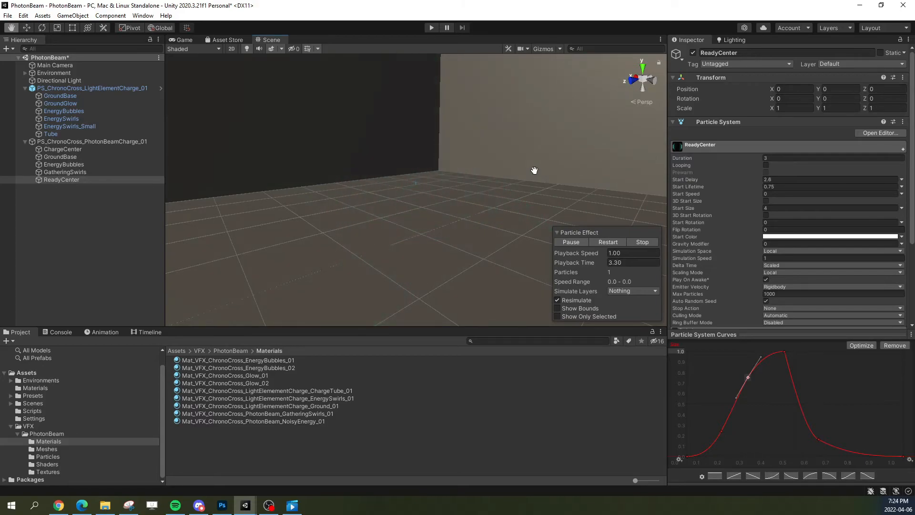
left_click(801, 179)
type("2")
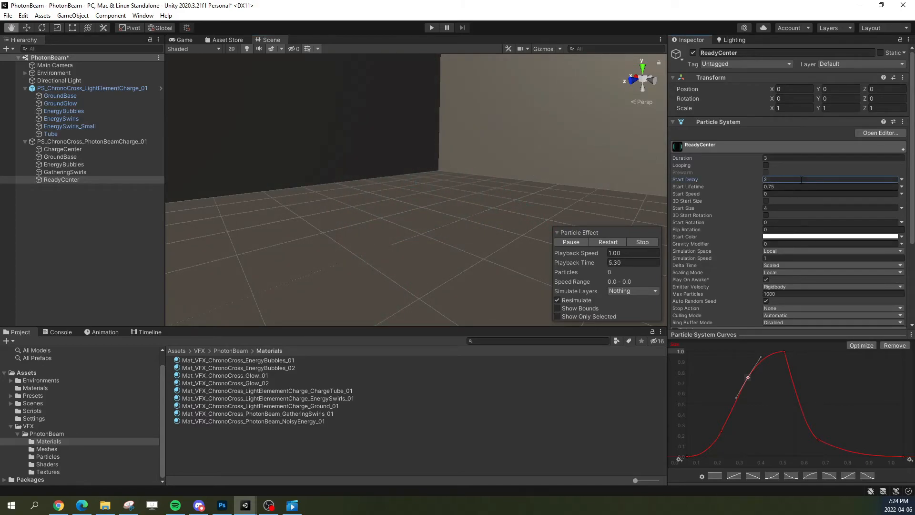
type(".65")
left_click(619, 244)
Step: Lower the size curve's falling key to about 0.58 lifetime and 0.07 size, replay the charge, and save the scene
left_click_drag(819, 439, 838, 454)
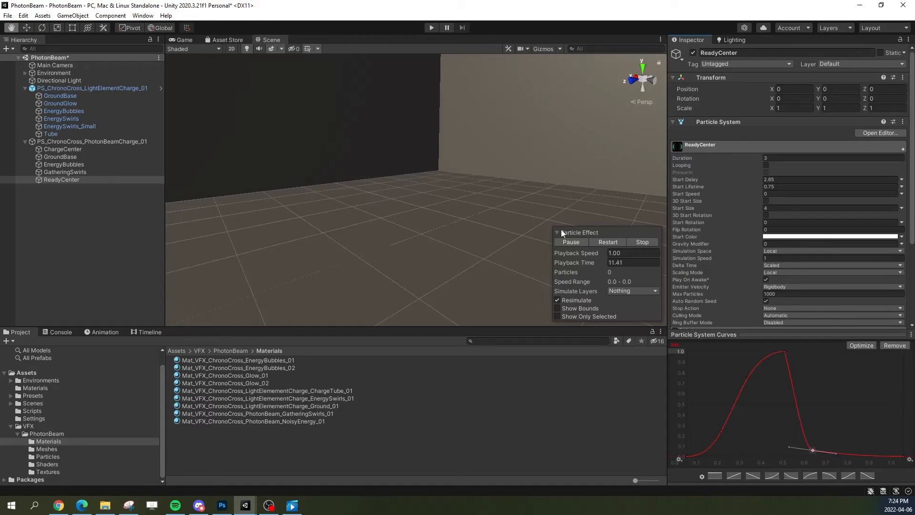
left_click(607, 244)
left_click(602, 244)
left_click(8, 15)
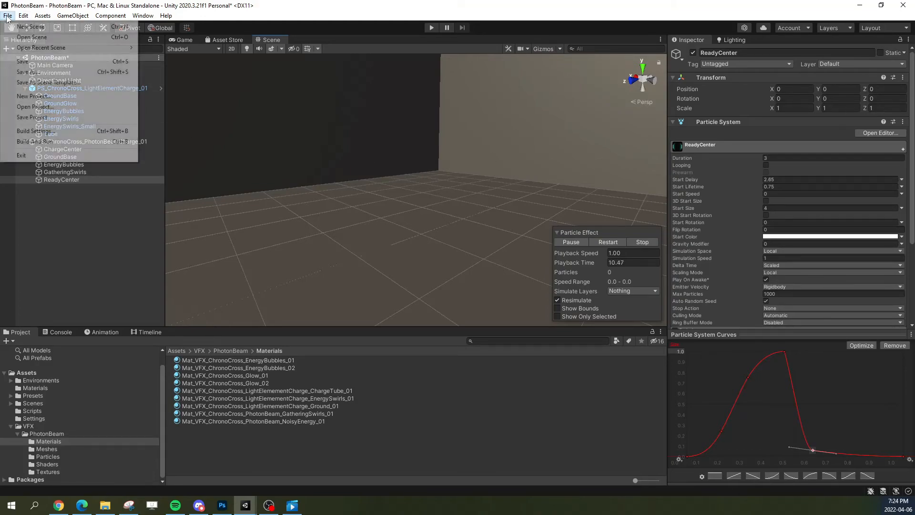
left_click(28, 61)
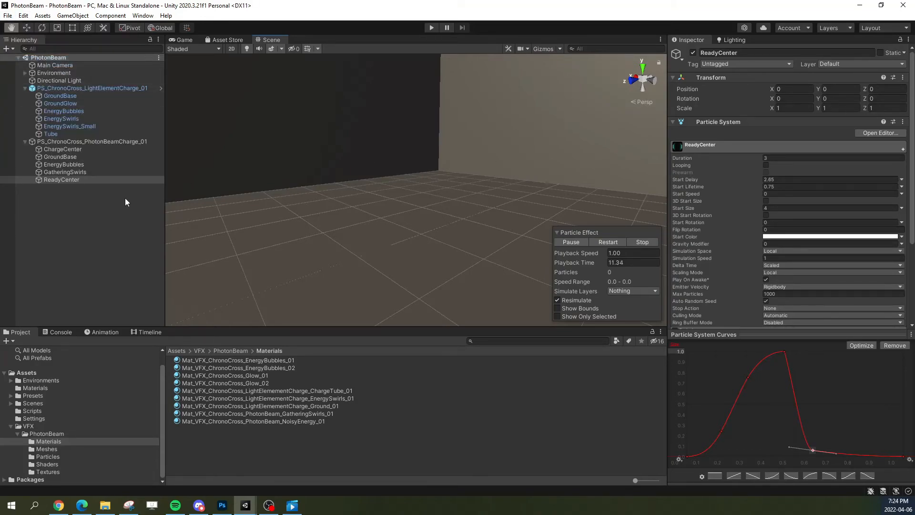
Step: Duplicate ReadyCenter within the PhotonBeam charge and rename the copy ReadyRing
left_click(79, 180)
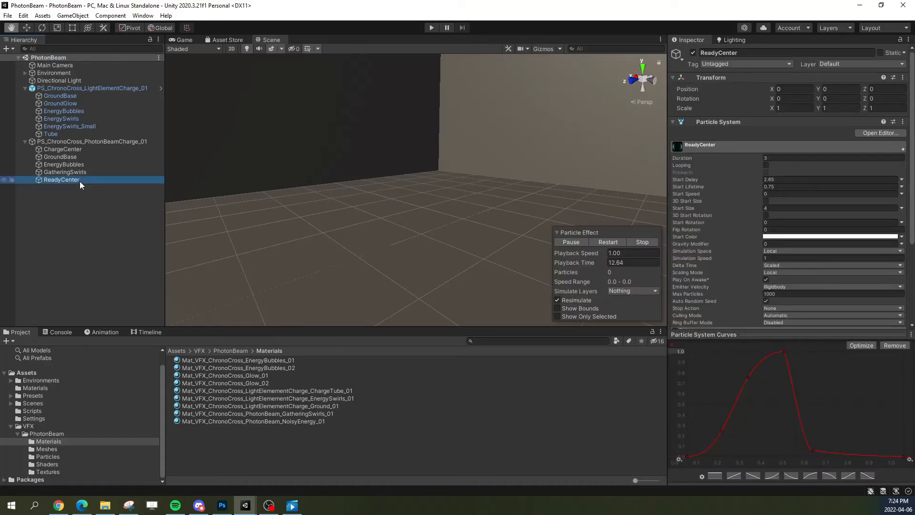
key("ctrl+d")
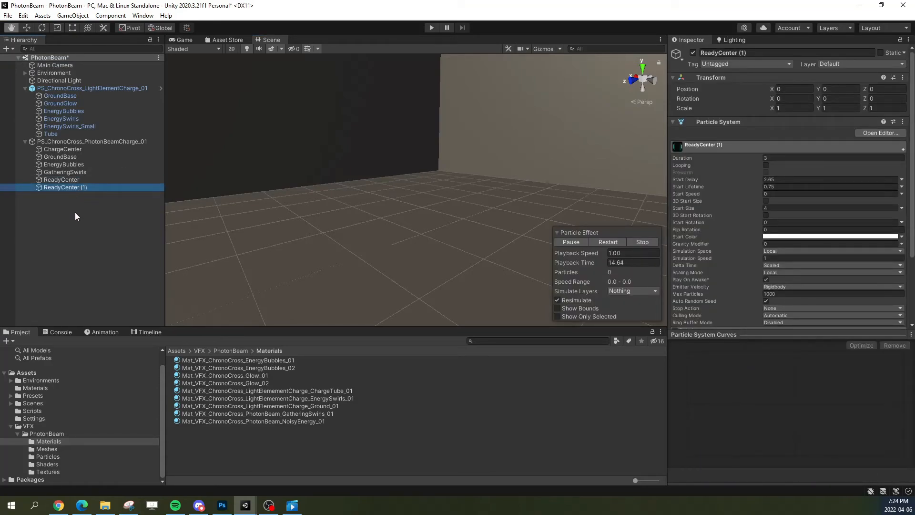
left_click(87, 188)
left_click_drag(61, 187, 151, 191)
type("Ring")
key("Return")
Step: Switch to the ChronoCross Unity project and replay its ReadyRing (1) particle system for reference
left_click_drag(914, 149, 532, 101)
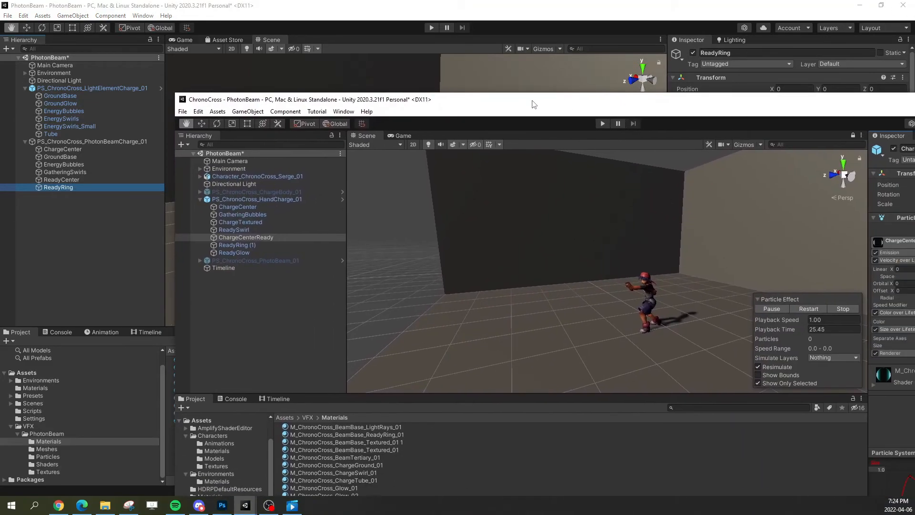
double_click(358, 100)
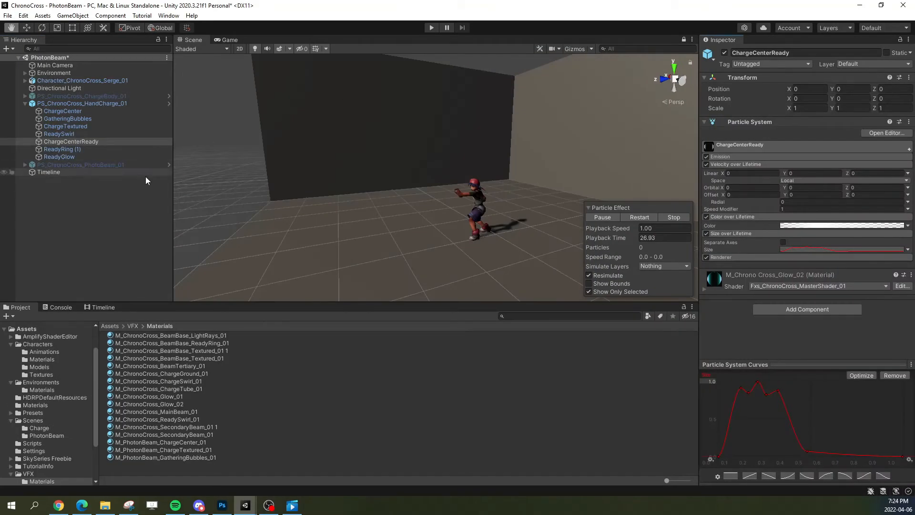
left_click(83, 148)
left_click(639, 217)
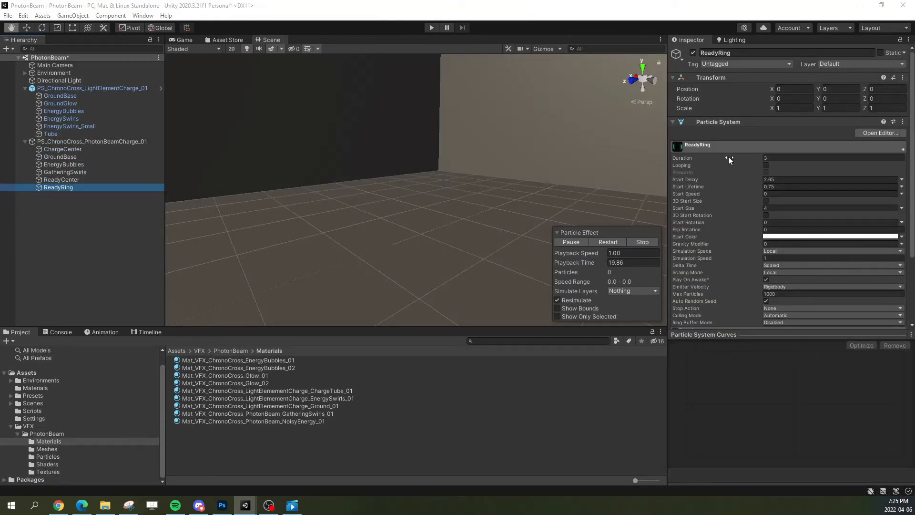
Step: Set ReadyRing's Render Mode to Mesh and assign the Fxm_ChronoCross_ChargeGround_01 mesh from the Fxm_ChronoCross_ReadyRing_01 asset
left_click(698, 145)
left_click(690, 179)
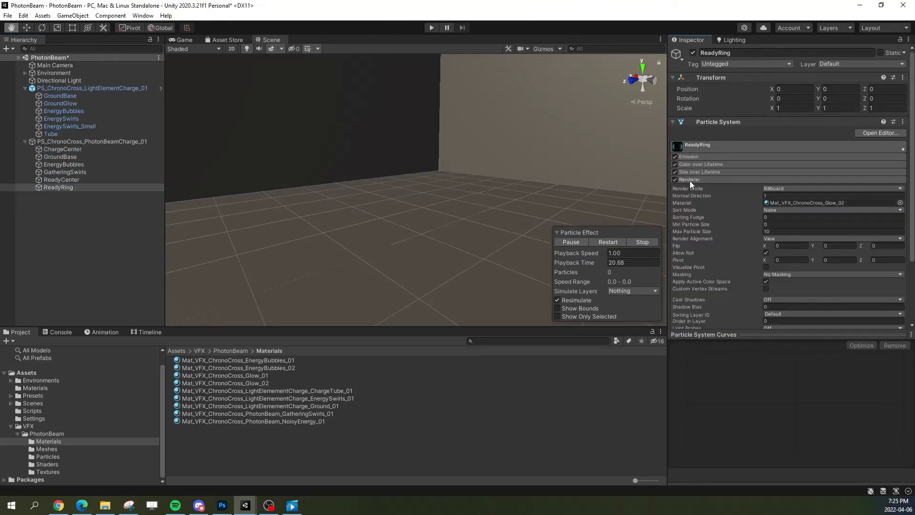
left_click(781, 189)
left_click(793, 238)
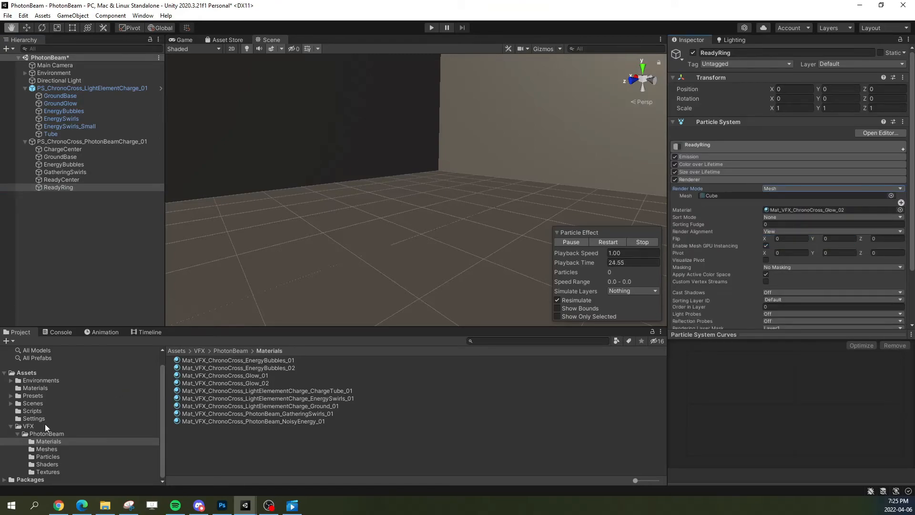
left_click(53, 449)
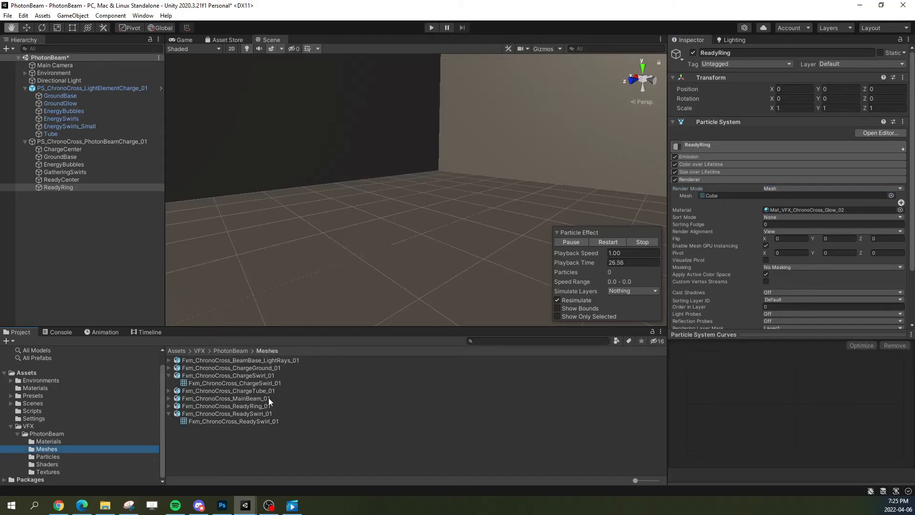
left_click(169, 406)
left_click_drag(215, 414, 718, 139)
Step: Limit the particle preview to the selected ReadyRing system and pause its playback
left_click(591, 315)
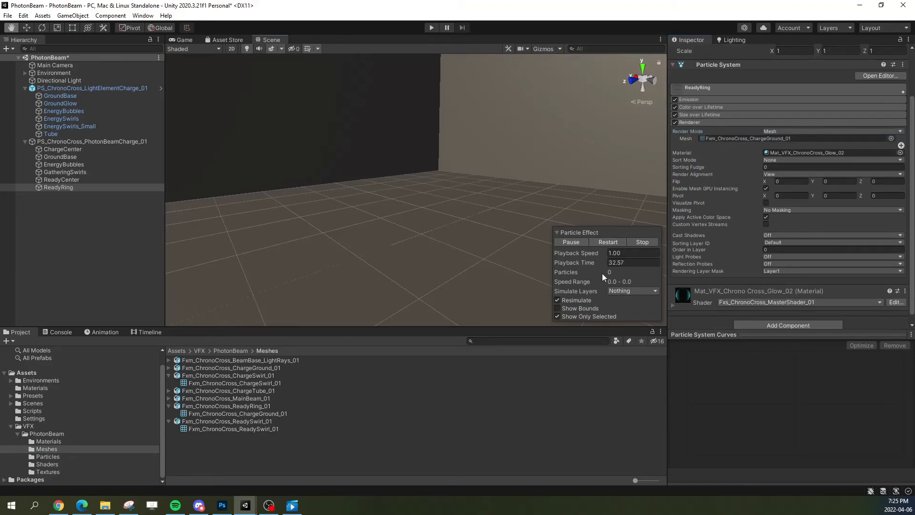
left_click(570, 243)
left_click_drag(435, 206, 470, 202, "alt")
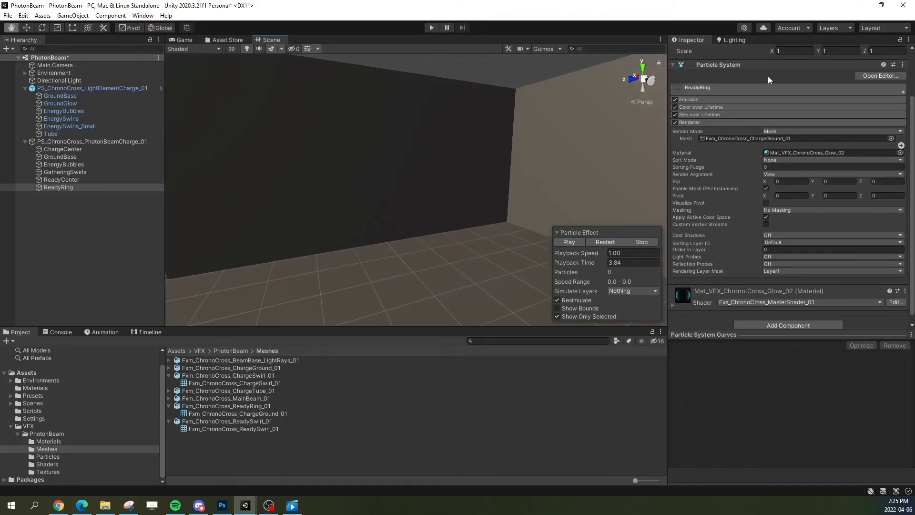
Step: Set ReadyRing's Start Delay to 0 and restart its particle preview, holding the playback time at about 0.41
left_click(733, 88)
left_click(795, 122)
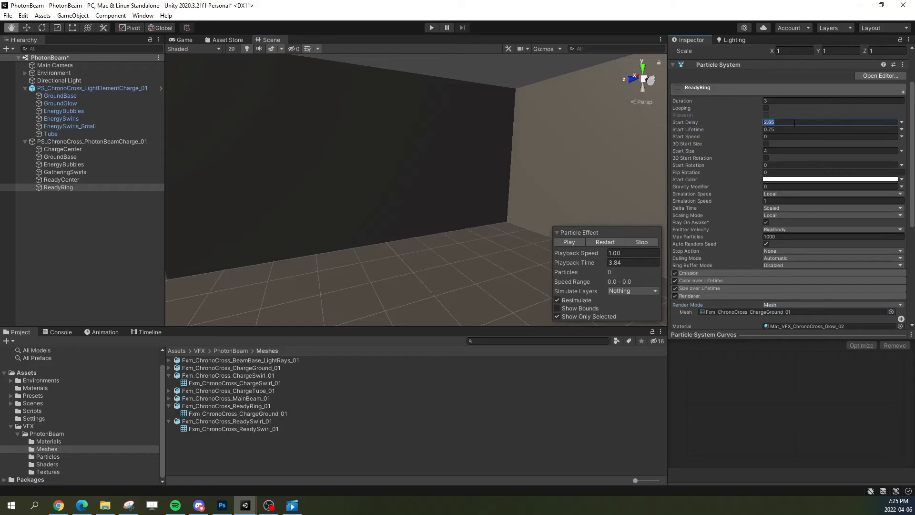
type("0")
left_click(595, 242)
left_click_drag(561, 262, 560, 262)
right_click_drag(518, 249, 494, 278)
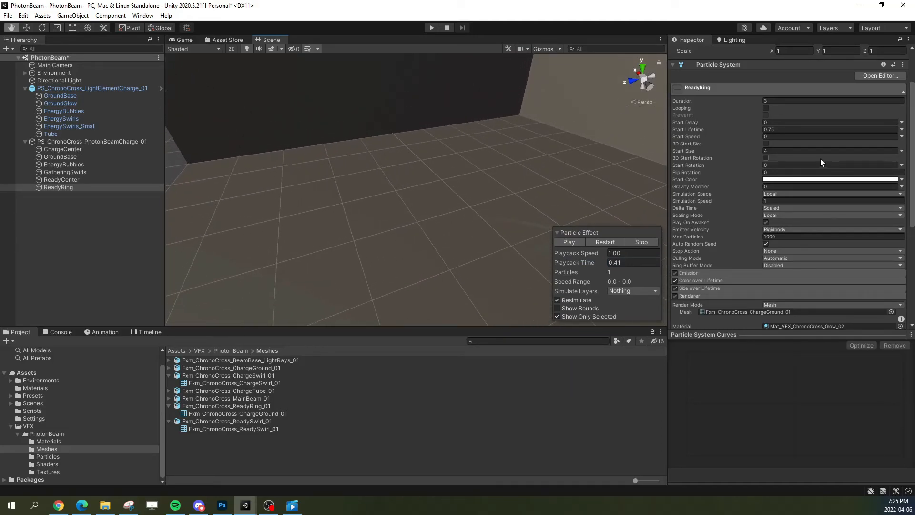
Step: Enable 3D Start Rotation on ReadyRing and set its X rotation to -90 so the ring stands upright
left_click(767, 143)
left_click(766, 143)
left_click(766, 158)
left_click(701, 164)
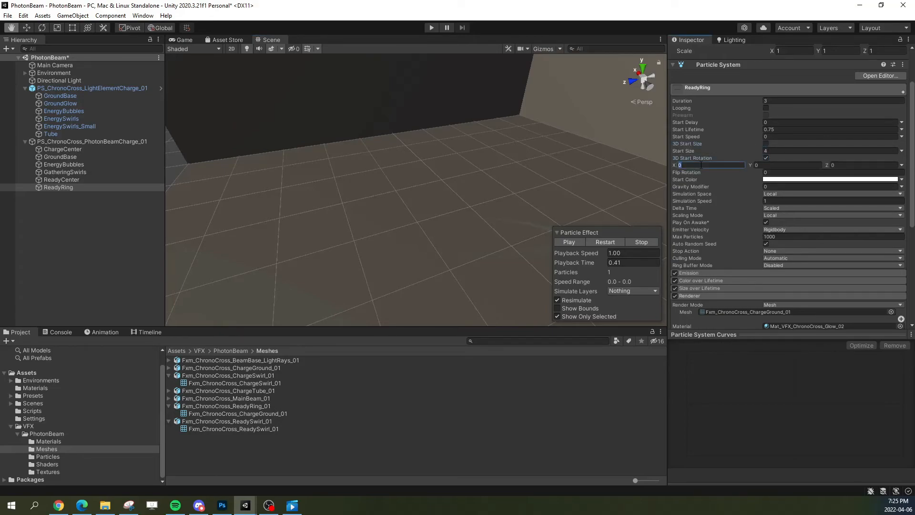
type("-90")
left_click_drag(574, 200, 555, 164, "alt")
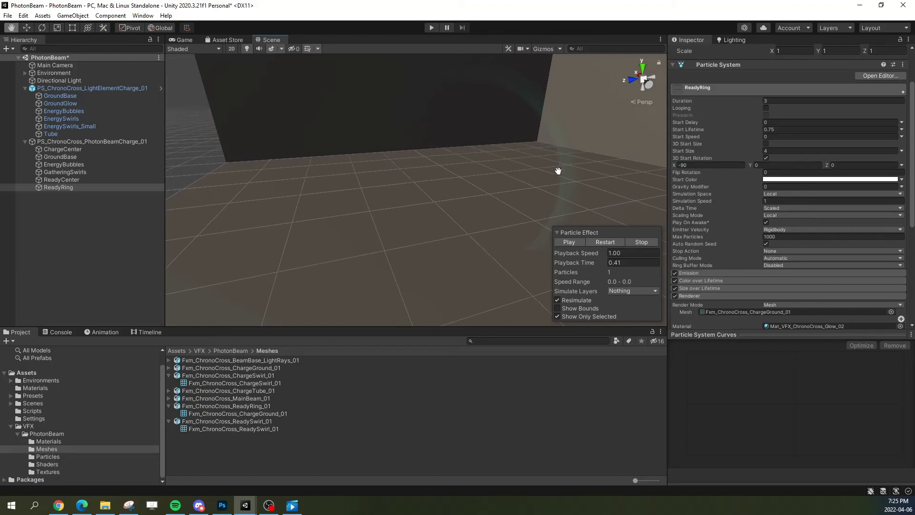
mouse_move(599, 264)
left_mouse_down()
mouse_move(559, 261)
mouse_move(594, 260)
left_mouse_up()
right_click_drag(525, 208, 524, 186)
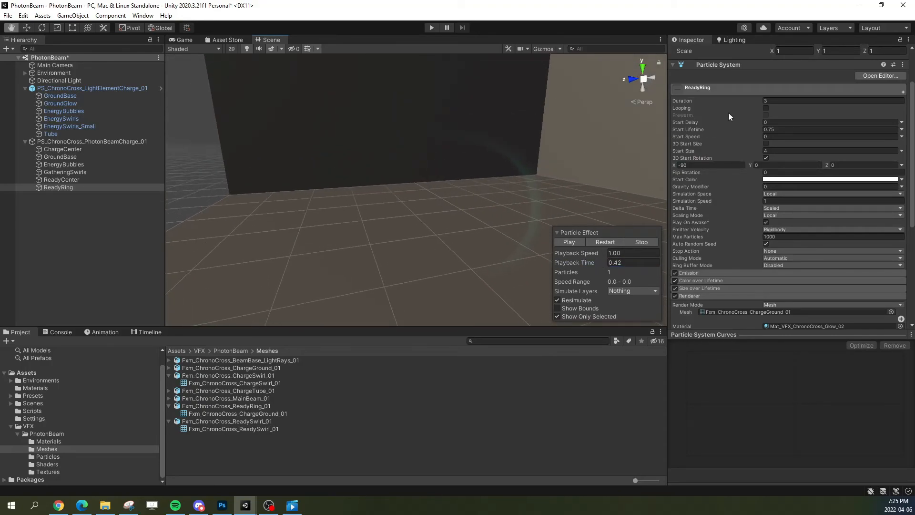
Step: Duplicate the Mat_VFX_ChronoCross_PhotonBeam_GatheringSwirls_01 material and rename the copy Mat_VFX_ChronoCross_PhotonBeam_ReadyRing_01
left_click(729, 86)
left_click(826, 153)
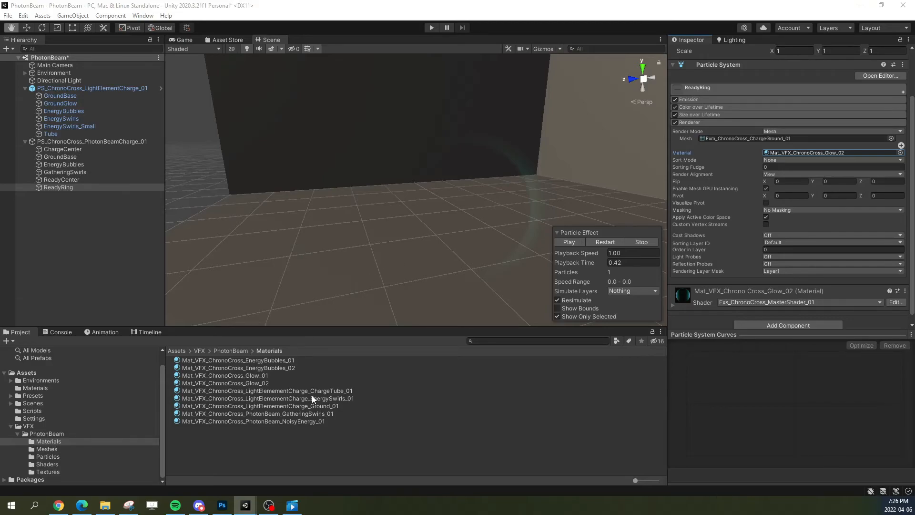
left_click(309, 414)
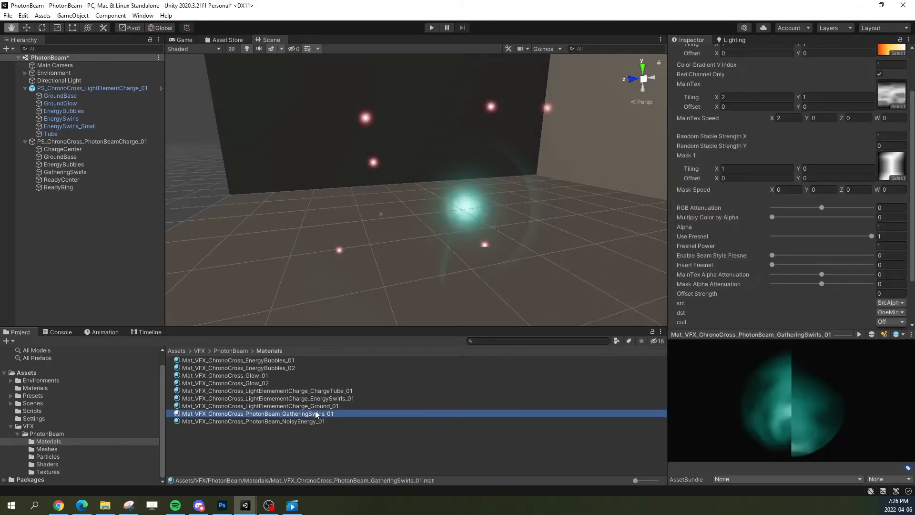
key("ctrl+d")
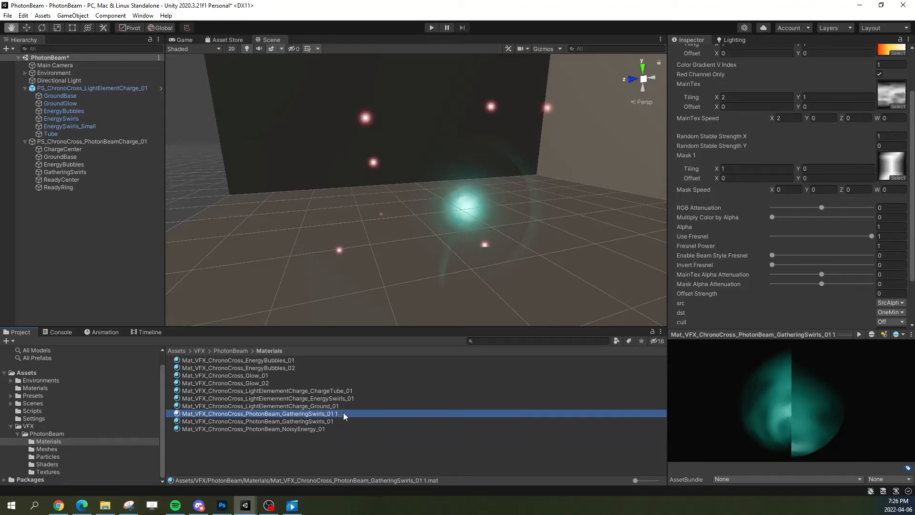
left_click(292, 414)
left_click_drag(283, 413, 359, 417)
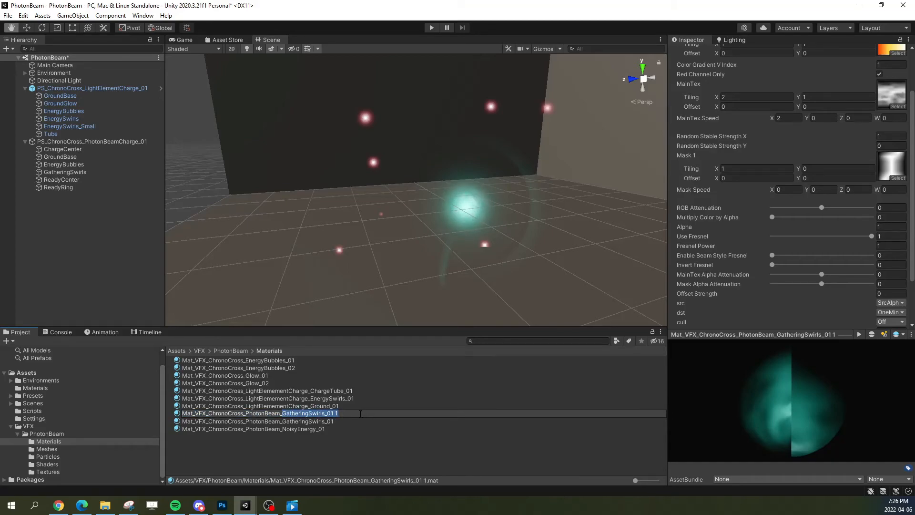
type("ReadyRing_")
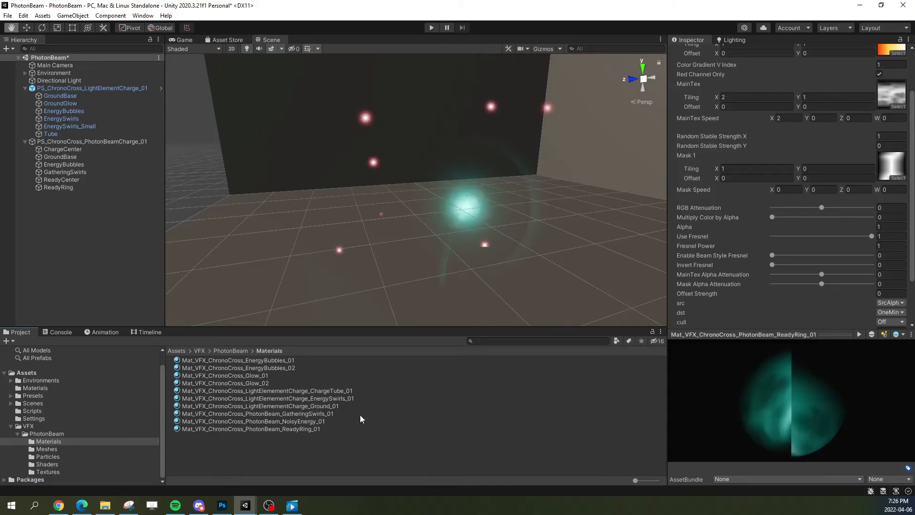
Step: Assign Mat_VFX_ChronoCross_PhotonBeam_ReadyRing_01 as the material of ReadyRing's particle renderer
left_click(295, 428)
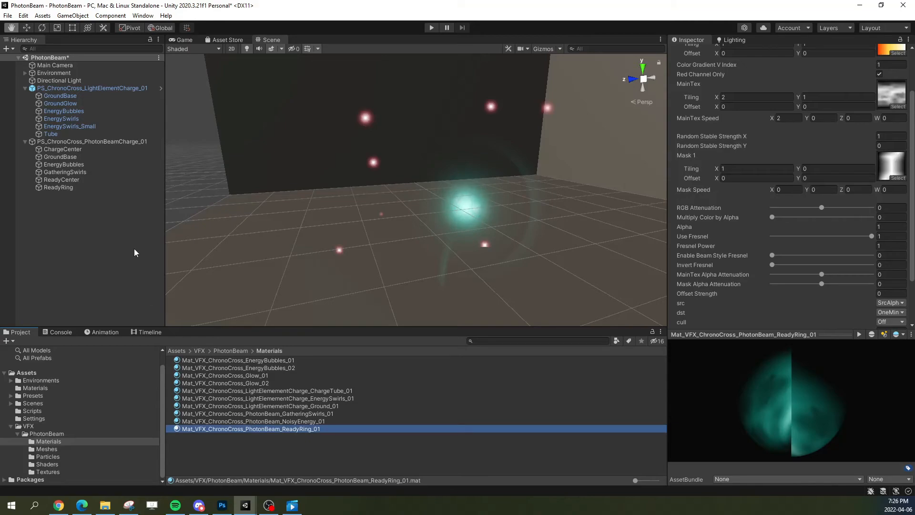
left_click(67, 187)
left_click_drag(303, 428, 795, 151)
Step: Remove the Mask 1 texture from the ReadyRing_01 material and set the mask's Y tiling to 1
left_click(314, 429)
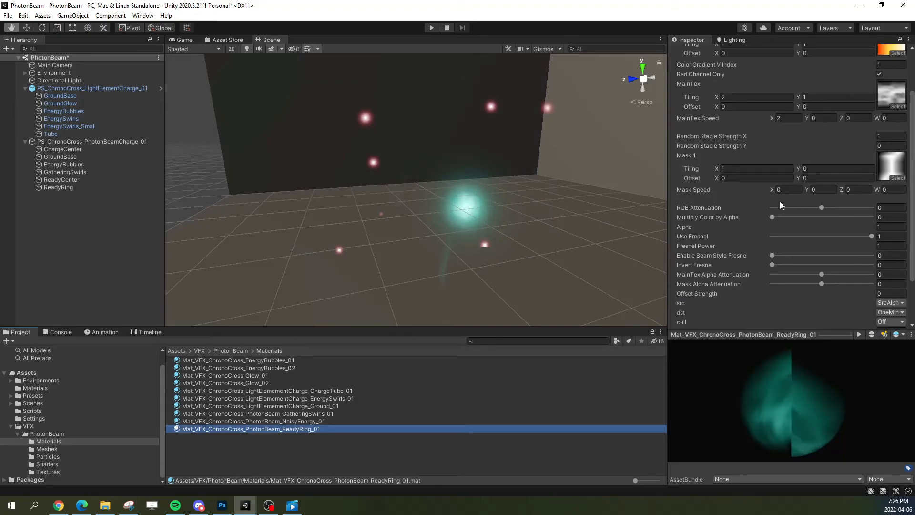
left_click(761, 93)
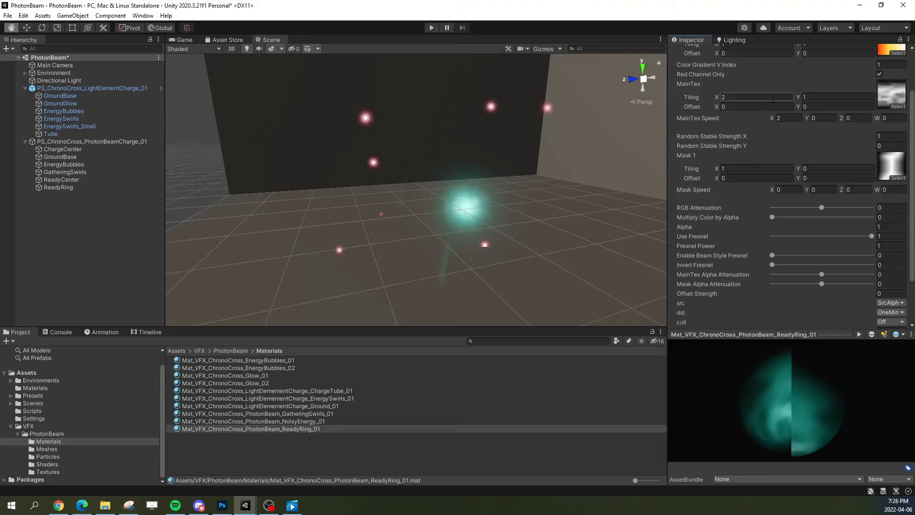
left_click(896, 178)
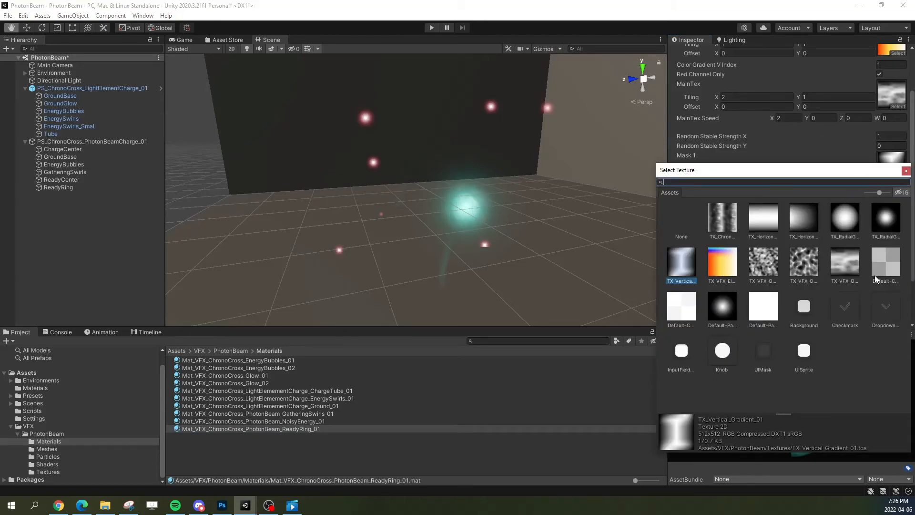
left_click(906, 171)
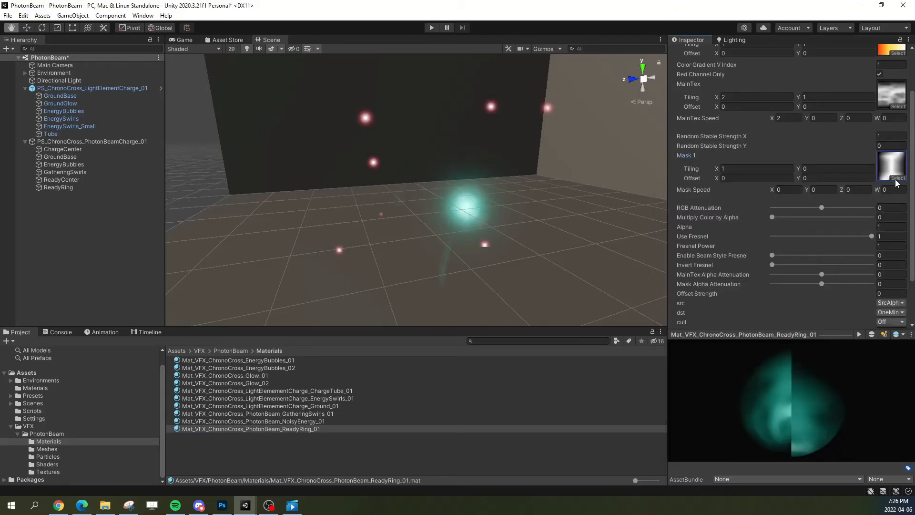
left_click(899, 182)
double_click(690, 220)
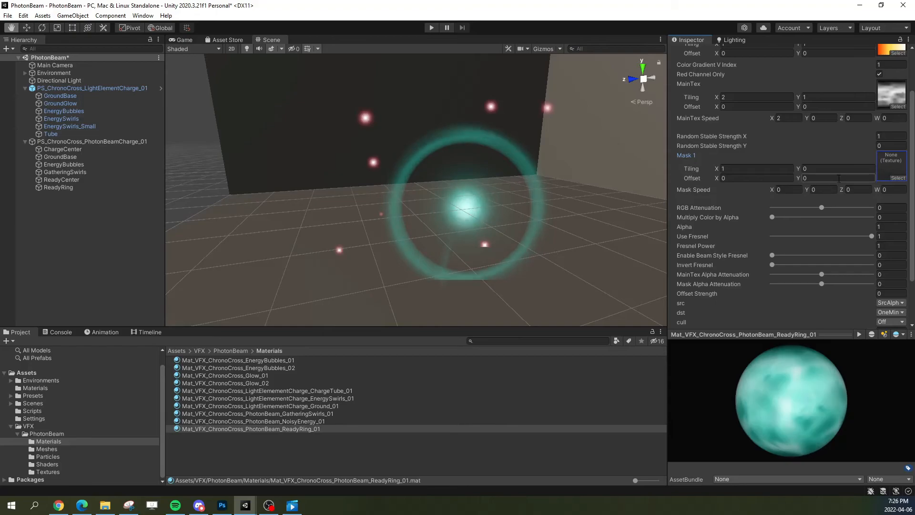
left_click(827, 169)
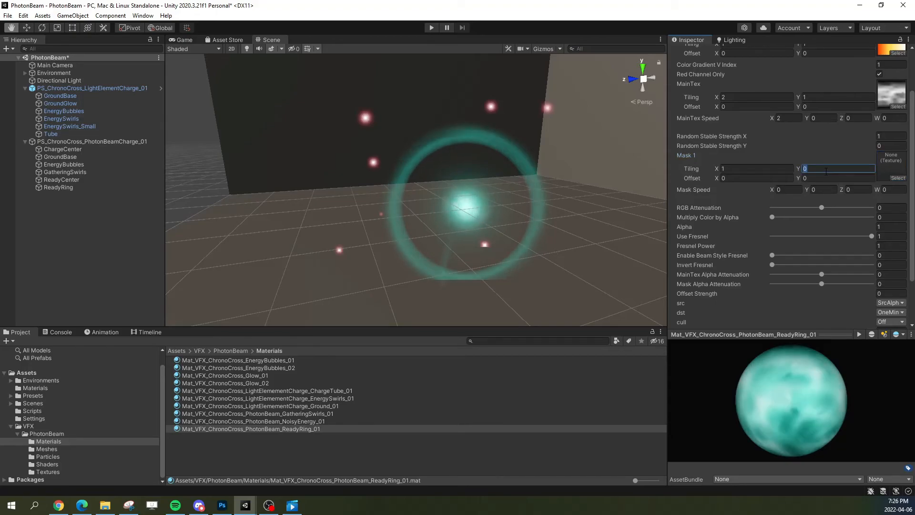
type("1")
Step: Set the ReadyRing material's MainTex Y offset to -0.41 and its MainTex Speed X to 0
scroll(742, 225, "up", 3)
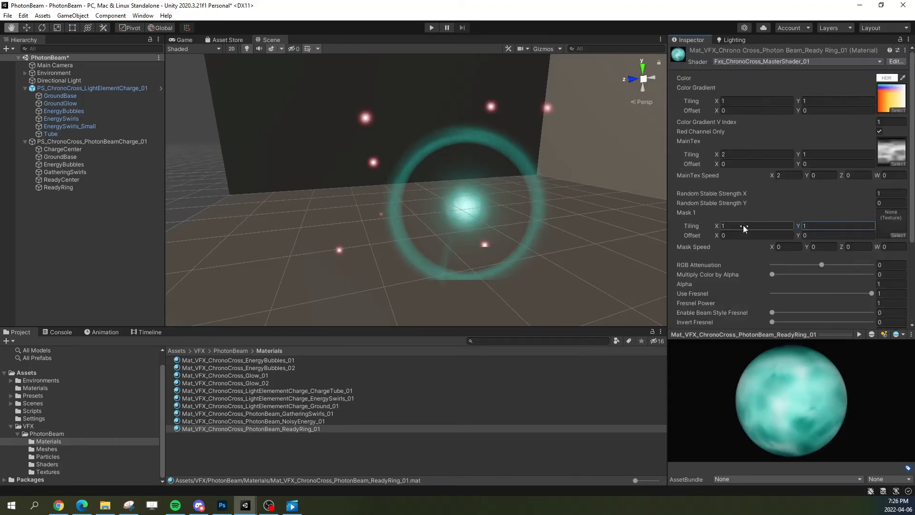
left_click(818, 164)
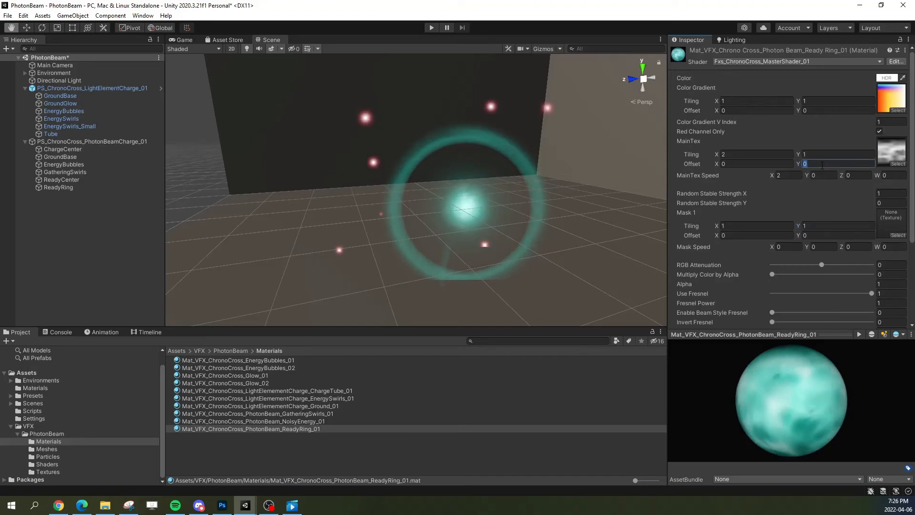
type("-0.41")
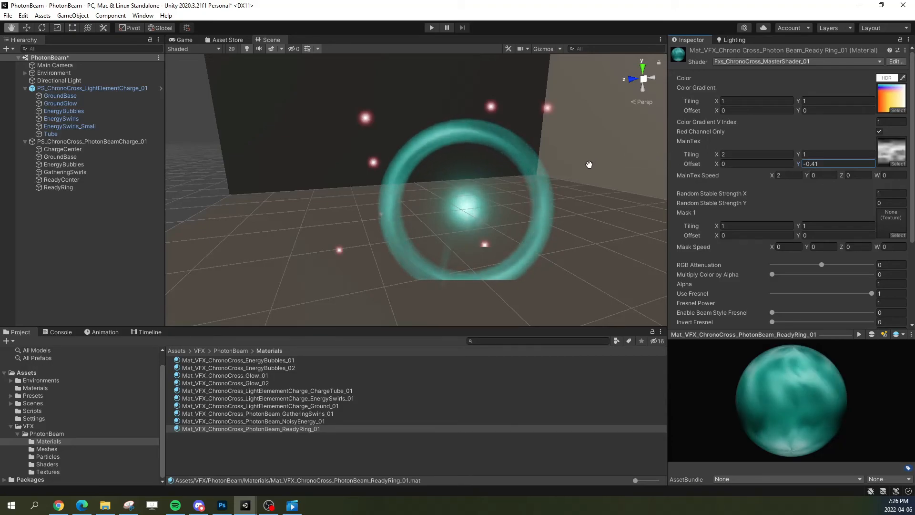
left_click(795, 175)
type("0")
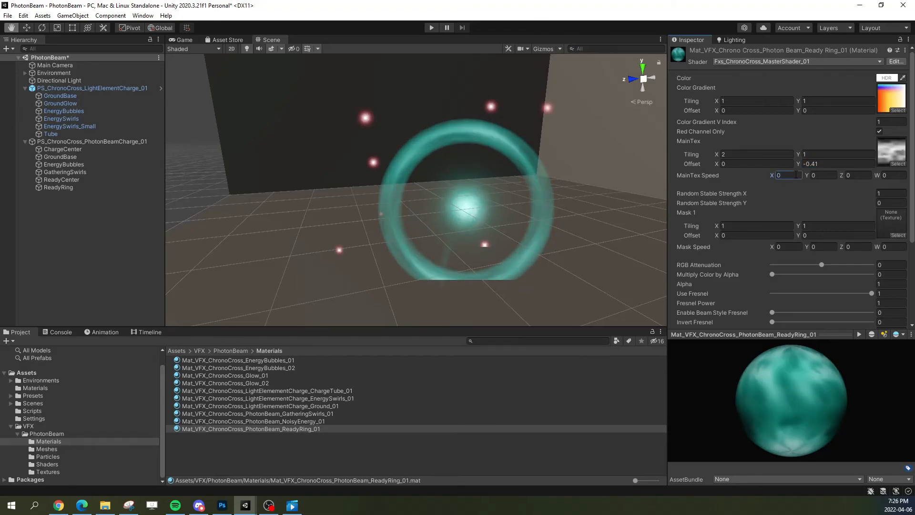
Step: Set the MainTex X tiling to 1 and replace the MainTex texture with TX_VFX_OrganicNoise_01
left_click(762, 155)
type("0")
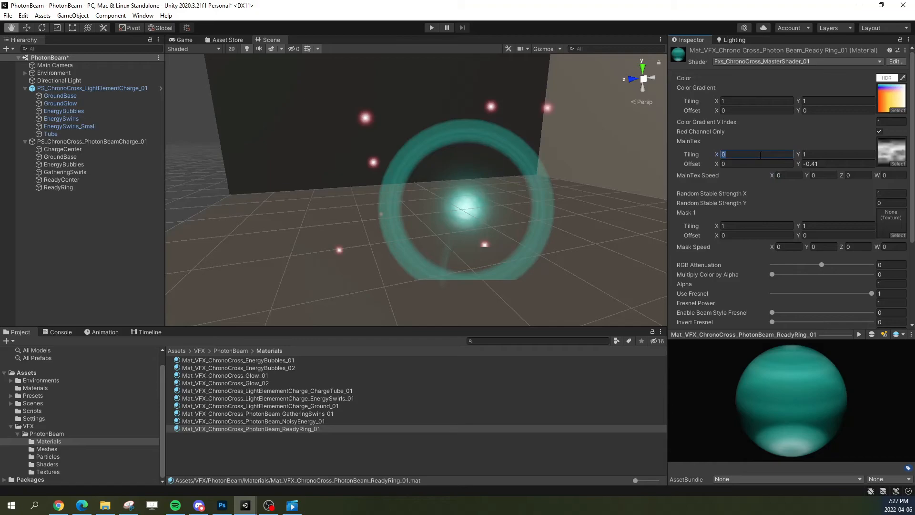
type(".41")
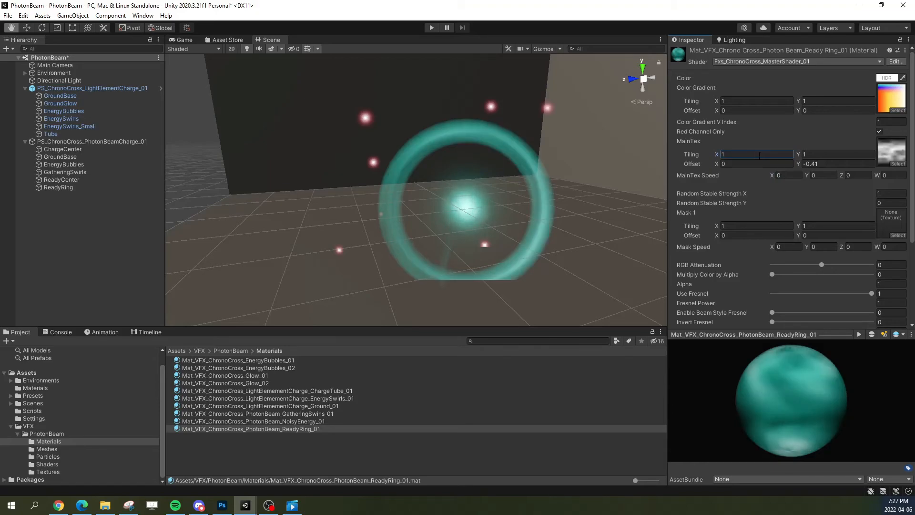
left_click(889, 147)
left_click_drag(217, 415, 888, 150)
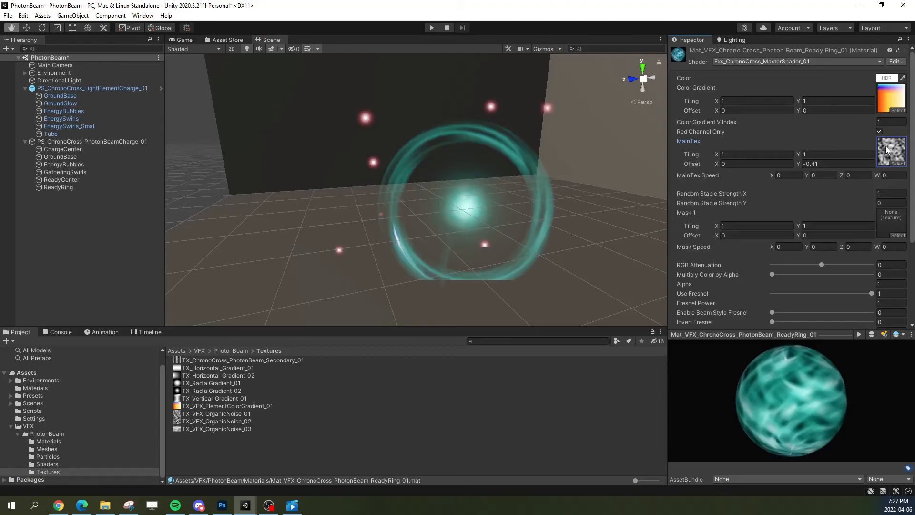
Step: Try MainTex tilings of X 0 with Y 0.5 and X 1 with Y 0.2 on the ReadyRing material
left_click(749, 153)
type("0")
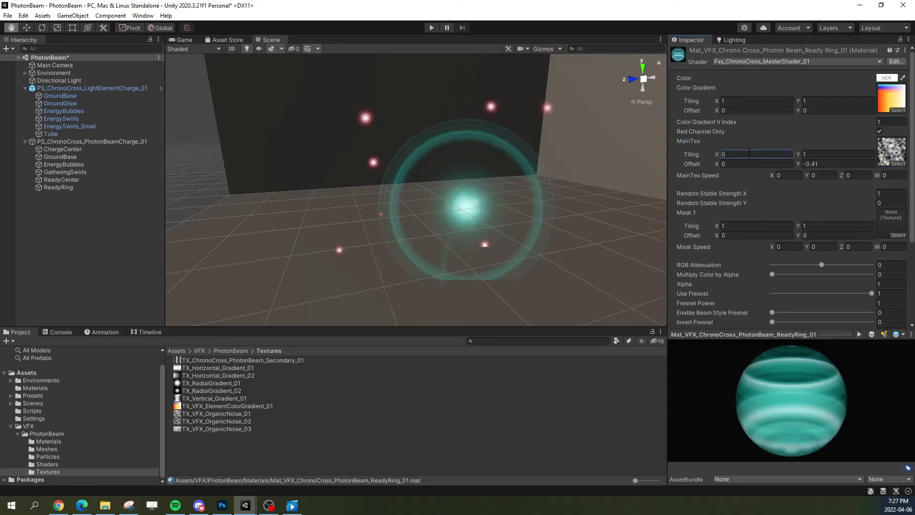
key("Tab")
type("0.5")
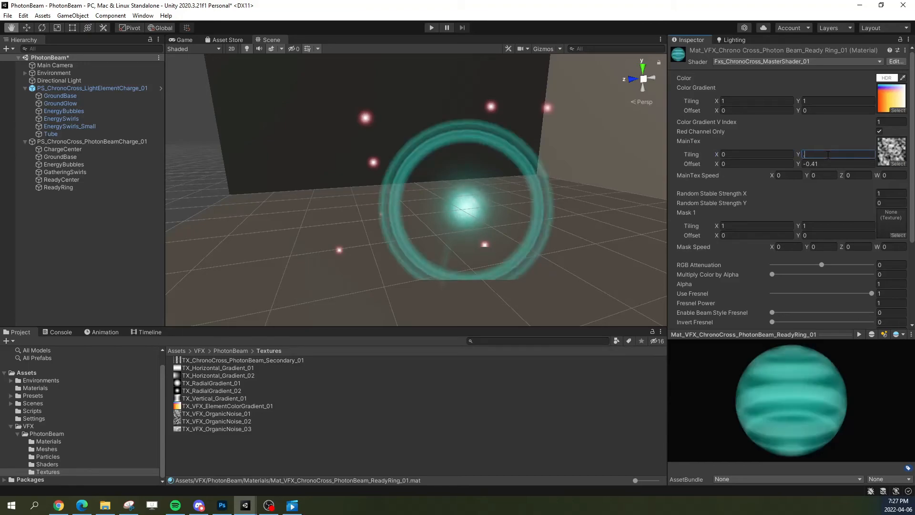
left_click(754, 155)
type("1")
left_click(828, 154)
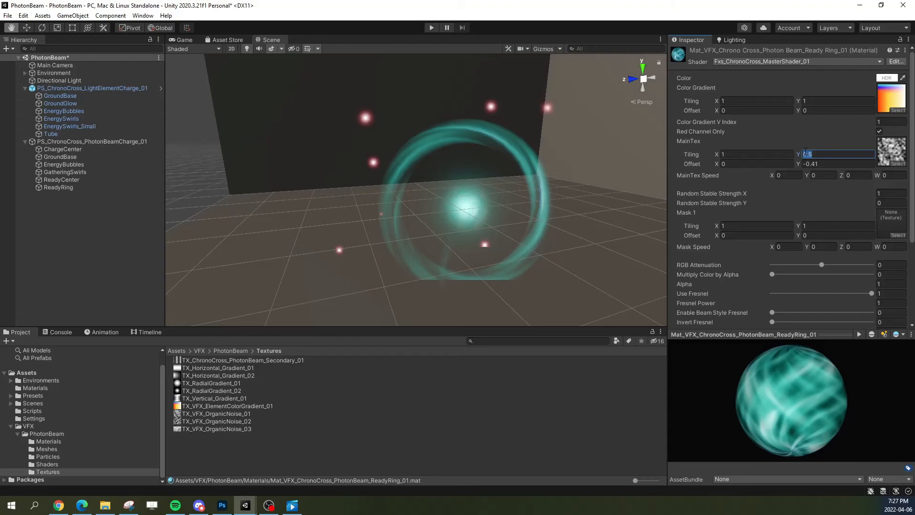
type("0.2")
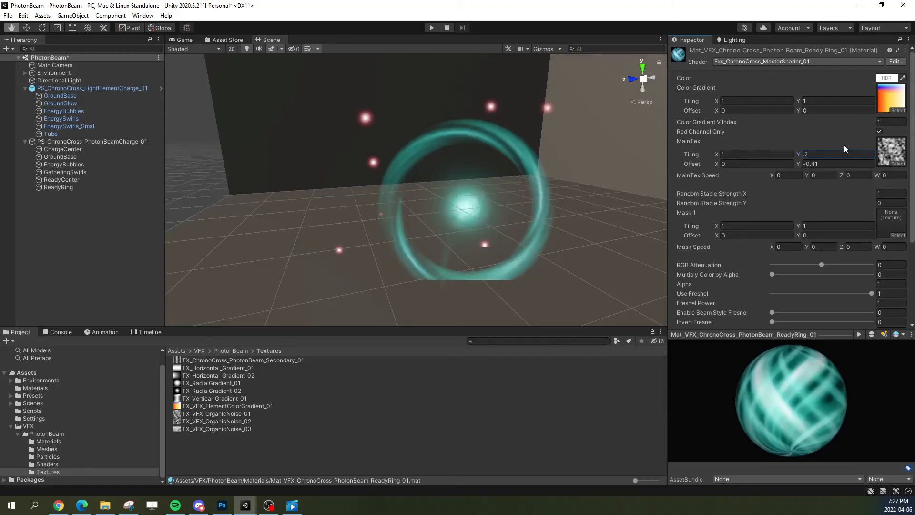
Step: Set the ReadyRing material's MainTex tiling to X 0 and Y 0.1 and inspect the ring up close
left_click(767, 154)
type("0")
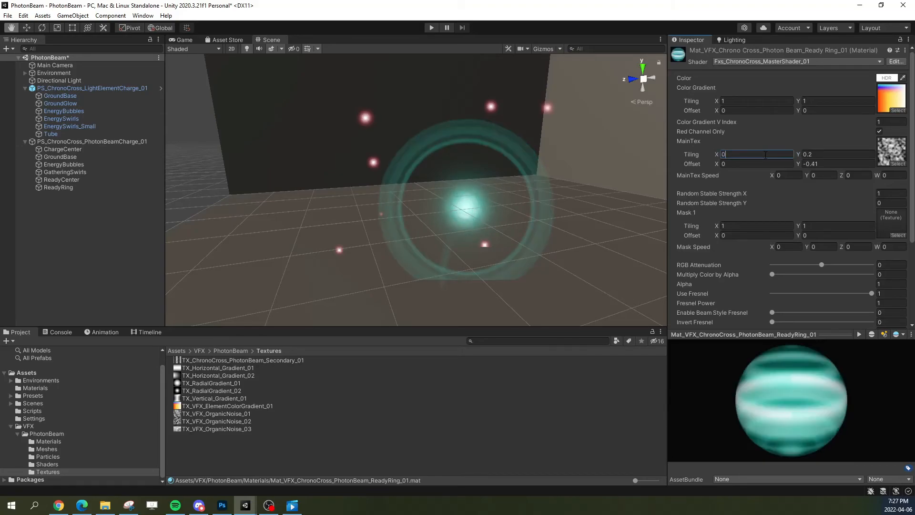
left_click(818, 154)
type(".1")
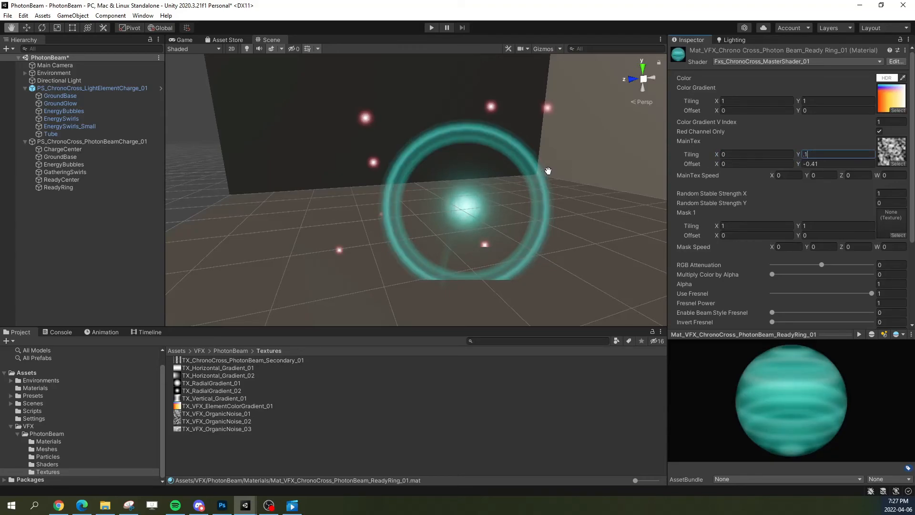
scroll(523, 137, "up", 4)
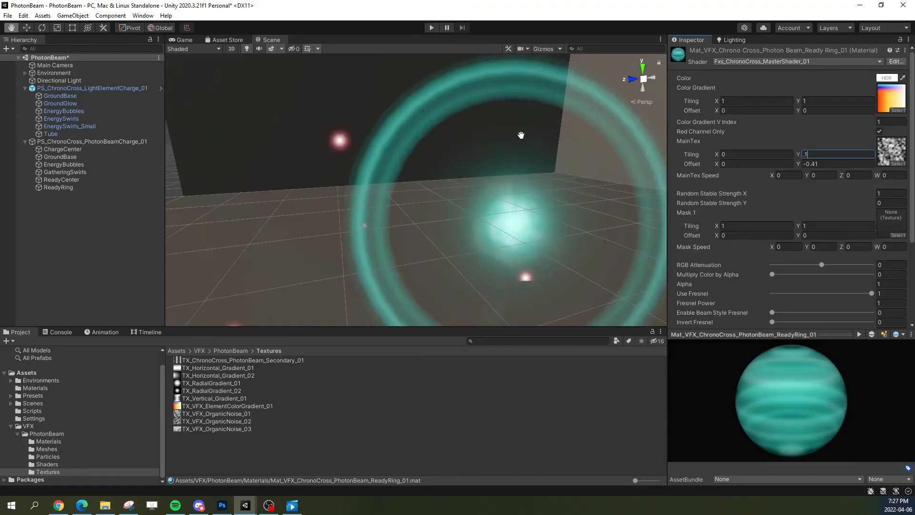
middle_click_drag(521, 135, 515, 145)
scroll(515, 146, "up", 5)
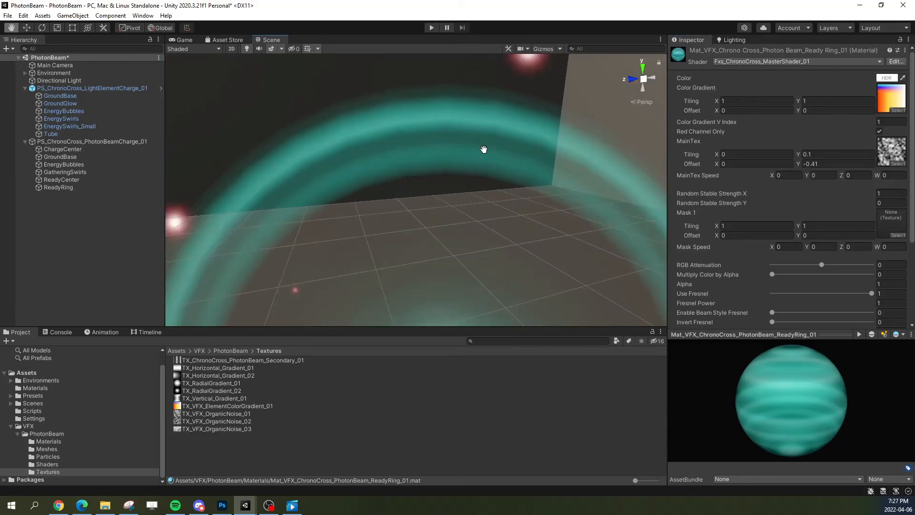
scroll(489, 201, "down", 4)
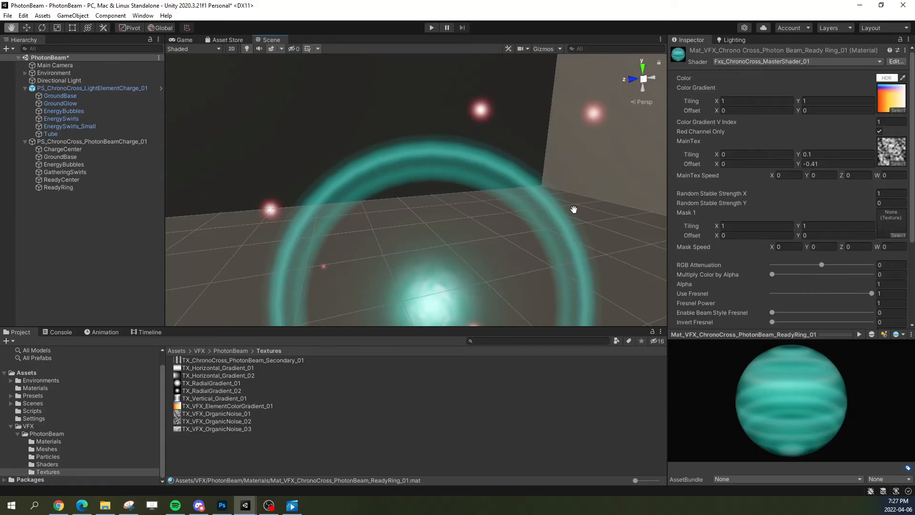
scroll(545, 207, "down", 3)
mouse_move(538, 260)
middle_mouse_down()
mouse_move(524, 191)
mouse_move(527, 259)
middle_mouse_up()
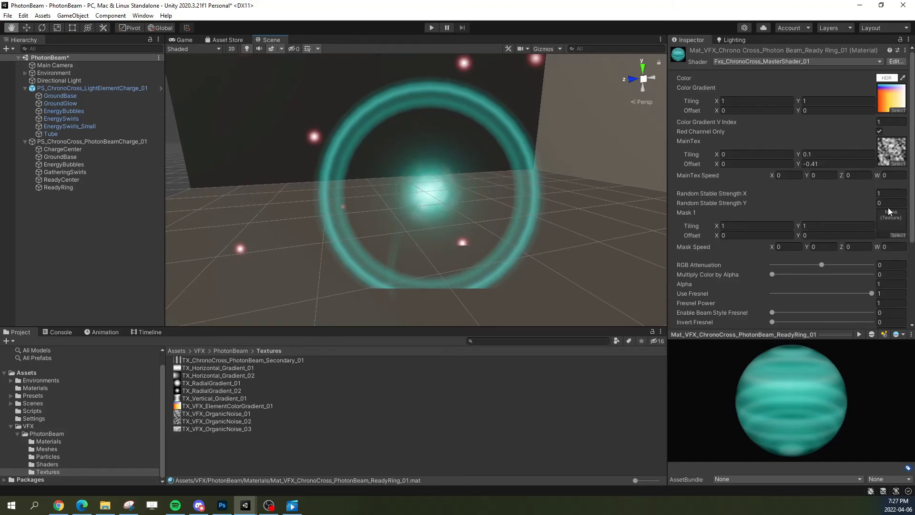
Step: Compare Random Stable Strength X values of 0 and 1 on the ReadyRing material, leaving it at 0
left_click(891, 194)
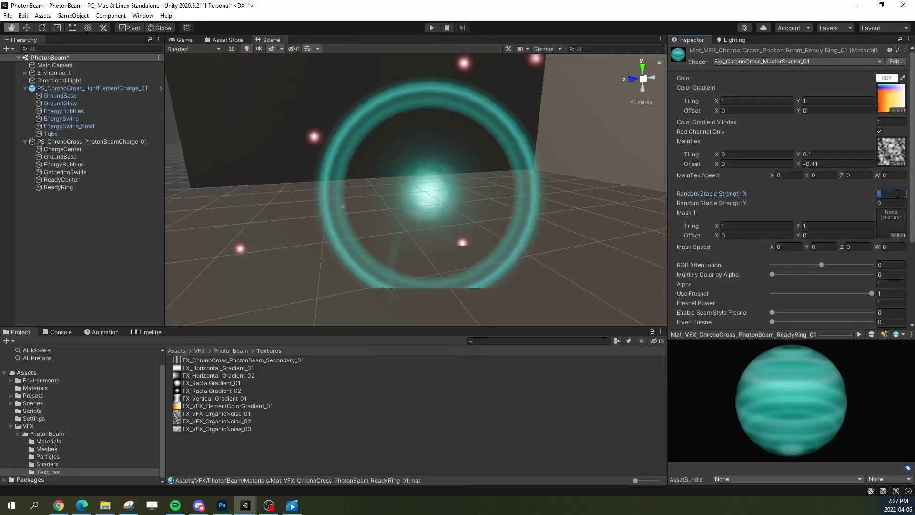
type("0")
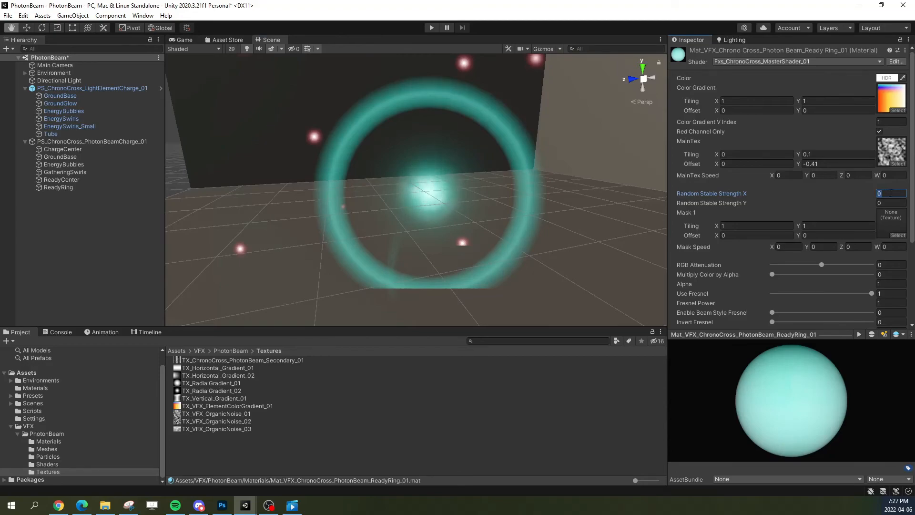
type("1")
type("0")
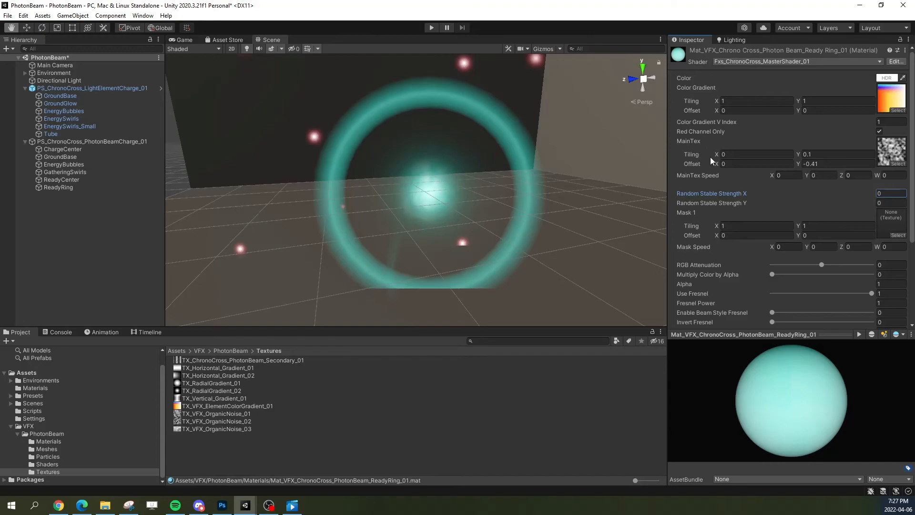
Step: Try a MainTex X offset of 0.28 and an X tiling of 0.1, returning the X tiling to 0
left_click(800, 163)
left_click(721, 164)
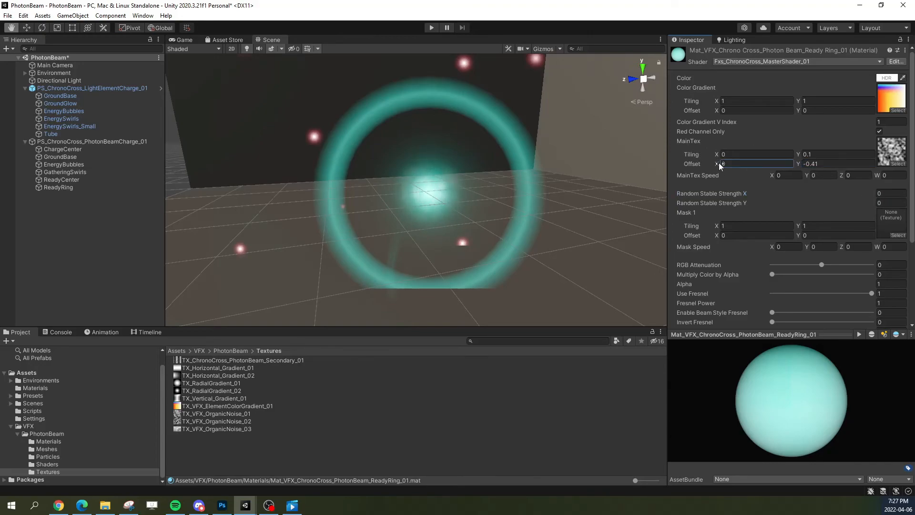
left_click_drag(719, 164, 702, 156)
left_click(732, 154)
type("0.1")
type("0")
Step: Set the ReadyRing material's MainTex Y tiling to 0.3 and its X offset to 0.18
left_click(822, 153)
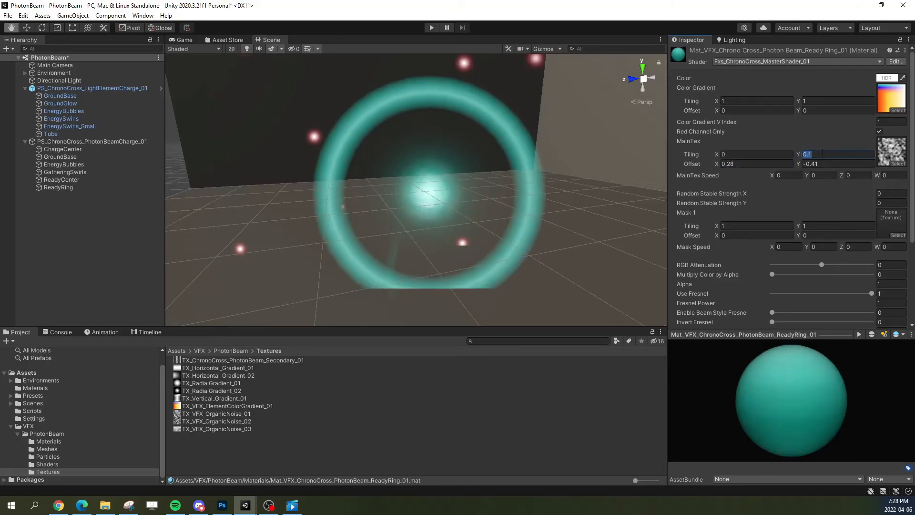
type(".2")
key("BackSpace")
type("3")
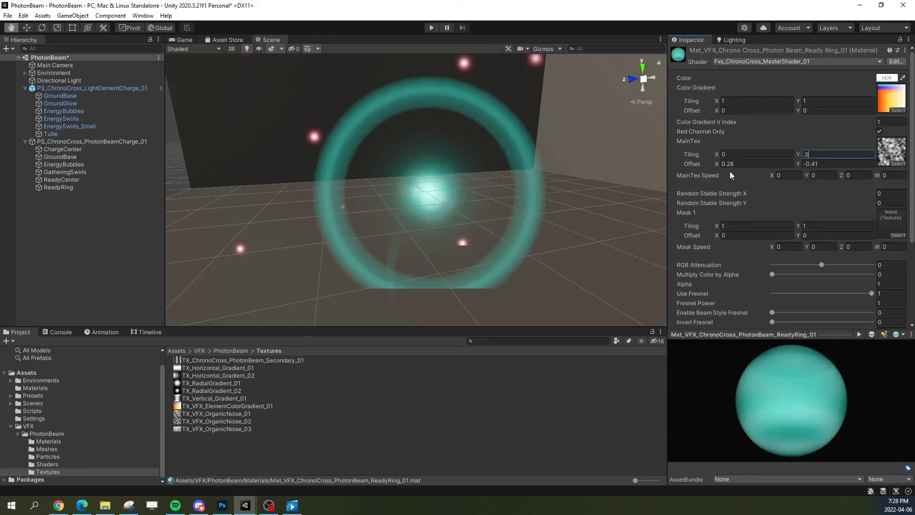
left_click_drag(717, 165, 725, 163)
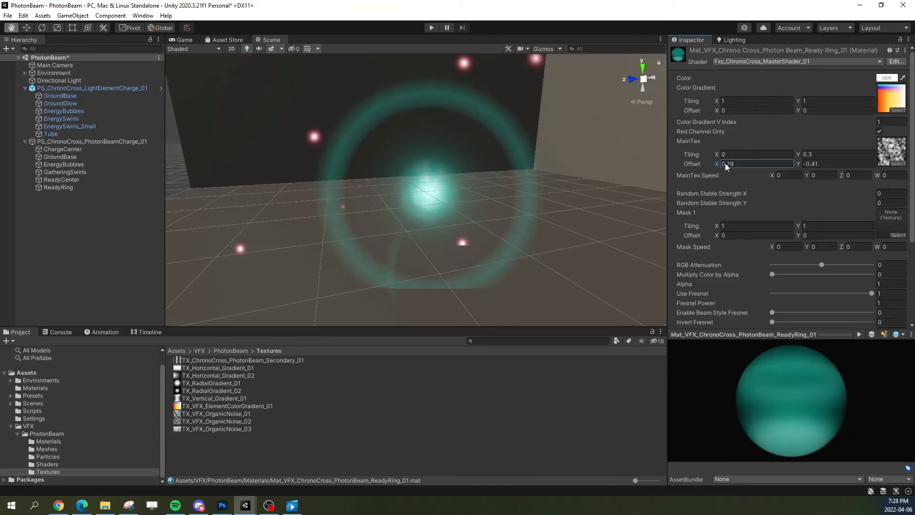
left_click_drag(722, 164, 715, 165)
Step: Try a MainTex Y tiling of 1, settle on 0.77, and set the Y offset to -0.23
left_click(828, 154)
type("1")
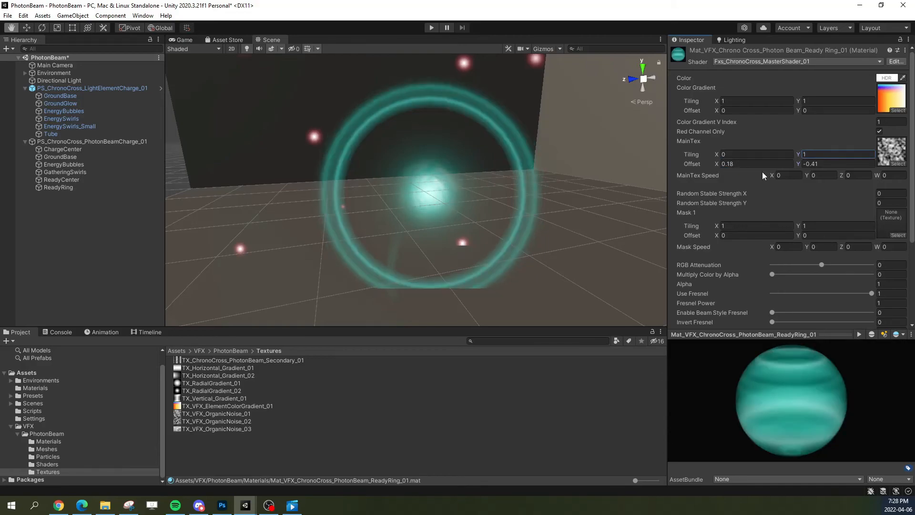
left_click_drag(799, 159, 799, 164)
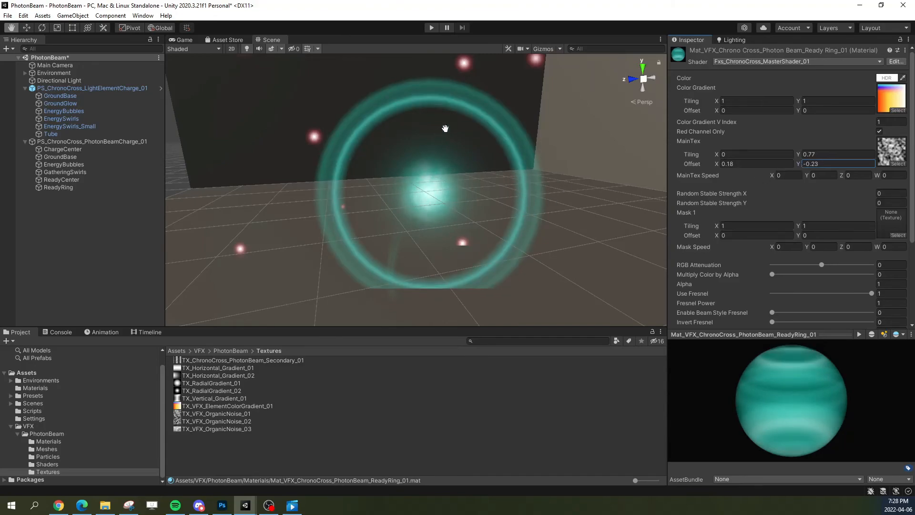
Step: Set the ReadyRing material's MainTex Y offset to 0.77
left_click(837, 154)
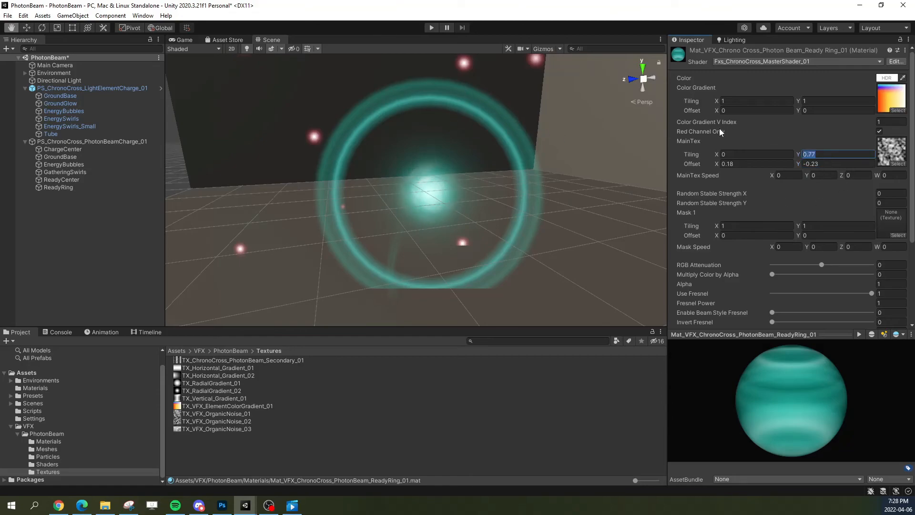
key("shift+Tab")
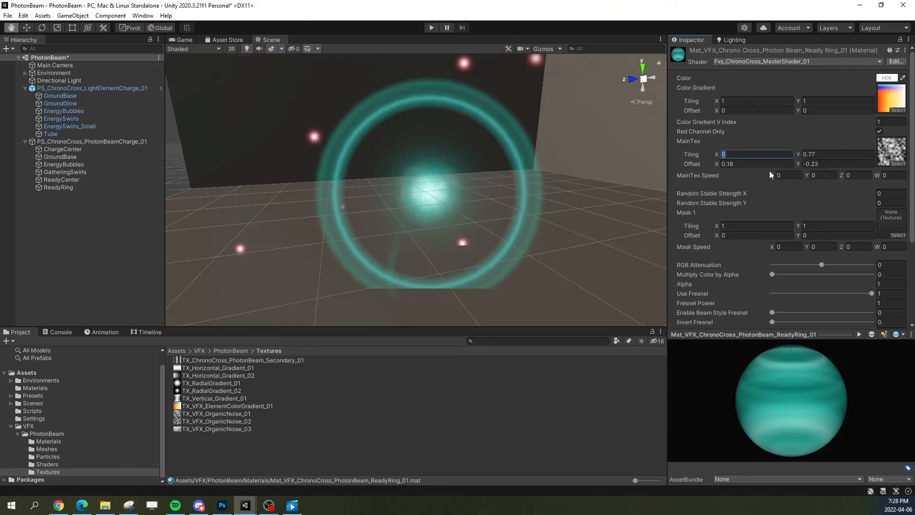
key("Tab")
key("Tab")
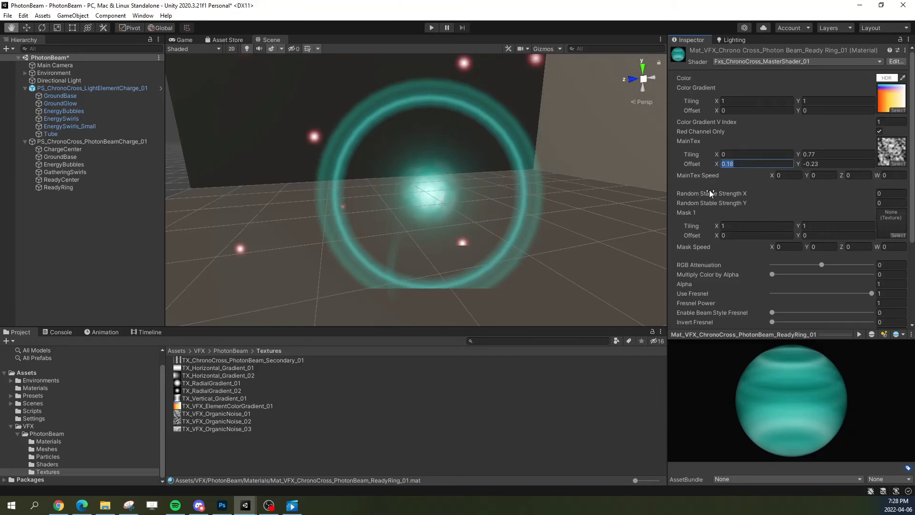
left_click(843, 163)
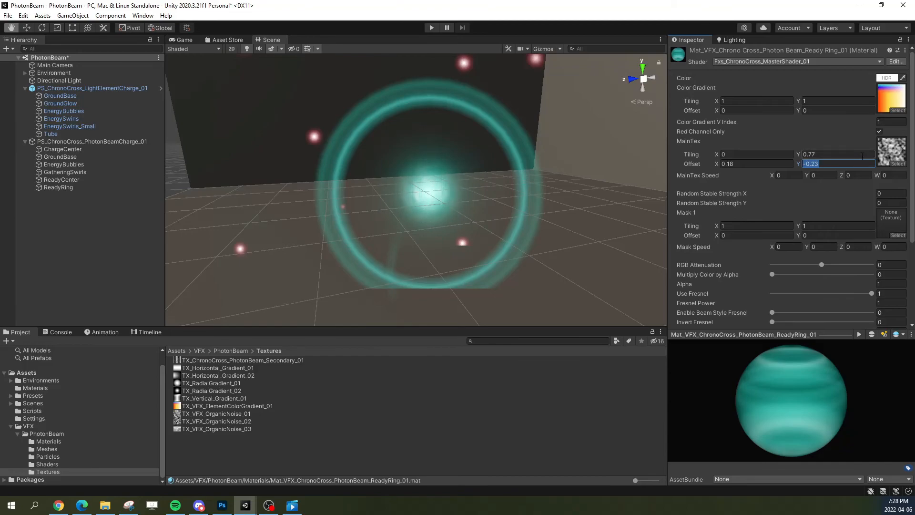
type(".77")
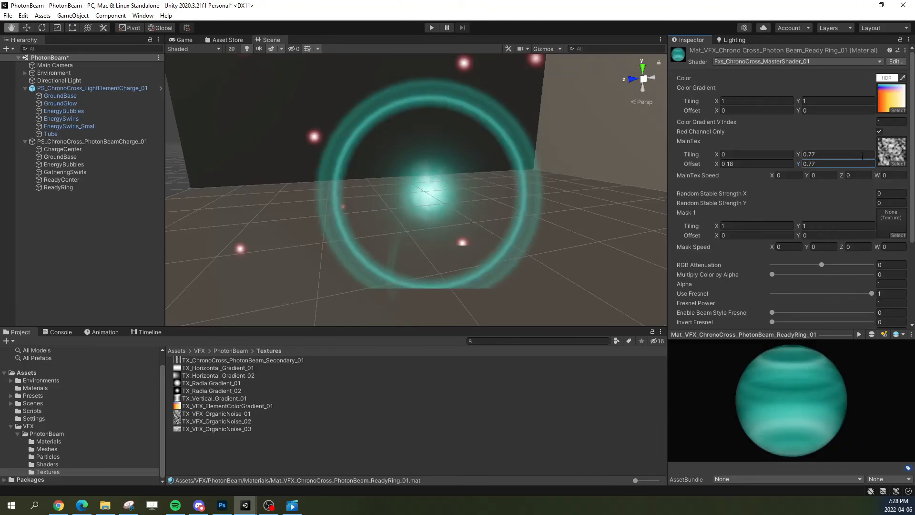
left_click(833, 164)
left_click(818, 155)
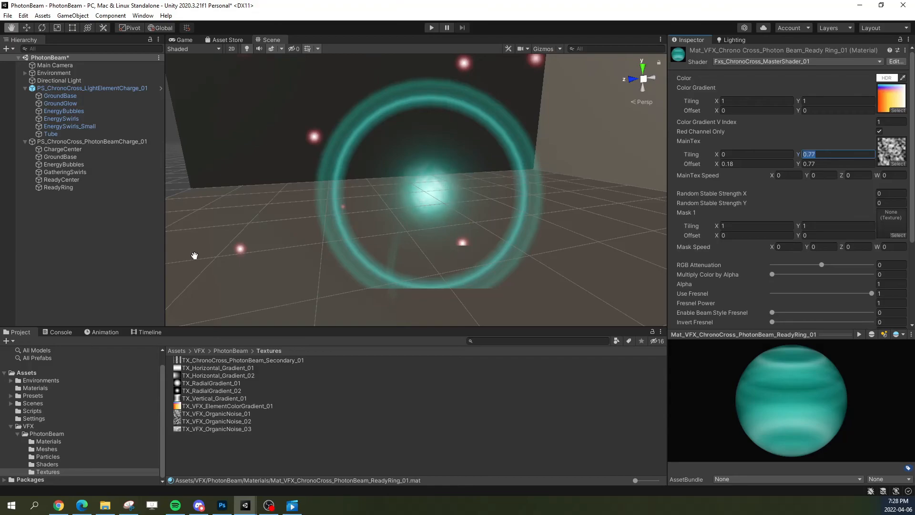
Step: Replace ReadyRing's Size over Lifetime curve with the smooth S-shaped preset falling from 1 to 0
left_click(70, 187)
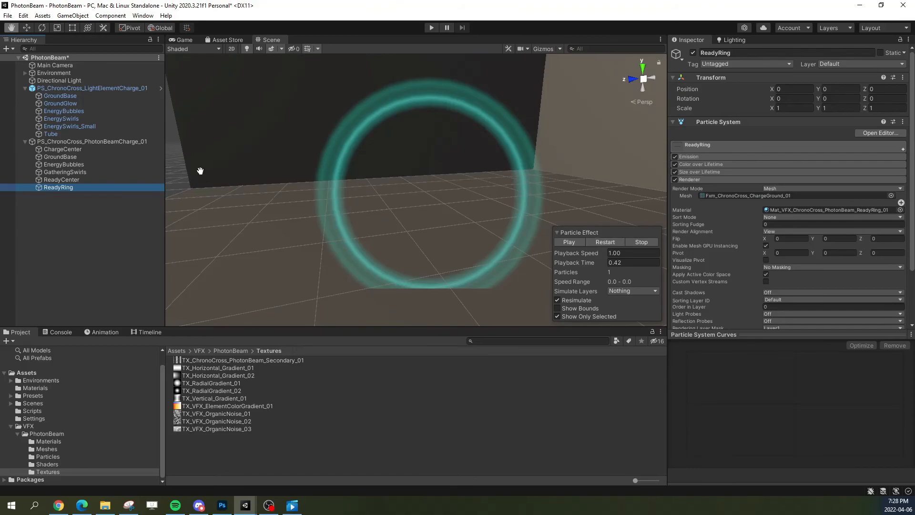
left_click(709, 172)
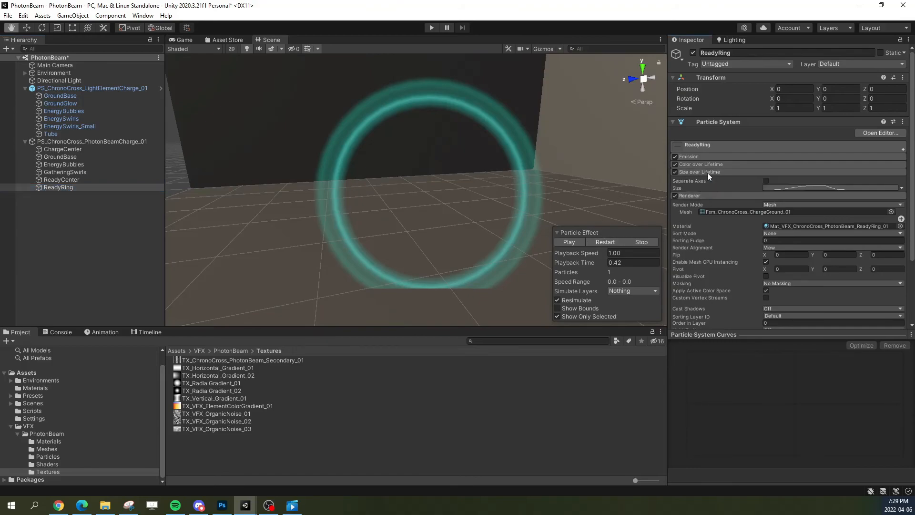
left_click(795, 190)
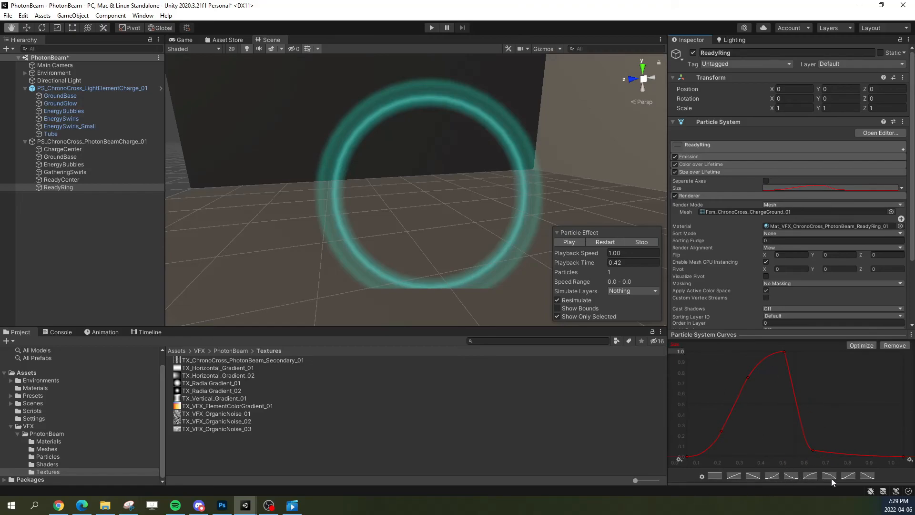
left_click(867, 476)
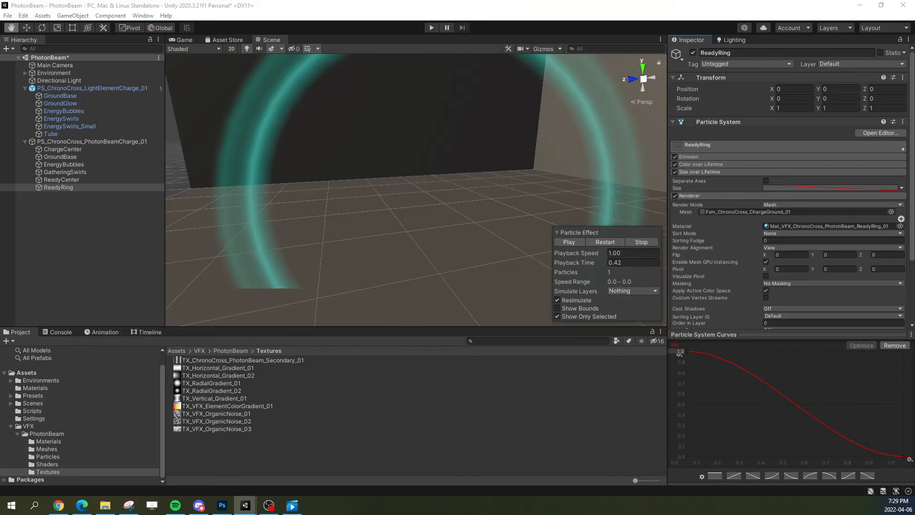
Step: In ReadyRing's Color over Lifetime gradient, remove the transparent end key and move the opaque key to the end, checking playback at 0.33
left_click(695, 171)
left_click(709, 163)
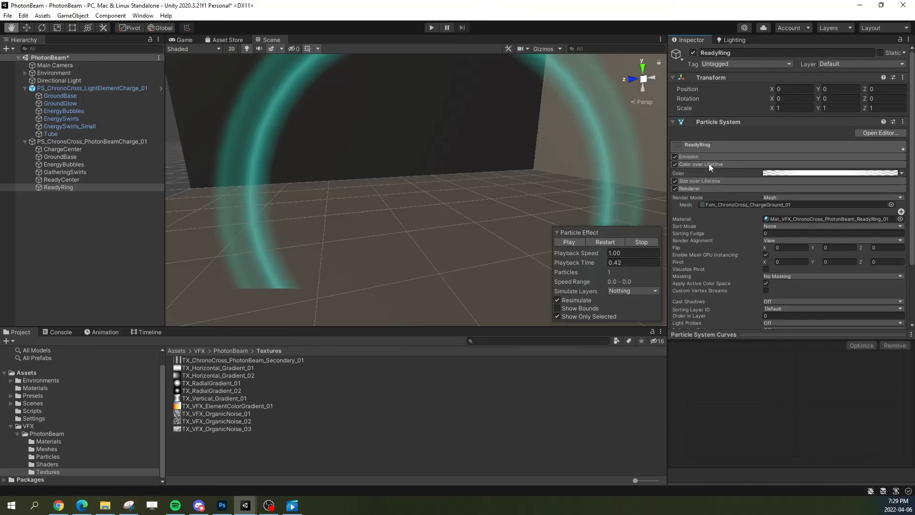
left_click(792, 173)
left_click(614, 205)
left_click_drag(615, 205, 666, 216)
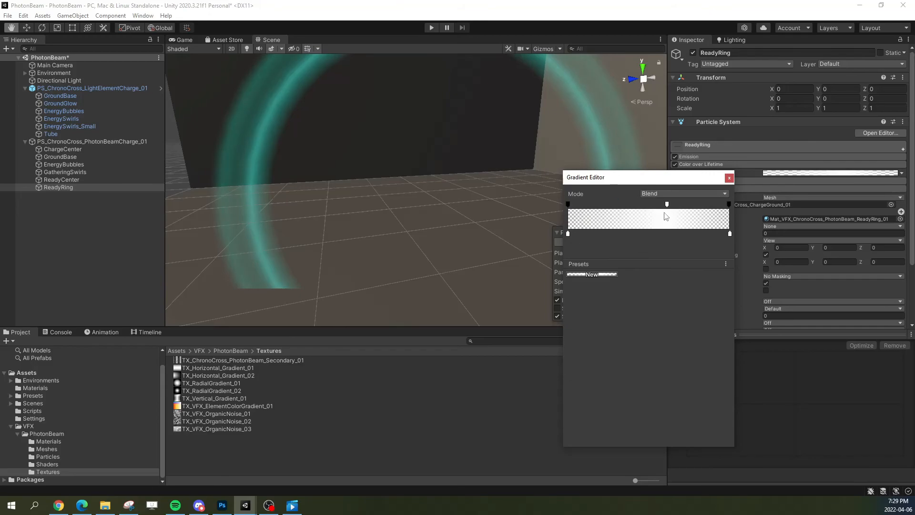
left_click_drag(729, 204, 714, 153)
left_click_drag(670, 203, 737, 204)
left_click(728, 177)
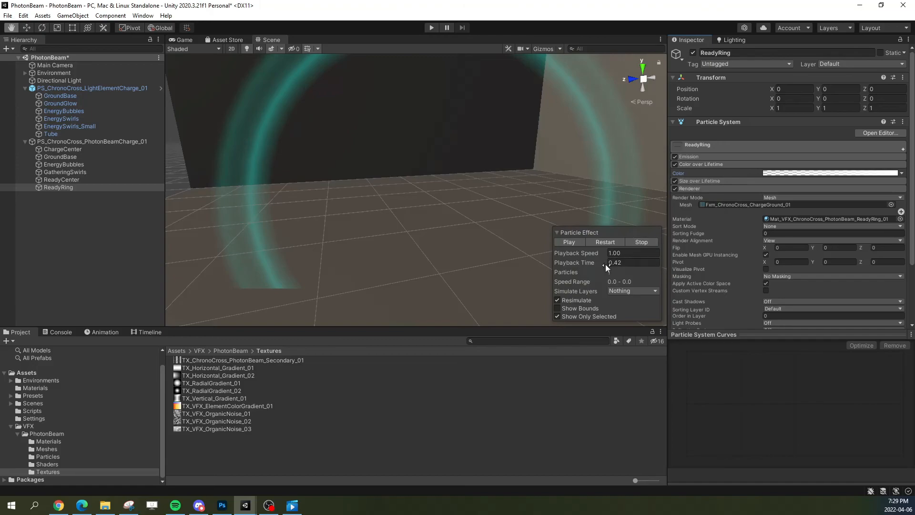
mouse_move(586, 262)
left_mouse_down()
mouse_move(465, 262)
mouse_move(566, 260)
mouse_move(459, 227)
mouse_move(578, 271)
mouse_move(487, 264)
mouse_move(725, 275)
mouse_move(500, 275)
mouse_move(760, 273)
mouse_move(475, 271)
mouse_move(688, 273)
mouse_move(563, 273)
mouse_move(686, 273)
mouse_move(580, 276)
left_mouse_up()
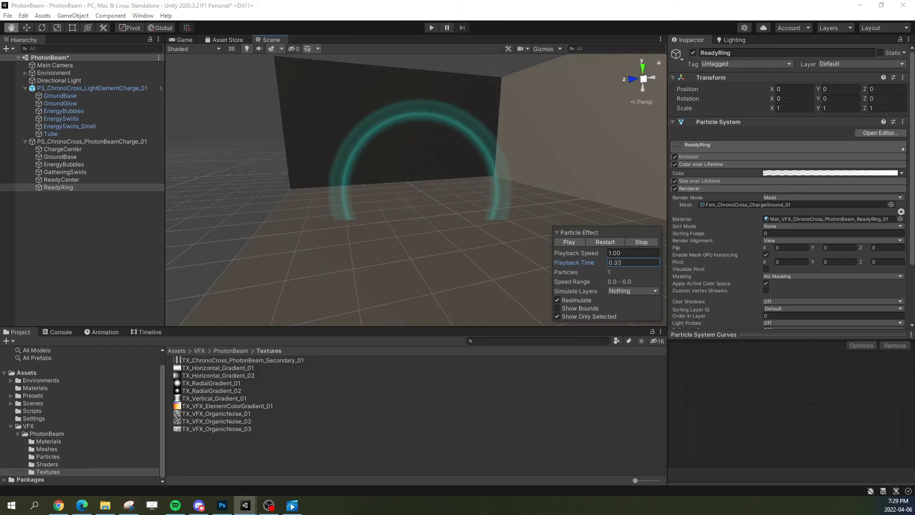
Step: Set ReadyRing's Start Size to 3, Start Lifetime to 0.25 and Start Delay to 2.7
left_click(763, 145)
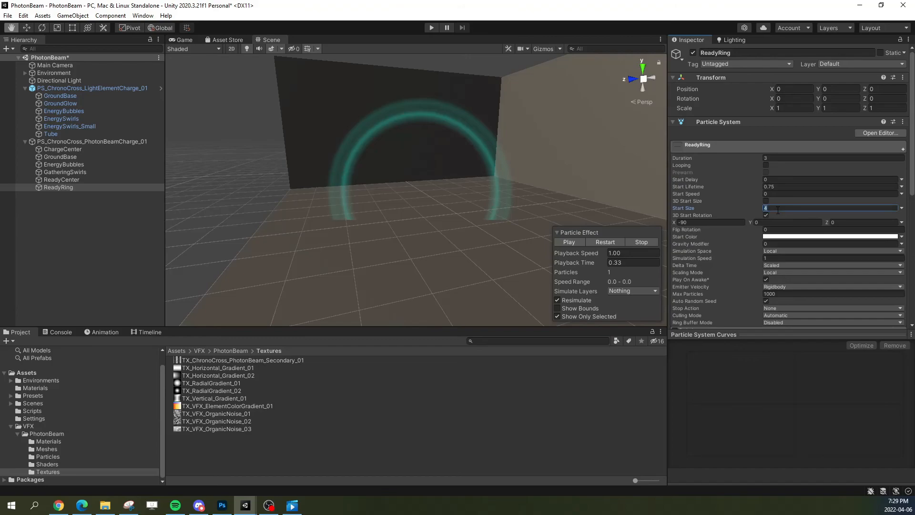
type("3")
left_click(782, 185)
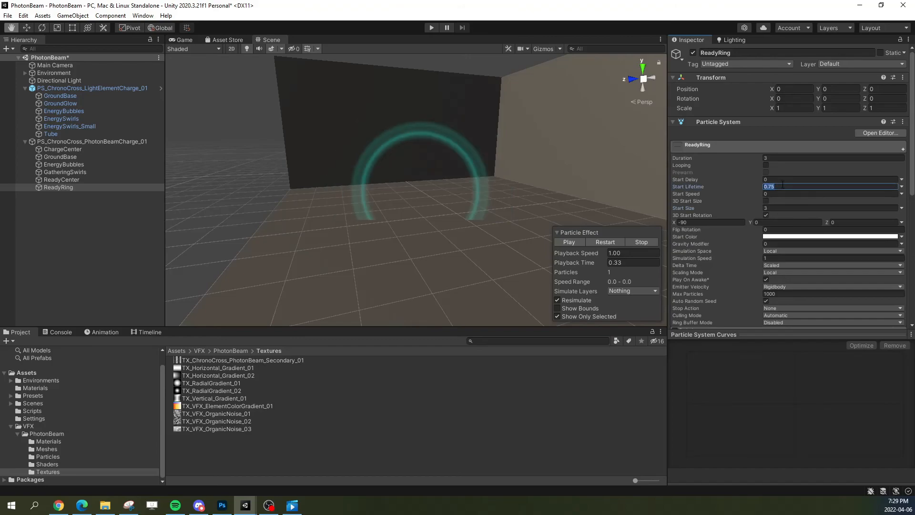
type("2.5")
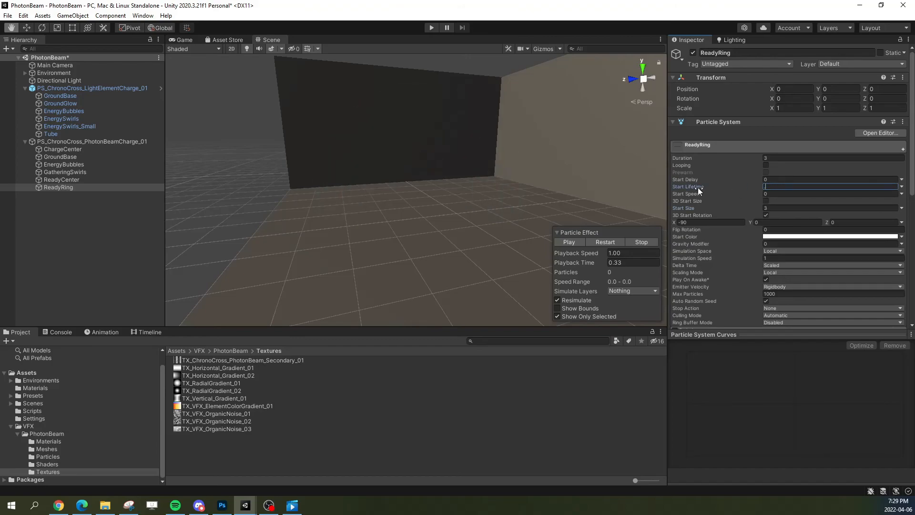
type("0.25")
left_click(782, 180)
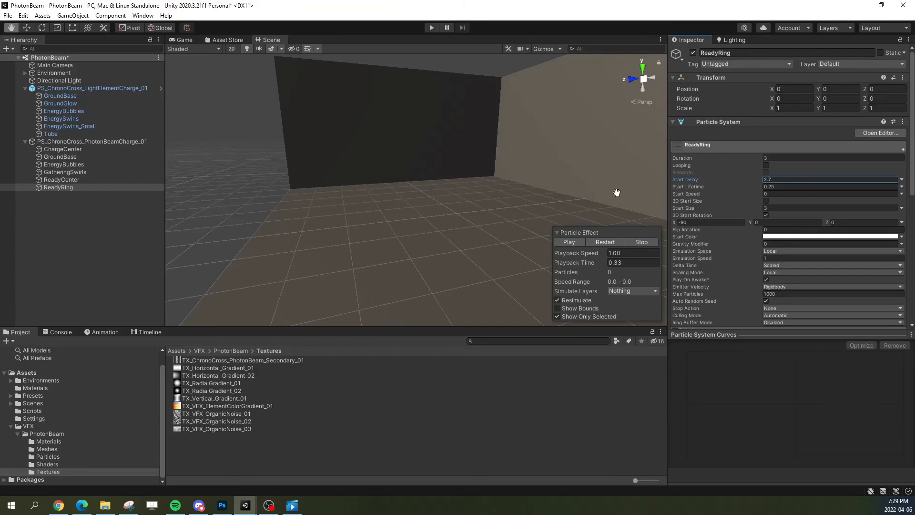
Step: Disable showing only the selected particle system and replay the whole charge effect to check the ring's timing
left_click(739, 143)
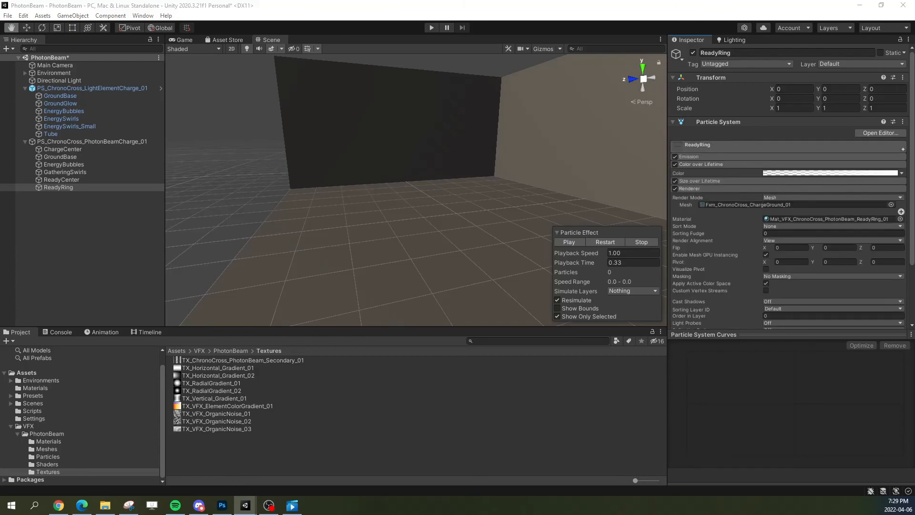
left_click(694, 164)
left_click(696, 156)
left_click(696, 155)
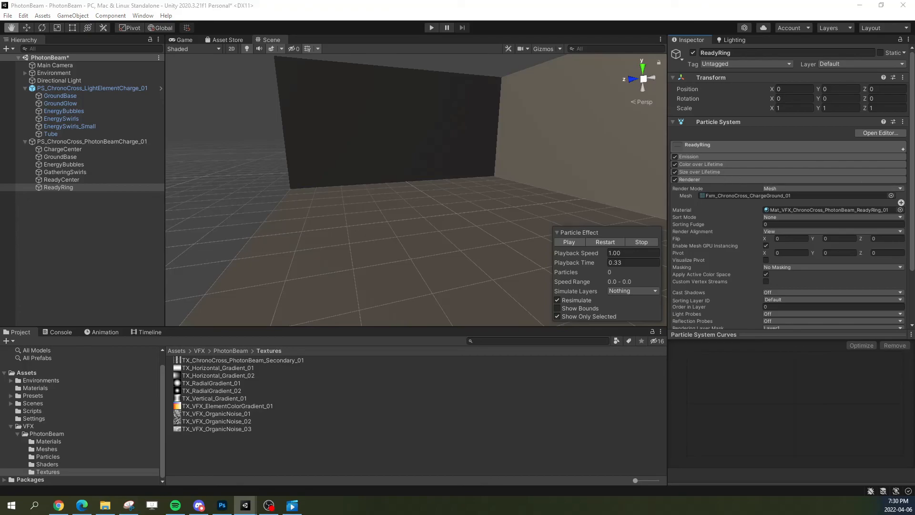
left_click(603, 243)
left_click(567, 309)
left_click(568, 309)
left_click(570, 317)
left_click(610, 243)
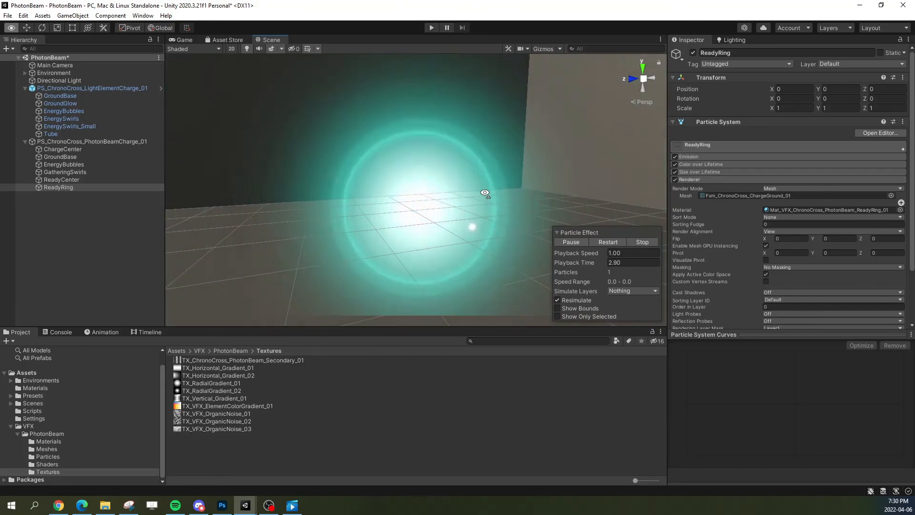
left_click(597, 242)
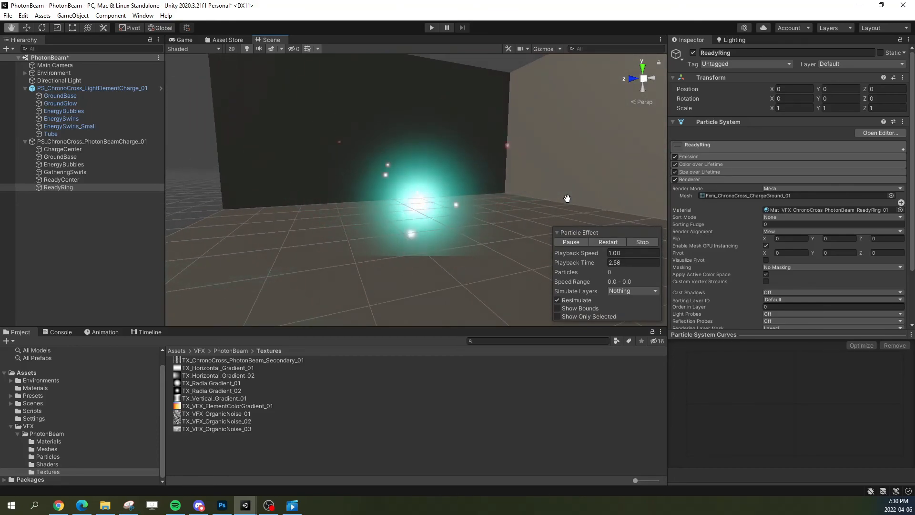
left_click(606, 244)
right_click_drag(572, 210, 569, 210)
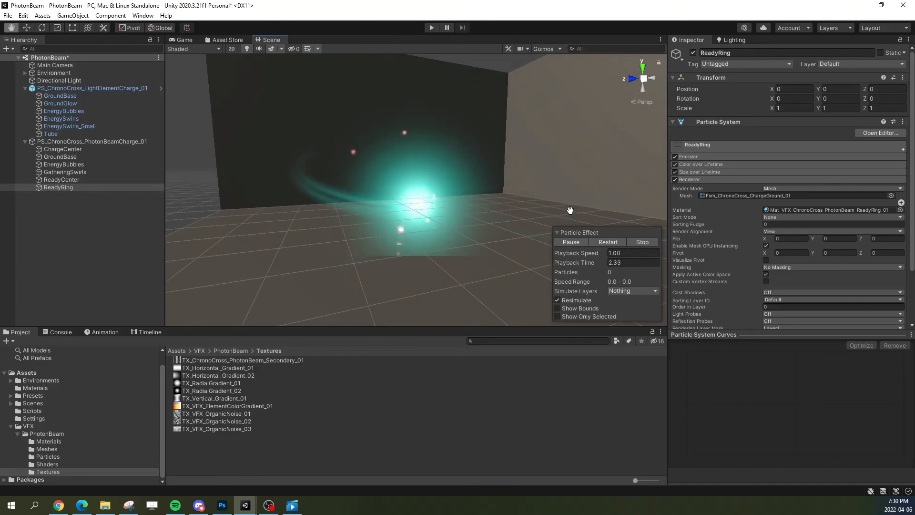
Step: Try a ReadyRing Start Delay of 2.75, replay the effect, and return the delay to 2.7
left_click(736, 151)
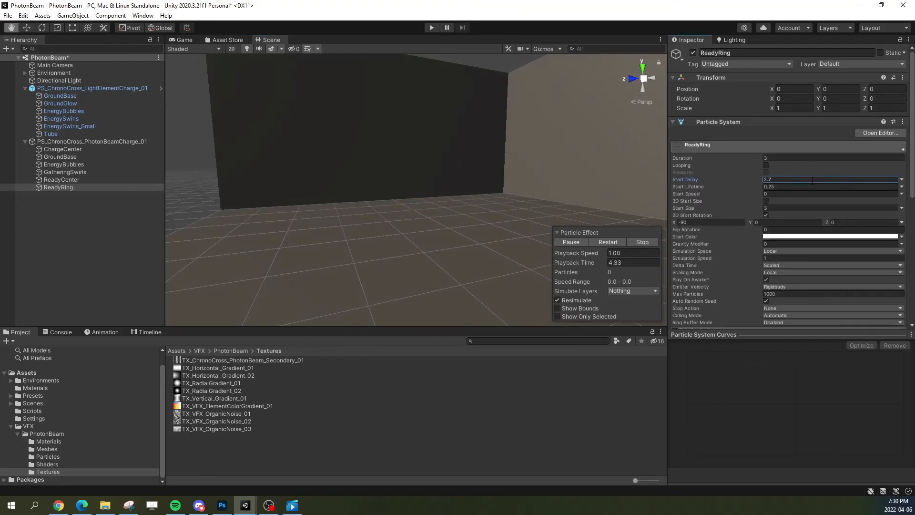
left_click(794, 178)
type("2.75")
left_click(604, 245)
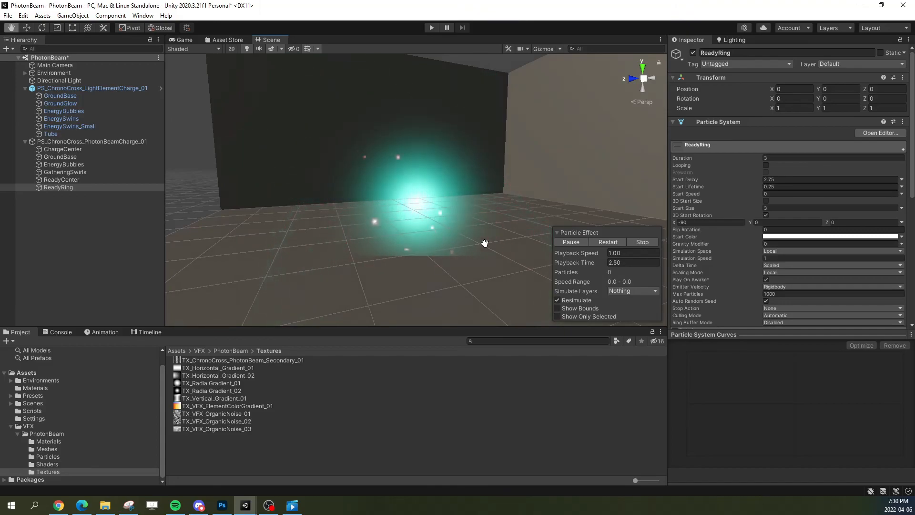
left_click(797, 179)
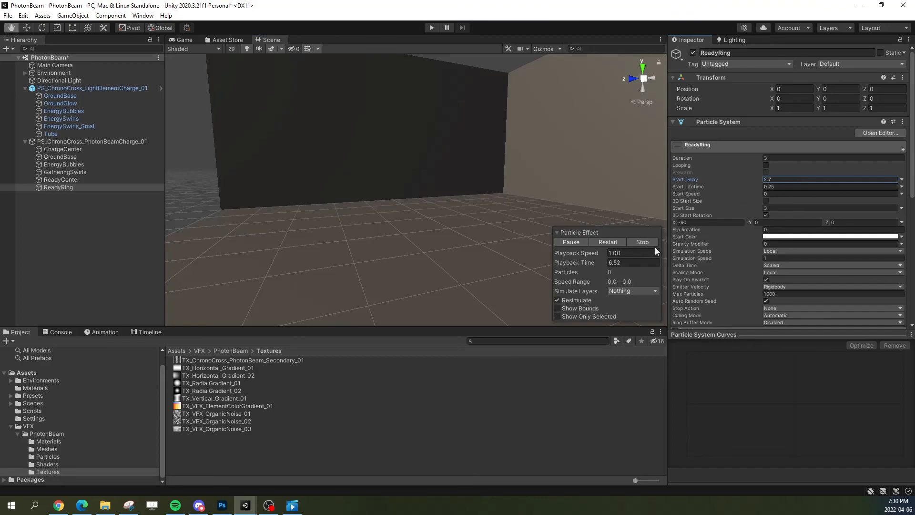
Step: Replay the whole charge effect several times from different viewing angles to check the ReadyRing's look and timing
left_click(613, 245)
right_click_drag(513, 221, 548, 222)
left_click(608, 242)
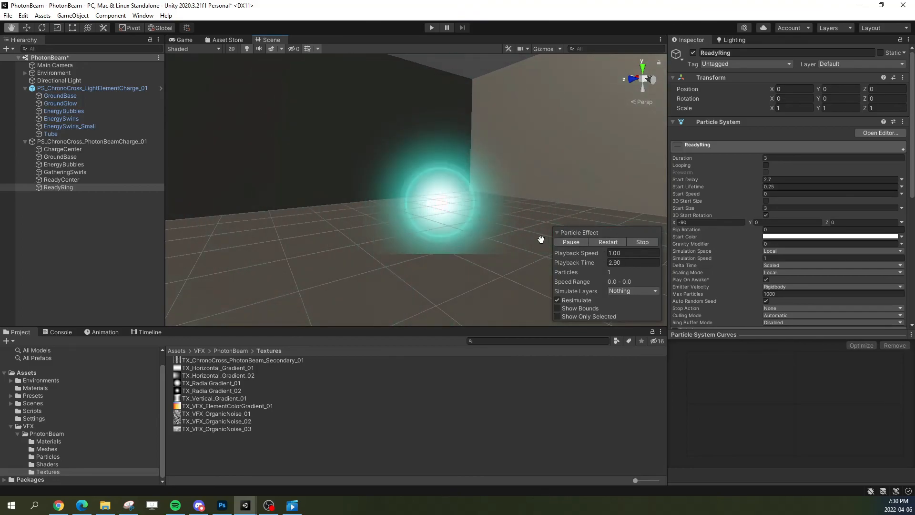
left_click(603, 242)
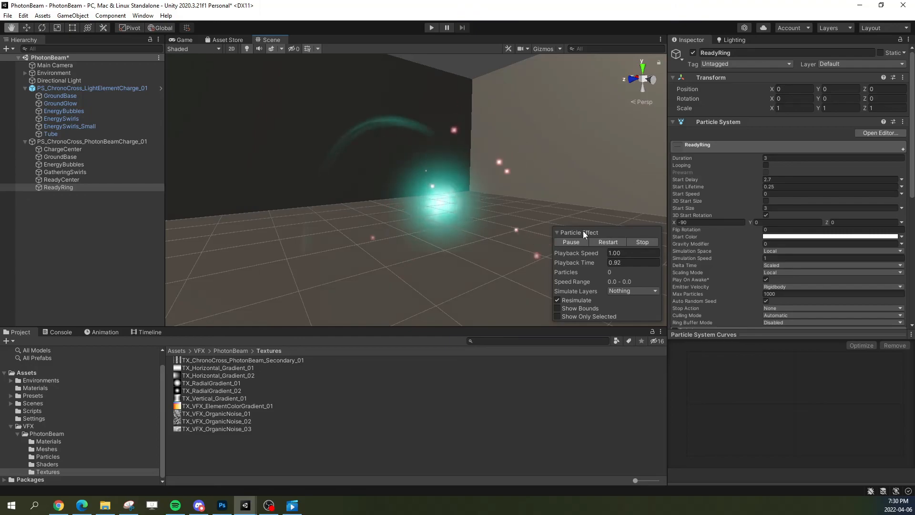
left_click(607, 243)
left_click_drag(450, 204, 403, 202, "alt")
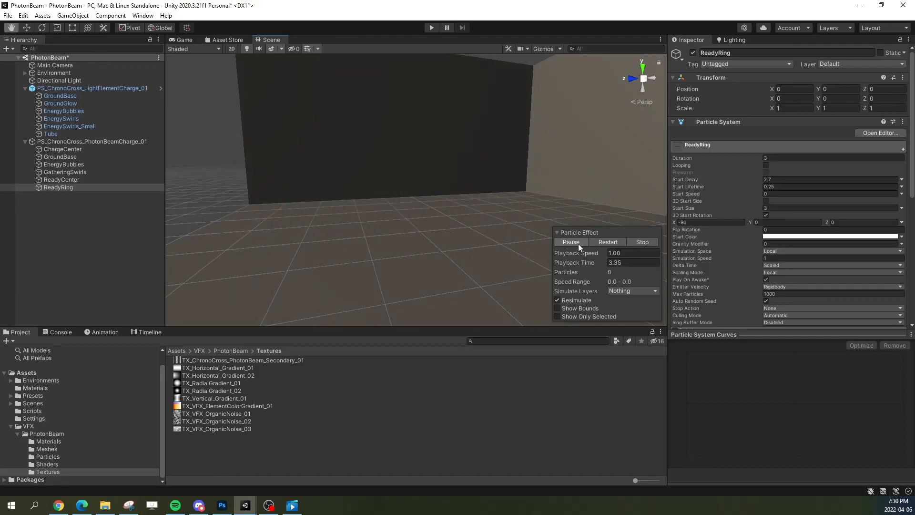
Step: Save the scene and store PS_ChronoCross_PhotonBeamCharge_01 as a prefab in the PhotonBeam Particles folder
left_click(7, 15)
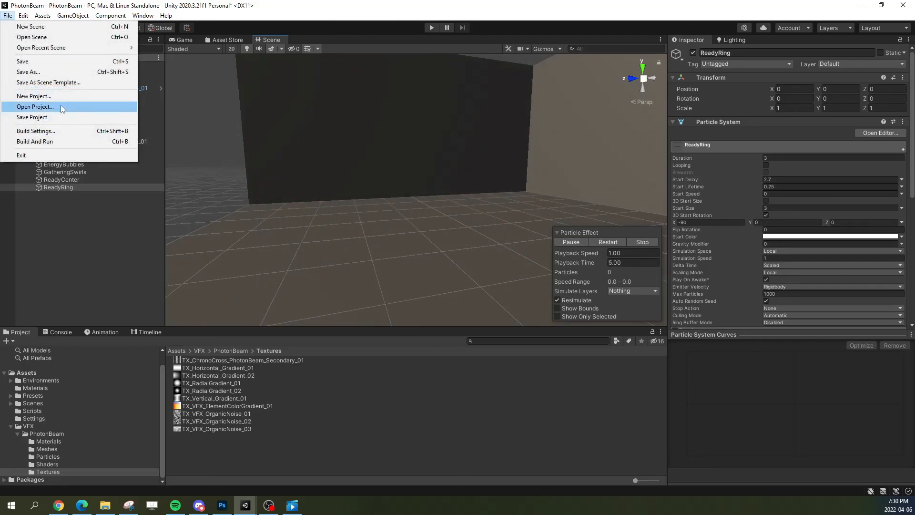
left_click(29, 61)
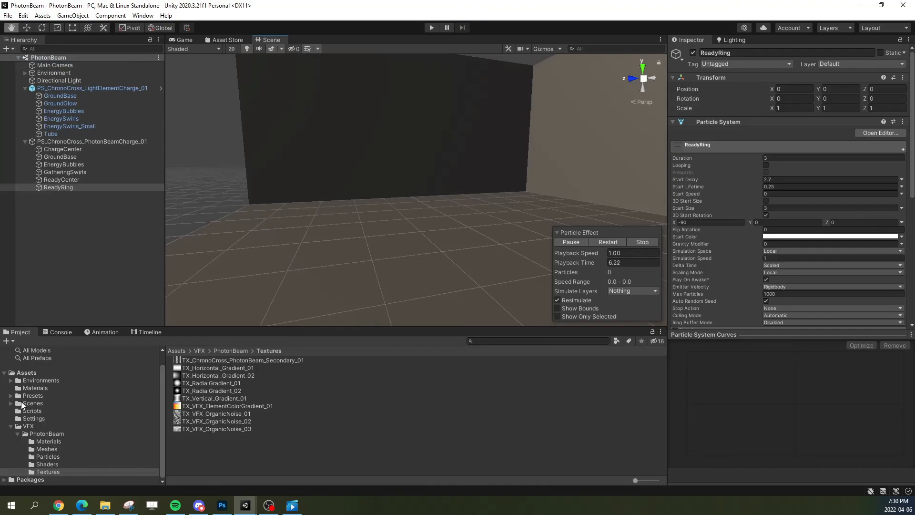
left_click(52, 456)
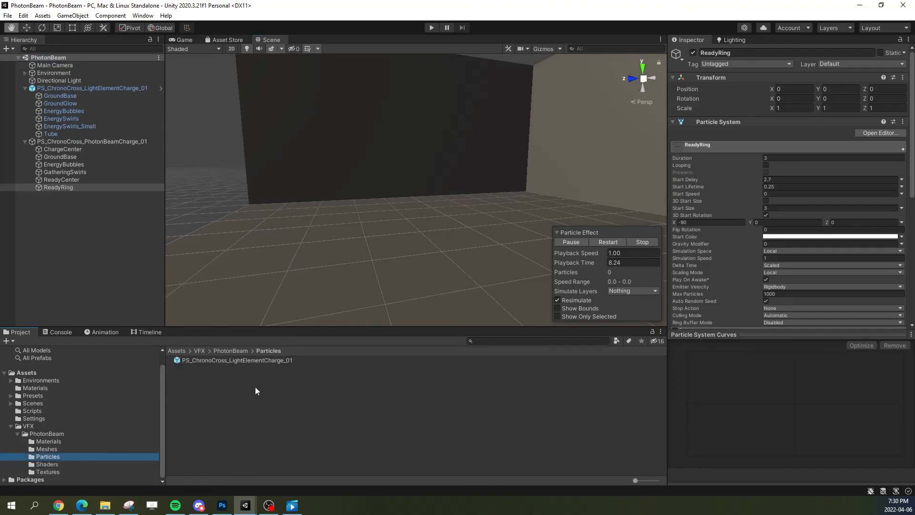
left_click_drag(56, 142, 271, 399)
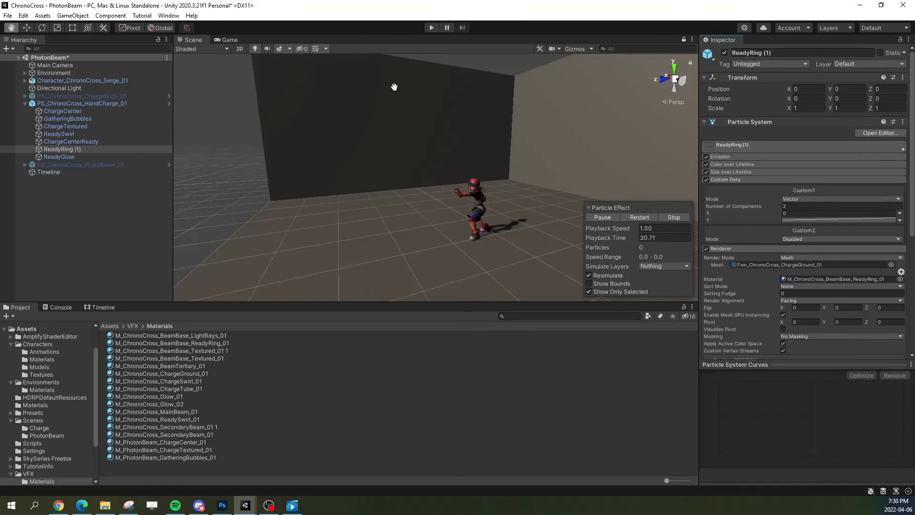
Step: In the ChronoCross reference project, replay PS_ChronoCross_HandCharge_01 with showing only the selected particle system disabled
left_click(141, 103)
left_click(637, 217)
mouse_move(483, 230)
left_mouse_down("alt")
mouse_move(526, 222)
mouse_move(490, 220)
mouse_move(497, 224)
left_mouse_up("alt")
left_click(589, 291)
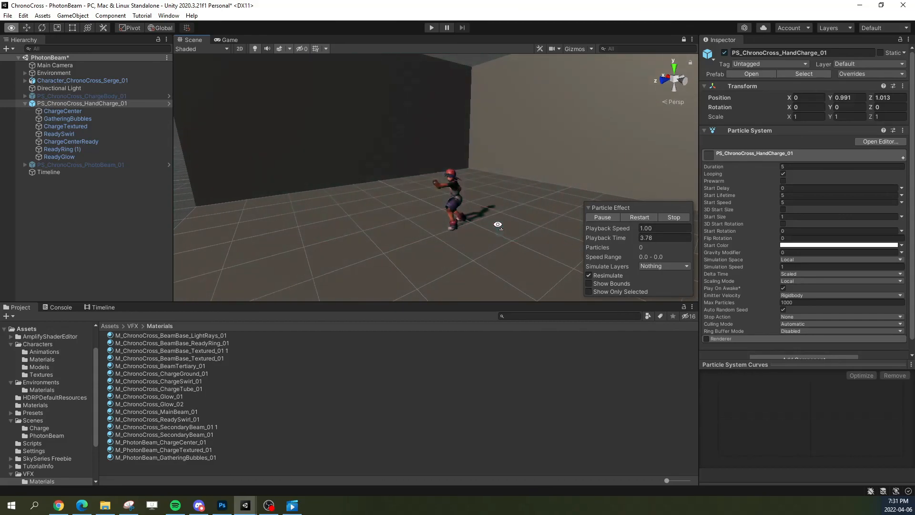
left_click(630, 217)
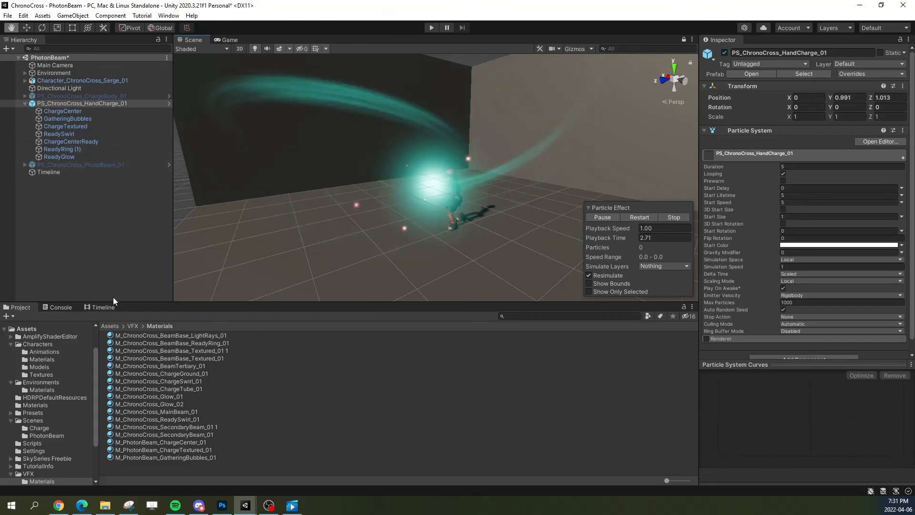
Step: Show the full PhotonBeam timeline from frame 0, run the scene to watch the complete spell sequence, and stop it
left_click(100, 307)
left_click_drag(197, 326, 104, 324)
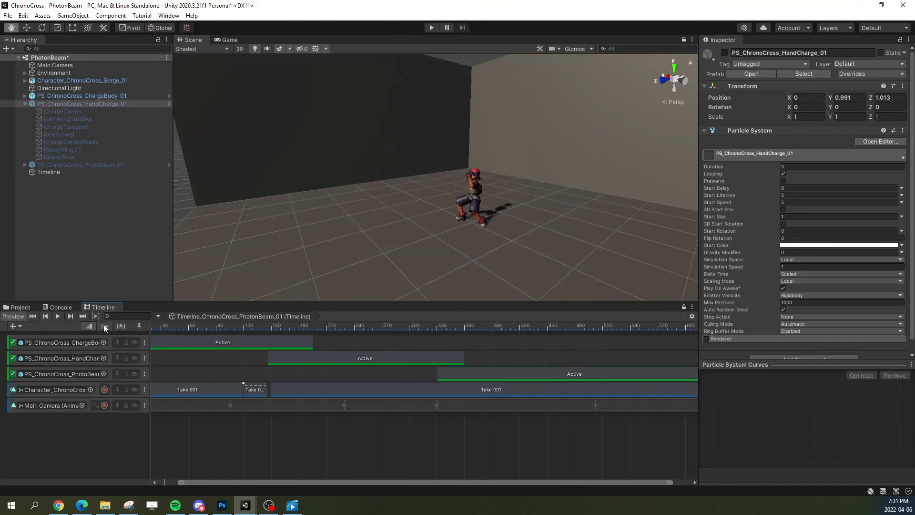
scroll(235, 413, "down", 4)
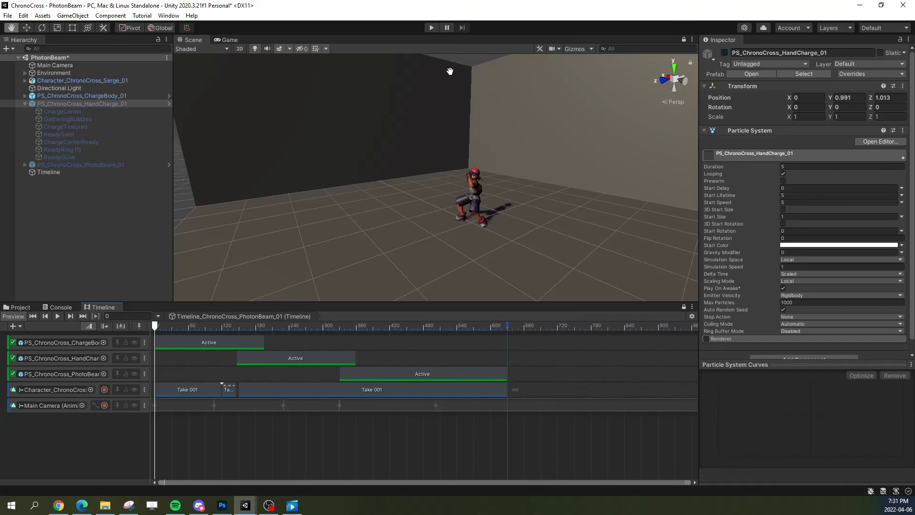
left_click(431, 28)
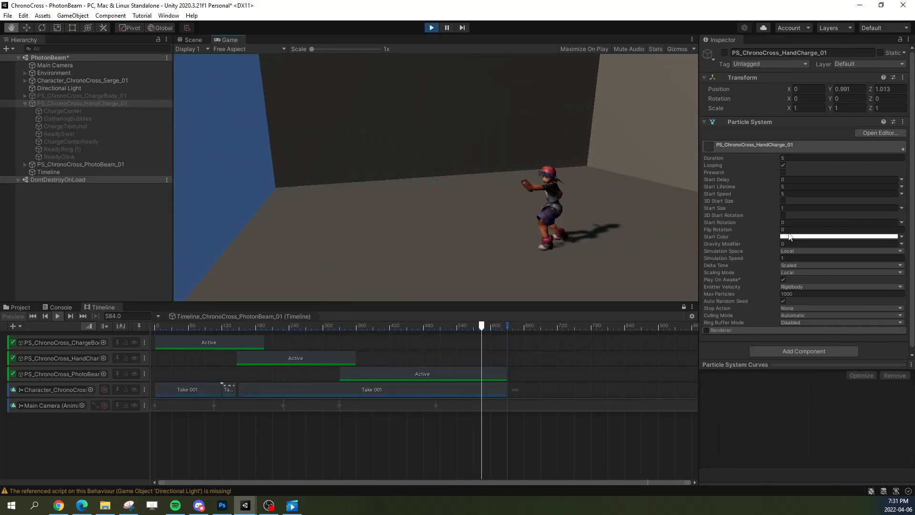
left_click(432, 28)
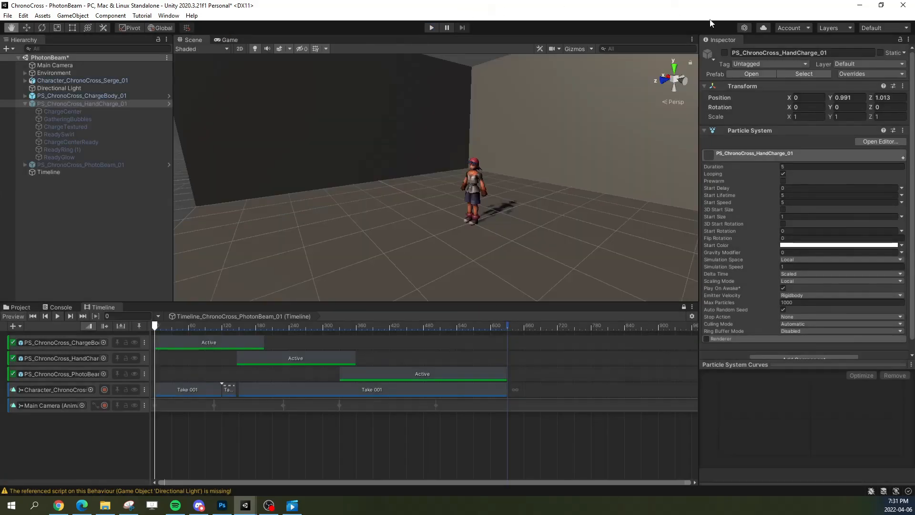
Step: Switch back to the PhotonBeam project and replay PS_ChronoCross_PhotonBeamCharge_01 from another viewing angle
left_click(860, 8)
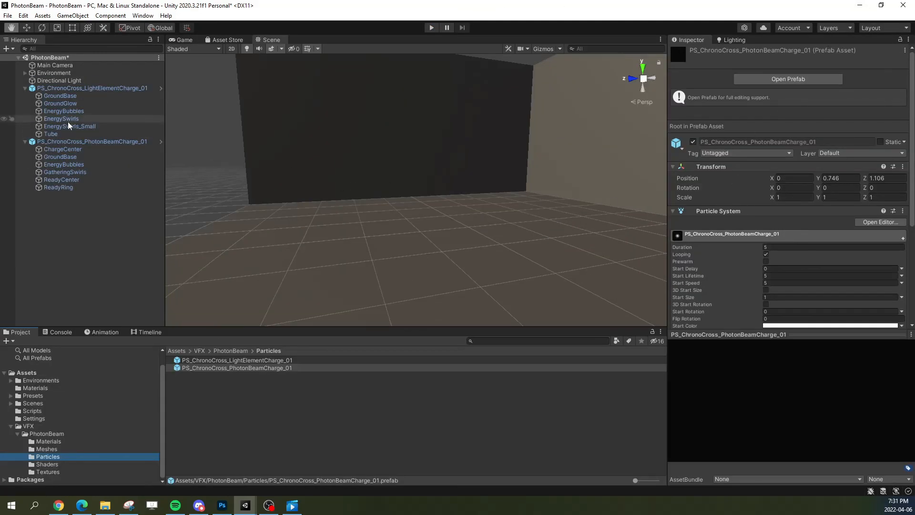
left_click(91, 141)
left_click(606, 241)
left_click_drag(440, 226, 506, 221, "alt")
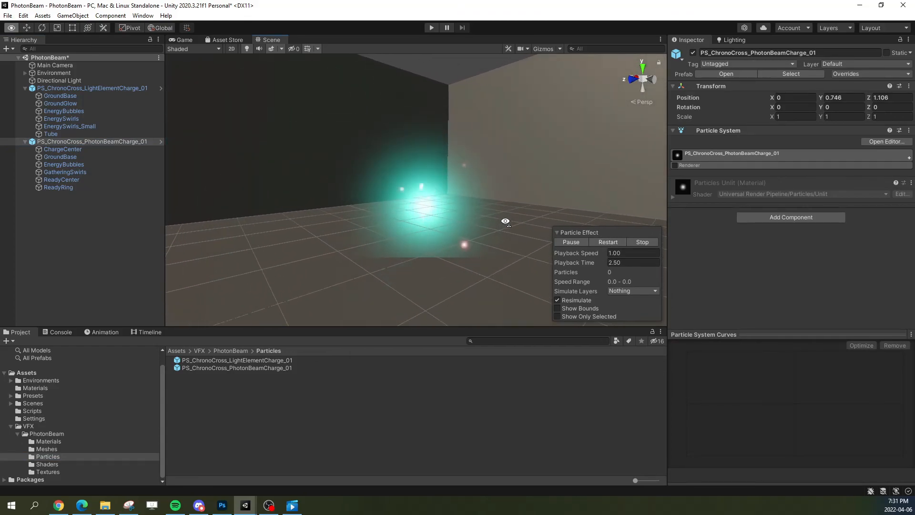